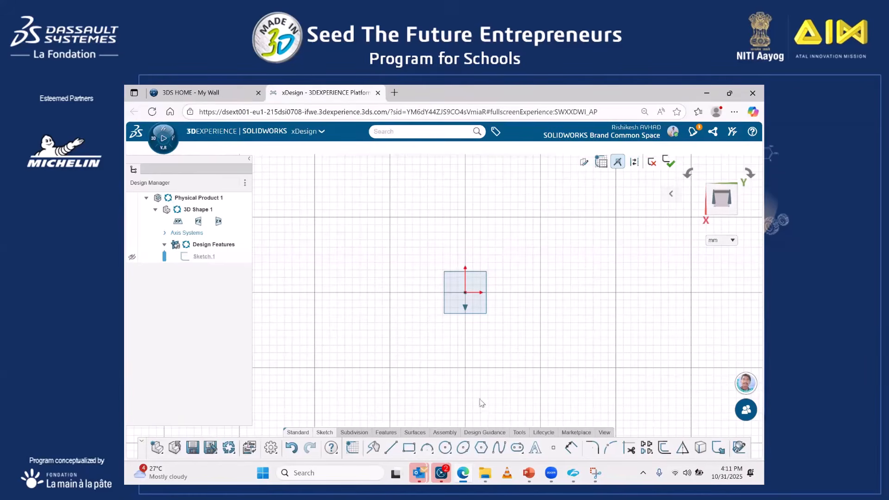
- Draw a six-sided Inscribed polygon centred on the sketch origin, with a circle diameter of about 165 mm
{"action": "left_click", "coordinate": [480, 451]}
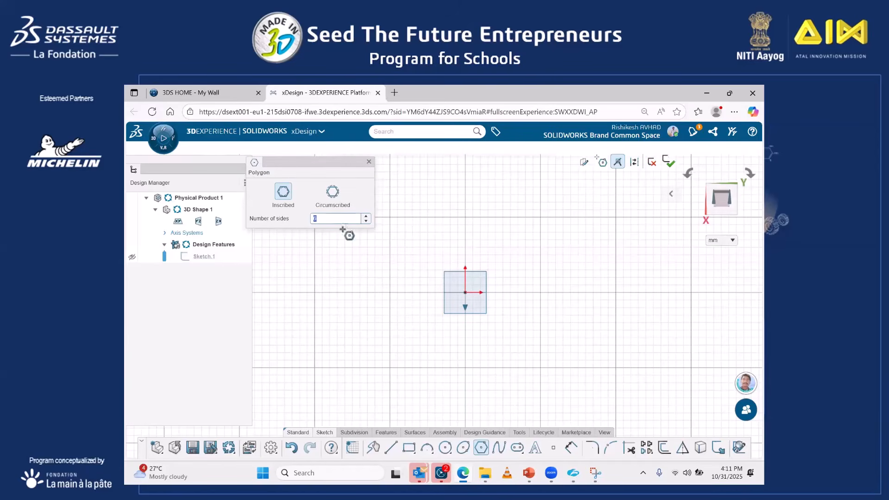
{"action": "left_click", "coordinate": [465, 293]}
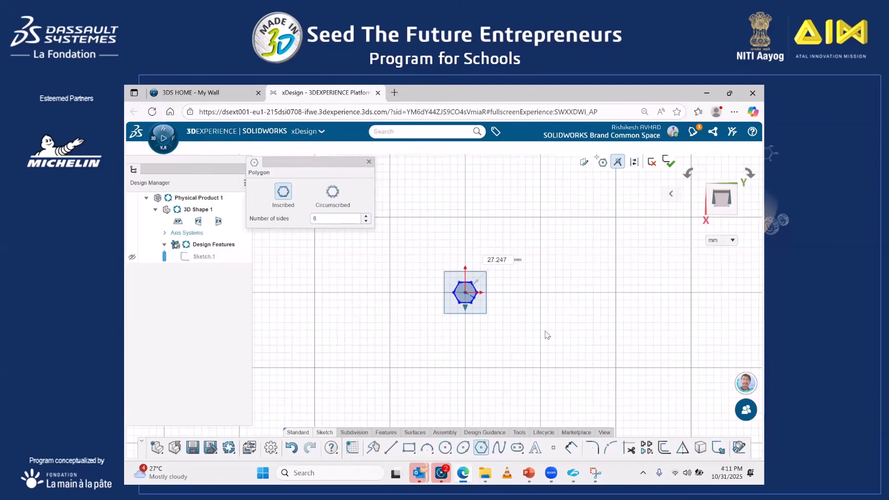
{"action": "left_click", "coordinate": [532, 295]}
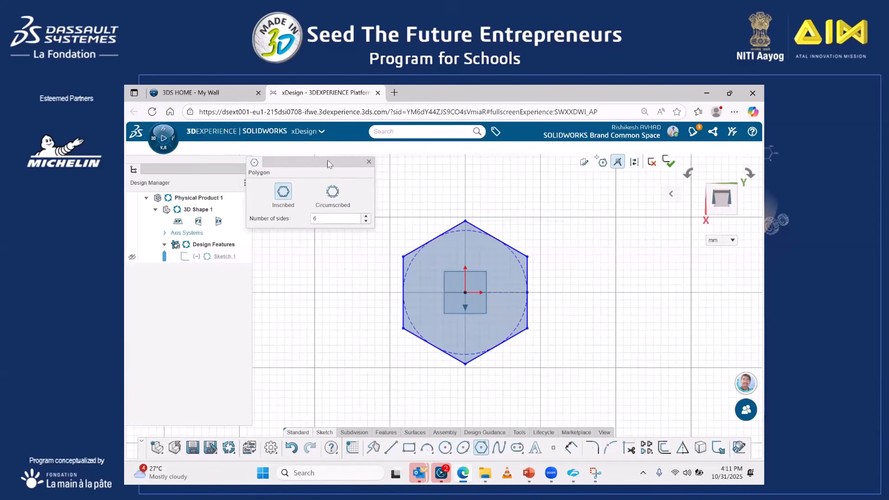
{"action": "left_click", "coordinate": [369, 162]}
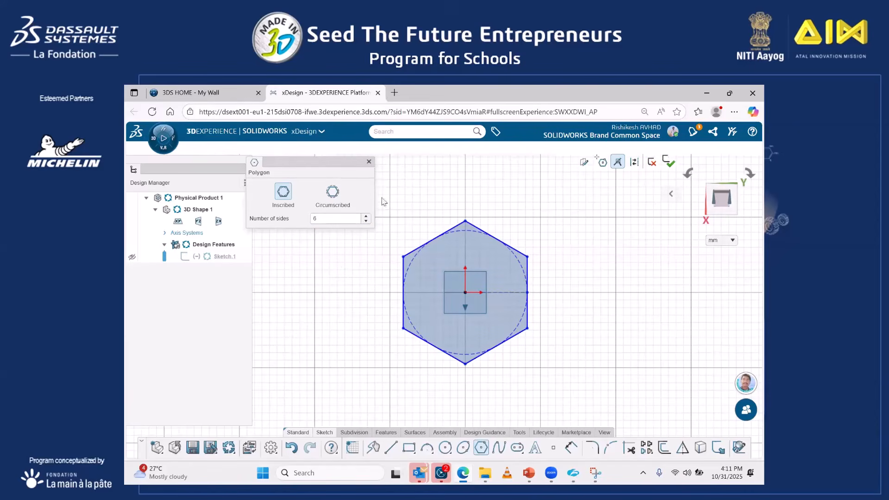
- Dimension the diameter of the hexagon's inner construction circle, placing the dimension above and to the left of it
{"action": "right_click", "coordinate": [377, 261]}
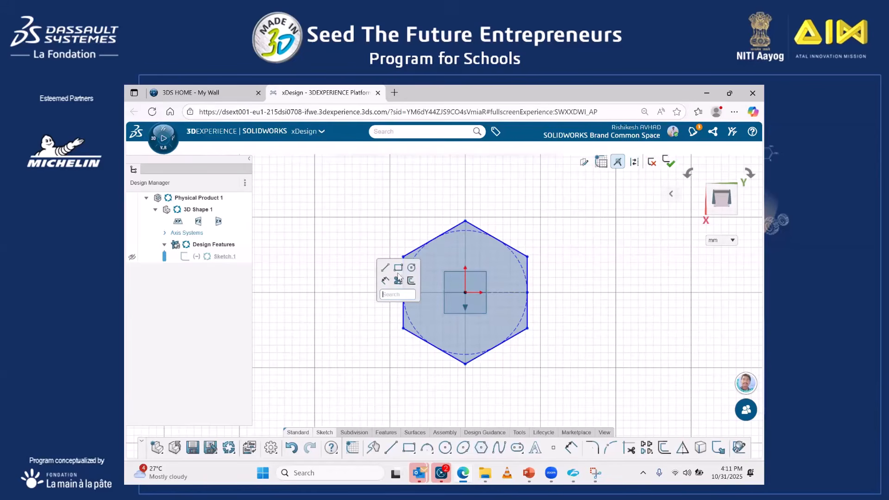
{"action": "left_click", "coordinate": [386, 281]}
{"action": "left_click", "coordinate": [415, 256]}
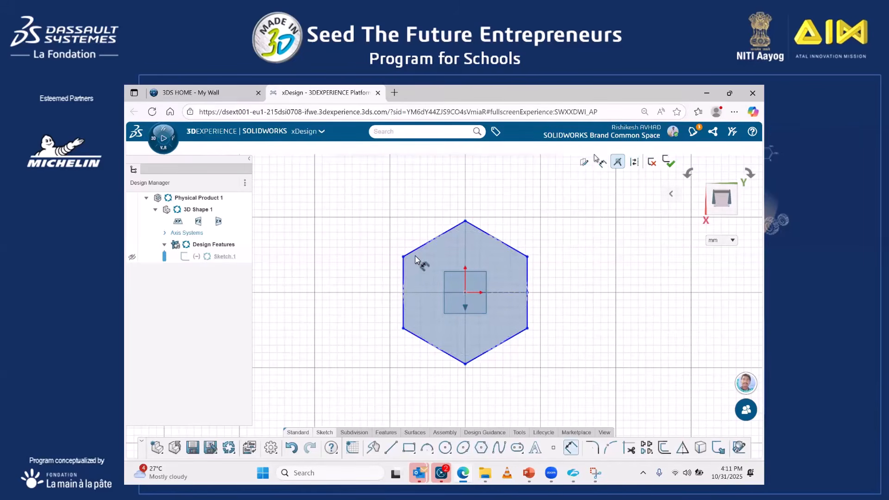
{"action": "left_click", "coordinate": [387, 193]}
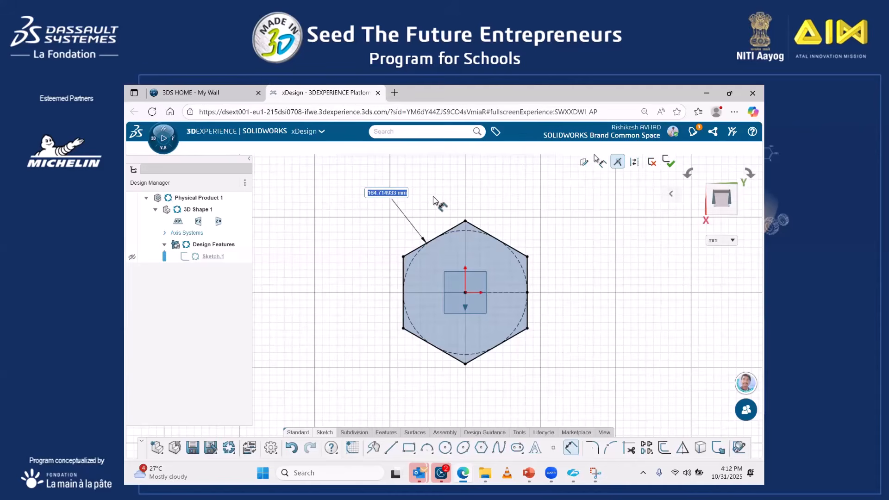
{"action": "key", "text": "Return"}
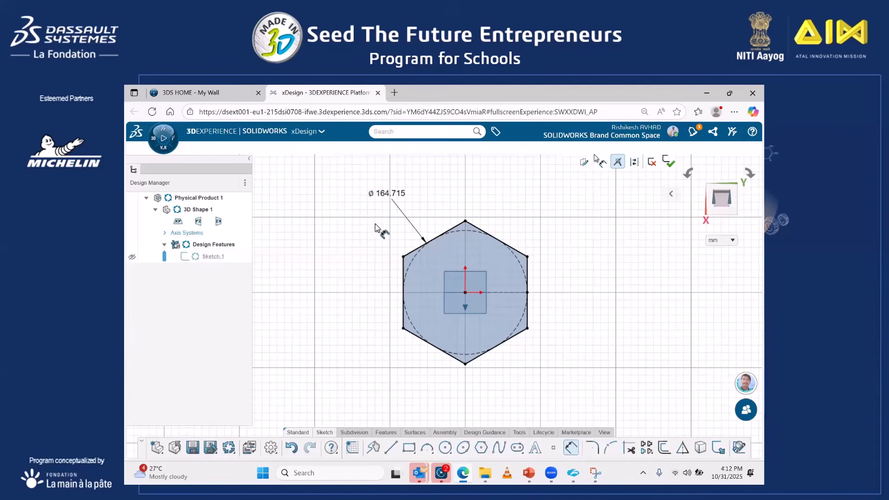
- Draw an eight-sided Inscribed polygon around the hexagon, centred on the origin, with a circle diameter of about 284 mm
{"action": "left_click", "coordinate": [483, 447]}
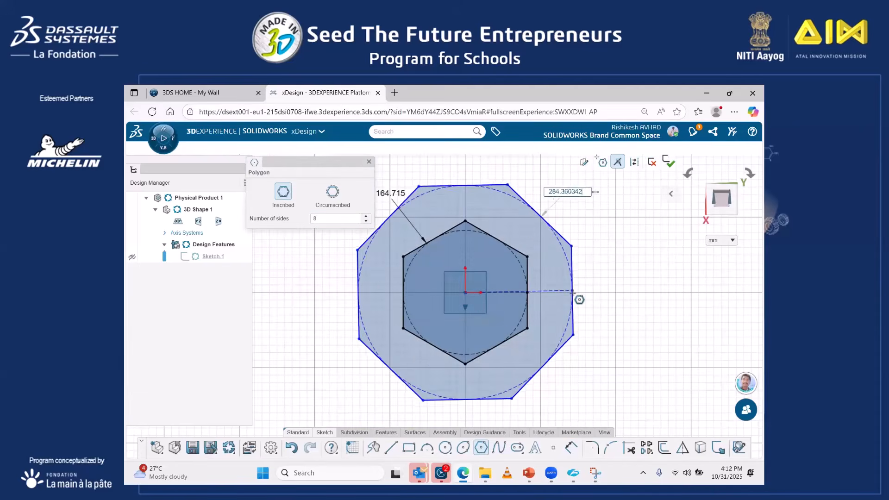
{"action": "left_click", "coordinate": [573, 292]}
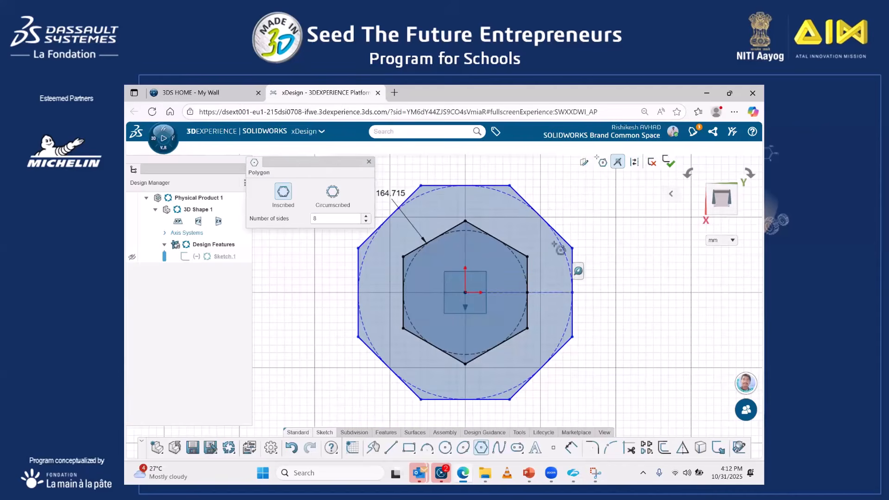
- Draw an eight-sided Circumscribed polygon to the right of the concentric polygons, with a circle diameter of about 239 mm
{"action": "scroll", "coordinate": [459, 253], "scroll_direction": "down", "scroll_amount": 1}
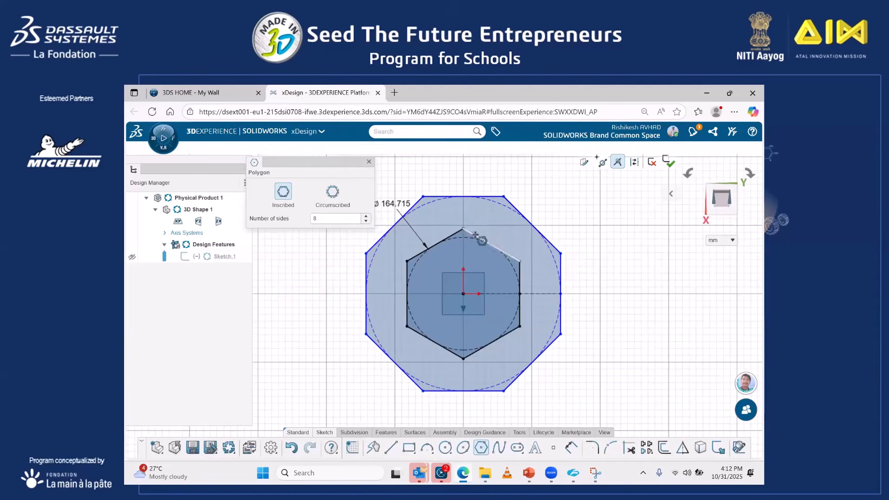
{"action": "scroll", "coordinate": [476, 235], "scroll_direction": "down", "scroll_amount": 1}
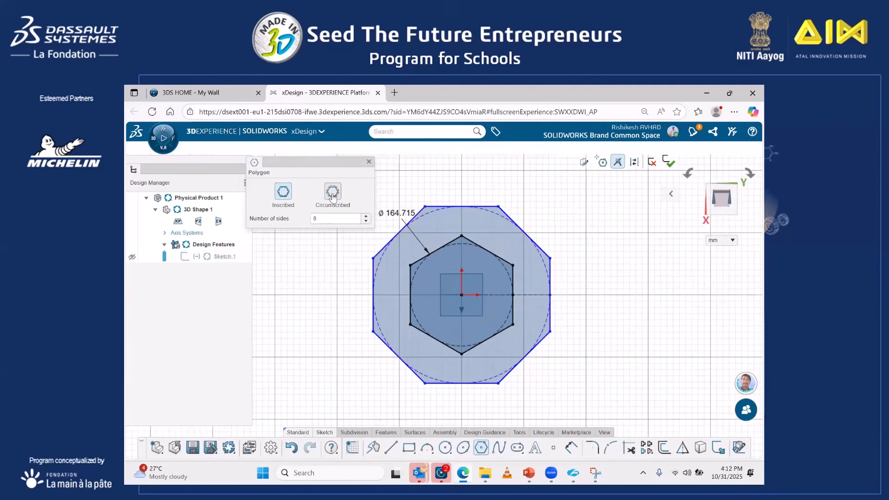
{"action": "left_click", "coordinate": [332, 197]}
{"action": "scroll", "coordinate": [584, 287], "scroll_direction": "down", "scroll_amount": 5}
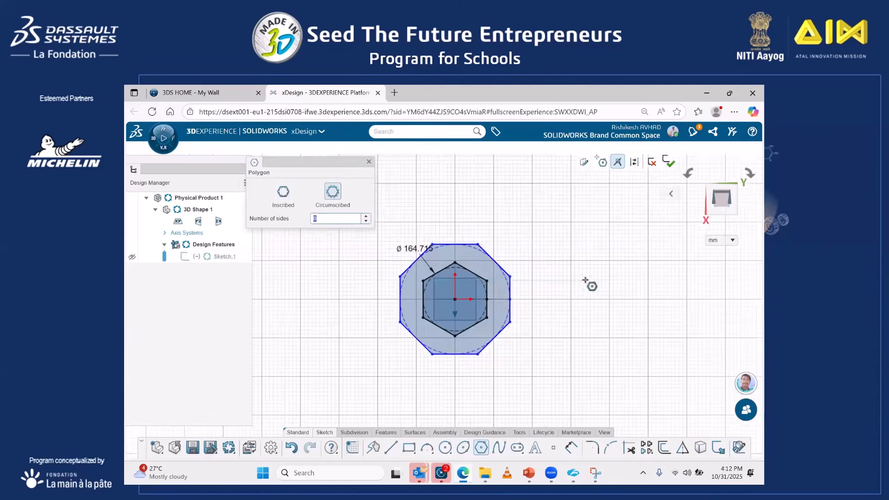
{"action": "scroll", "coordinate": [584, 281], "scroll_direction": "up", "scroll_amount": 2}
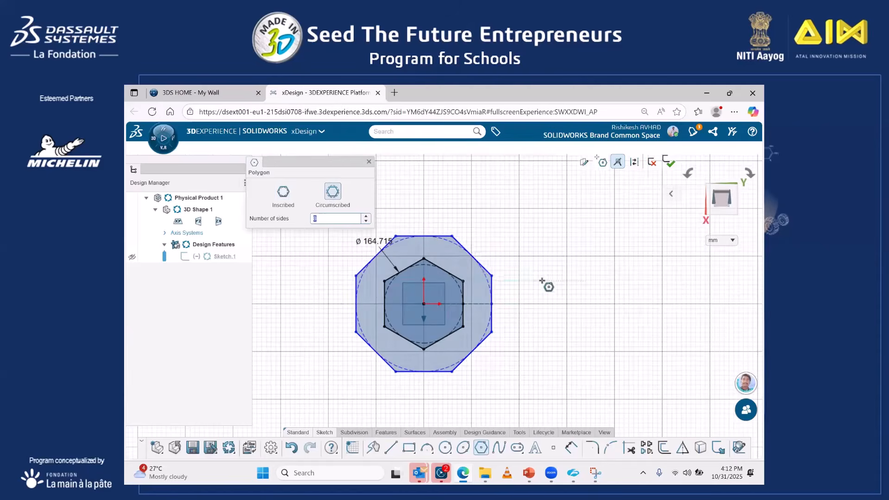
{"action": "left_click", "coordinate": [567, 304]}
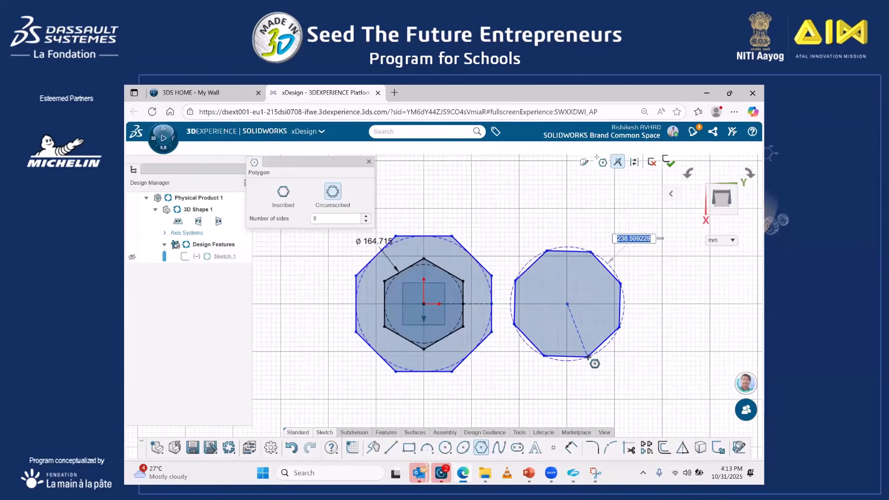
{"action": "left_click", "coordinate": [588, 357]}
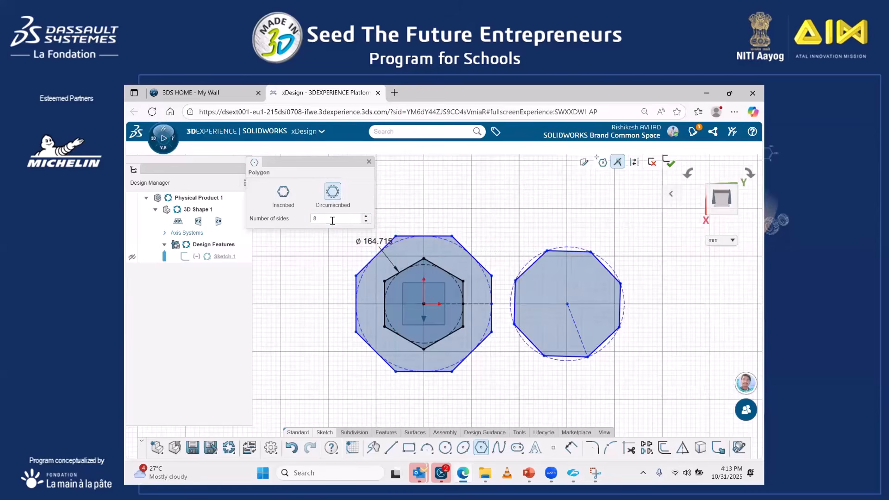
- Draw a five-sided Circumscribed polygon above the separate octagon, with one vertex straight below its centre and a diameter of about 200 mm
{"action": "double_click", "coordinate": [317, 219]}
{"action": "key", "text": "Return"}
{"action": "left_click", "coordinate": [514, 200]}
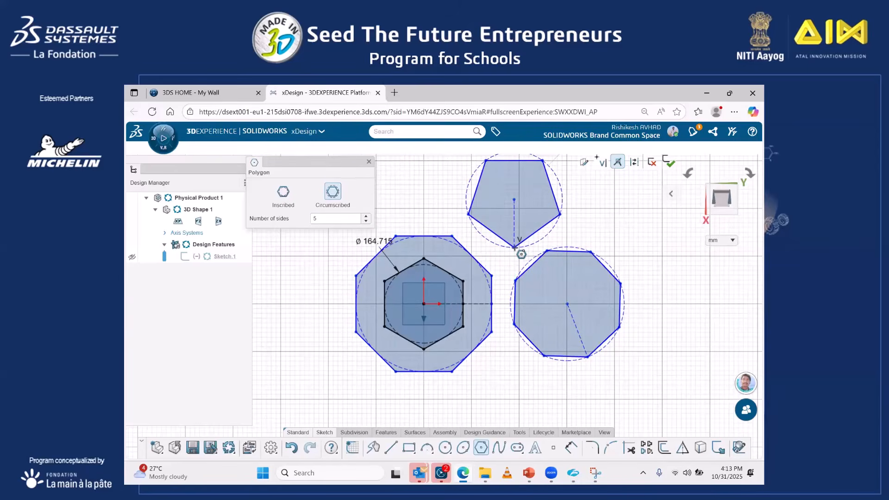
{"action": "left_click", "coordinate": [513, 247]}
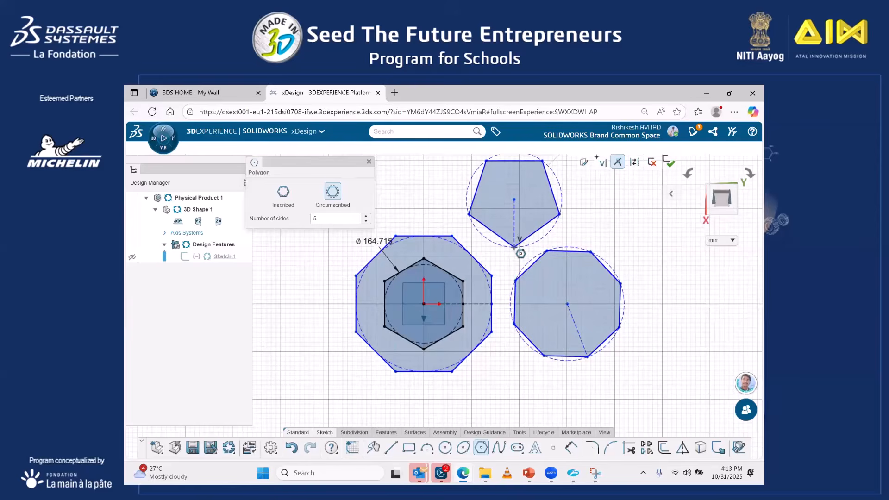
{"action": "scroll", "coordinate": [409, 220], "scroll_direction": "down", "scroll_amount": 1}
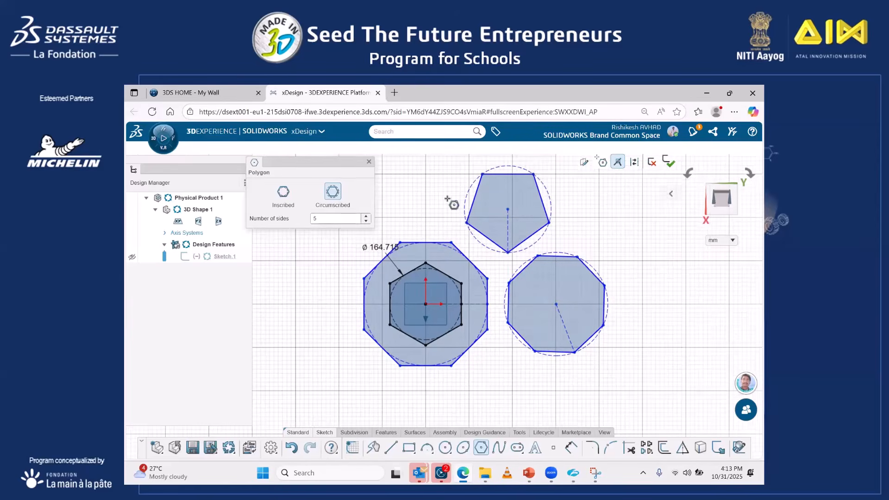
{"action": "left_click", "coordinate": [369, 162]}
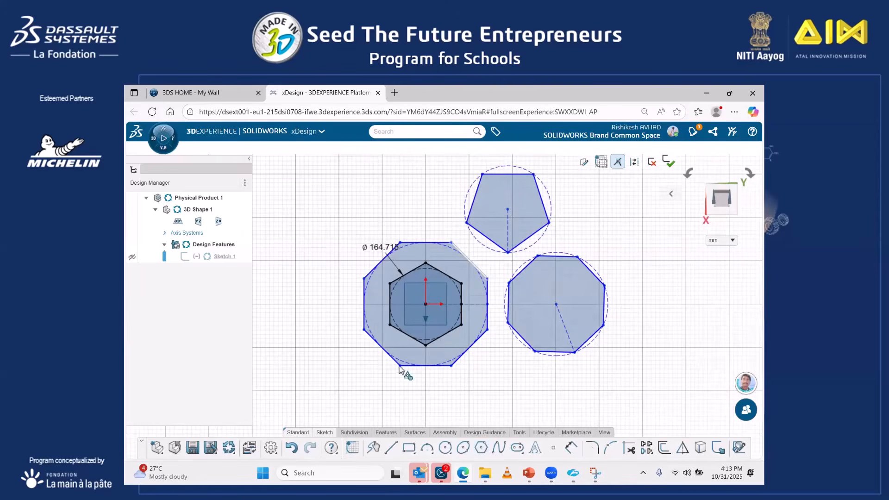
- Dimension the diameter of the pentagon's construction circle, placing the dimension to its upper left
{"action": "key", "text": "s"}
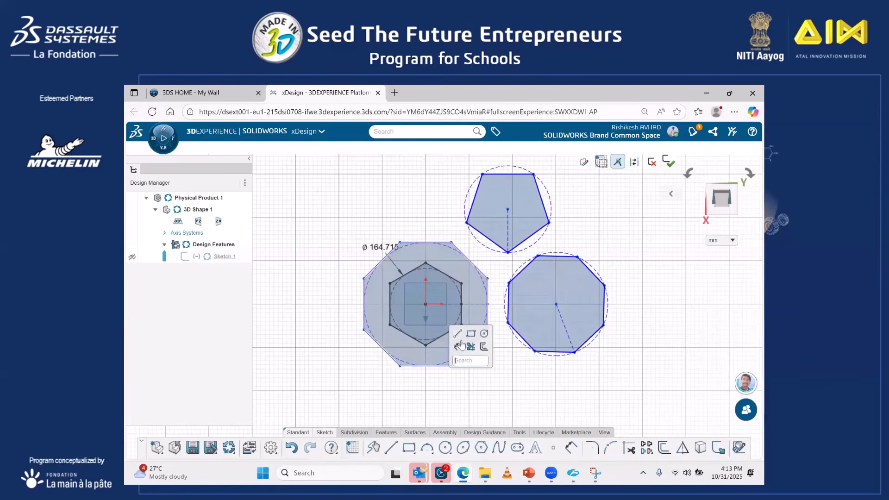
{"action": "left_click", "coordinate": [457, 346]}
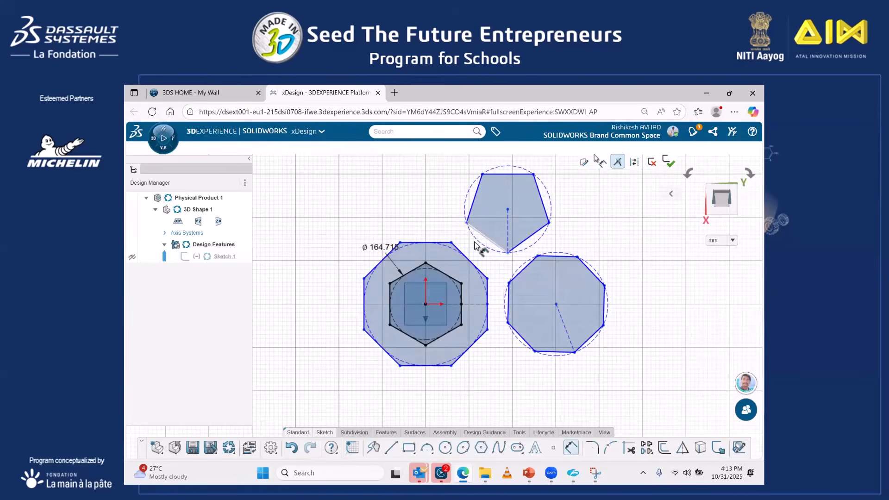
{"action": "left_click", "coordinate": [475, 240]}
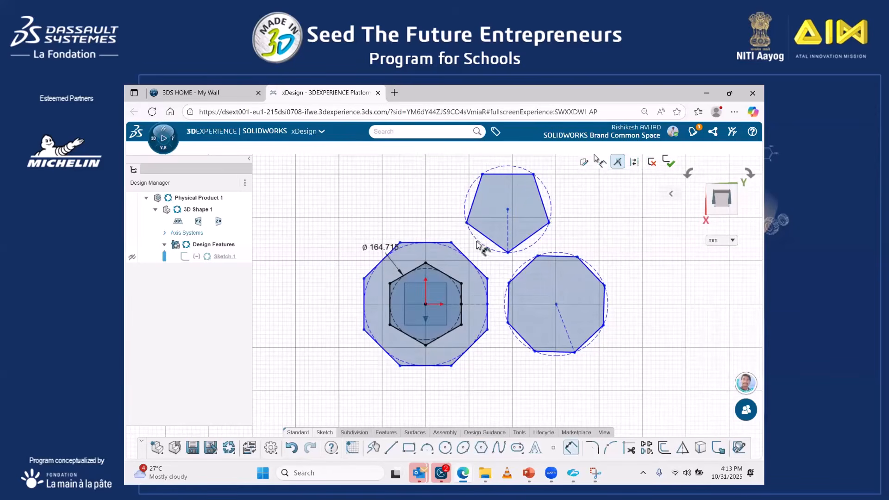
{"action": "left_click", "coordinate": [424, 186]}
{"action": "key", "text": "Return"}
- Dimension the vertical distance between the pentagon's centre and the sketch origin, placing it left of the polygons
{"action": "left_click", "coordinate": [508, 209]}
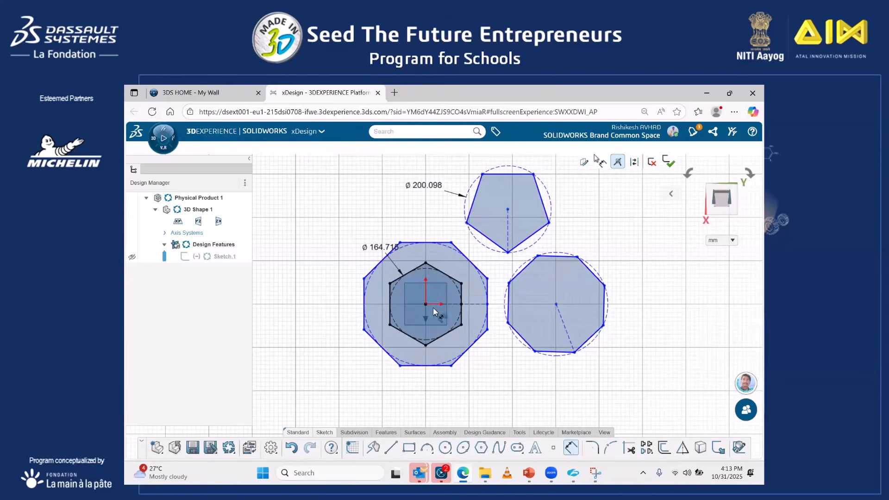
{"action": "left_click", "coordinate": [426, 304]}
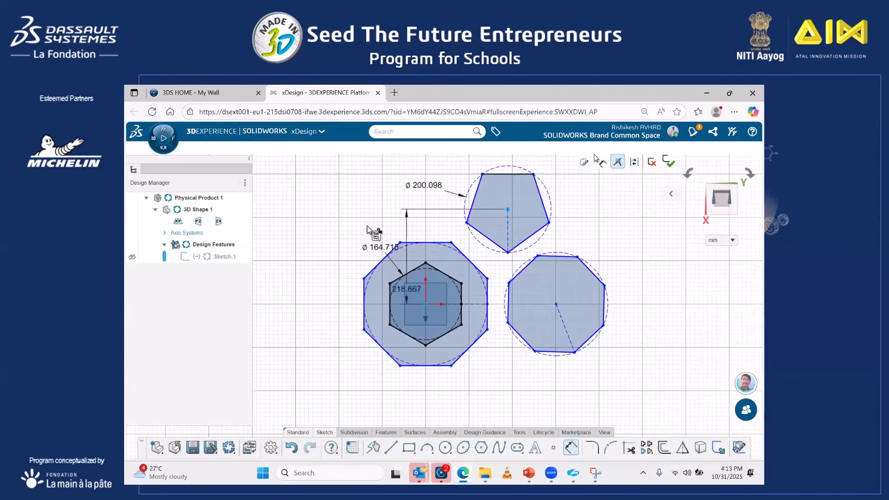
{"action": "left_click", "coordinate": [345, 234]}
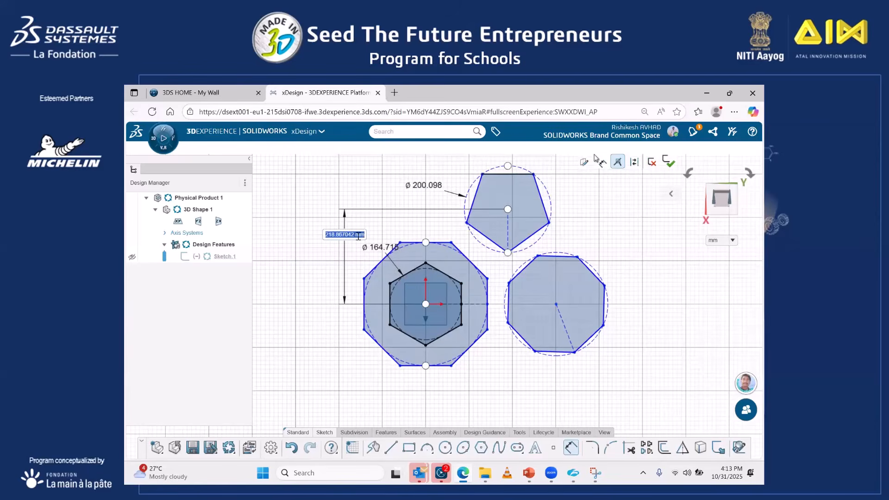
{"action": "key", "text": "Return"}
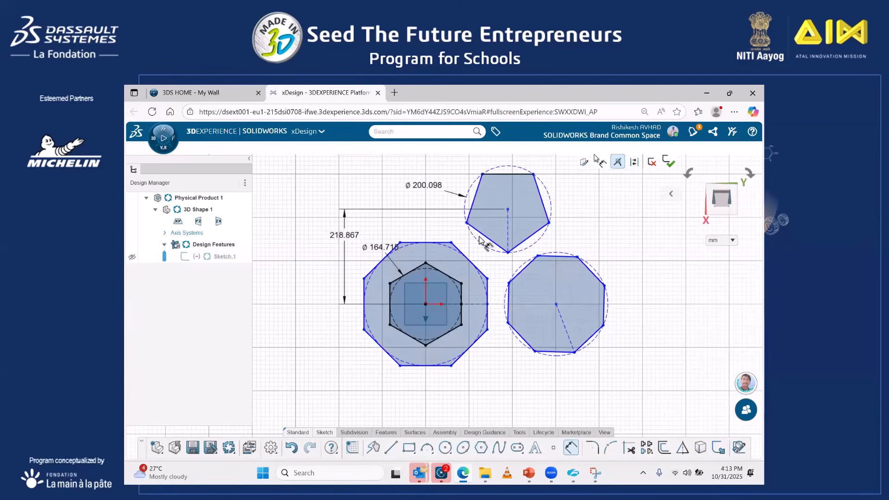
{"action": "left_click", "coordinate": [492, 240]}
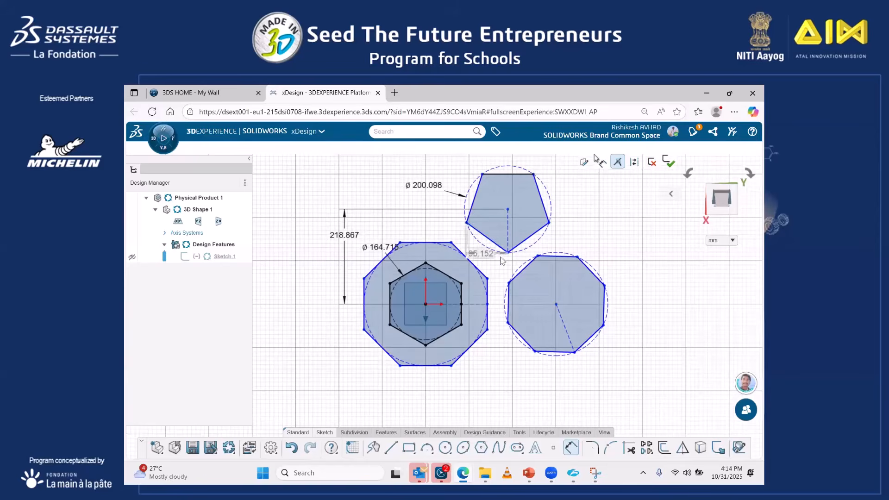
{"action": "key", "text": "Escape"}
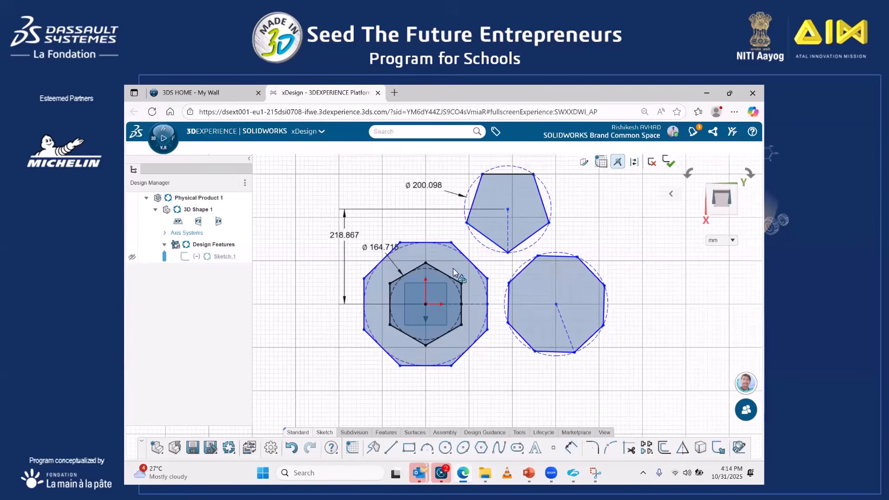
{"action": "scroll", "coordinate": [444, 293], "scroll_direction": "up", "scroll_amount": 1}
{"action": "scroll", "coordinate": [458, 266], "scroll_direction": "down", "scroll_amount": 1}
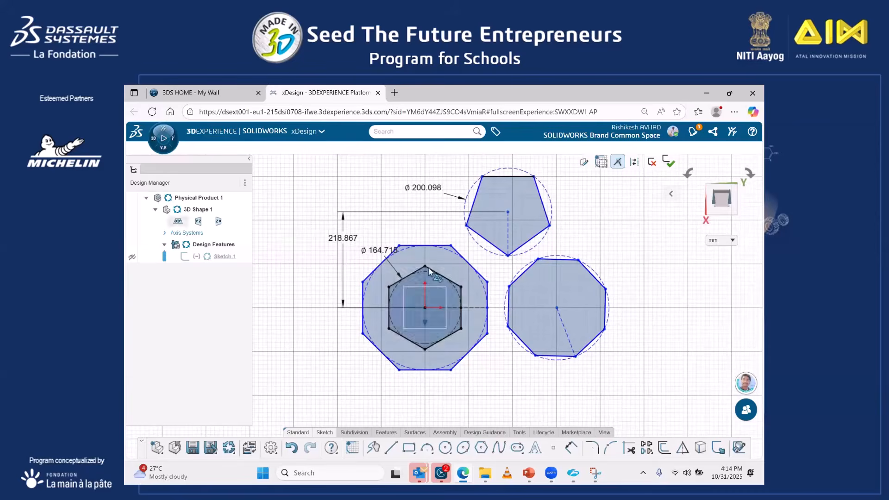
{"action": "scroll", "coordinate": [494, 434], "scroll_direction": "up", "scroll_amount": 1}
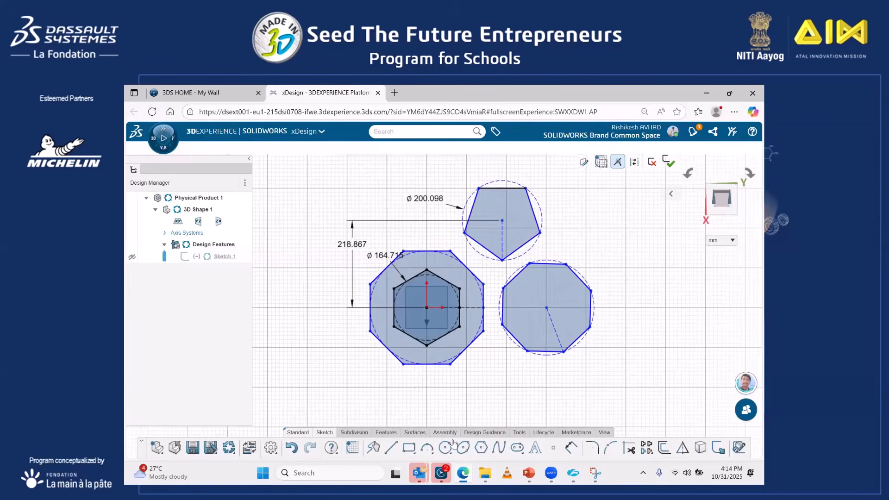
{"action": "left_click", "coordinate": [390, 447]}
{"action": "scroll", "coordinate": [435, 320], "scroll_direction": "up", "scroll_amount": 1}
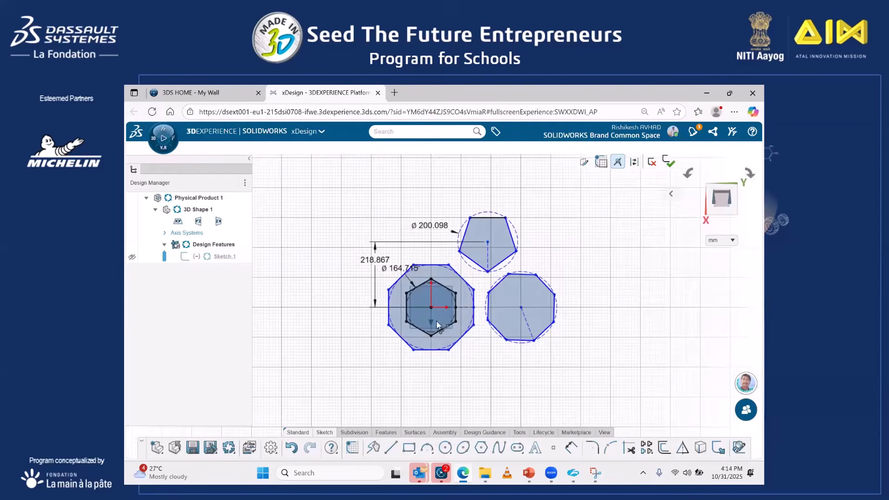
- Delete the large octagon around the hexagon and the pentagon with its dimensions
{"action": "left_click", "coordinate": [418, 304]}
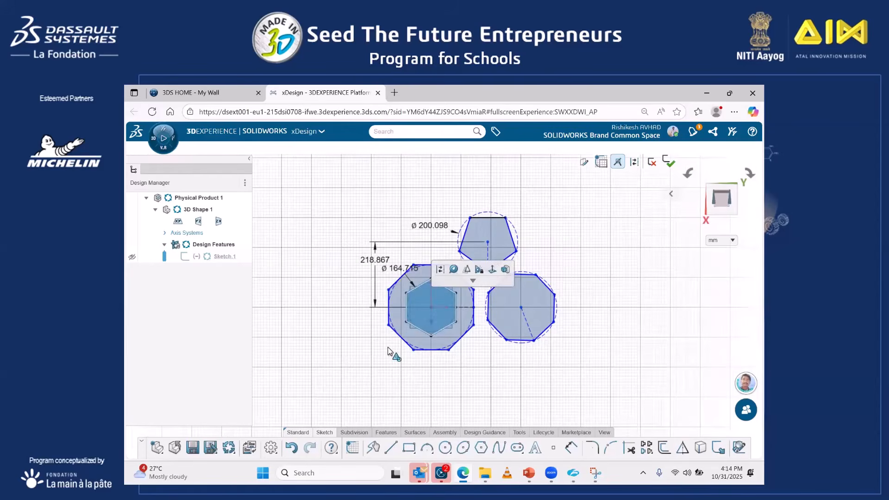
{"action": "left_click", "coordinate": [388, 348]}
{"action": "left_click", "coordinate": [405, 334]}
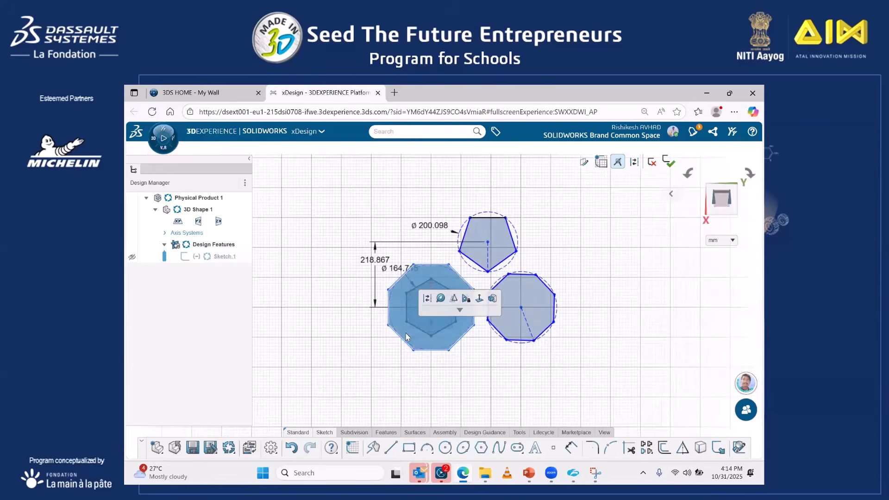
{"action": "key", "text": "Delete"}
{"action": "left_click", "coordinate": [479, 234]}
{"action": "key", "text": "Delete"}
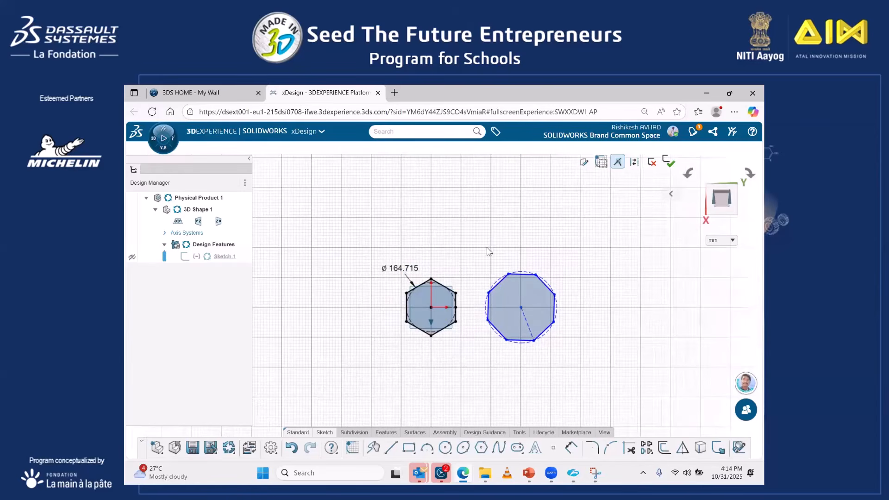
- Delete the separate octagon beside the hexagon
{"action": "left_click", "coordinate": [505, 292]}
{"action": "key", "text": "Delete"}
- Set the diameter of the hexagon's construction circle to 150 mm
{"action": "scroll", "coordinate": [430, 317], "scroll_direction": "up", "scroll_amount": 2}
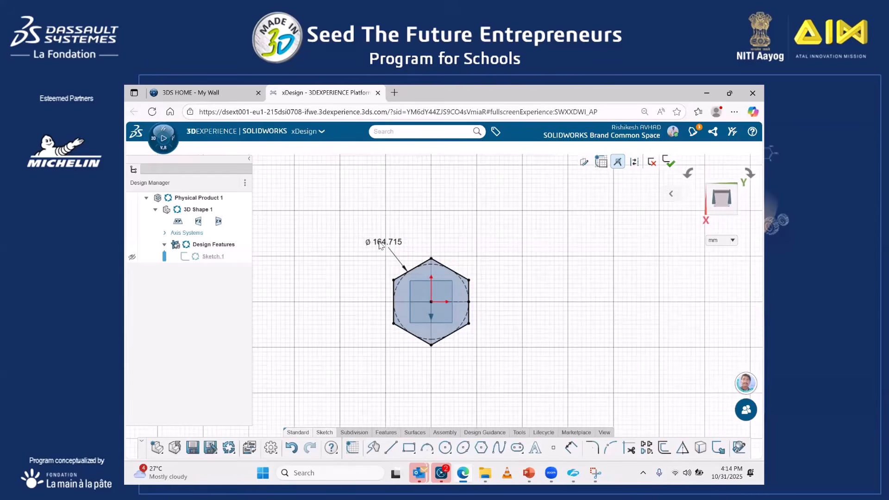
{"action": "left_click", "coordinate": [380, 242]}
{"action": "double_click", "coordinate": [380, 242]}
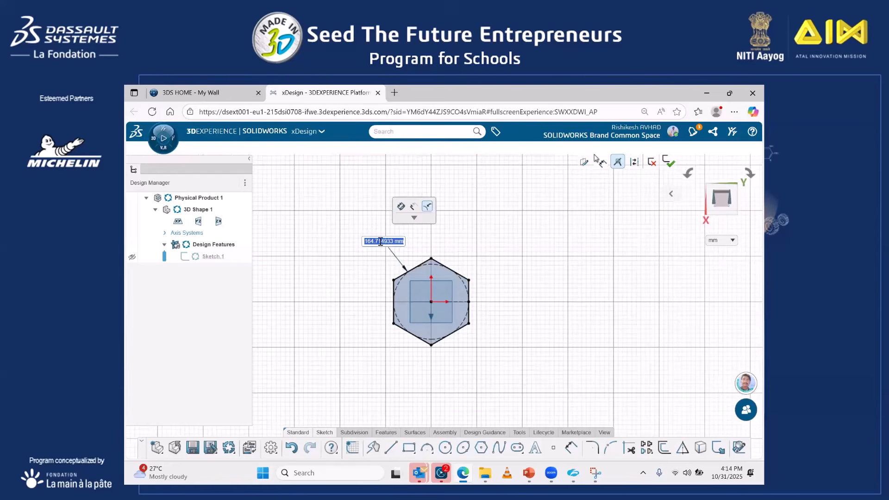
{"action": "type", "text": "150"}
{"action": "key", "text": "Return"}
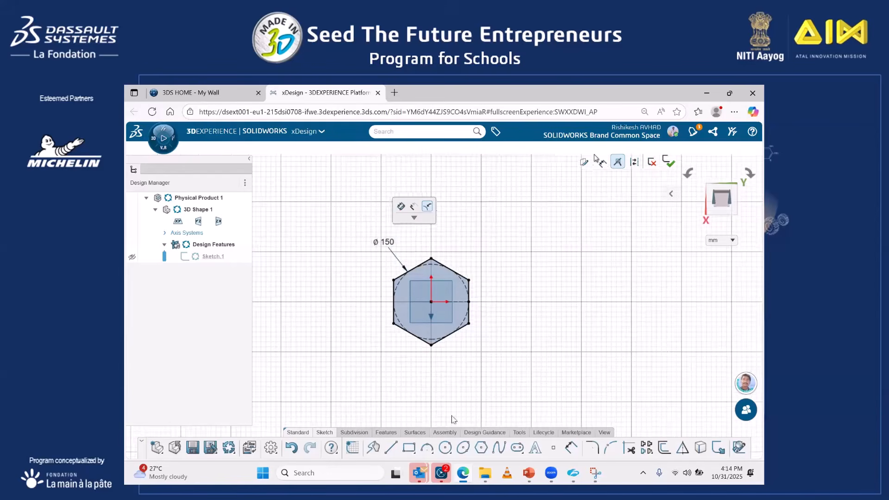
- Extrude the hexagon sketch as a solid with a Blind distance of 20 mm
{"action": "left_click", "coordinate": [386, 433]}
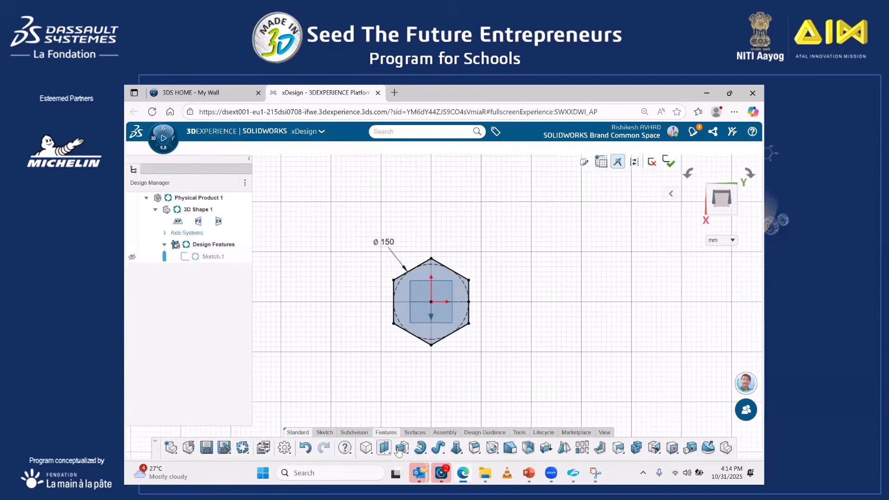
{"action": "left_click", "coordinate": [402, 447]}
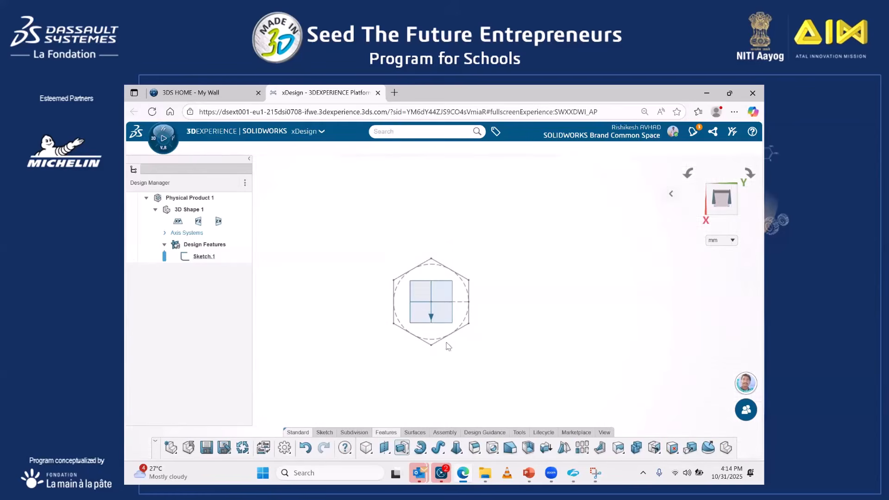
{"action": "left_click", "coordinate": [439, 347]}
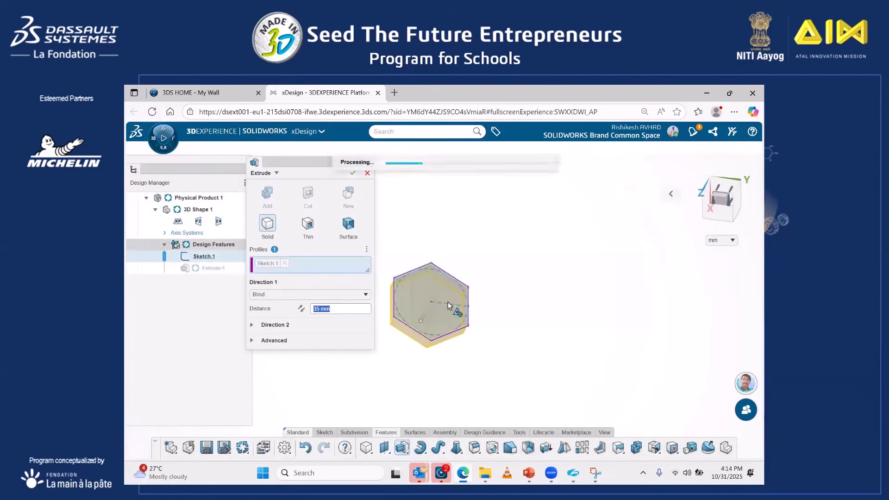
{"action": "middle_click_drag", "start_coordinate": [434, 359], "coordinate": [454, 258]}
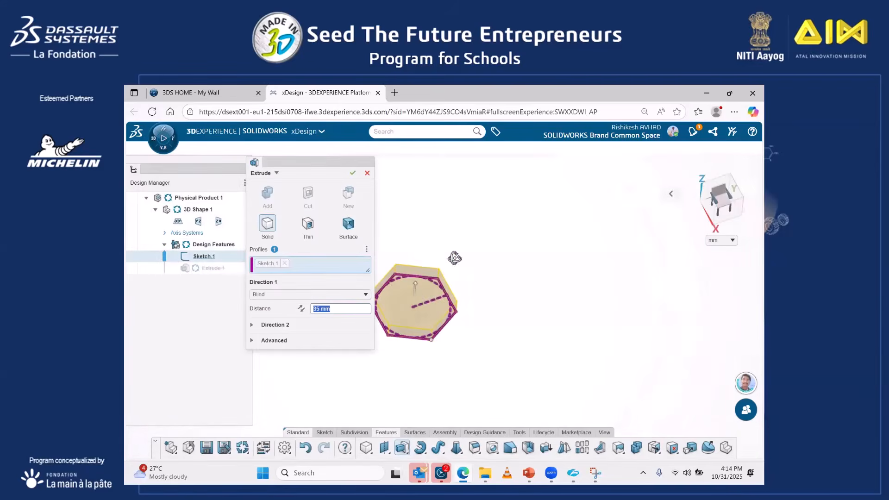
{"action": "scroll", "coordinate": [435, 320], "scroll_direction": "up", "scroll_amount": 2}
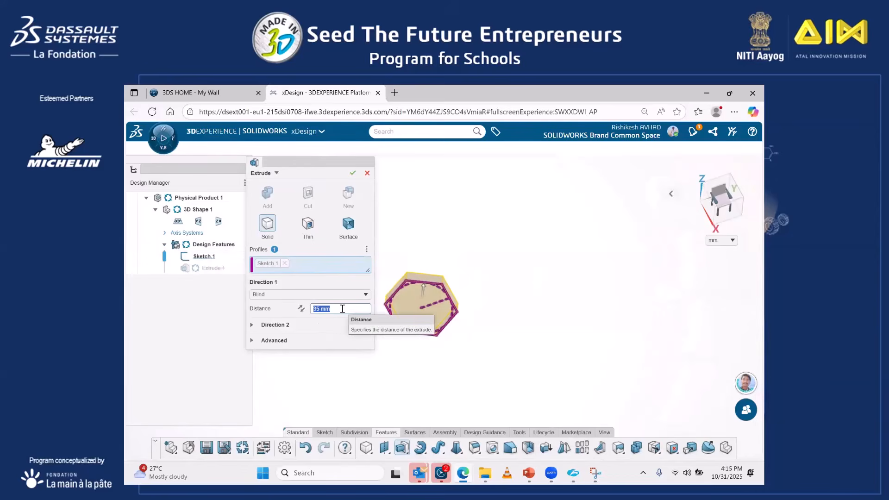
{"action": "type", "text": "20"}
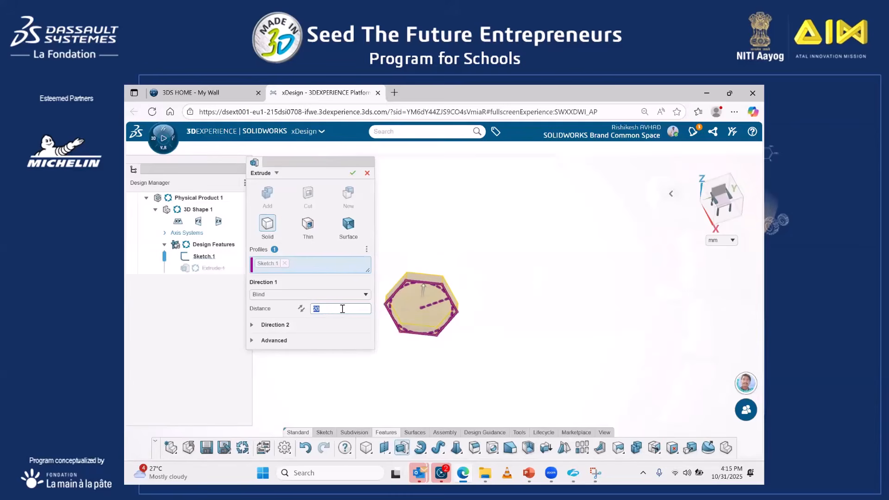
{"action": "key", "text": "Return"}
{"action": "left_click", "coordinate": [352, 174]}
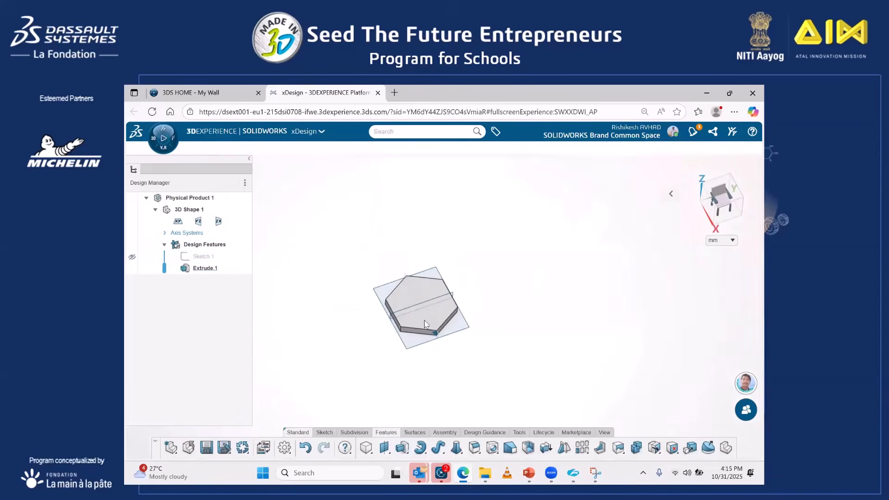
{"action": "middle_click_drag", "start_coordinate": [400, 350], "coordinate": [544, 336]}
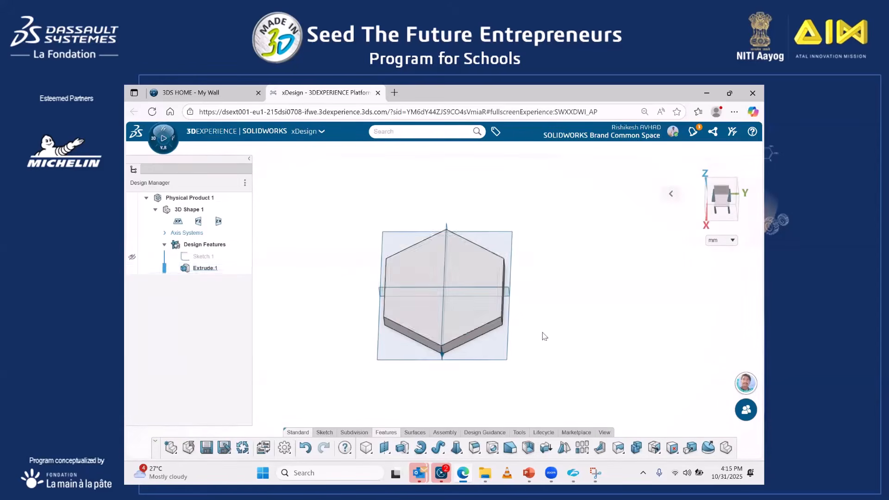
{"action": "left_click", "coordinate": [470, 307]}
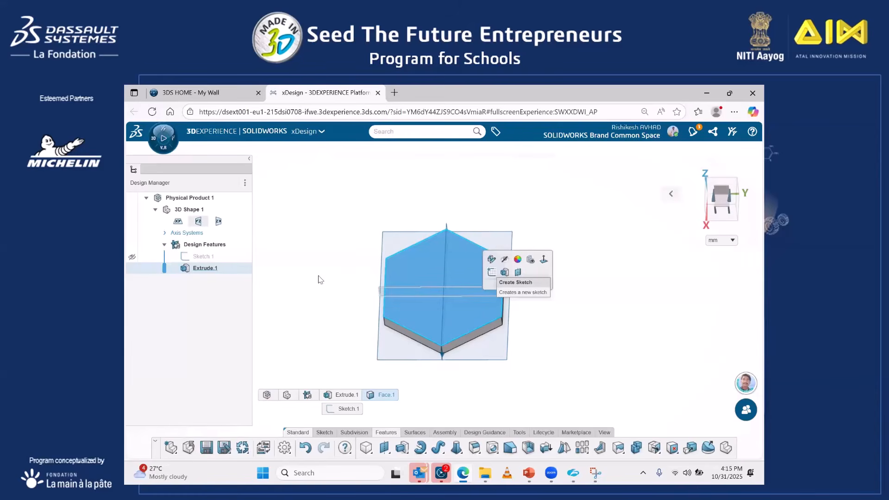
{"action": "left_click", "coordinate": [548, 278]}
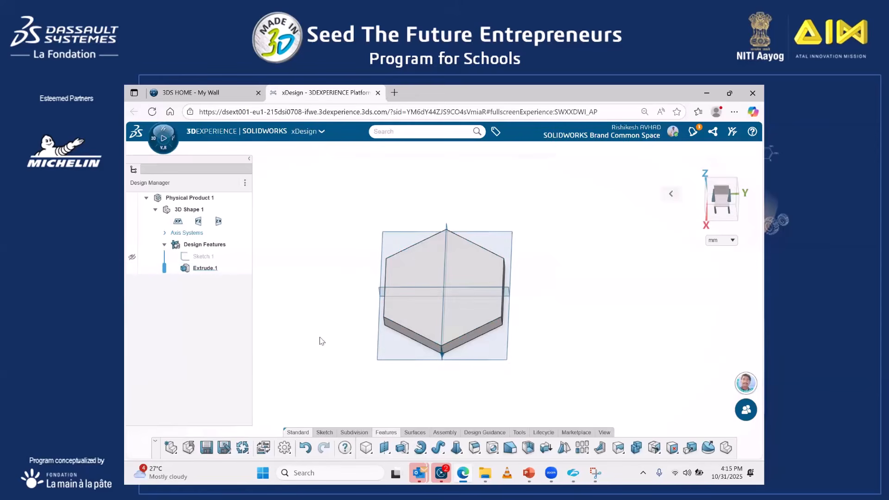
- Suppress the hexagonal extrusion and delete it, keeping its sketch
{"action": "left_click", "coordinate": [227, 265]}
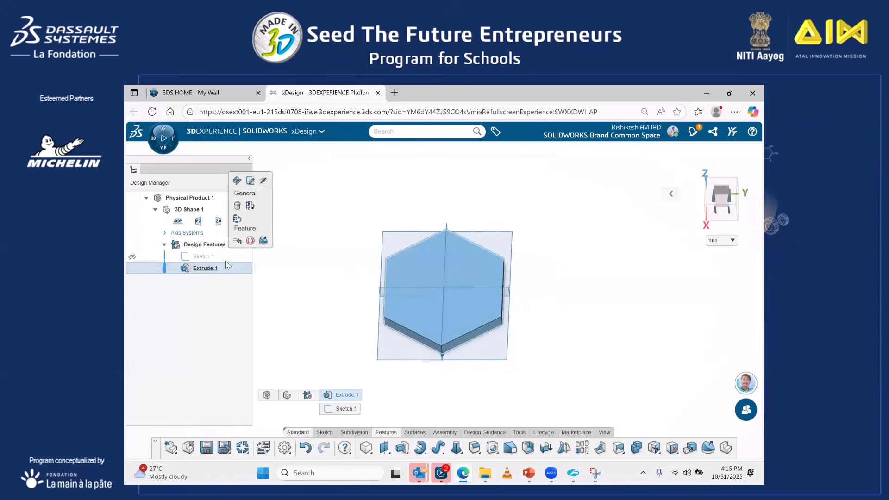
{"action": "left_click", "coordinate": [250, 240]}
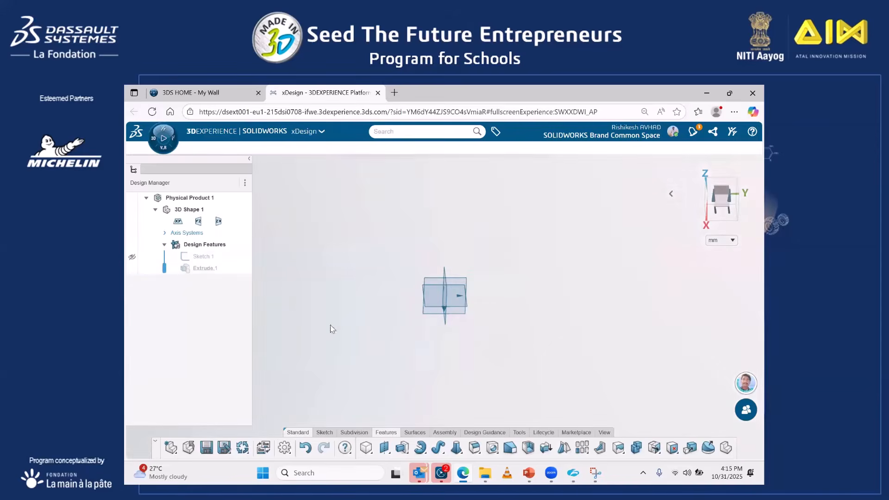
{"action": "left_click", "coordinate": [192, 268]}
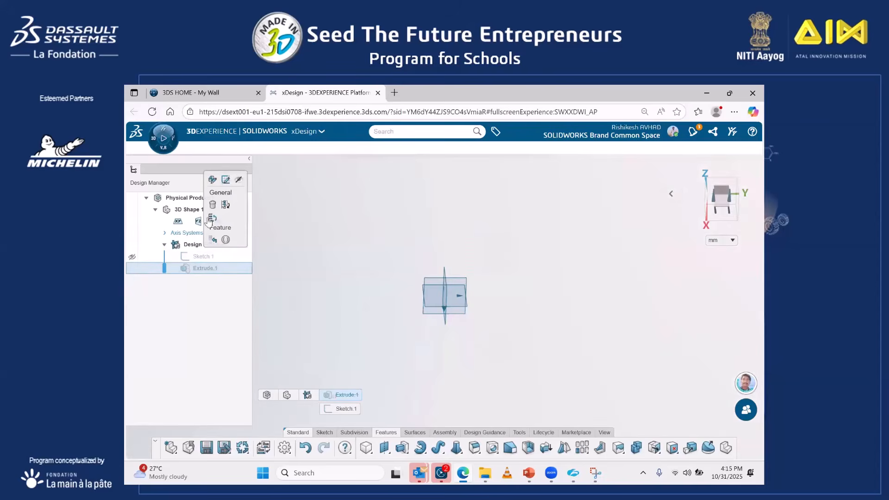
{"action": "left_click", "coordinate": [202, 257]}
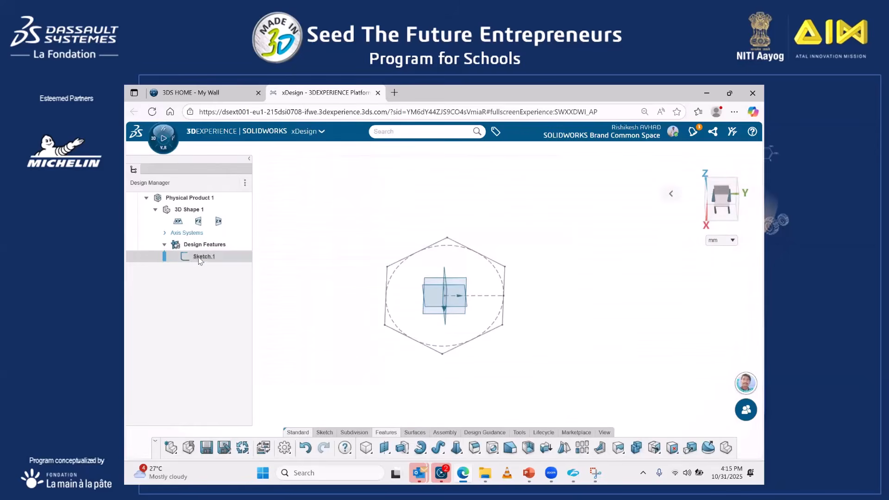
- Reopen the hexagon sketch for editing and view its plane face-on
{"action": "left_click", "coordinate": [201, 259]}
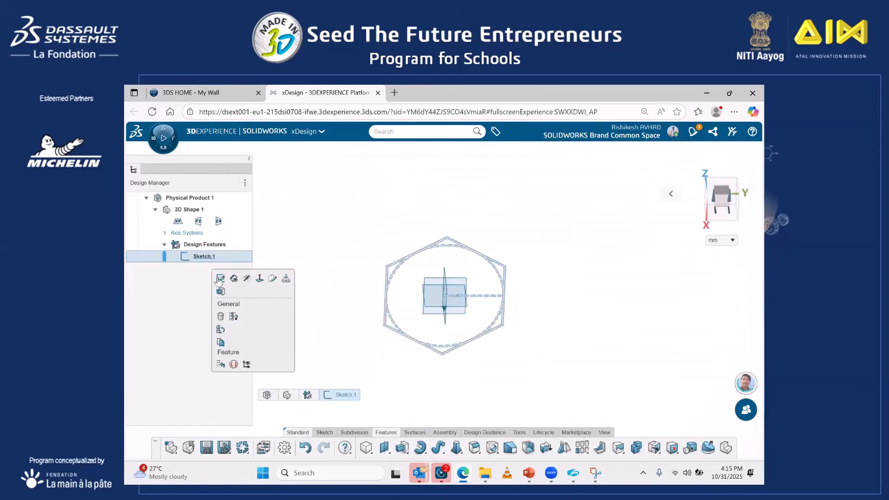
{"action": "double_click", "coordinate": [410, 299]}
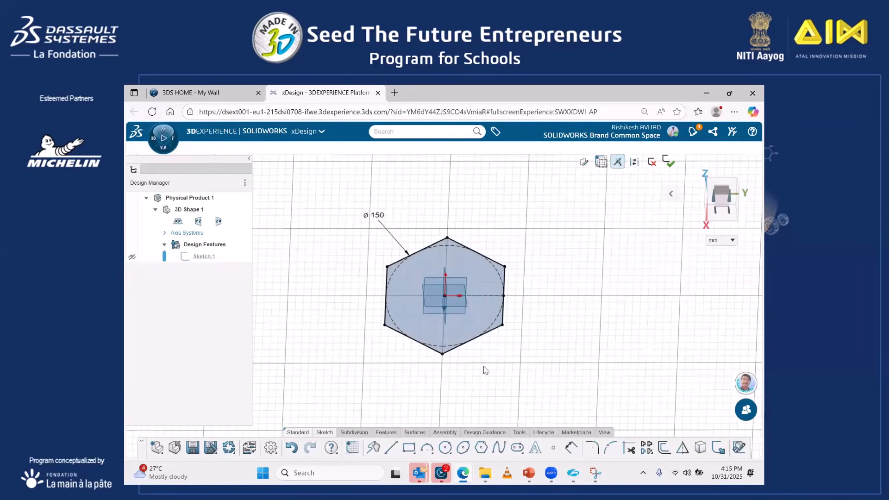
{"action": "left_click", "coordinate": [721, 195]}
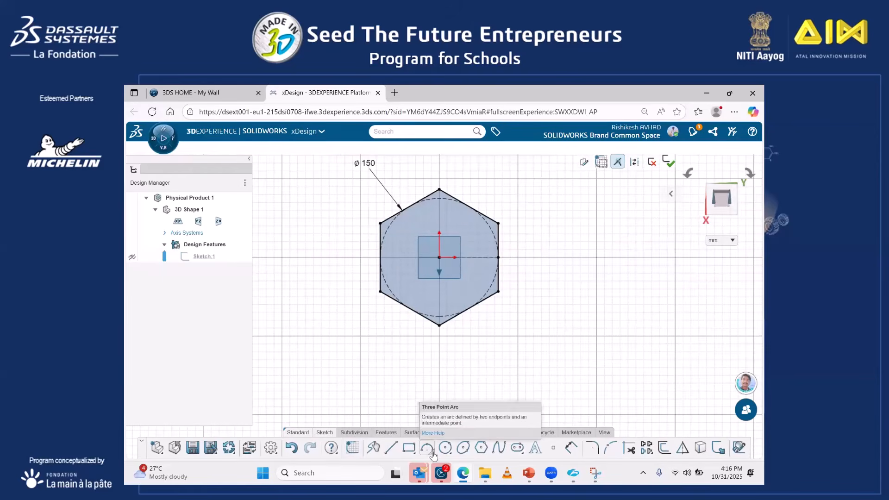
{"action": "left_click", "coordinate": [433, 455]}
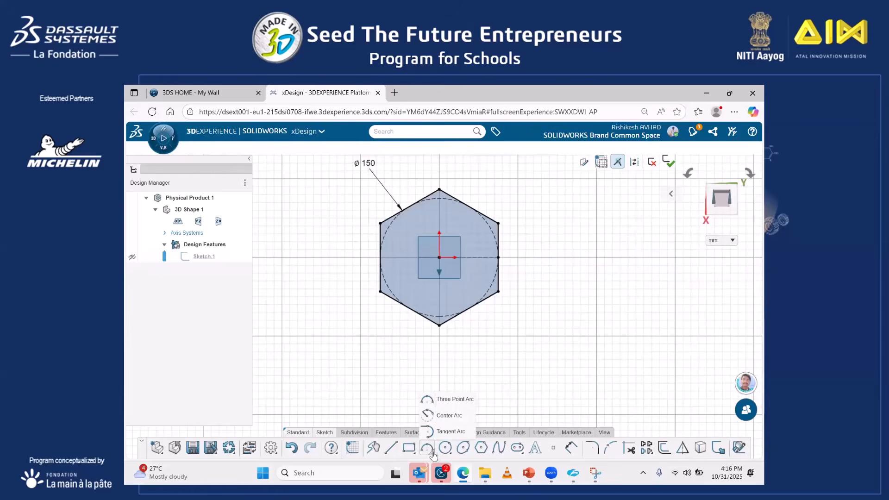
{"action": "left_click", "coordinate": [442, 401]}
{"action": "scroll", "coordinate": [417, 318], "scroll_direction": "down", "scroll_amount": 1}
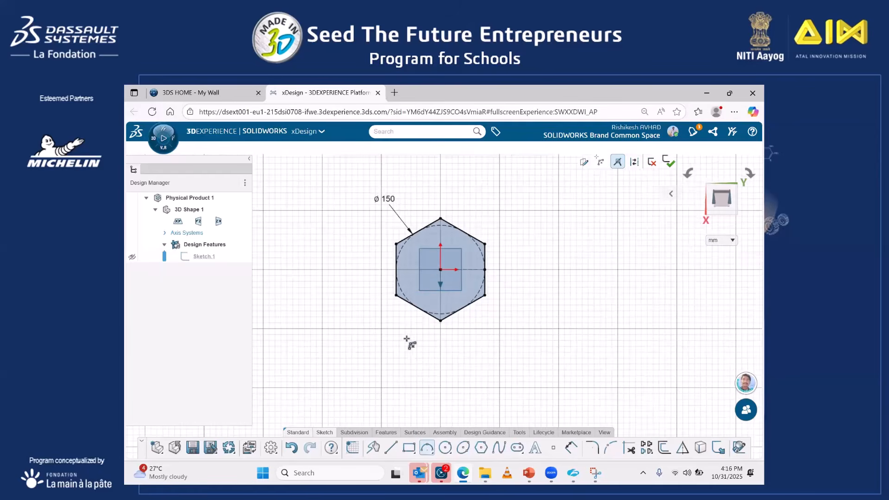
{"action": "scroll", "coordinate": [442, 311], "scroll_direction": "down", "scroll_amount": 1}
{"action": "scroll", "coordinate": [520, 318], "scroll_direction": "down", "scroll_amount": 1}
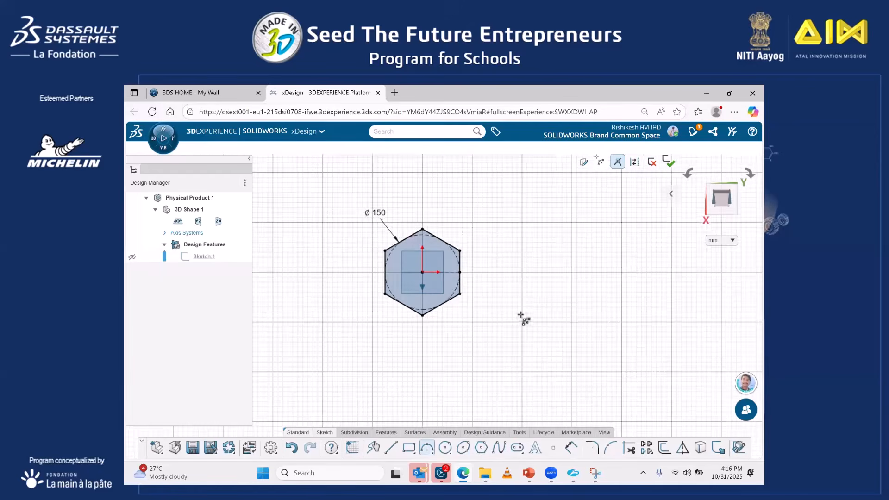
{"action": "scroll", "coordinate": [476, 300], "scroll_direction": "up", "scroll_amount": 1}
{"action": "left_click", "coordinate": [476, 298]}
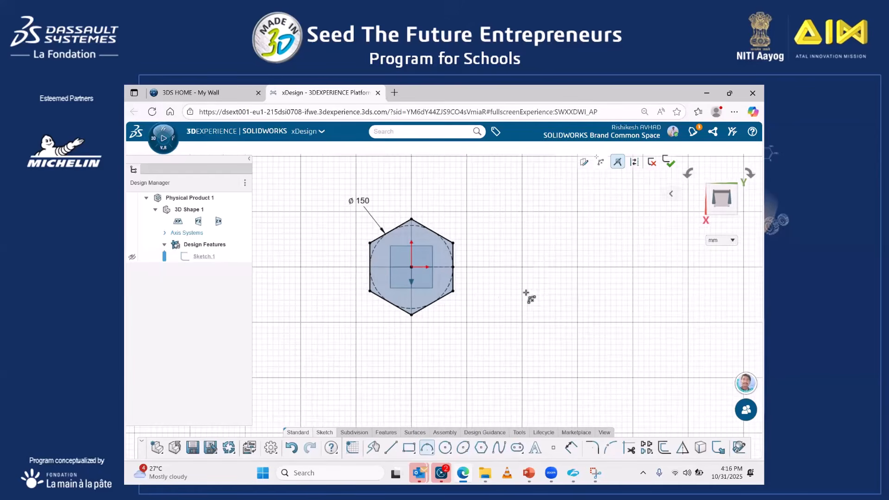
{"action": "left_click", "coordinate": [597, 304]}
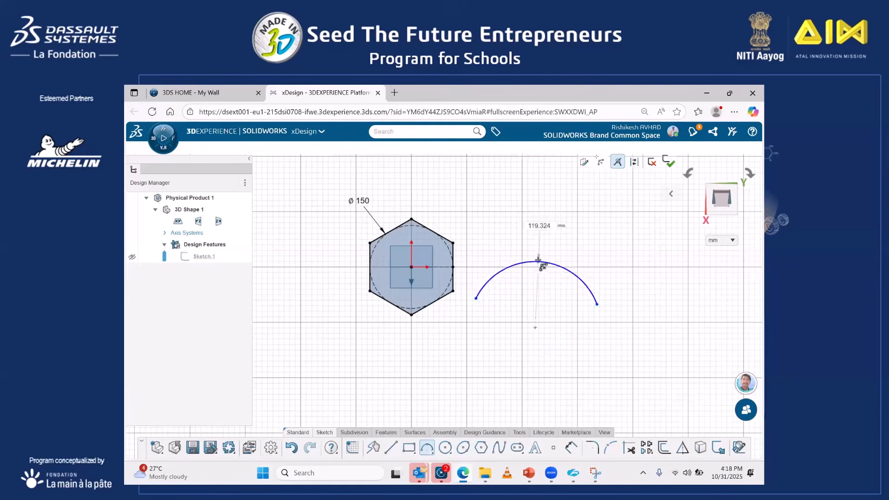
- Draw a Three Point Arc beside the hexagon, bulging upward, with a radius of about 134 mm
{"action": "left_click", "coordinate": [427, 447]}
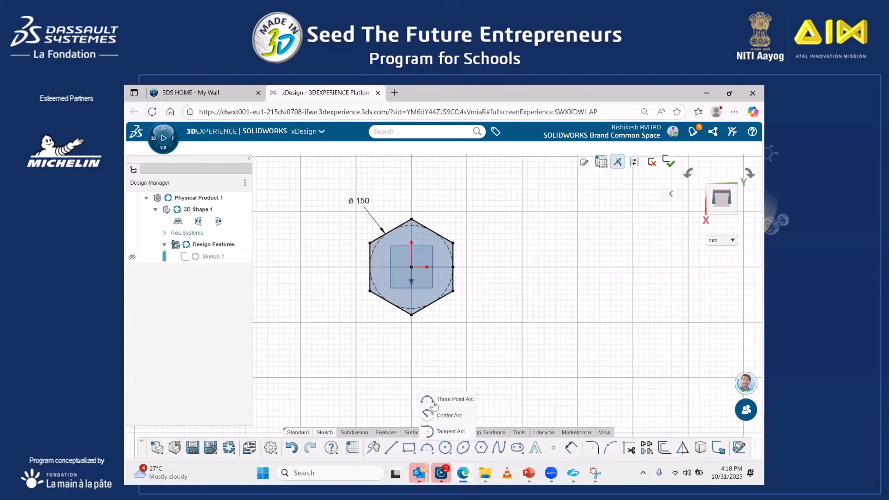
{"action": "left_click", "coordinate": [434, 402]}
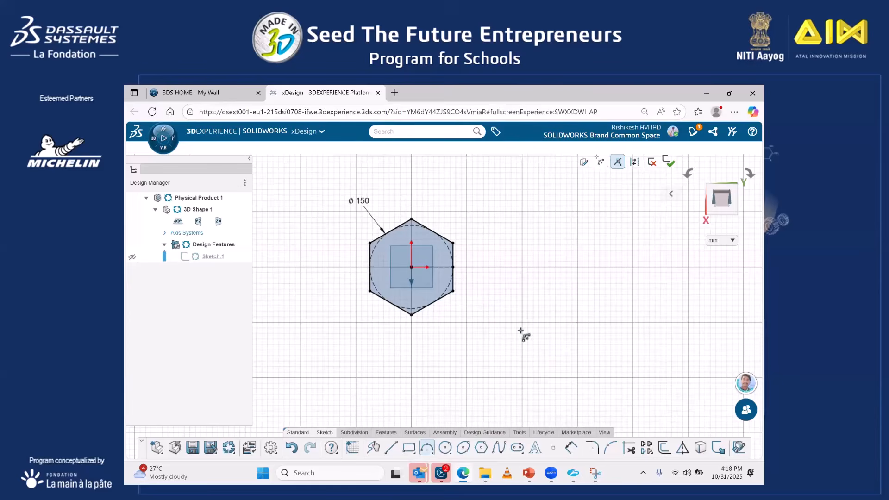
{"action": "left_click", "coordinate": [490, 332]}
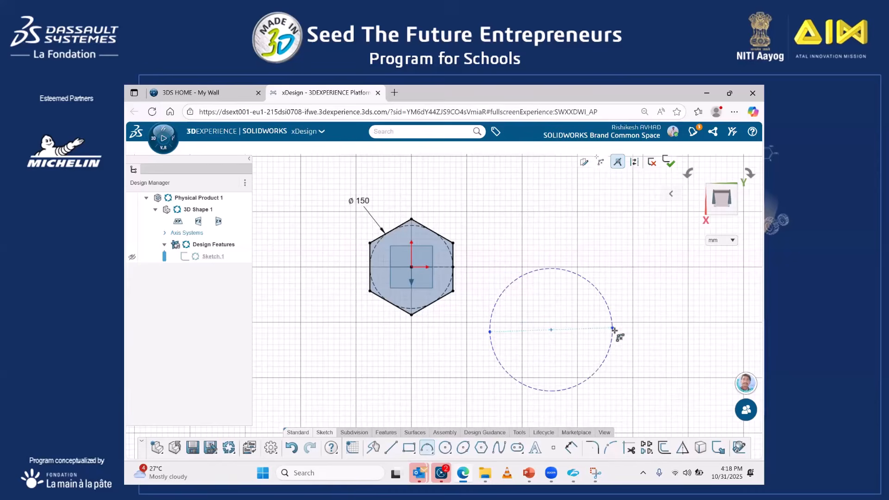
{"action": "left_click", "coordinate": [632, 326]}
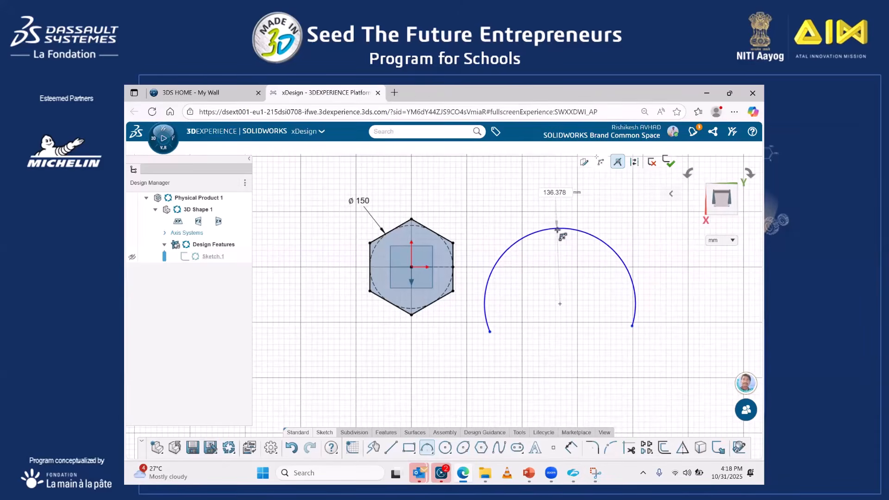
{"action": "left_click", "coordinate": [557, 229]}
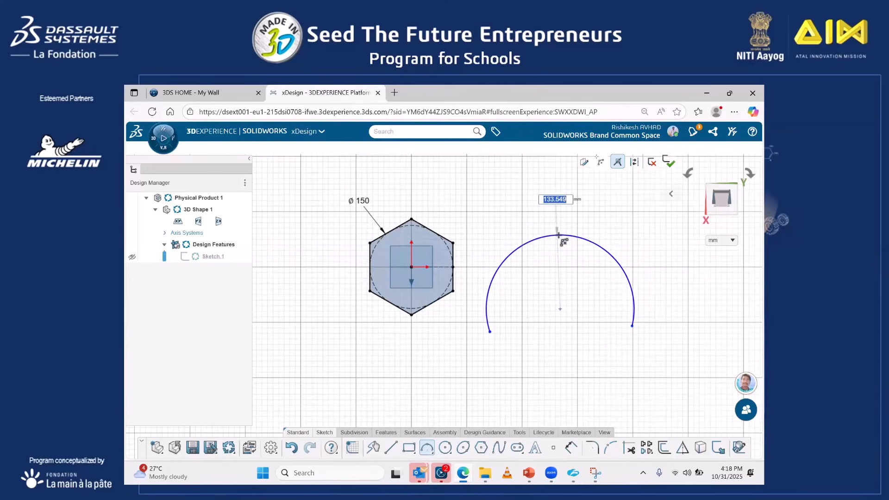
{"action": "left_click", "coordinate": [558, 235]}
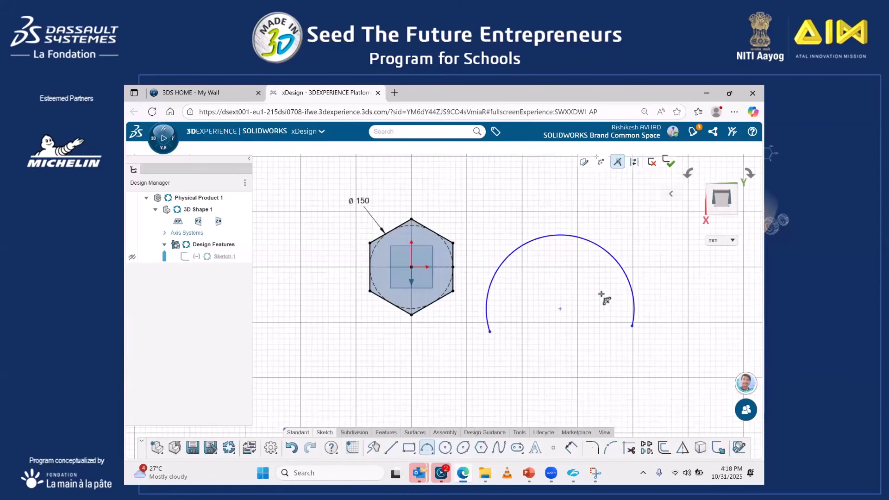
- Dimension the arc's radius, placing the dimension inside the arc, and set it to 150 mm
{"action": "key", "text": "s"}
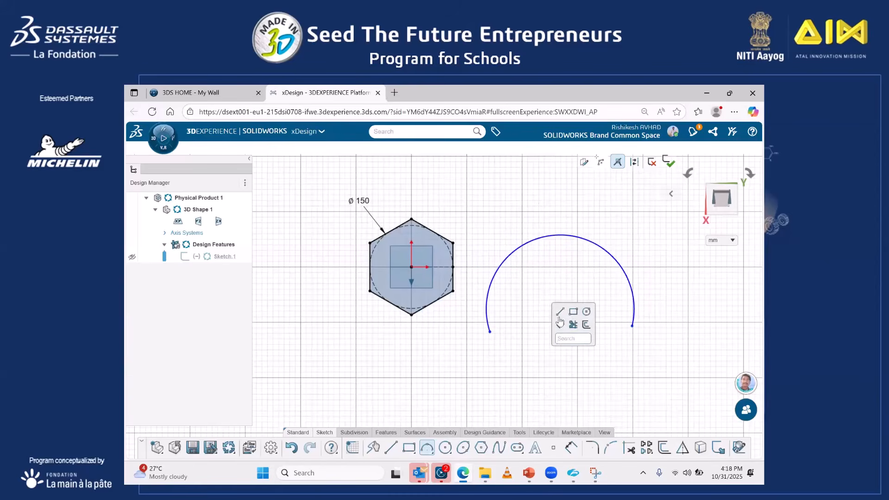
{"action": "left_click", "coordinate": [558, 324]}
{"action": "left_click", "coordinate": [528, 242]}
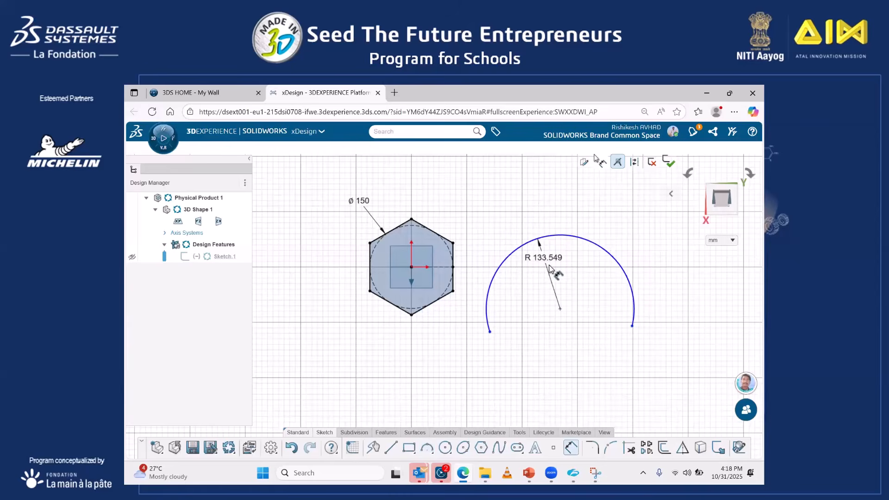
{"action": "left_click", "coordinate": [551, 267]}
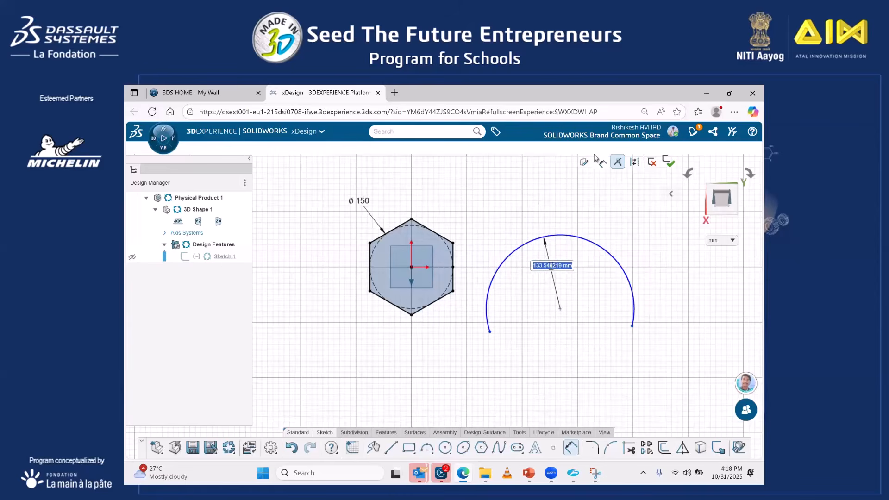
{"action": "type", "text": "150"}
{"action": "key", "text": "Return"}
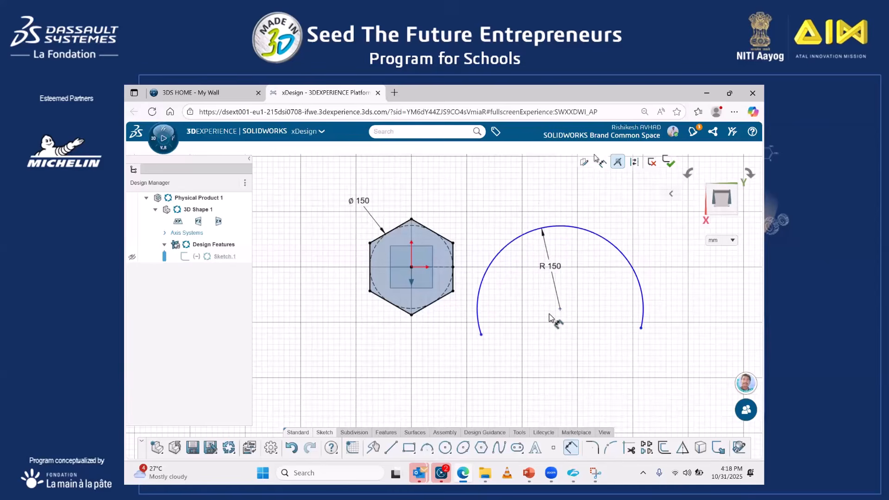
- Dimension the horizontal distance between the hexagon's centre and the arc's centre, and shift the arc slightly upward
{"action": "left_click", "coordinate": [411, 266]}
{"action": "left_click", "coordinate": [560, 308]}
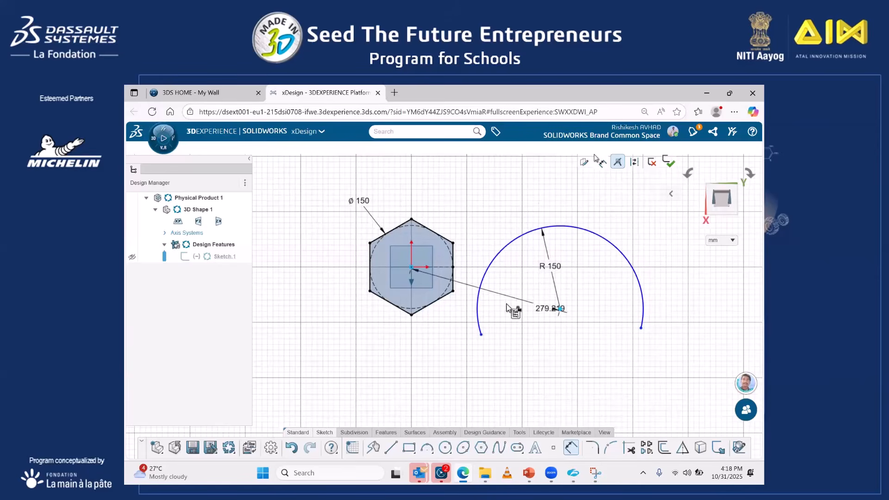
{"action": "left_click", "coordinate": [476, 254]}
{"action": "left_click", "coordinate": [505, 279]}
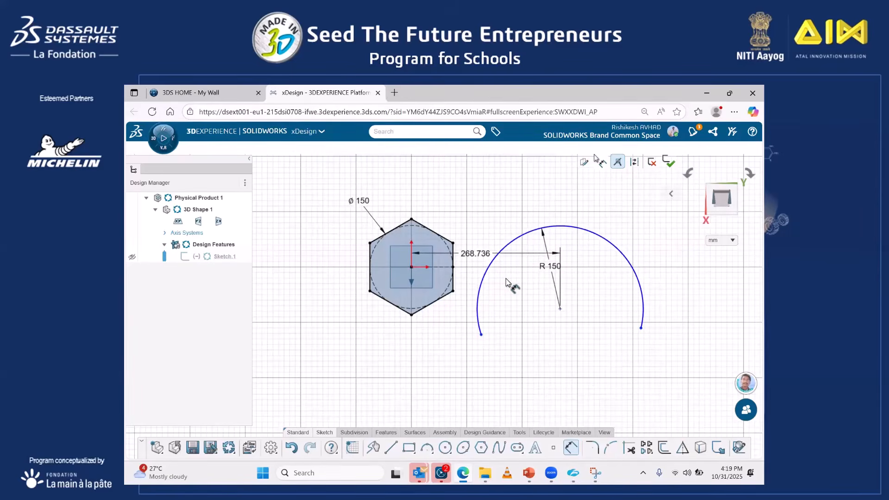
{"action": "left_click", "coordinate": [481, 335]}
{"action": "key", "text": "Escape"}
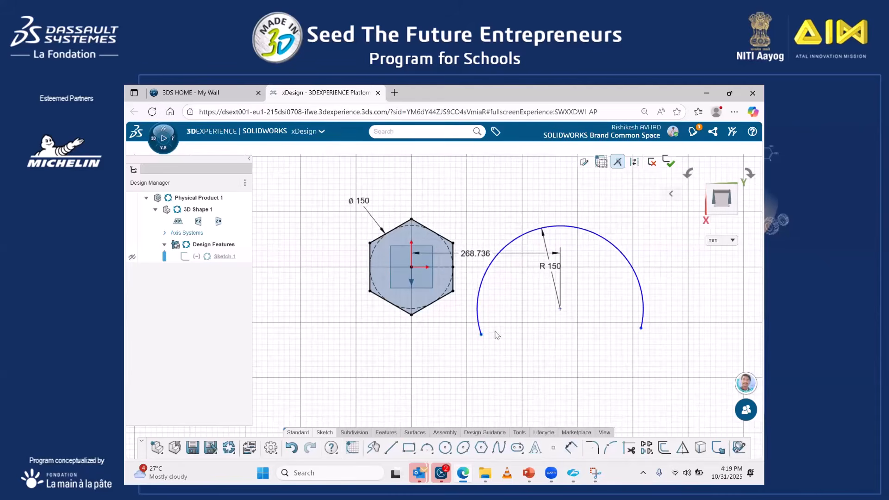
{"action": "double_click", "coordinate": [471, 254]}
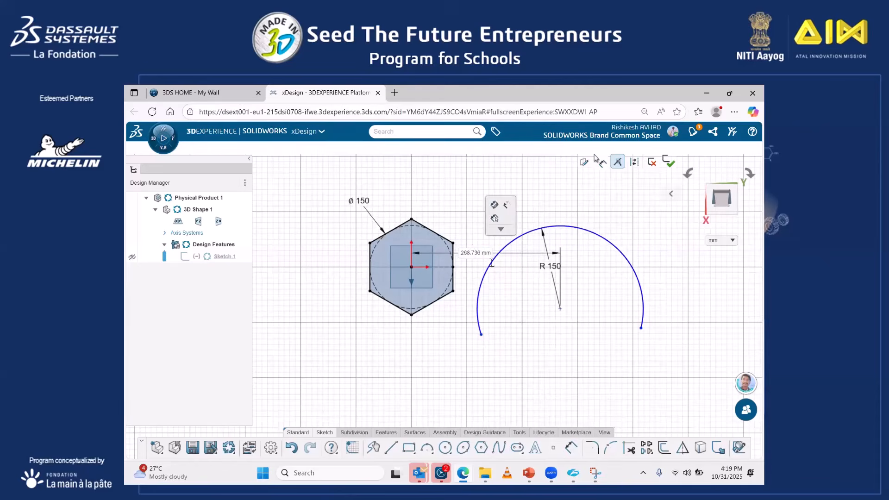
{"action": "left_click", "coordinate": [526, 335]}
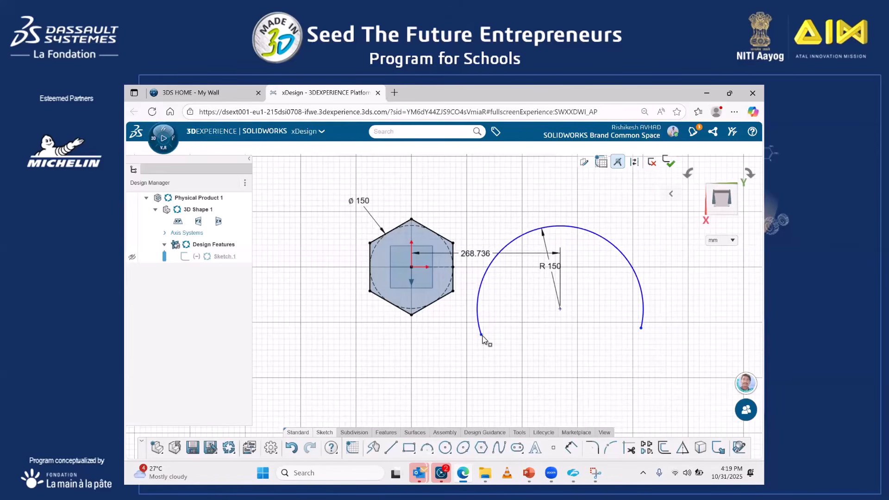
{"action": "left_click_drag", "start_coordinate": [483, 337], "coordinate": [482, 317]}
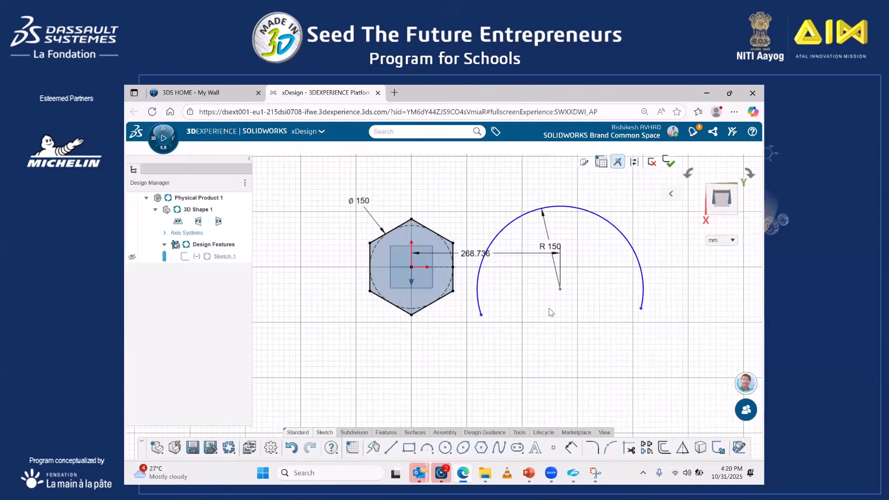
- Draw a Center Arc as an upper semicircle centred below the hexagon and the existing arc, with a radius of about 223 mm
{"action": "left_click", "coordinate": [432, 456]}
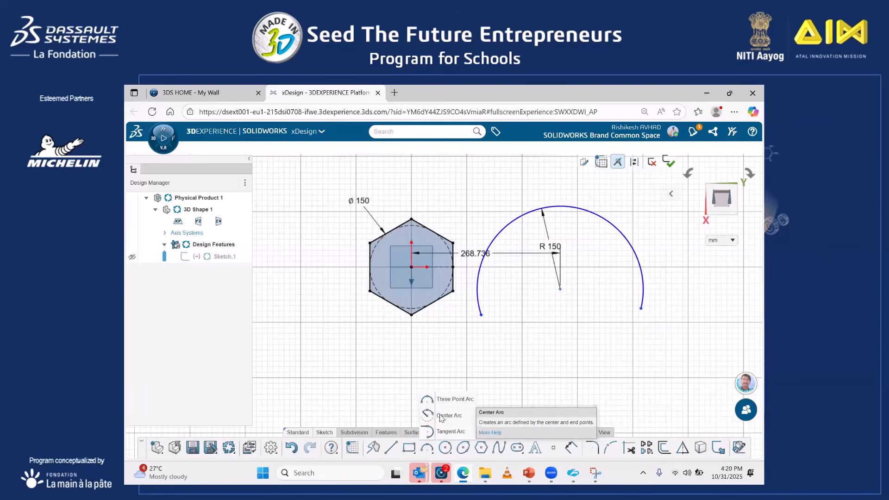
{"action": "left_click", "coordinate": [440, 416]}
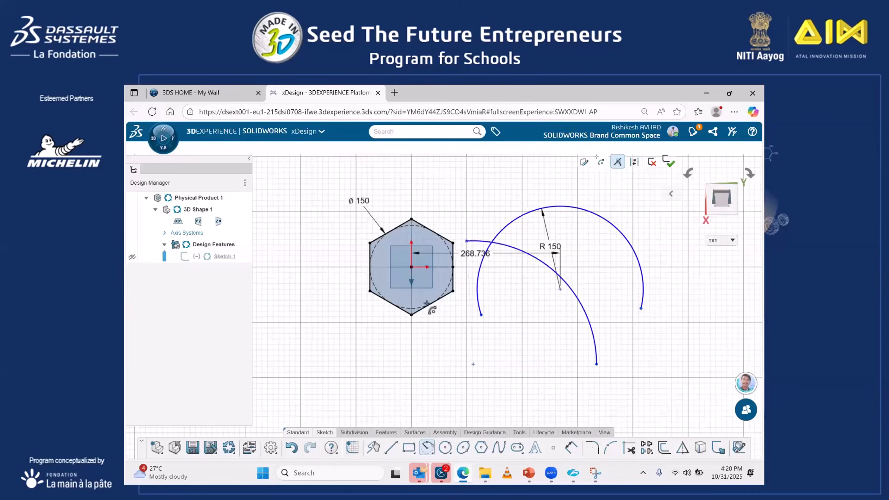
{"action": "left_click", "coordinate": [394, 364]}
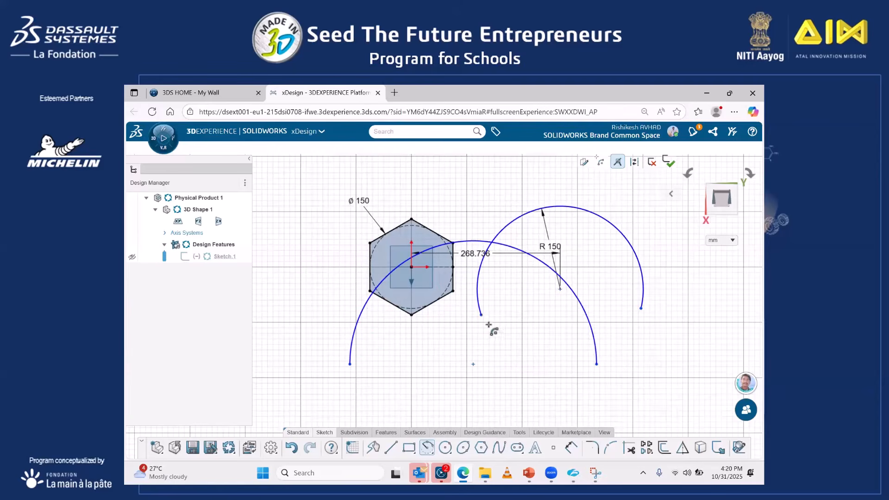
{"action": "key", "text": "Escape"}
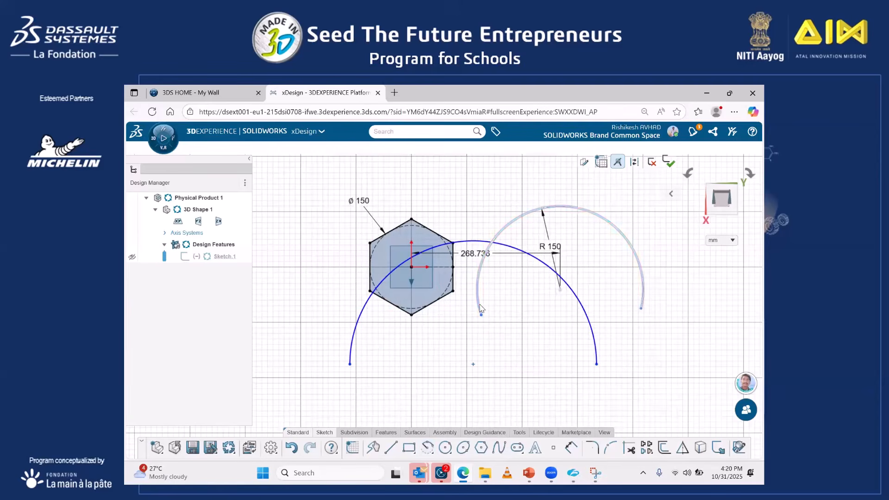
- Delete the Three Point Arc and move the semicircular centre arc clear of the hexagon, beside it
{"action": "left_click", "coordinate": [479, 308]}
{"action": "key", "text": "Delete"}
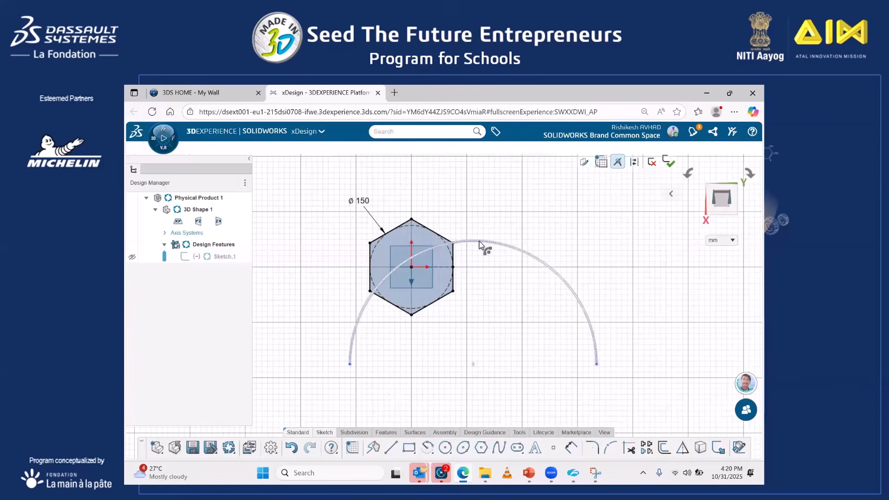
{"action": "left_click_drag", "start_coordinate": [478, 241], "coordinate": [588, 238]}
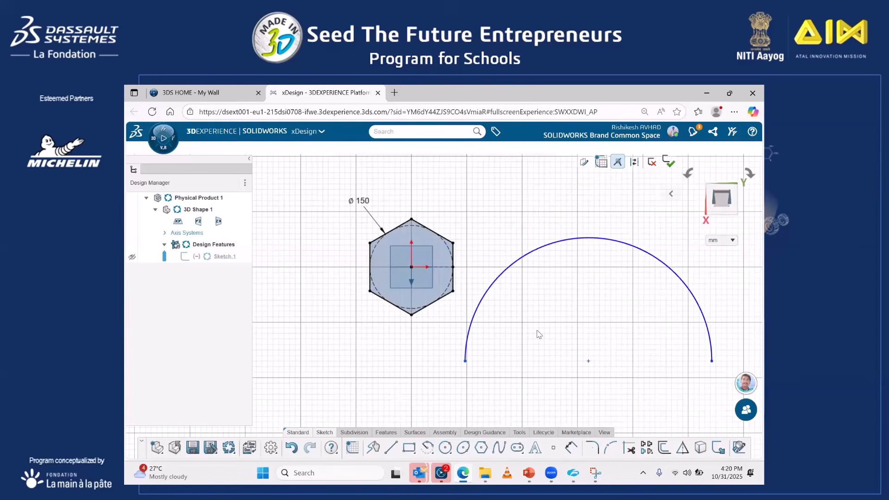
- Dimension the semicircular arc's radius, placing the dimension inside the arc, and set it to 100 mm
{"action": "key", "text": "s"}
{"action": "left_click", "coordinate": [558, 353]}
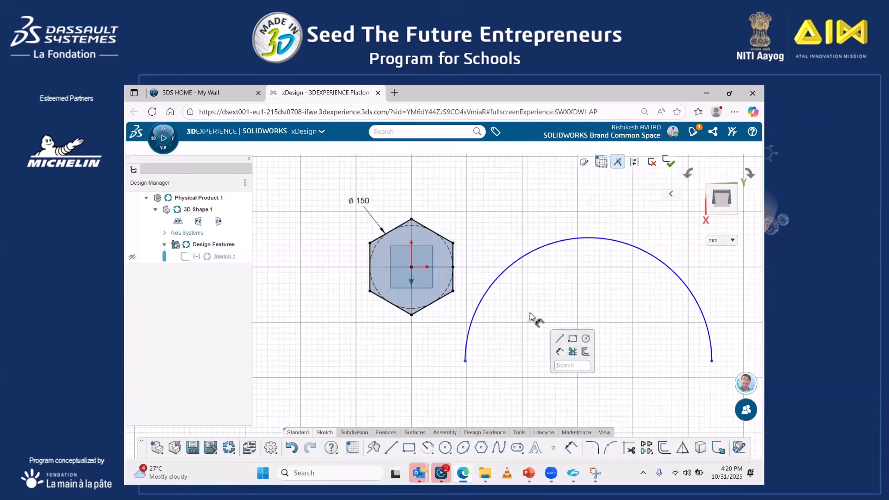
{"action": "left_click", "coordinate": [499, 280]}
{"action": "left_click", "coordinate": [579, 296]}
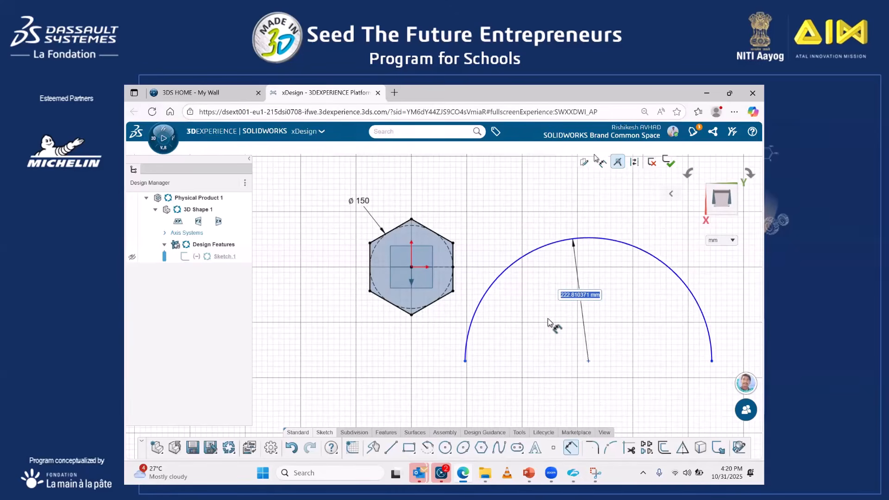
{"action": "left_click", "coordinate": [529, 317]}
{"action": "double_click", "coordinate": [575, 297]}
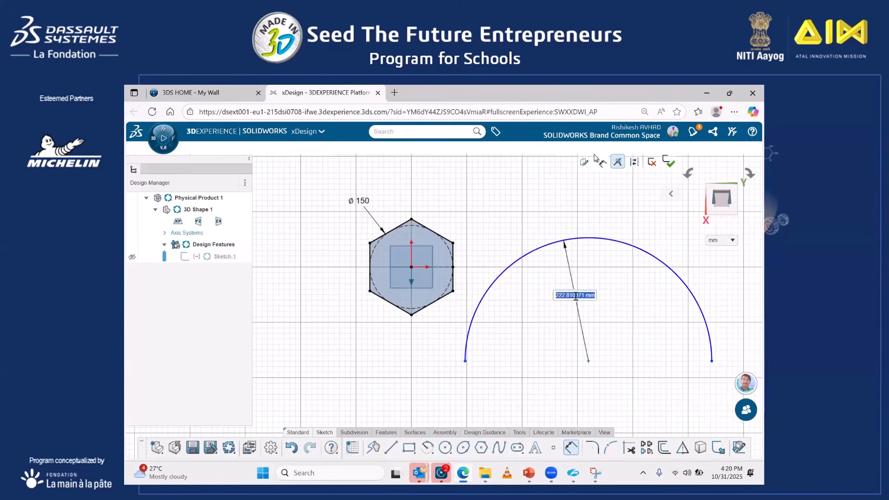
{"action": "type", "text": "100"}
{"action": "key", "text": "Return"}
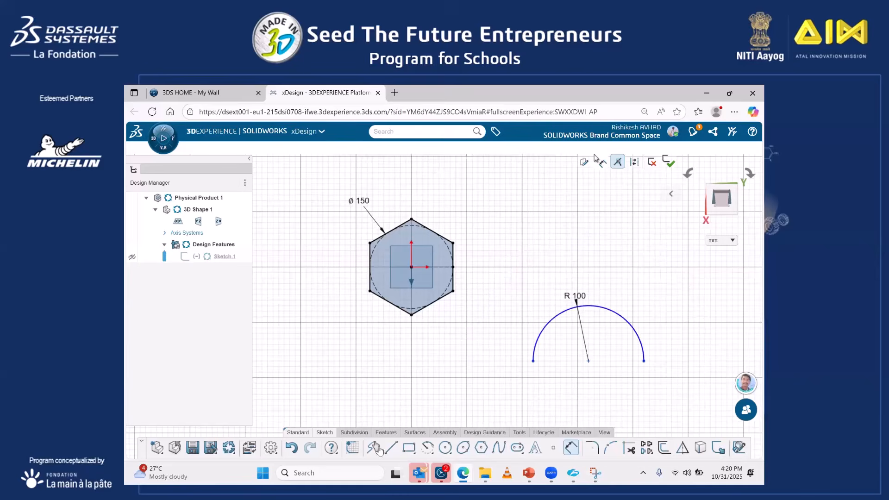
{"action": "key", "text": "Escape"}
{"action": "left_click", "coordinate": [431, 455]}
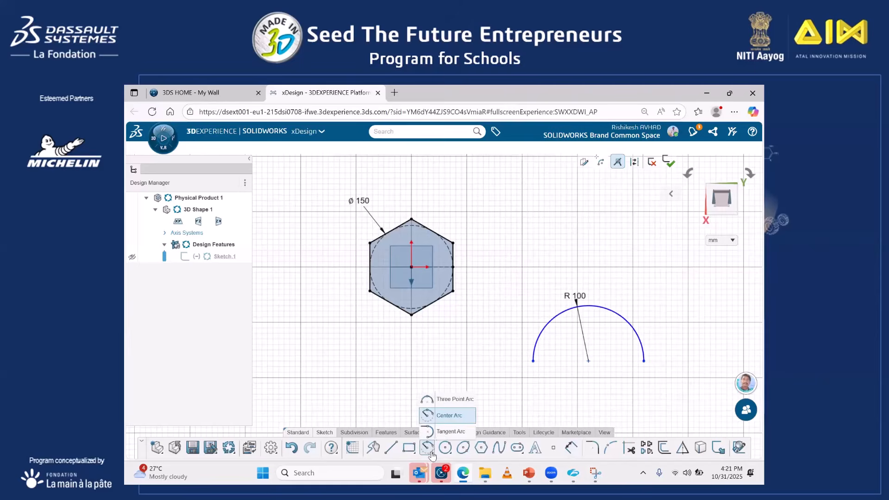
{"action": "left_click", "coordinate": [442, 432]}
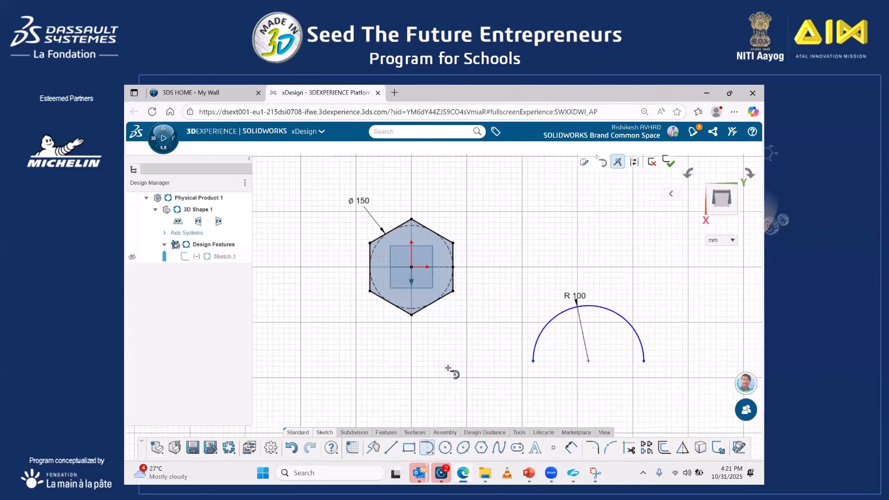
{"action": "key", "text": "Escape"}
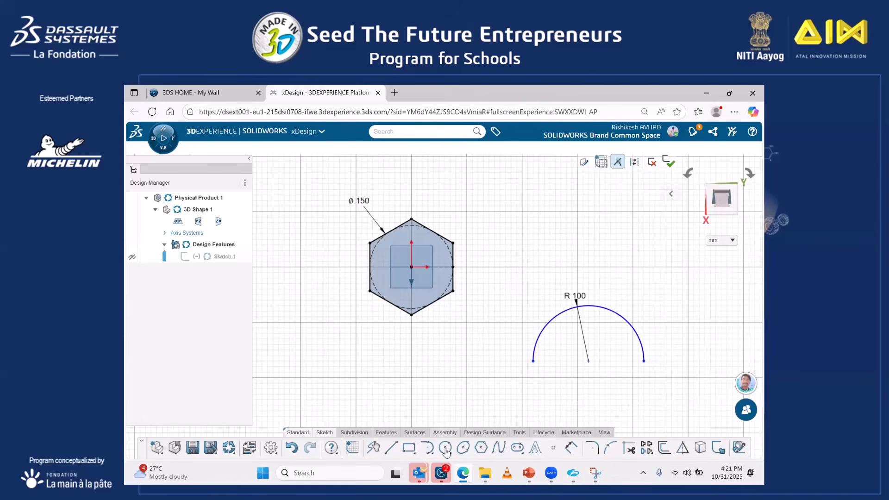
- Draw two separate circles side by side above the arc, the second slightly smaller than the first
{"action": "left_click", "coordinate": [444, 448]}
{"action": "left_click", "coordinate": [517, 228]}
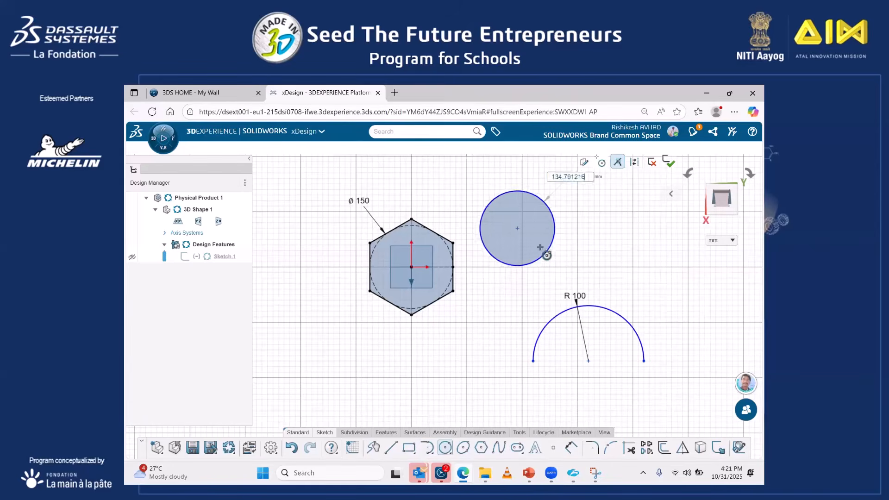
{"action": "left_click", "coordinate": [538, 248]}
{"action": "left_click", "coordinate": [626, 235]}
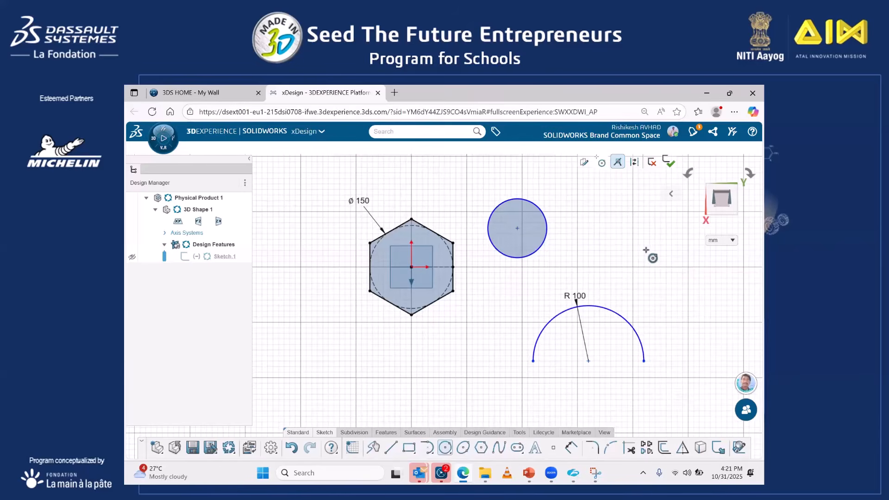
{"action": "left_click", "coordinate": [645, 251]}
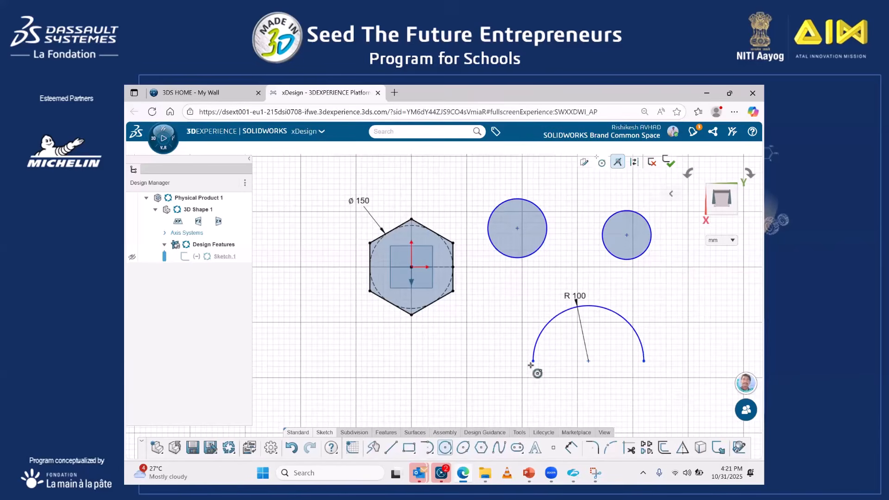
{"action": "key", "text": "Escape"}
- Delete the arc and the hexagon, and draw a horizontal line below and between the two circles
{"action": "left_click", "coordinate": [597, 308]}
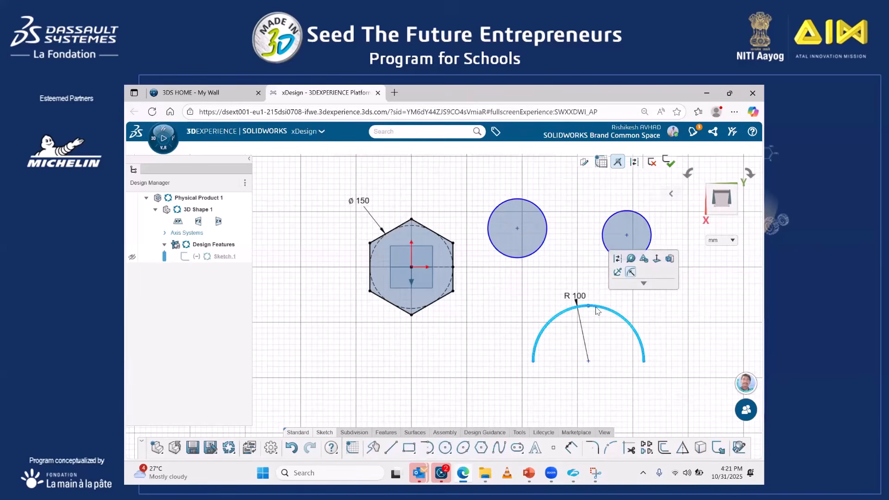
{"action": "key", "text": "Delete"}
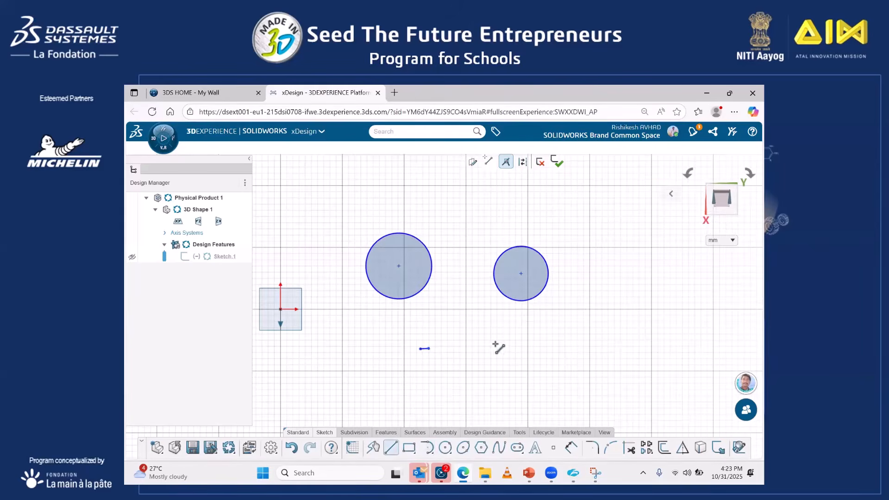
{"action": "left_click", "coordinate": [529, 348]}
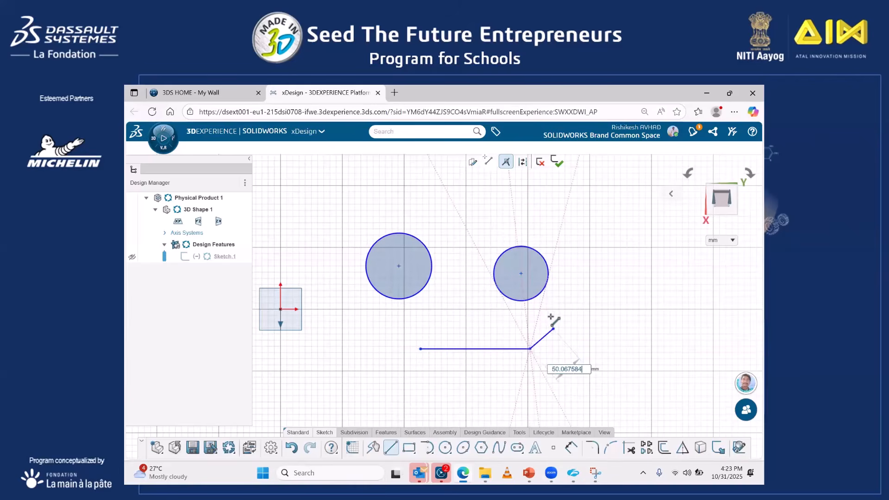
- Draw a vertical line from the horizontal line's end up to the smaller circle, and delete it
{"action": "left_click", "coordinate": [530, 299]}
{"action": "key", "text": "Escape"}
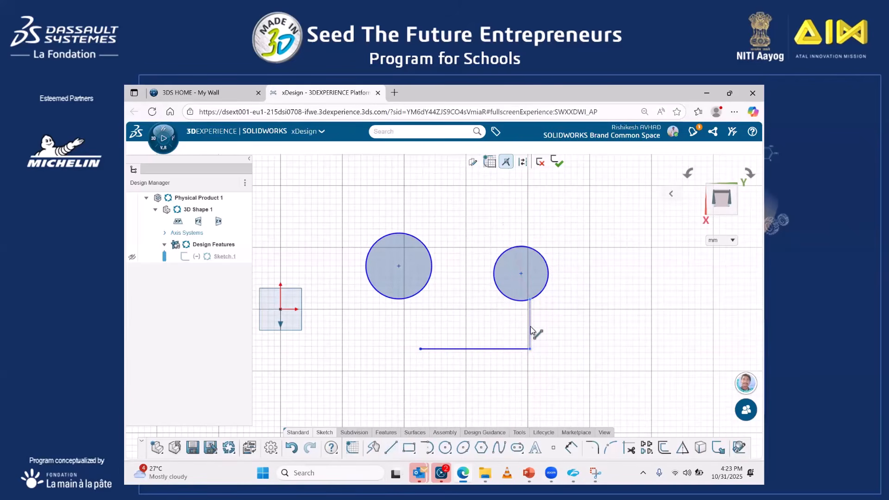
{"action": "left_click", "coordinate": [530, 327]}
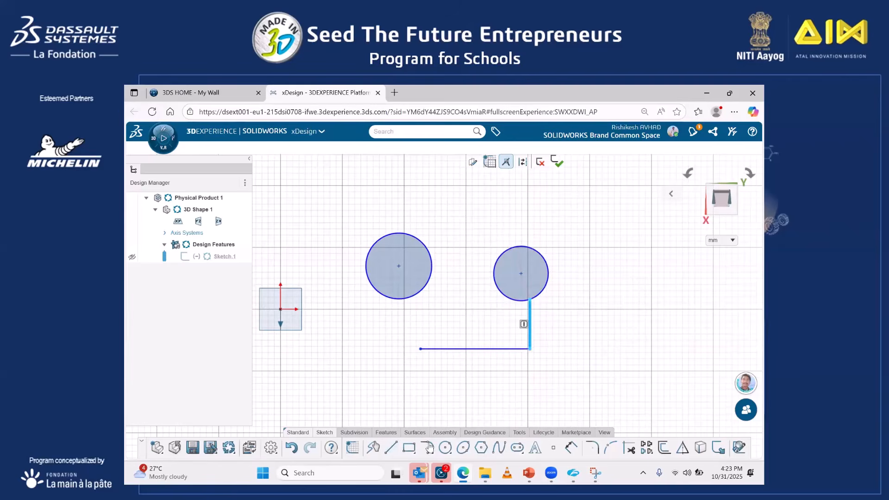
{"action": "key", "text": "Delete"}
- Draw a Tangent Arc of about 53 mm radius from the horizontal line's end to the smaller circle, and delete it
{"action": "left_click", "coordinate": [427, 447]}
{"action": "left_click", "coordinate": [530, 349]}
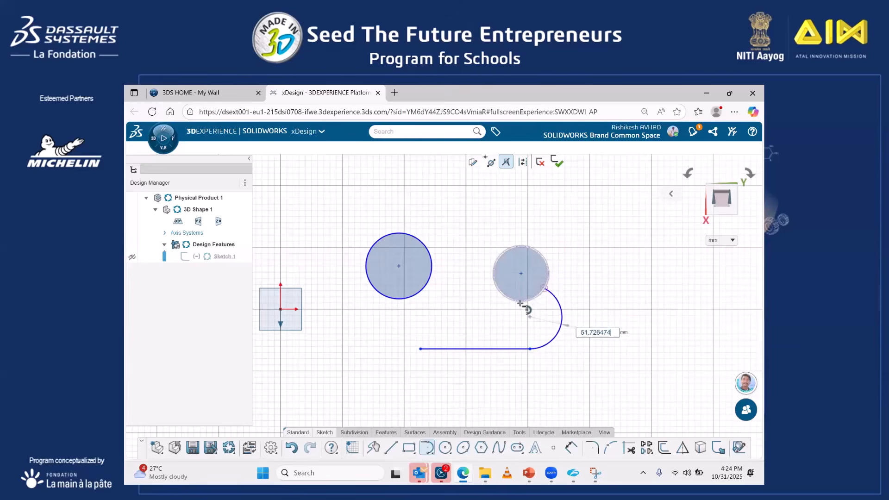
{"action": "left_click", "coordinate": [544, 287]}
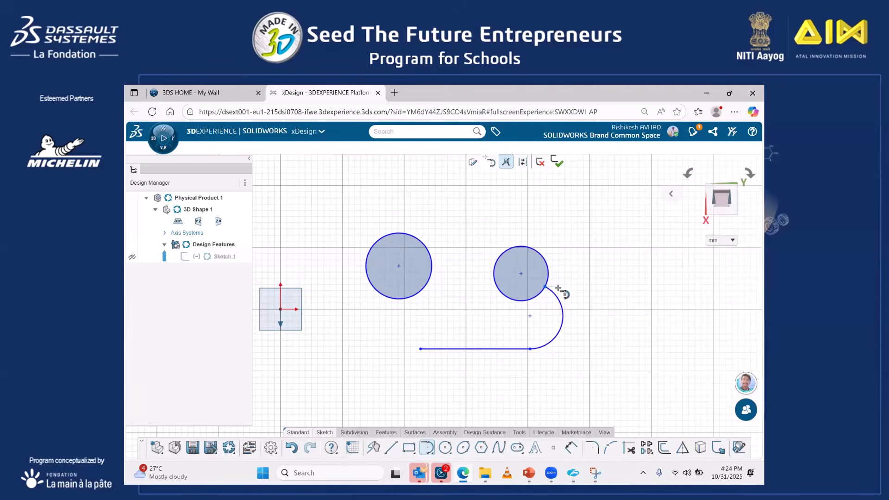
{"action": "key", "text": "Escape"}
{"action": "left_click", "coordinate": [562, 316]}
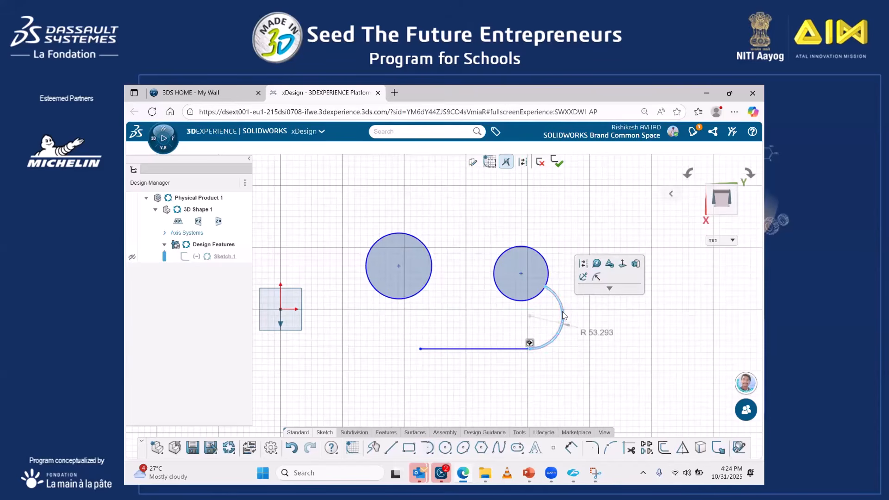
{"action": "key", "text": "Delete"}
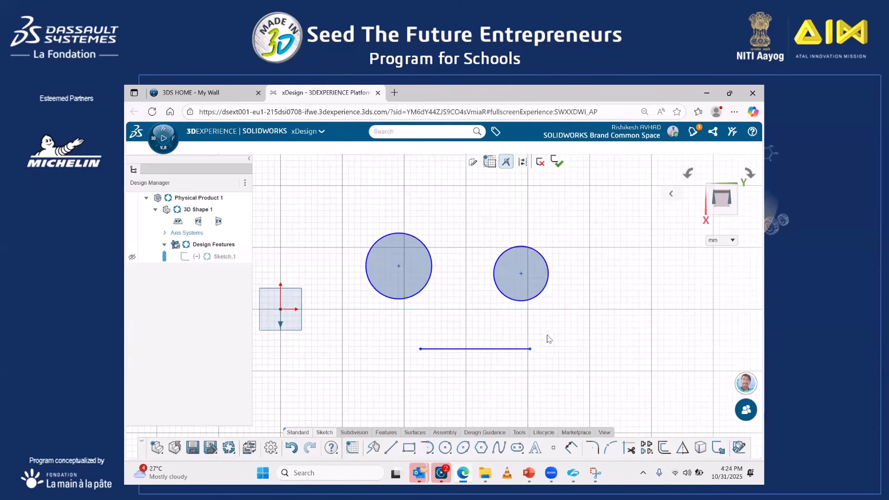
- Draw a Tangent Arc from the horizontal line's end to the outer side of the smaller circle, with a radius of about 71 mm
{"action": "left_click", "coordinate": [426, 447]}
{"action": "left_click", "coordinate": [529, 349]}
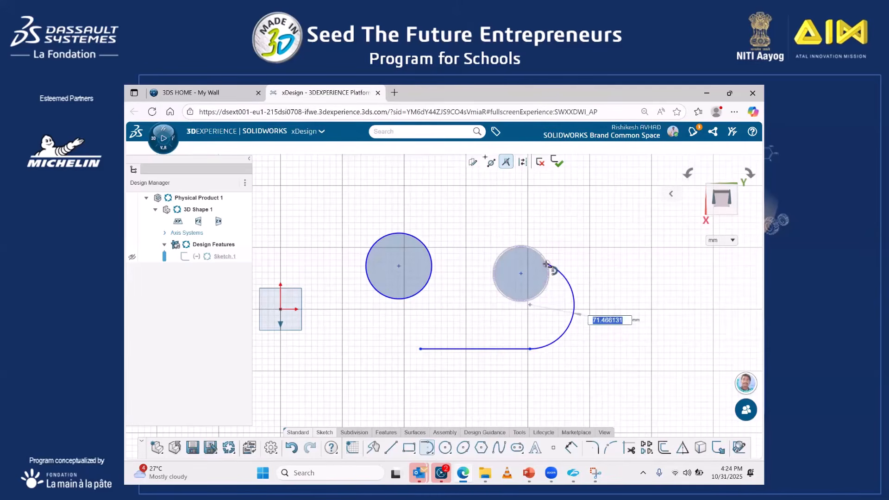
{"action": "left_click", "coordinate": [546, 264]}
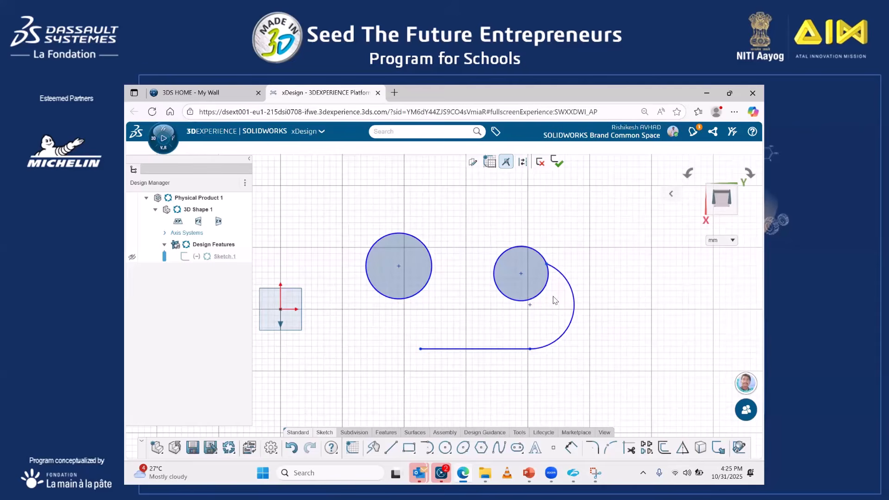
{"action": "left_click", "coordinate": [500, 350]}
{"action": "left_click", "coordinate": [491, 362]}
- Switch to PowerPoint to check the session's agenda slide, and return to the xDesign sketch
{"action": "left_click", "coordinate": [528, 473]}
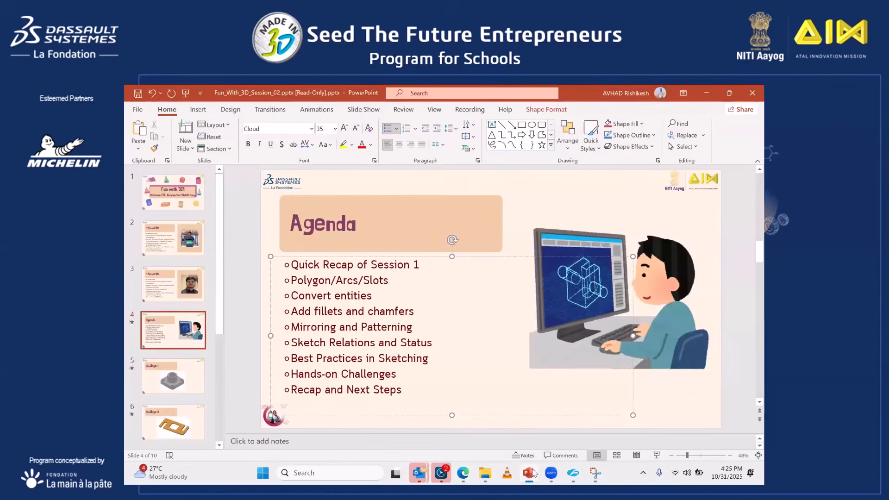
{"action": "left_click", "coordinate": [529, 473]}
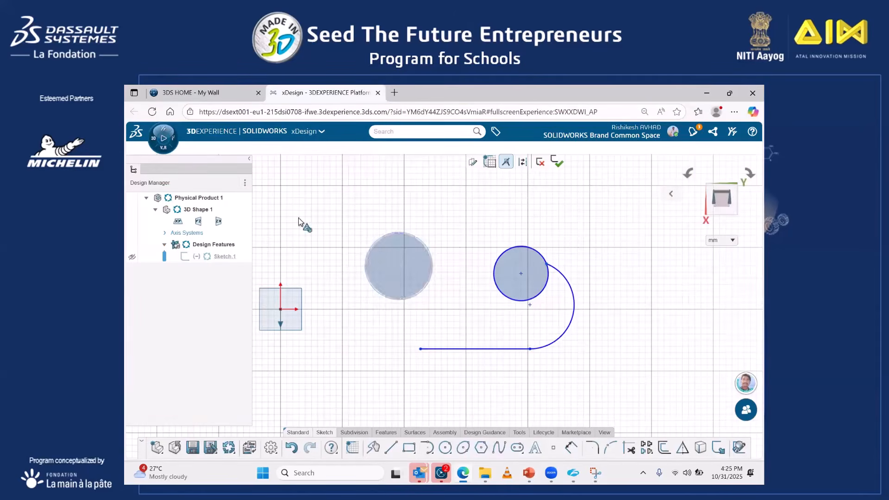
- Delete all the existing sketch geometry and draw a wide rectangle in the space beside the origin
{"action": "left_click_drag", "start_coordinate": [321, 209], "coordinate": [610, 375]}
{"action": "key", "text": "Delete"}
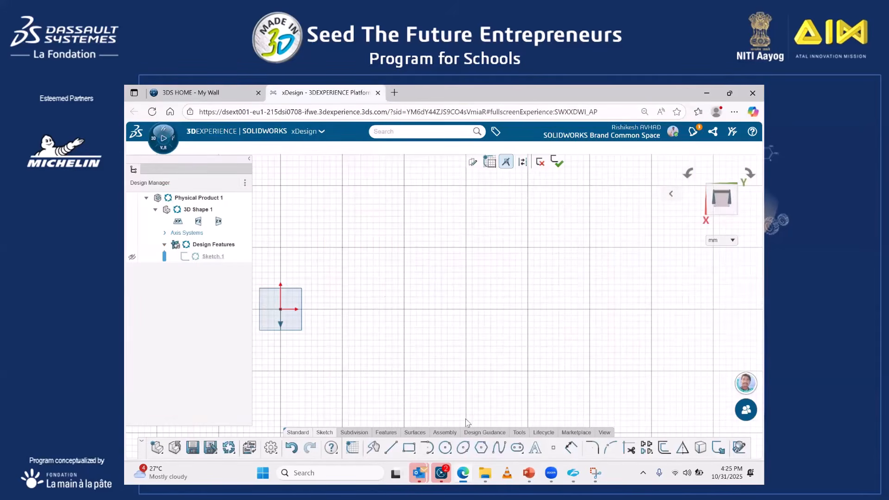
{"action": "left_click", "coordinate": [409, 447]}
{"action": "left_click", "coordinate": [404, 242]}
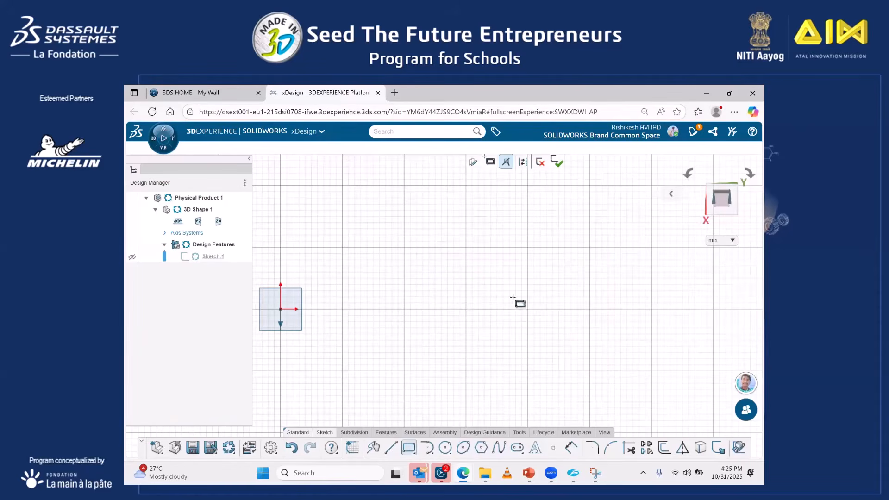
{"action": "left_click", "coordinate": [611, 341]}
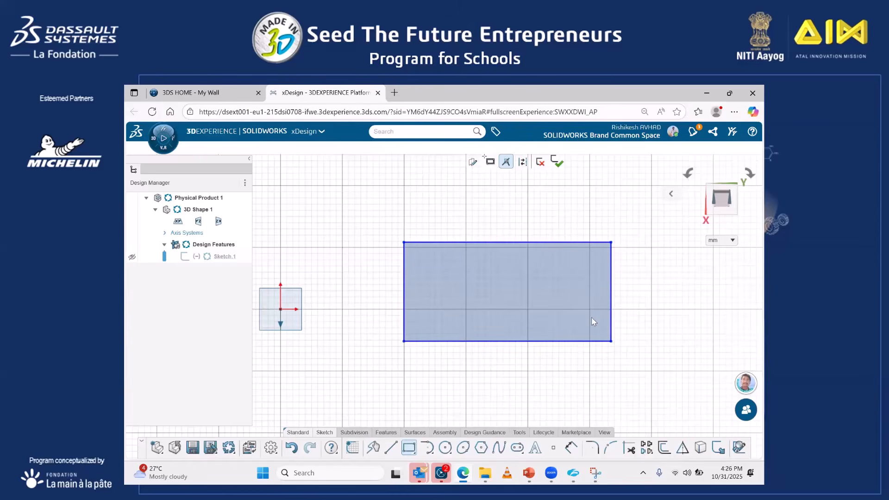
{"action": "key", "text": "Escape"}
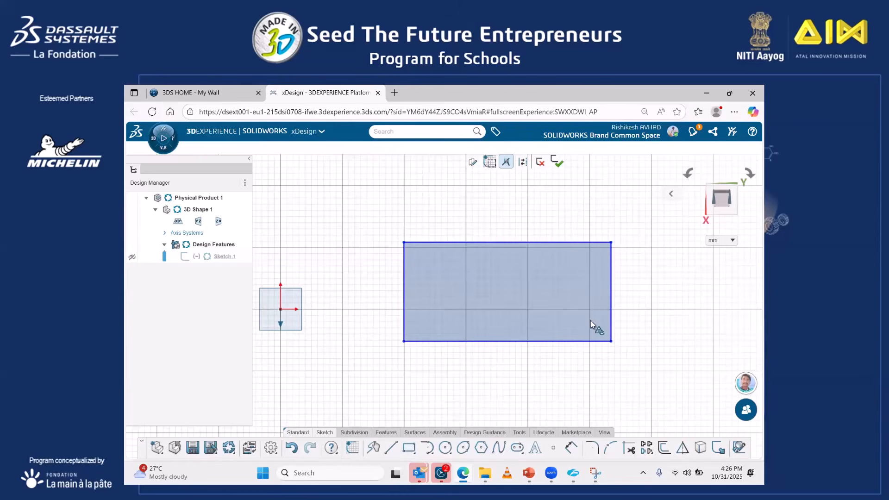
- Add a Sketch Fillet to the rectangle's lower-right corner and set its radius to 15 mm
{"action": "left_click", "coordinate": [590, 448]}
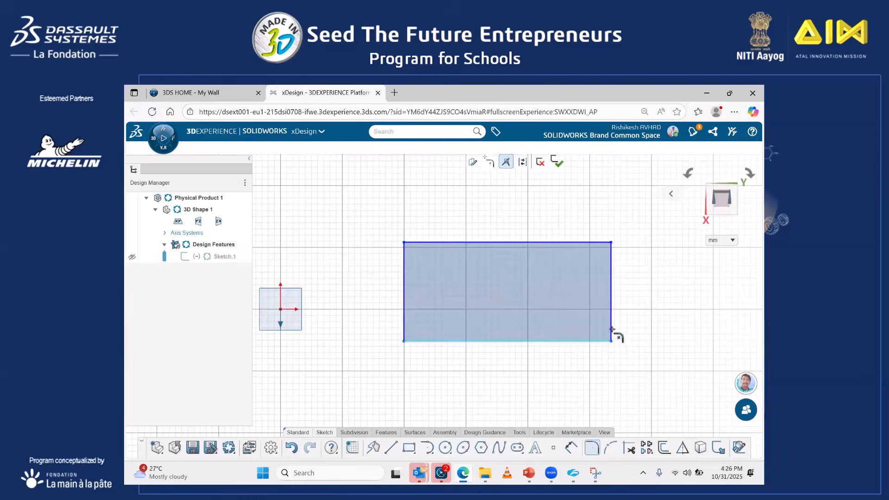
{"action": "left_click", "coordinate": [610, 341]}
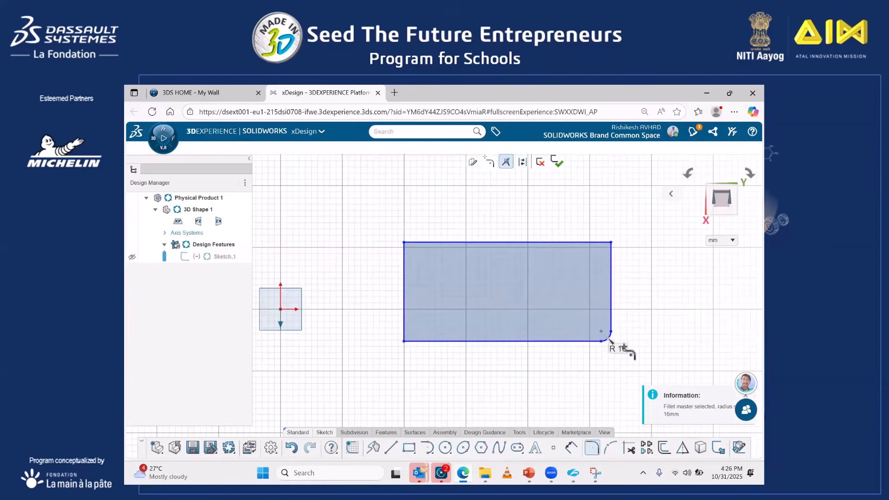
{"action": "double_click", "coordinate": [621, 348]}
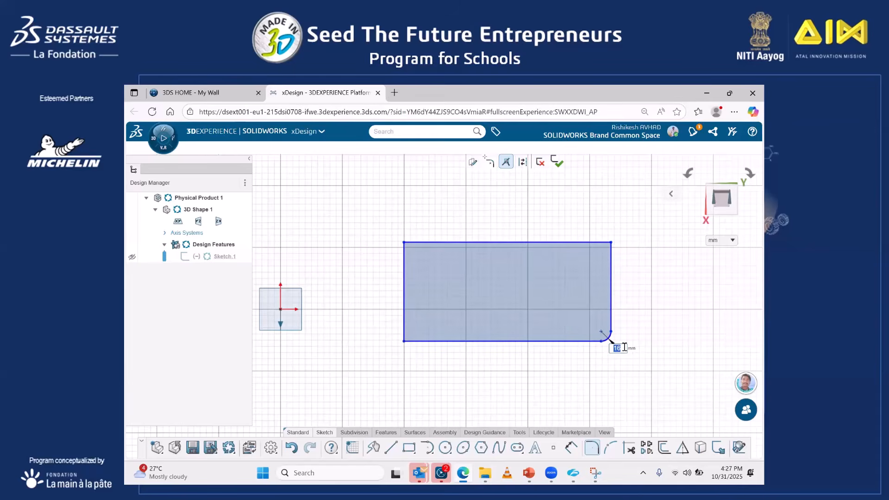
{"action": "type", "text": "15"}
{"action": "key", "text": "Return"}
{"action": "scroll", "coordinate": [625, 350], "scroll_direction": "up", "scroll_amount": 1}
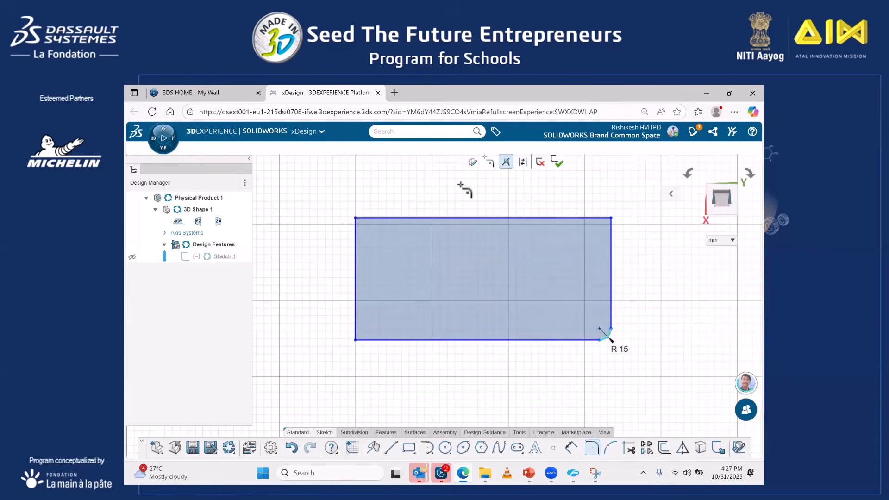
- Fillet the rectangle's remaining three corners with the same radius and finish the fillet command
{"action": "left_click", "coordinate": [373, 218]}
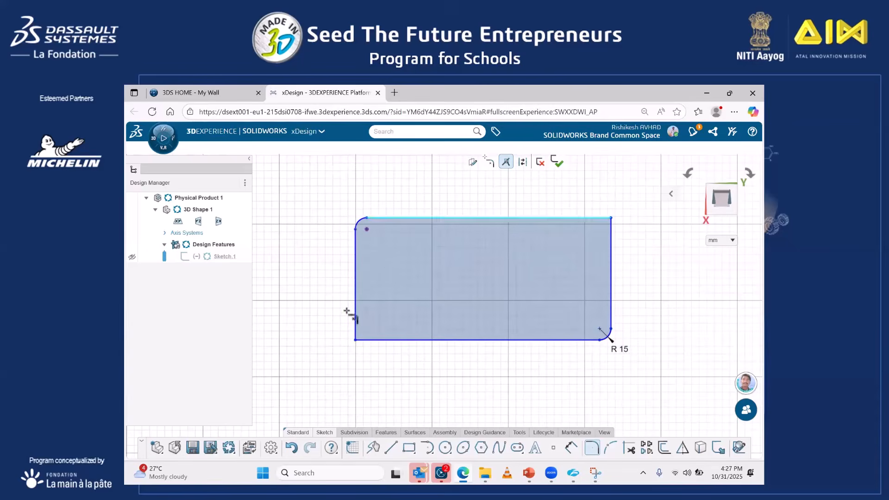
{"action": "left_click", "coordinate": [375, 339]}
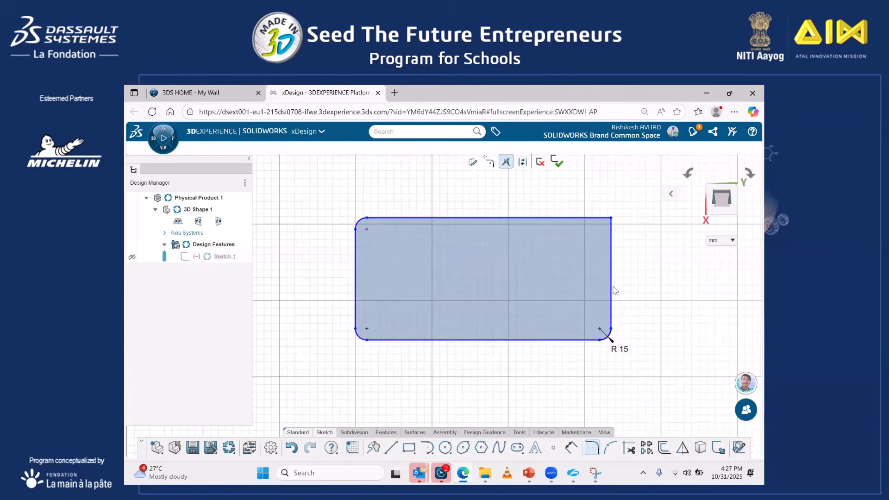
{"action": "left_click", "coordinate": [607, 220]}
{"action": "key", "text": "Return"}
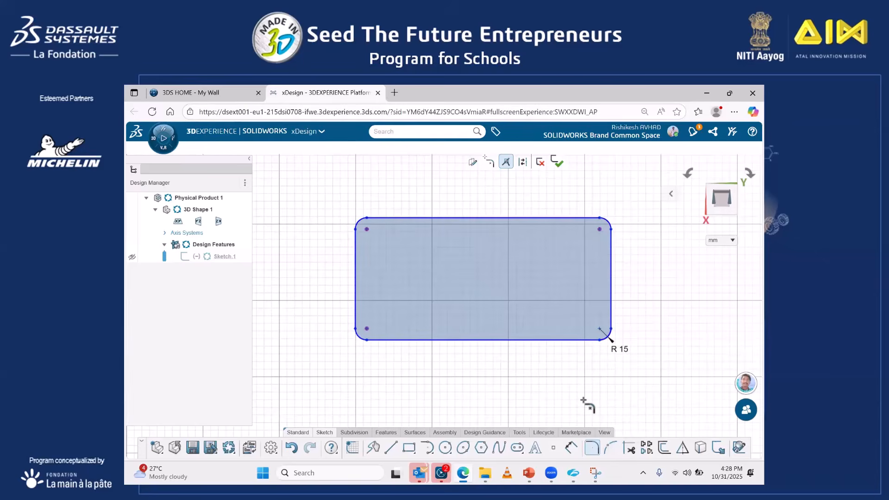
{"action": "key", "text": "Escape"}
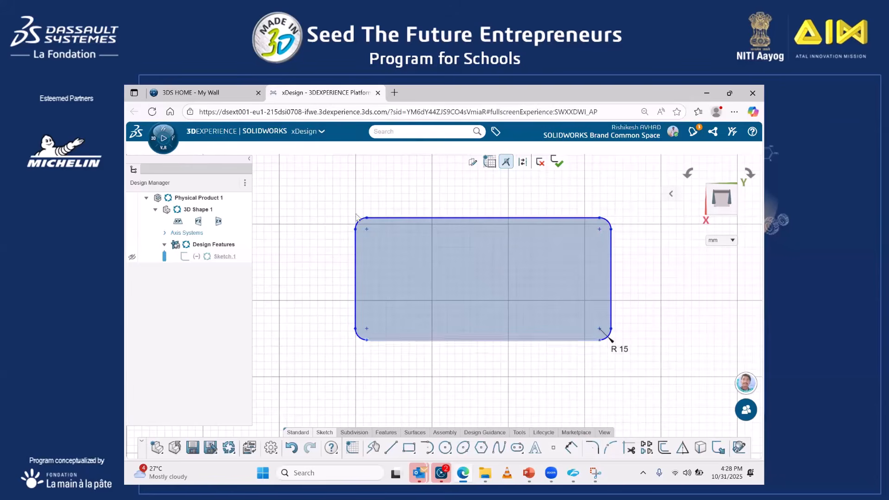
- Delete the whole rounded rectangle and draw a new rectangle of about 360 by 172 mm in its place
{"action": "mouse_move", "coordinate": [330, 199]}
{"action": "left_mouse_down"}
{"action": "mouse_move", "coordinate": [620, 384]}
{"action": "mouse_move", "coordinate": [642, 384]}
{"action": "left_mouse_up"}
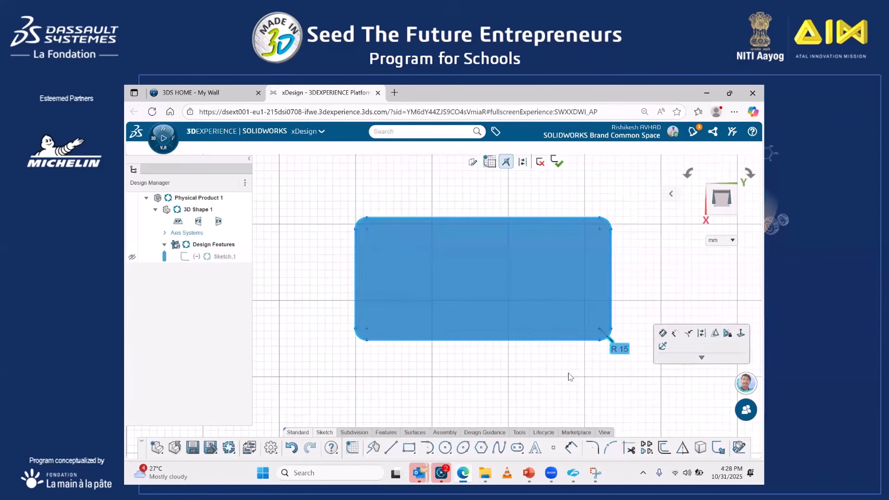
{"action": "mouse_move", "coordinate": [329, 198]}
{"action": "left_mouse_down"}
{"action": "mouse_move", "coordinate": [559, 319]}
{"action": "mouse_move", "coordinate": [658, 386]}
{"action": "left_mouse_up"}
{"action": "key", "text": "Delete"}
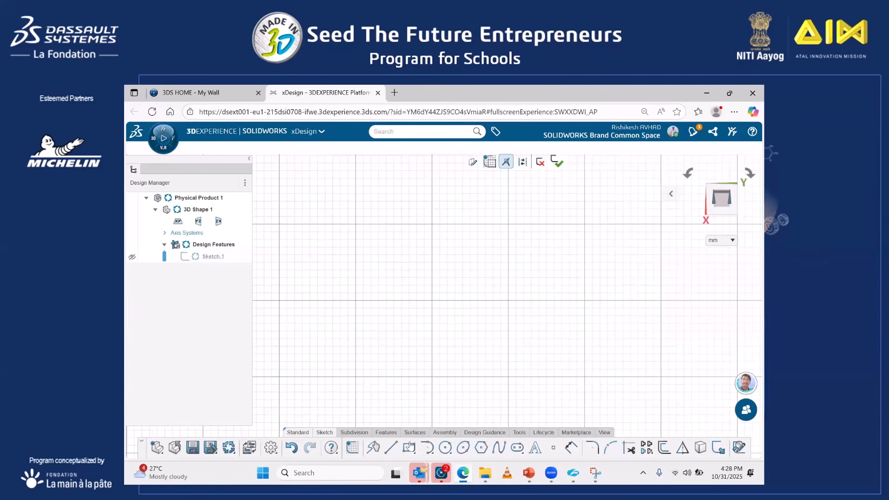
{"action": "left_click", "coordinate": [409, 447]}
{"action": "left_click", "coordinate": [362, 227]}
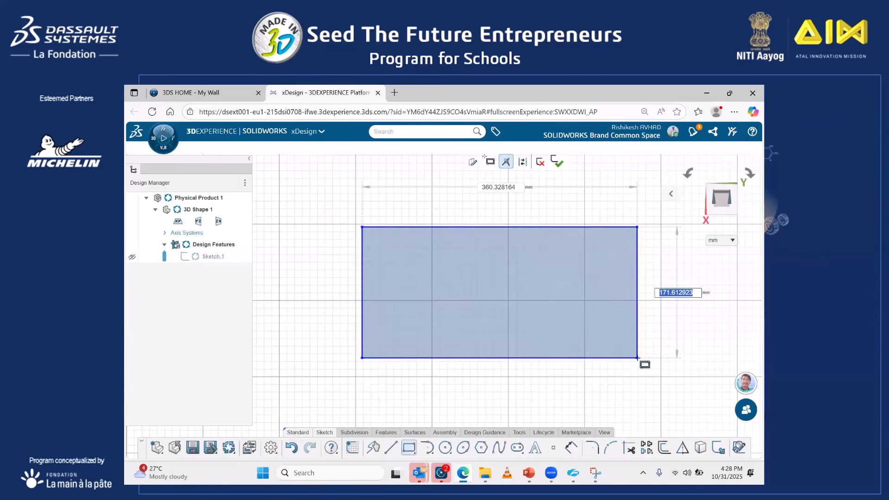
{"action": "left_click", "coordinate": [637, 357]}
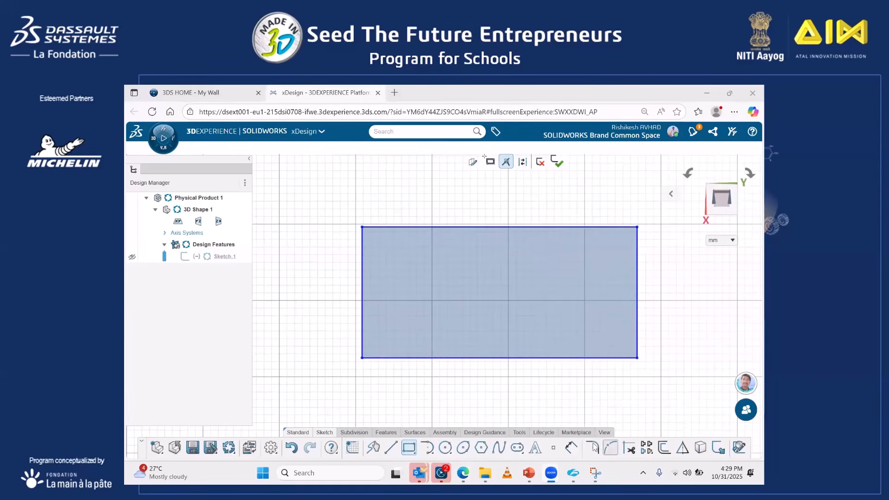
{"action": "left_click", "coordinate": [570, 448]}
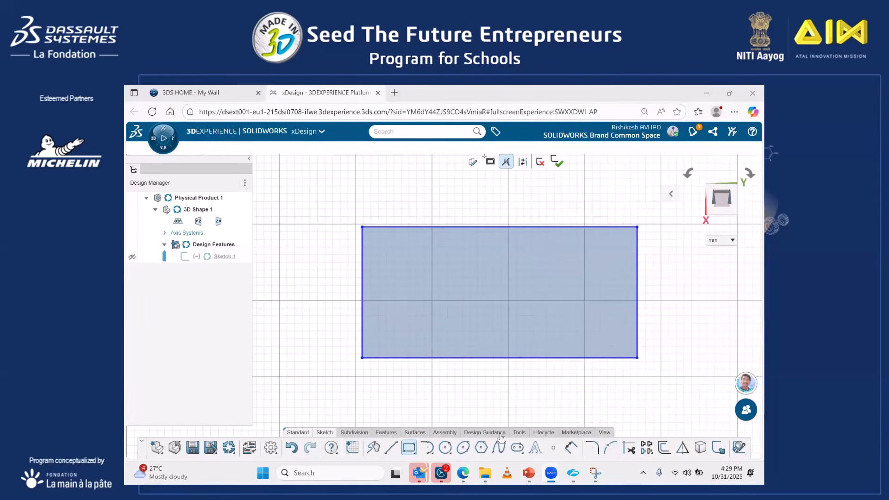
{"action": "left_click", "coordinate": [610, 451]}
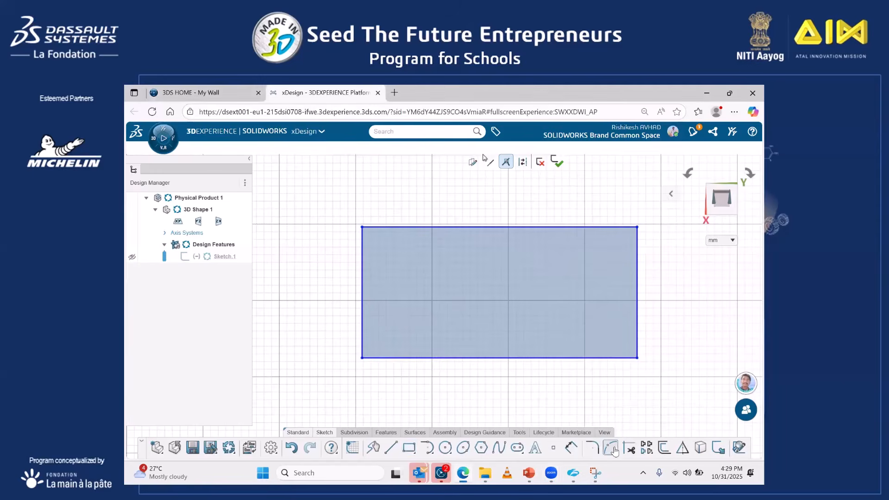
{"action": "left_click", "coordinate": [591, 448]}
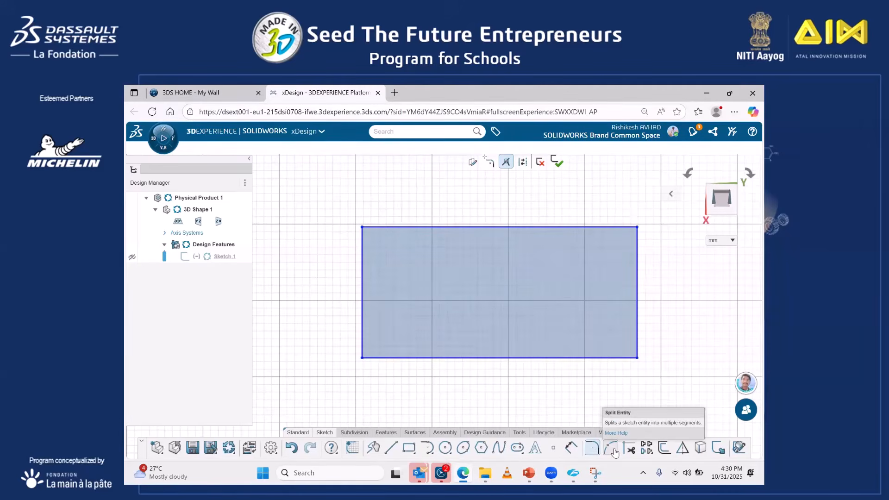
{"action": "left_click", "coordinate": [588, 449]}
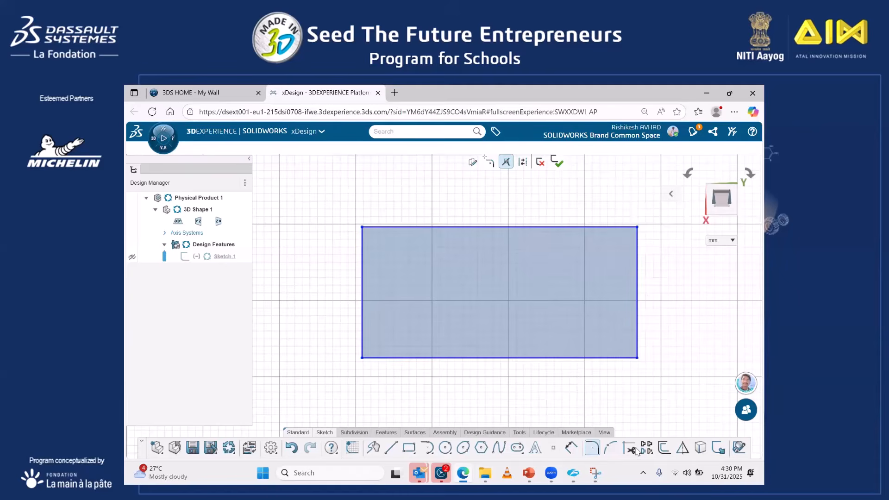
{"action": "left_click", "coordinate": [593, 446]}
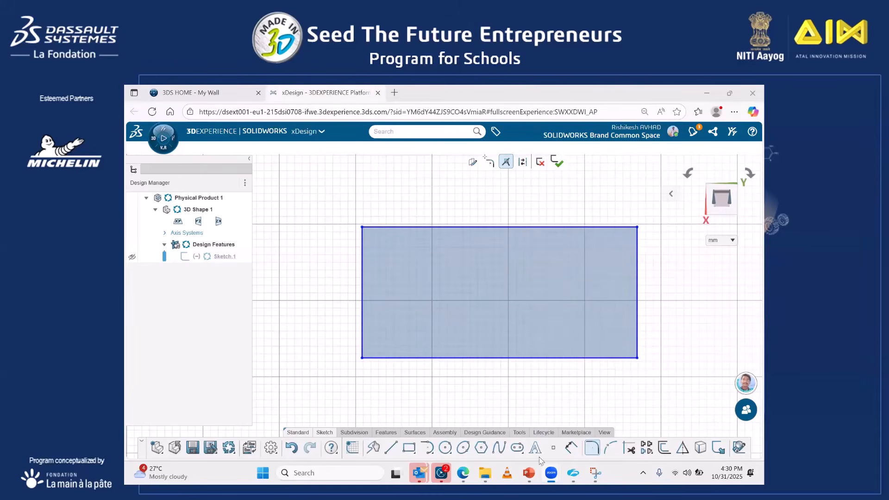
- Switch to PowerPoint to review the agenda topics, and return to the rectangle sketch in xDesign
{"action": "left_click", "coordinate": [530, 472]}
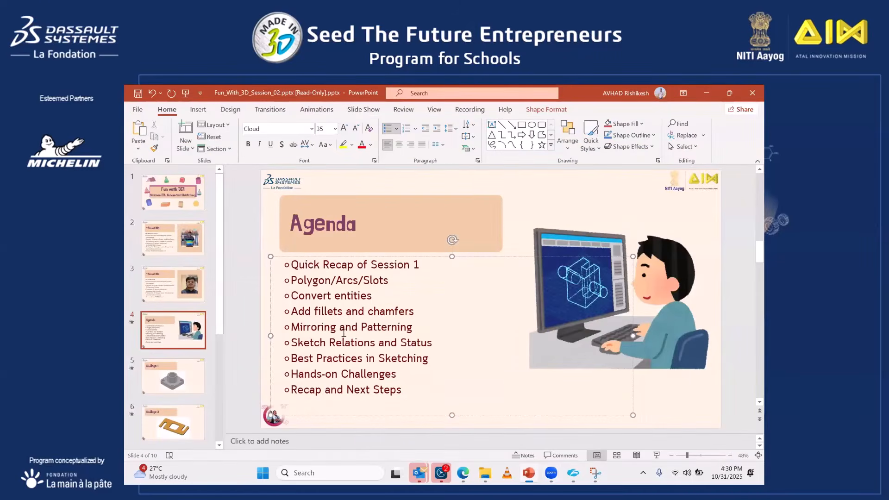
{"action": "mouse_move", "coordinate": [541, 472]}
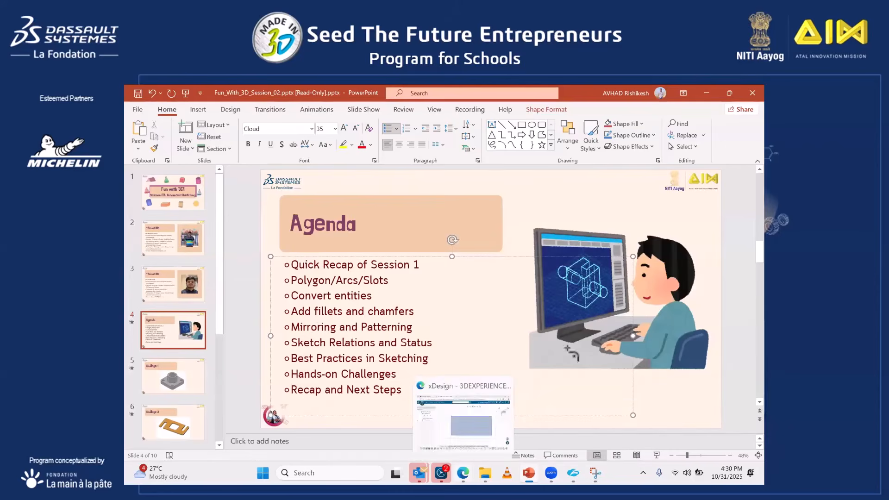
{"action": "scroll", "coordinate": [445, 277], "scroll_direction": "down", "scroll_amount": 1}
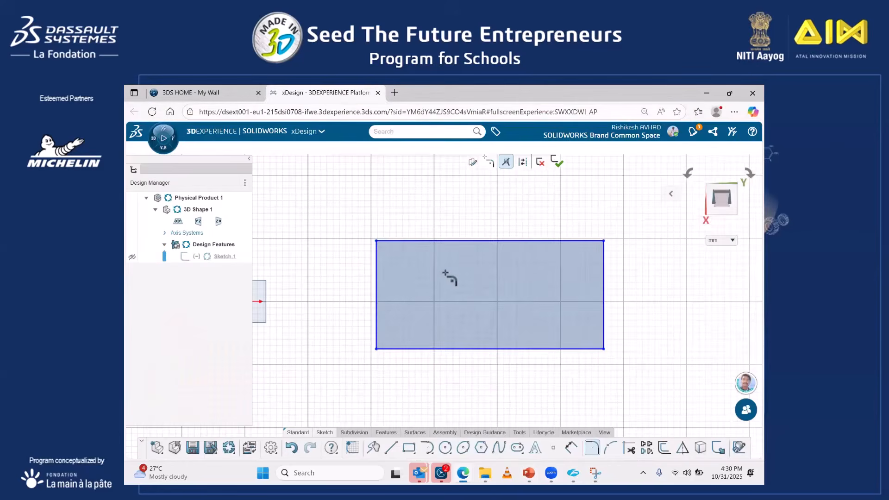
- Draw three equal circles of about 29 mm diameter in a vertical column inside the rectangle's left edge
{"action": "scroll", "coordinate": [439, 268], "scroll_direction": "up", "scroll_amount": 1}
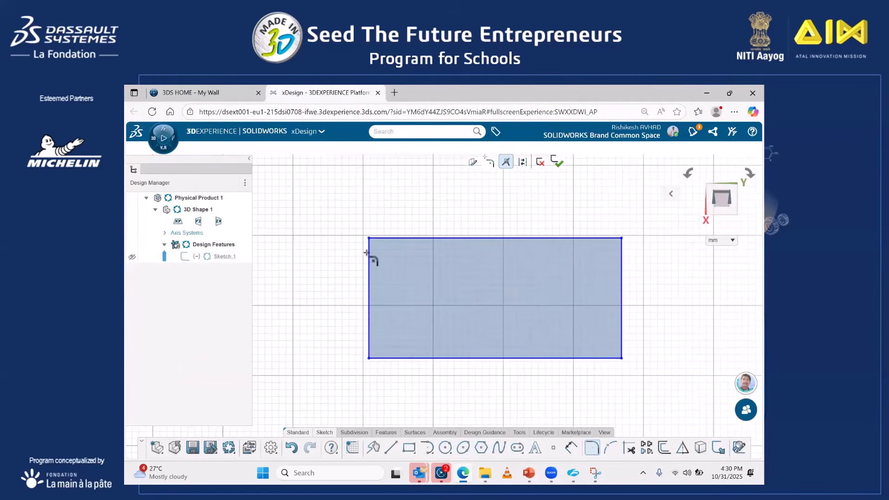
{"action": "left_click", "coordinate": [445, 447]}
{"action": "left_click", "coordinate": [396, 256]}
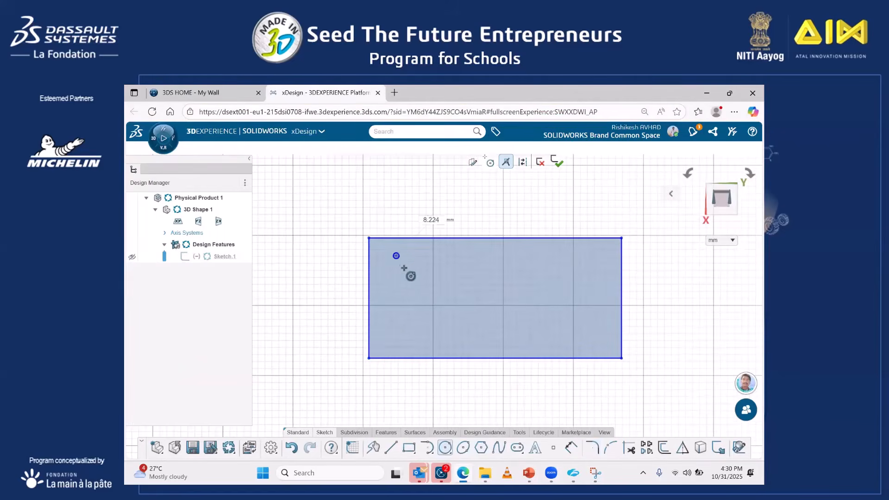
{"action": "left_click", "coordinate": [404, 265]}
{"action": "left_click", "coordinate": [396, 305]}
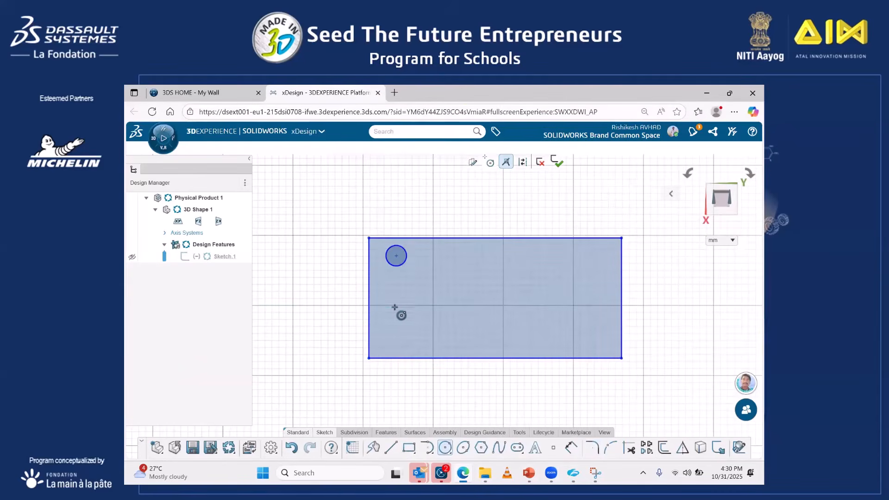
{"action": "left_click", "coordinate": [398, 314]}
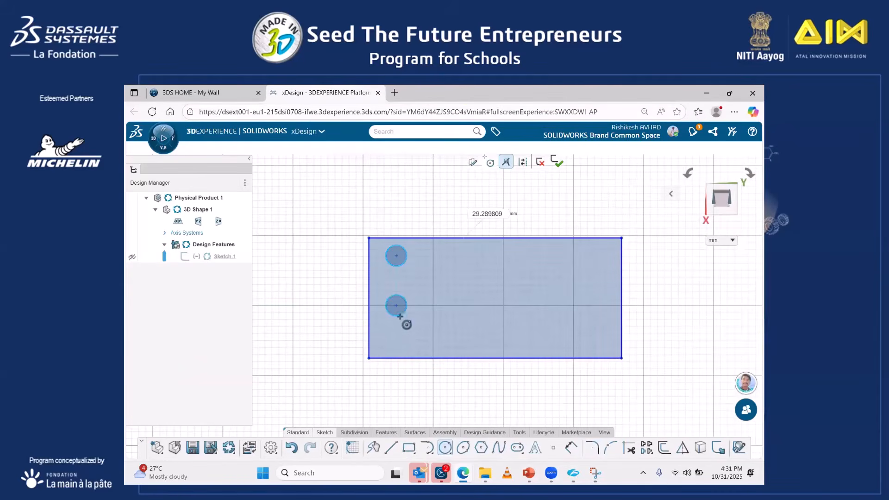
{"action": "left_click", "coordinate": [396, 341]}
{"action": "left_click", "coordinate": [406, 346]}
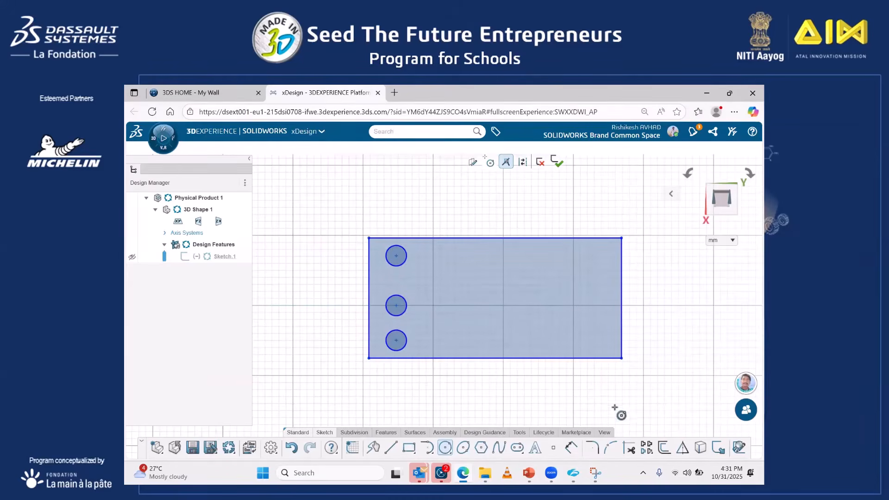
- Start a Linear Sketch Pattern of the three circles with 3 instances, and add the rectangle's lower edge to the selection
{"action": "left_click", "coordinate": [647, 448]}
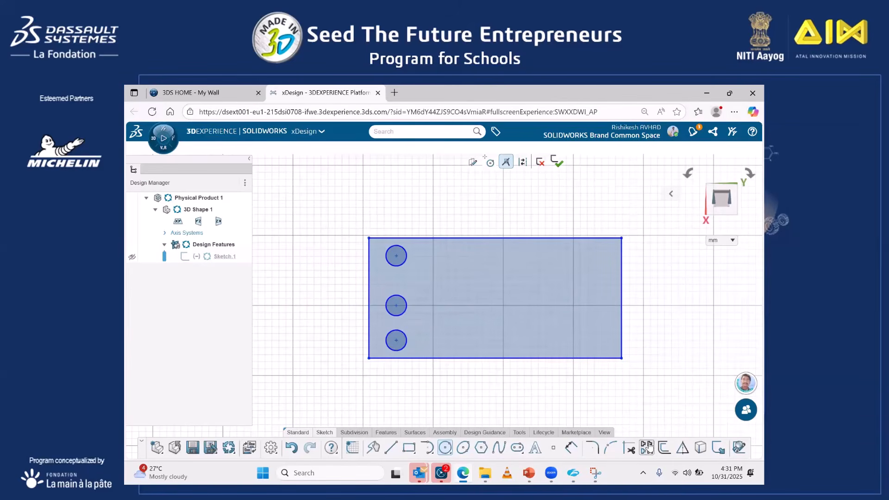
{"action": "left_click", "coordinate": [395, 256]}
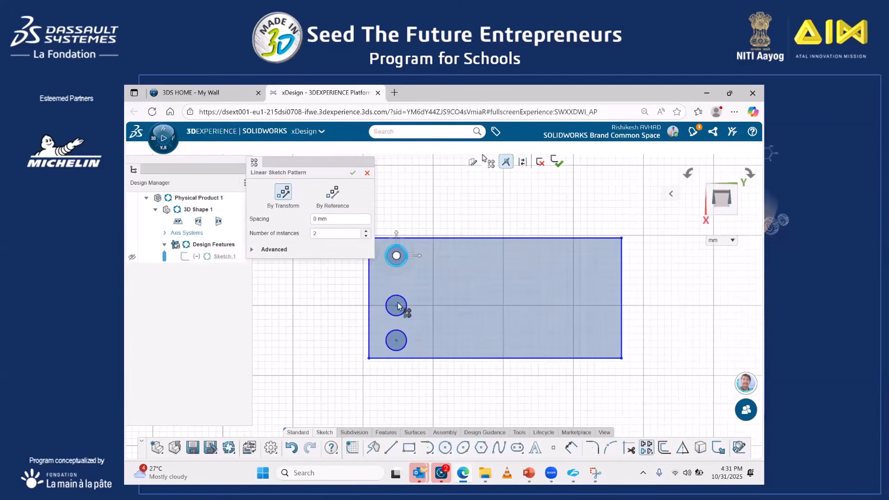
{"action": "left_click", "coordinate": [405, 338]}
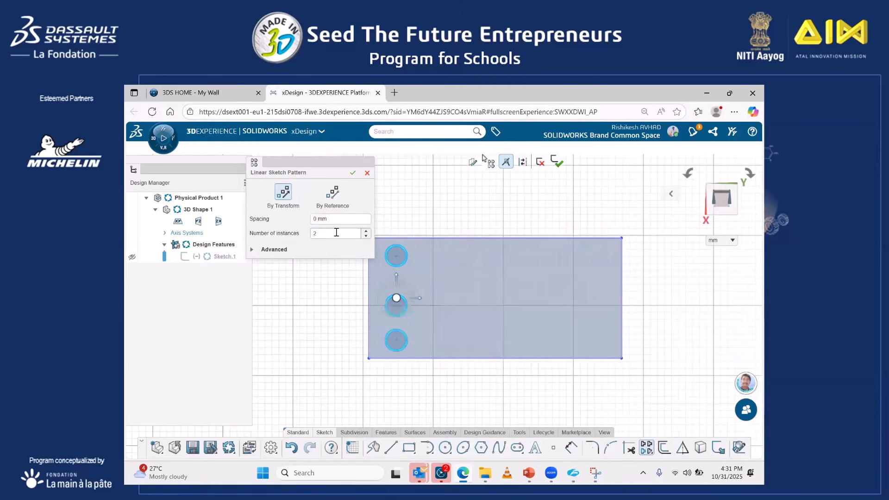
{"action": "double_click", "coordinate": [318, 233]}
{"action": "left_click", "coordinate": [465, 357]}
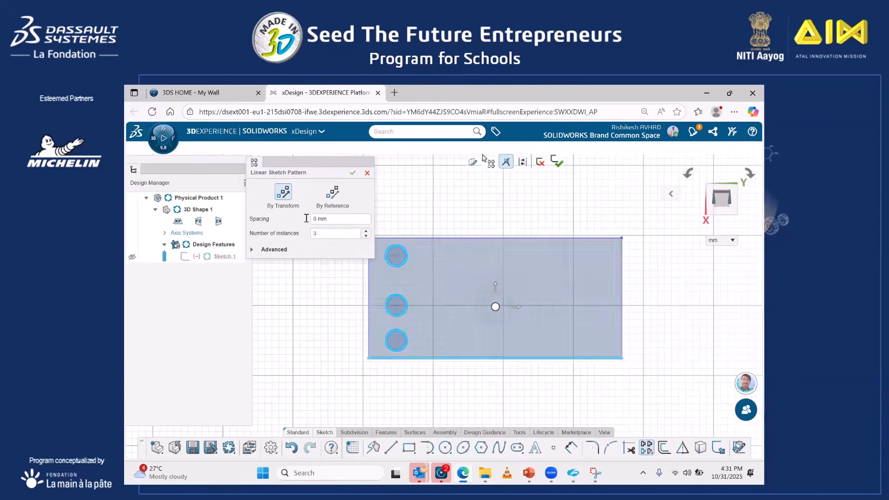
- Set the spacing of the linear sketch pattern to 10 mm
{"action": "left_click", "coordinate": [329, 219]}
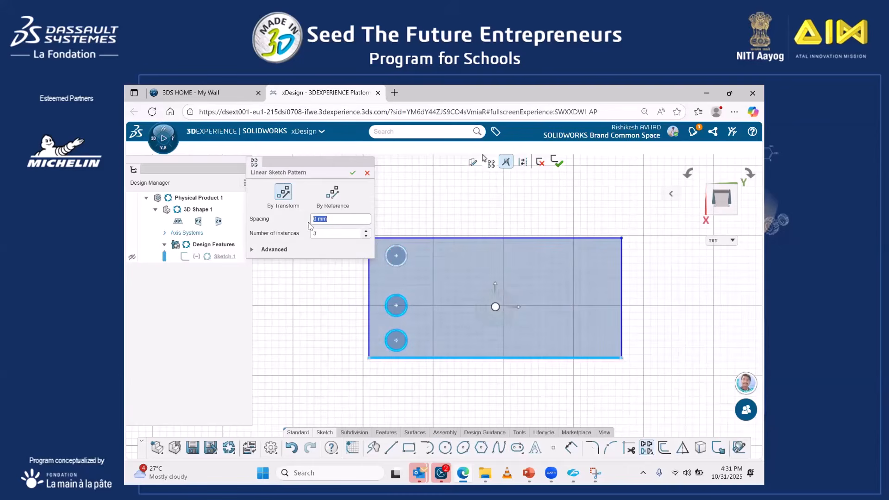
{"action": "type", "text": "10"}
{"action": "key", "text": "Return"}
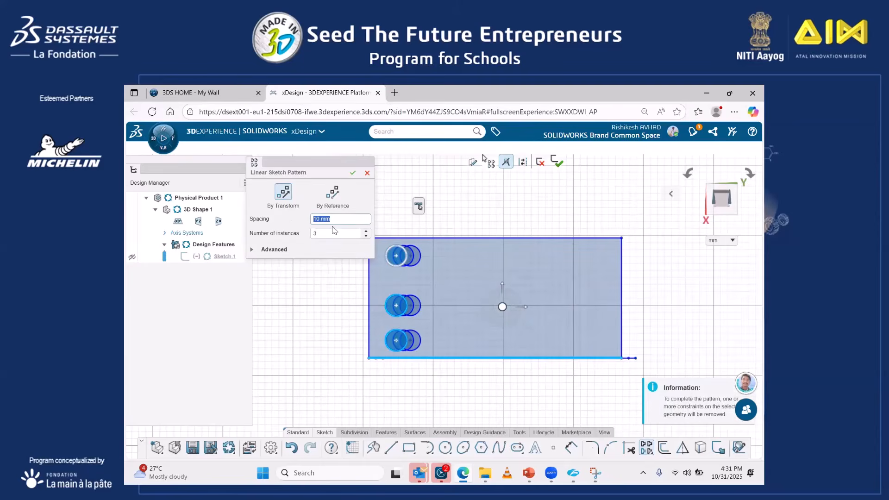
- Set the linear sketch pattern's spacing to 20 mm and then 38 mm, and apply it with 3 instances
{"action": "type", "text": "20"}
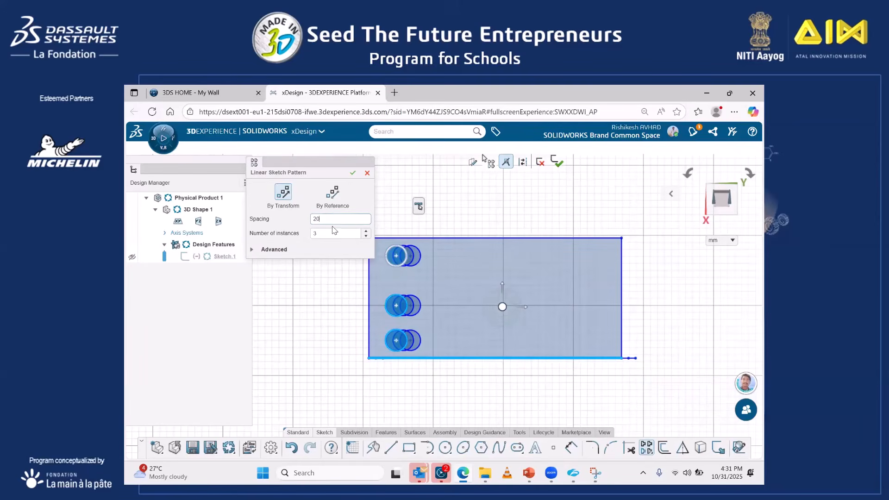
{"action": "key", "text": "Return"}
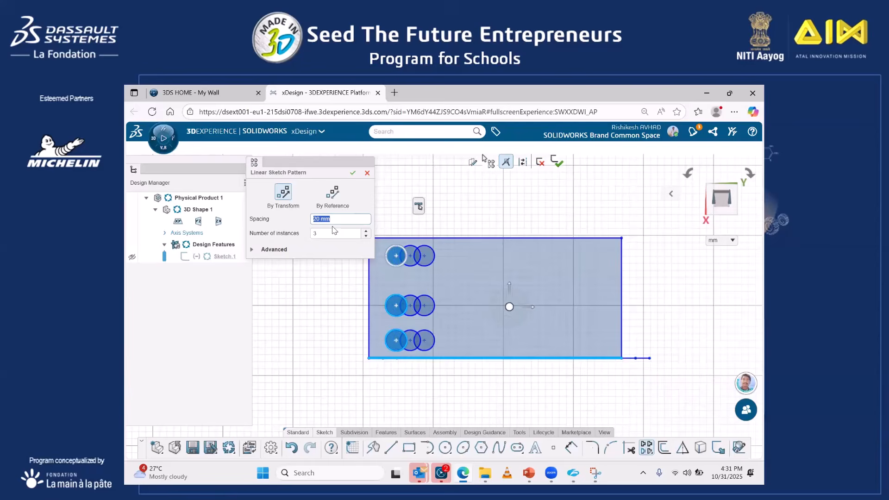
{"action": "type", "text": "38"}
{"action": "key", "text": "Return"}
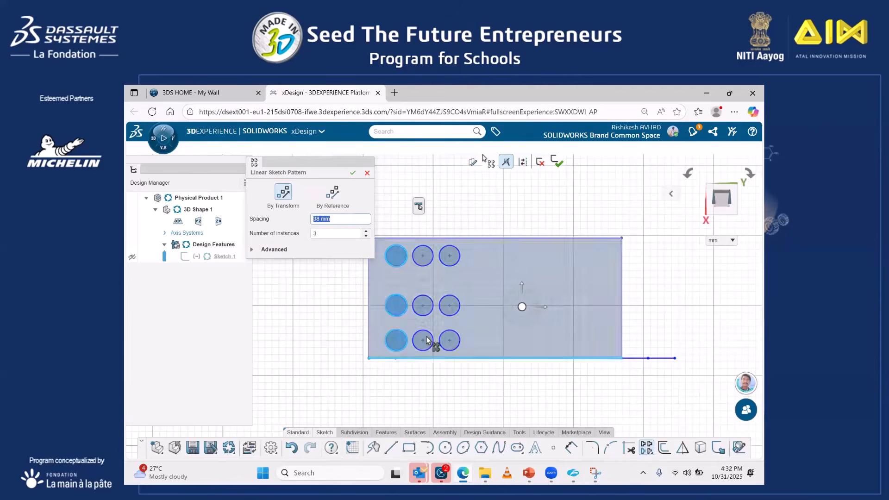
{"action": "left_click", "coordinate": [334, 233]}
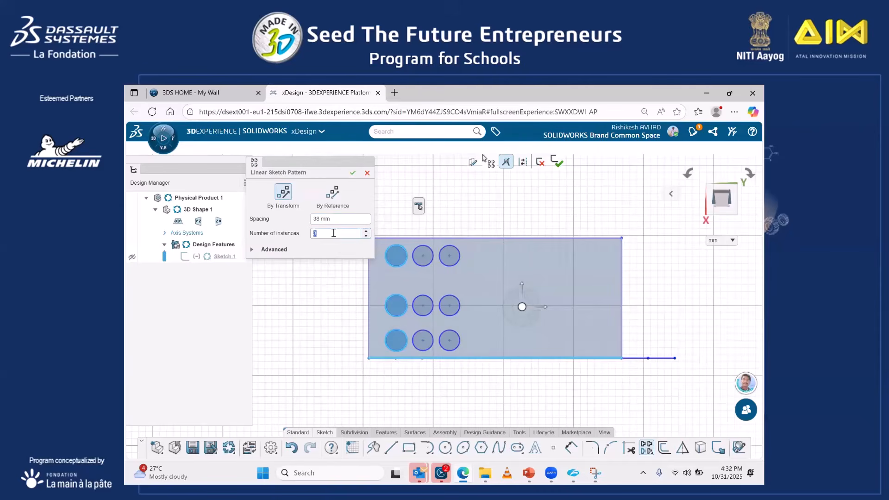
{"action": "left_click", "coordinate": [352, 173]}
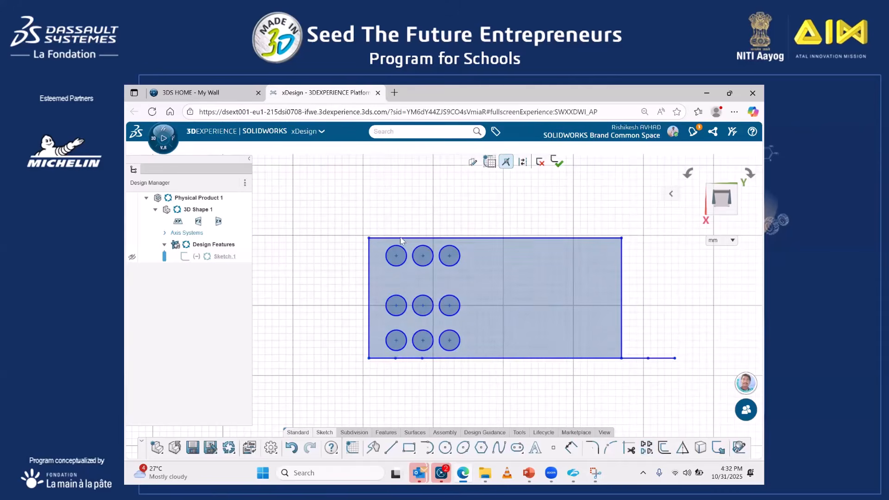
- Delete the two copied lines that extend past the rectangle's lower edge
{"action": "left_click", "coordinate": [639, 358]}
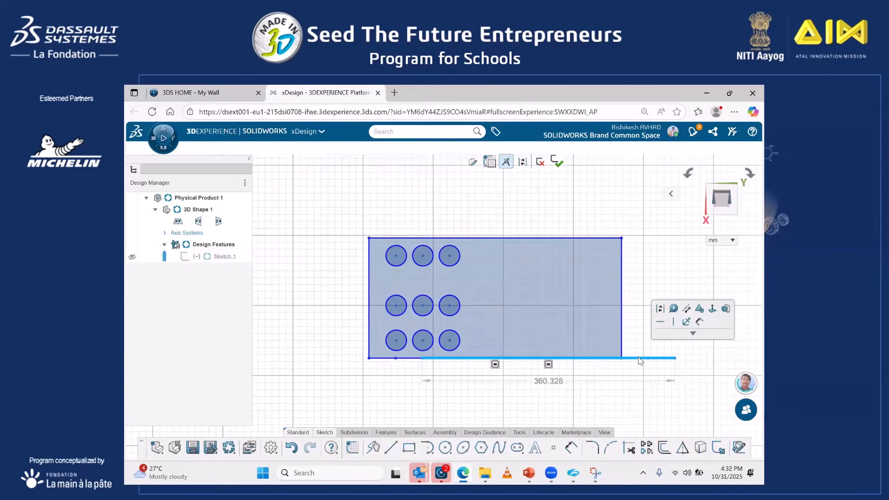
{"action": "key", "text": "Delete"}
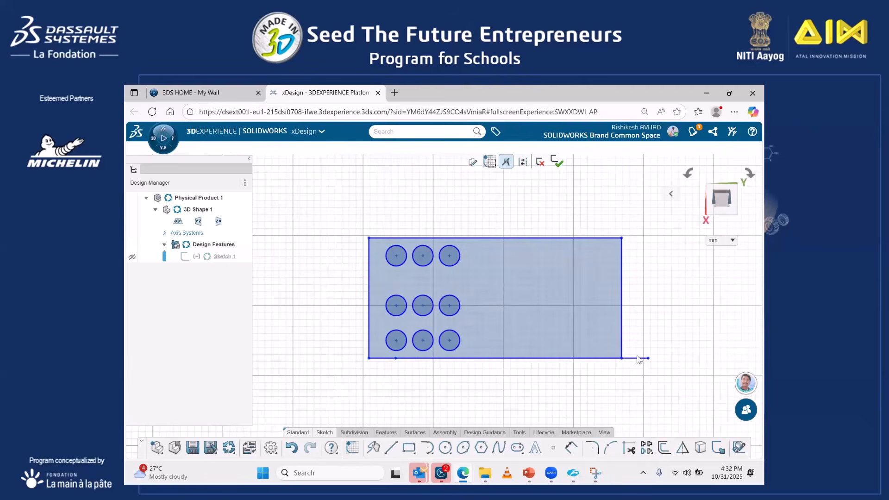
{"action": "left_click", "coordinate": [640, 358]}
{"action": "key", "text": "Delete"}
{"action": "left_click", "coordinate": [651, 454]}
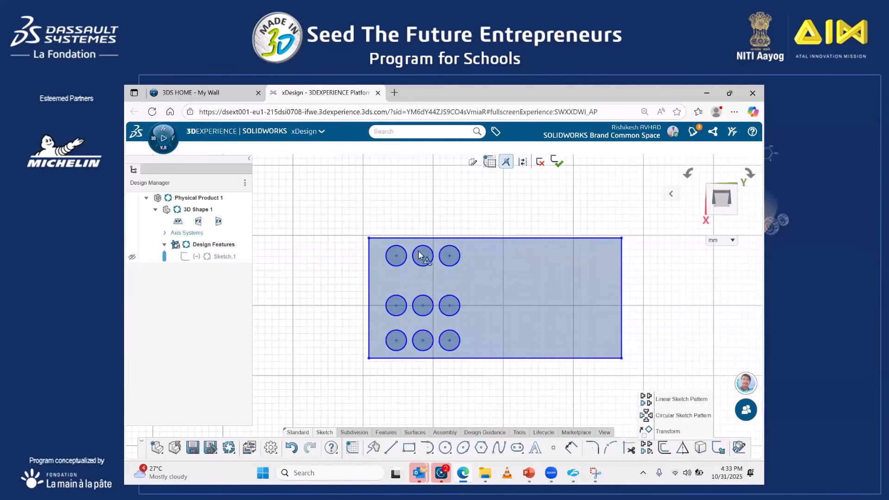
{"action": "left_click_drag", "start_coordinate": [409, 249], "coordinate": [469, 350]}
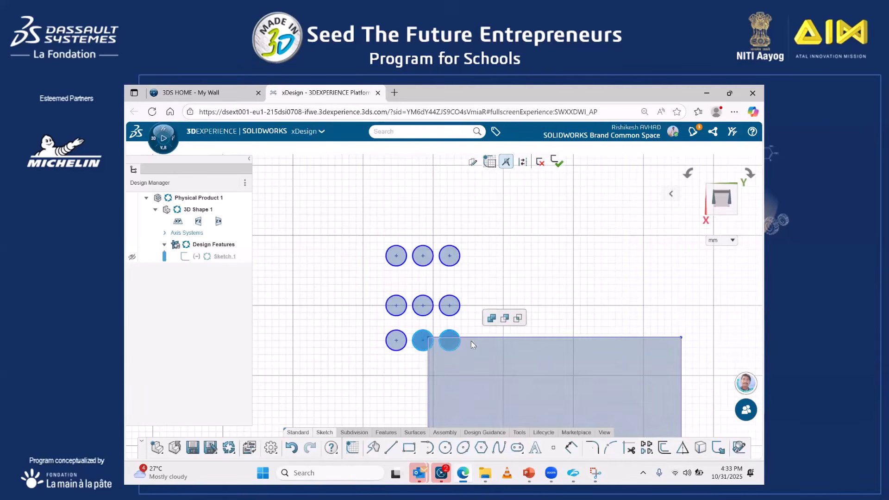
{"action": "key", "text": "ctrl+z"}
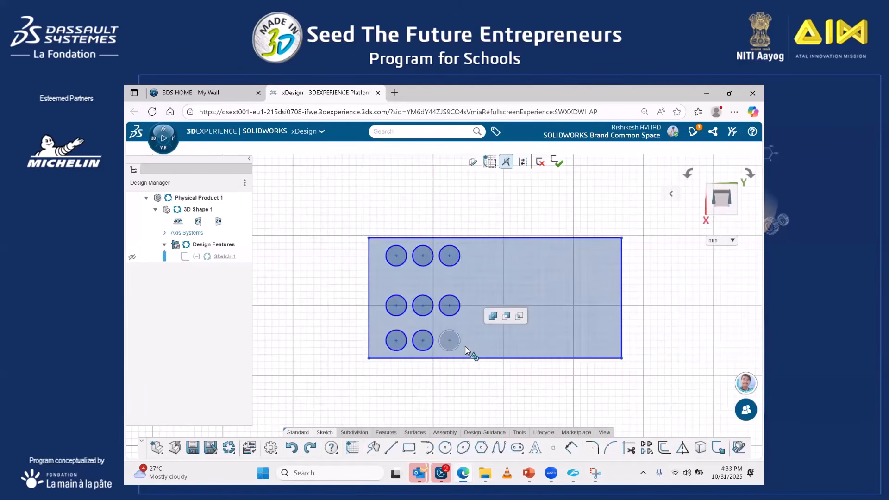
- Delete the six patterned circles in the second and third columns, keeping the original column of three circles
{"action": "left_click", "coordinate": [421, 247]}
{"action": "key", "text": "Delete"}
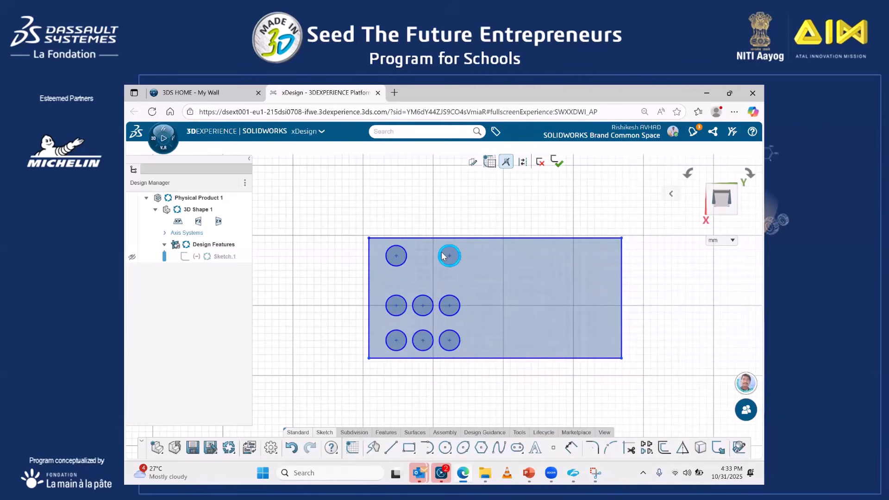
{"action": "left_click", "coordinate": [443, 256]}
{"action": "left_click", "coordinate": [425, 302]}
{"action": "key", "text": "Delete"}
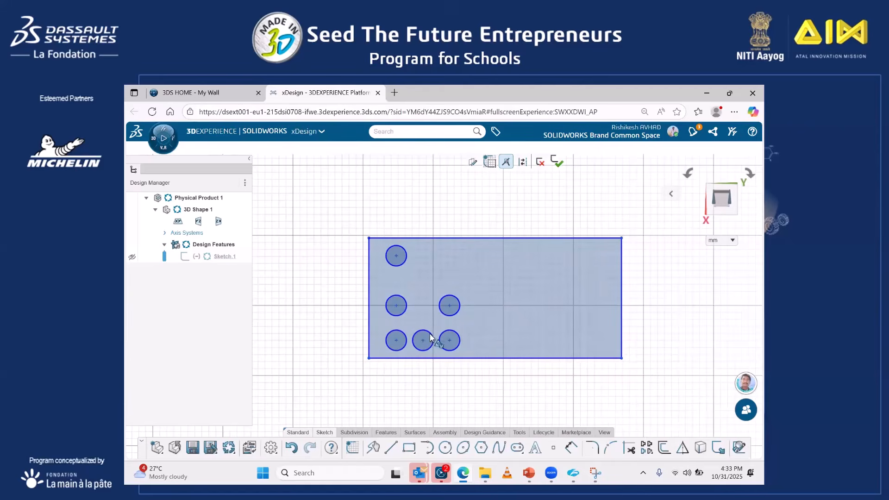
{"action": "left_click", "coordinate": [430, 337]}
{"action": "key", "text": "Delete"}
{"action": "left_click", "coordinate": [447, 332]}
{"action": "key", "text": "Delete"}
{"action": "left_click", "coordinate": [445, 314]}
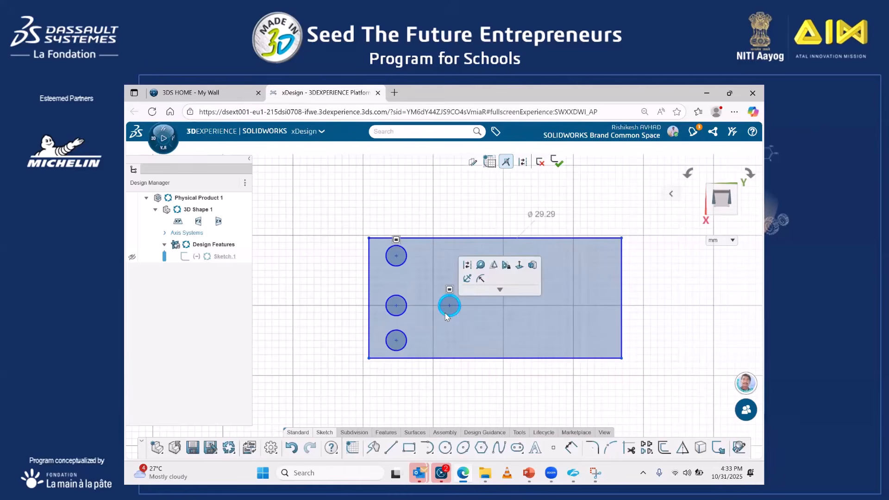
{"action": "key", "text": "Delete"}
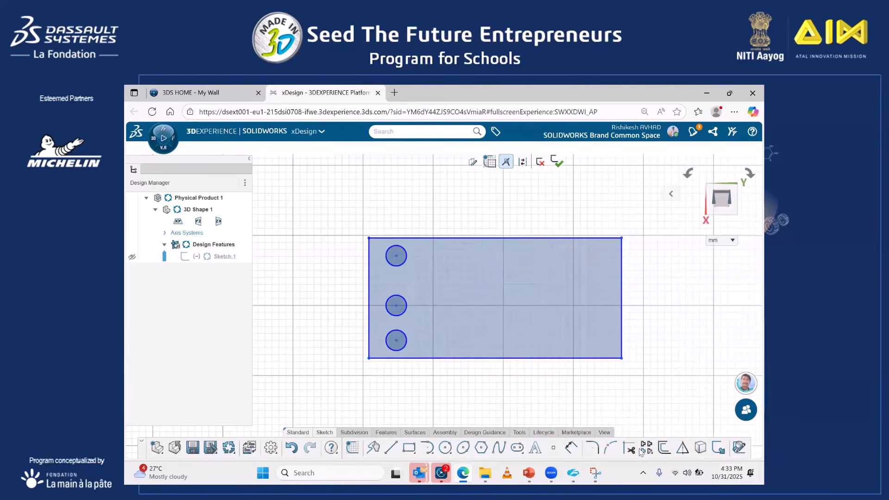
- Start a By Reference Linear Sketch Pattern of the three circles, using the rectangle's lower edge as Direction 1
{"action": "left_click", "coordinate": [646, 448]}
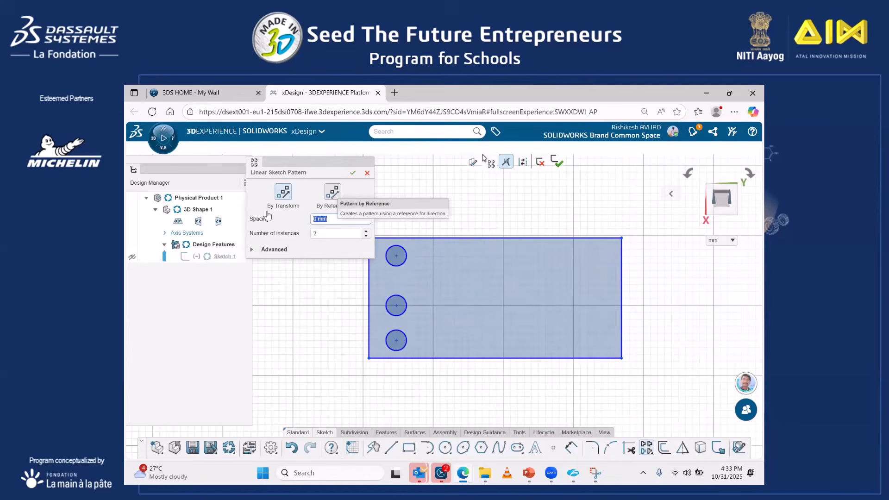
{"action": "left_click", "coordinate": [333, 204]}
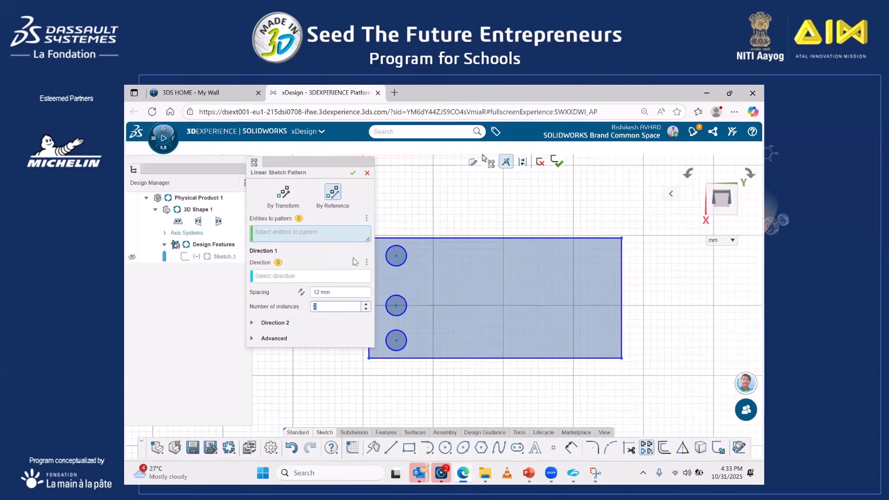
{"action": "left_click", "coordinate": [395, 265]}
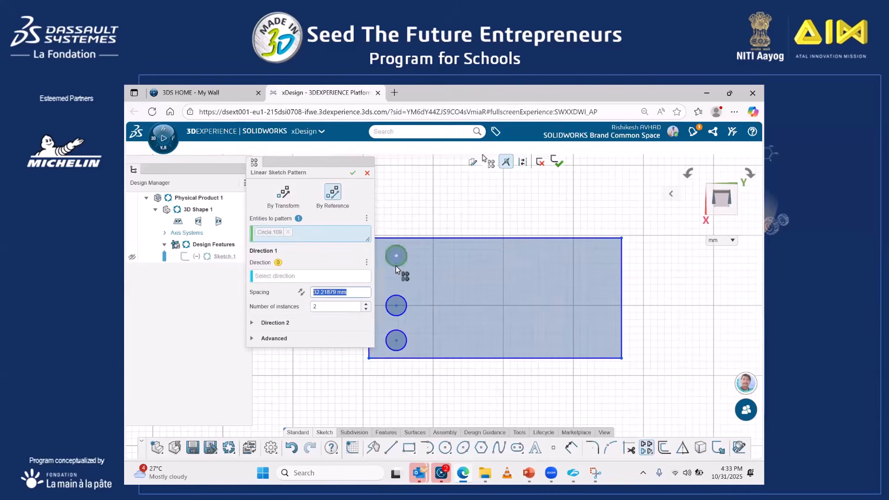
{"action": "left_click", "coordinate": [399, 299]}
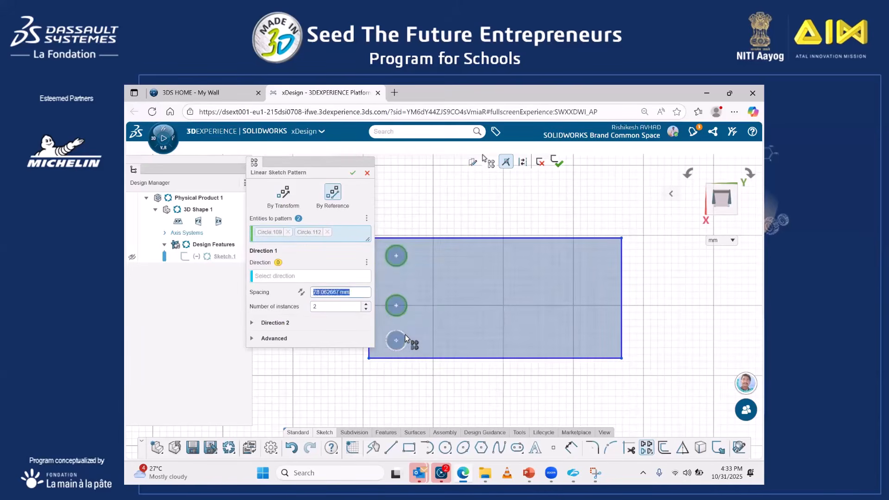
{"action": "left_click", "coordinate": [404, 337]}
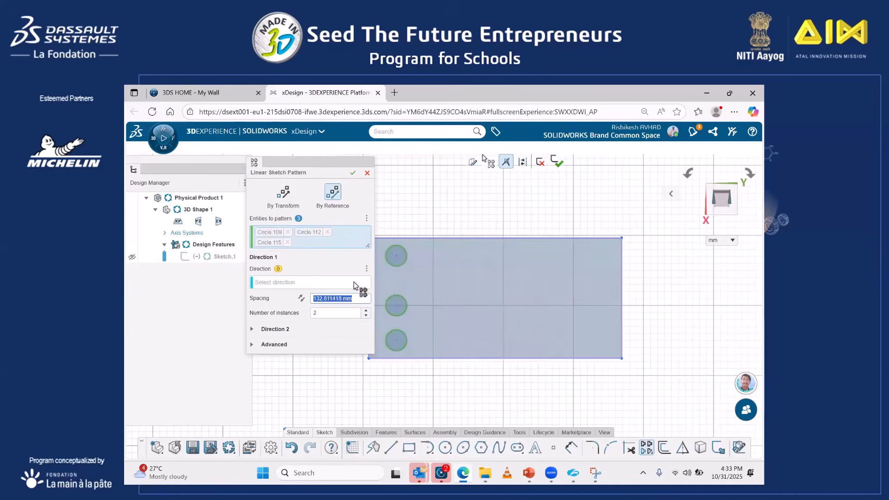
{"action": "left_click", "coordinate": [324, 283]}
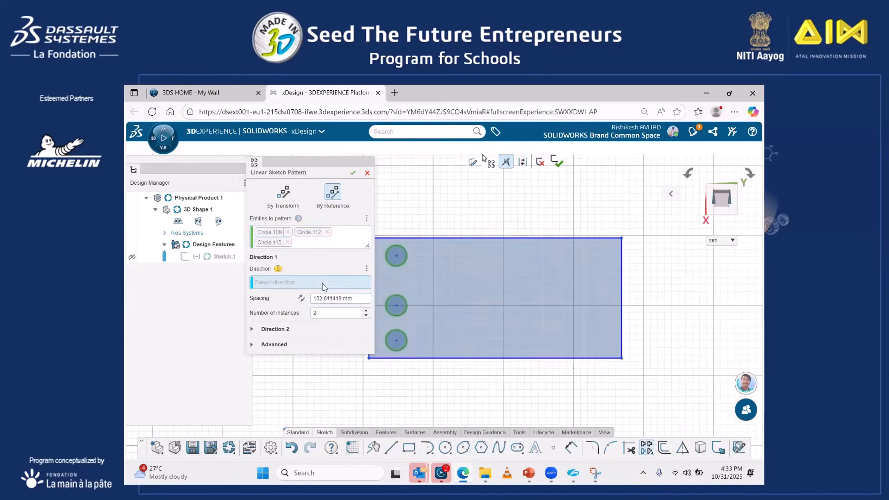
{"action": "left_click", "coordinate": [496, 357]}
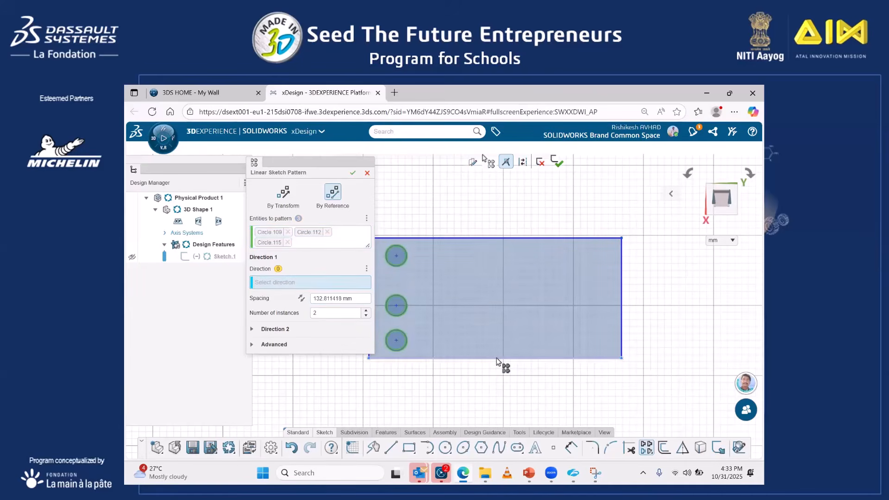
- Set the pattern spacing to 50 mm and reverse its direction so the copies fall inside the rectangle
{"action": "left_click", "coordinate": [315, 314]}
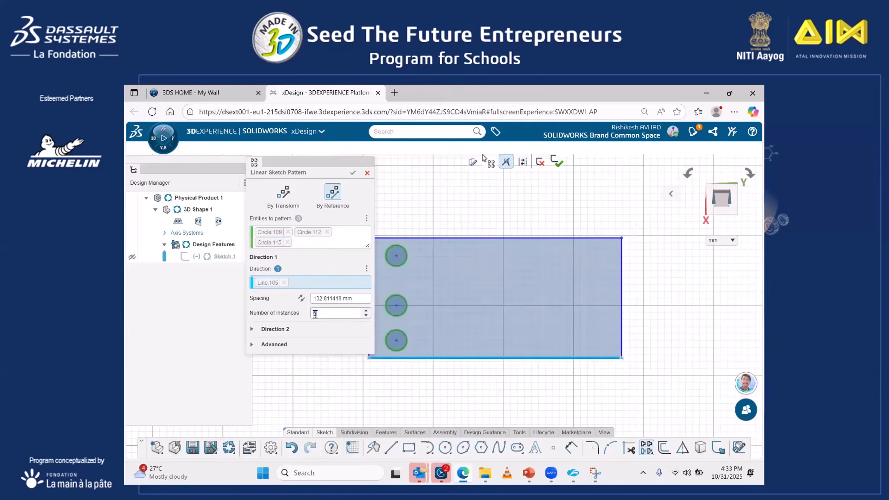
{"action": "double_click", "coordinate": [349, 299]}
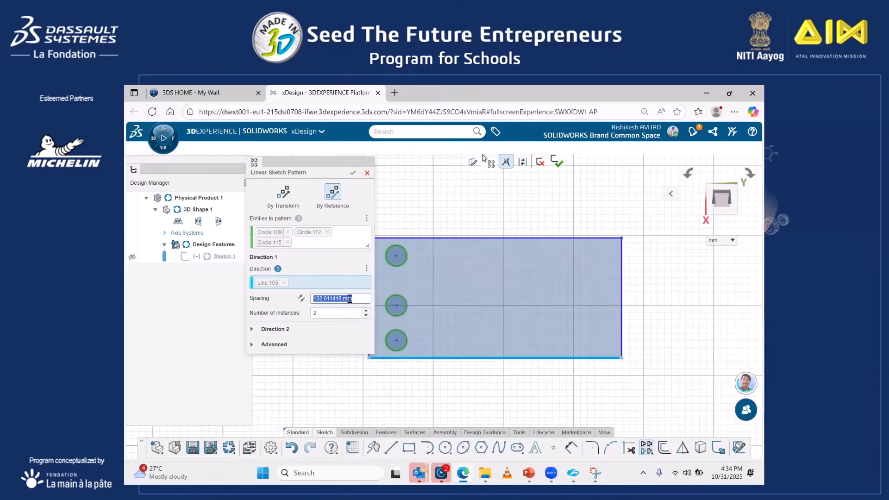
{"action": "type", "text": "50"}
{"action": "key", "text": "Return"}
{"action": "scroll", "coordinate": [484, 322], "scroll_direction": "down", "scroll_amount": 4}
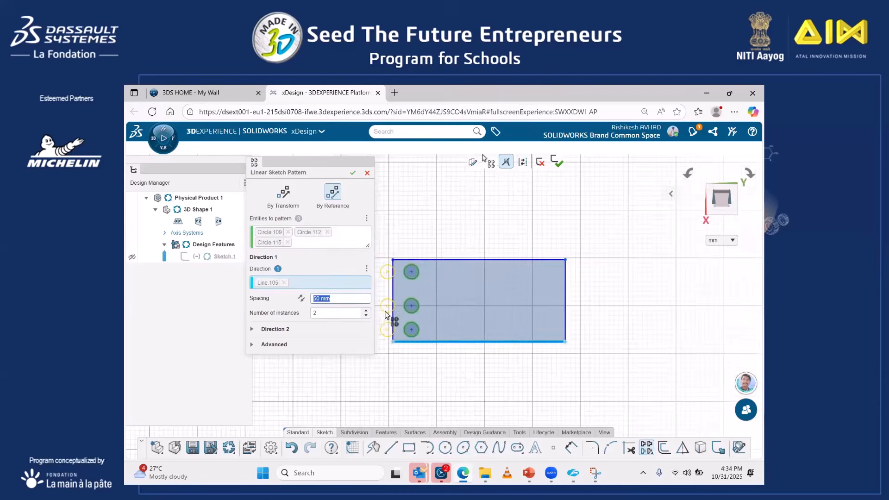
{"action": "scroll", "coordinate": [385, 310], "scroll_direction": "up", "scroll_amount": 5}
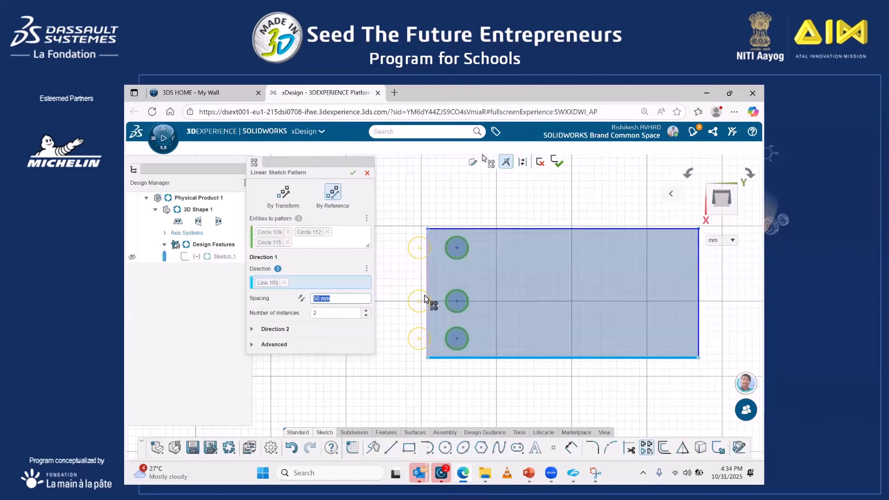
{"action": "left_click", "coordinate": [300, 300]}
{"action": "left_click", "coordinate": [300, 300]}
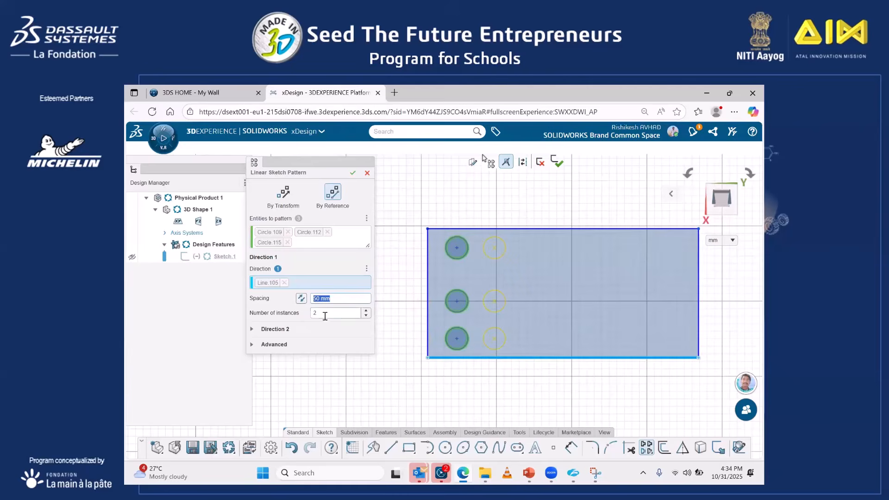
- Set the number of instances to 3 and apply the linear sketch pattern
{"action": "double_click", "coordinate": [311, 314]}
{"action": "type", "text": "3"}
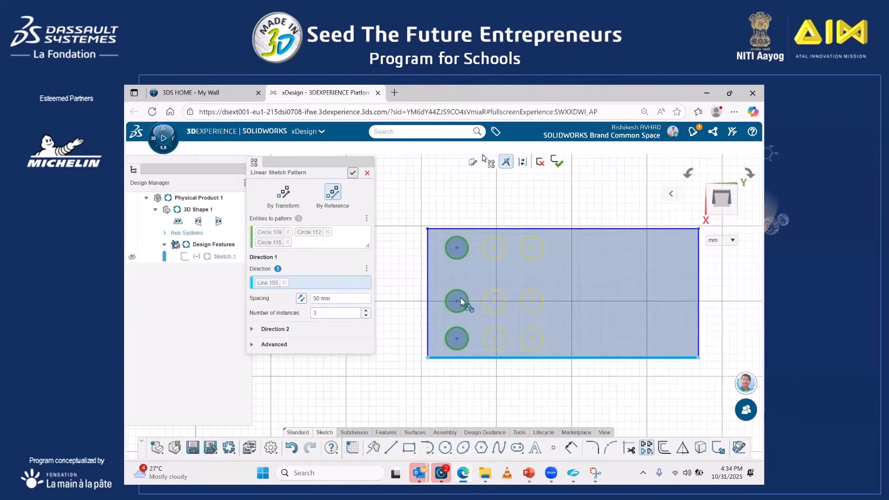
{"action": "key", "text": "Return"}
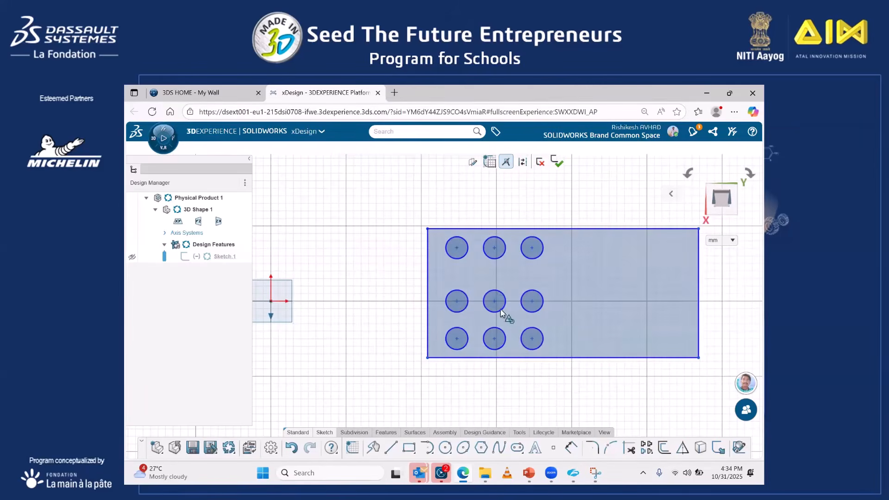
- Try a By Transform Circular Sketch Pattern of the rectangle's upper-left circle with a 180-degree angle
{"action": "scroll", "coordinate": [526, 321], "scroll_direction": "down", "scroll_amount": 1}
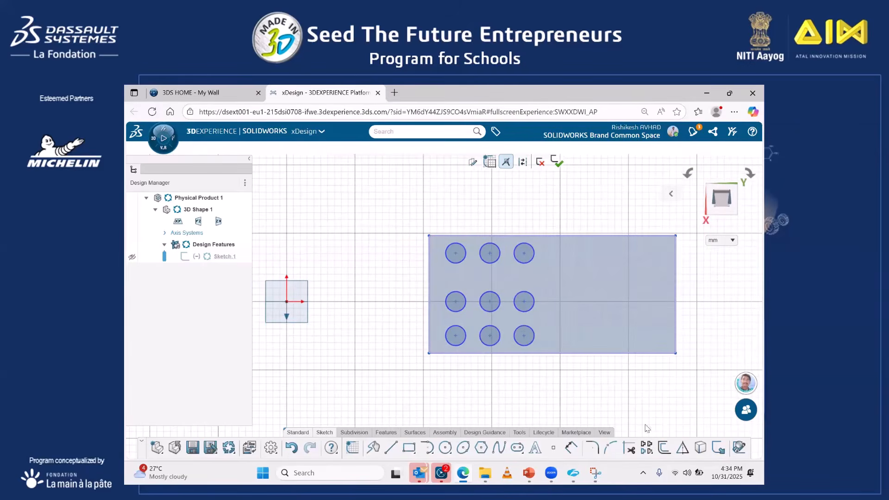
{"action": "left_click", "coordinate": [650, 451]}
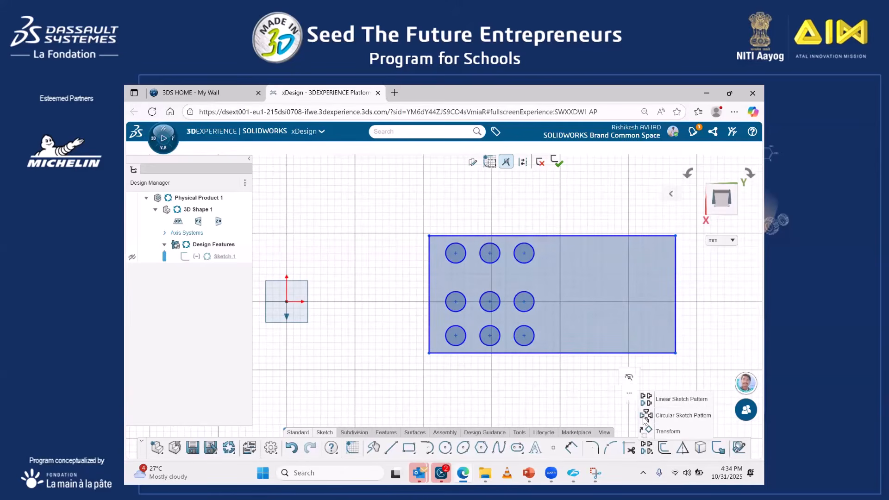
{"action": "left_click", "coordinate": [644, 418]}
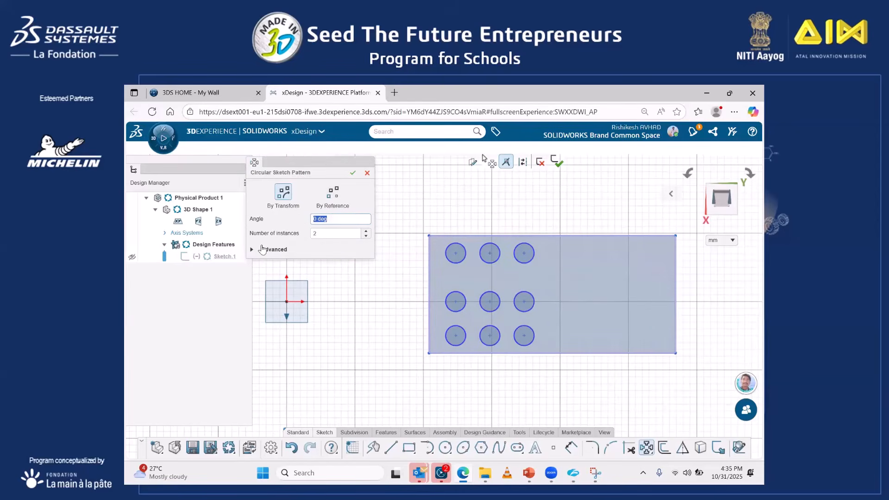
{"action": "left_click", "coordinate": [286, 198]}
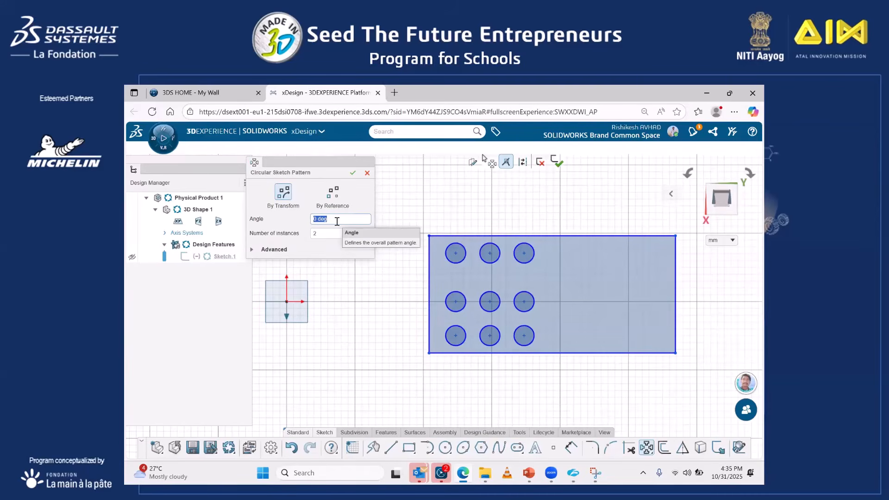
{"action": "left_click", "coordinate": [460, 262]}
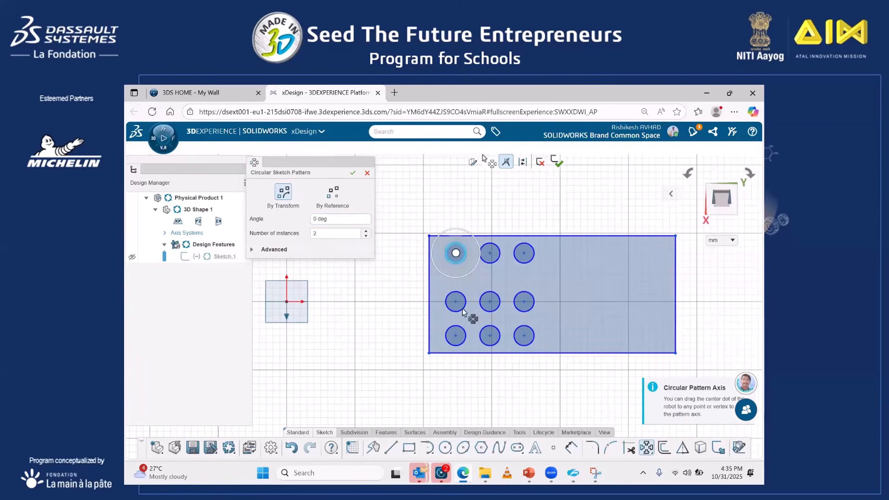
{"action": "left_click_drag", "start_coordinate": [335, 232], "coordinate": [314, 230]}
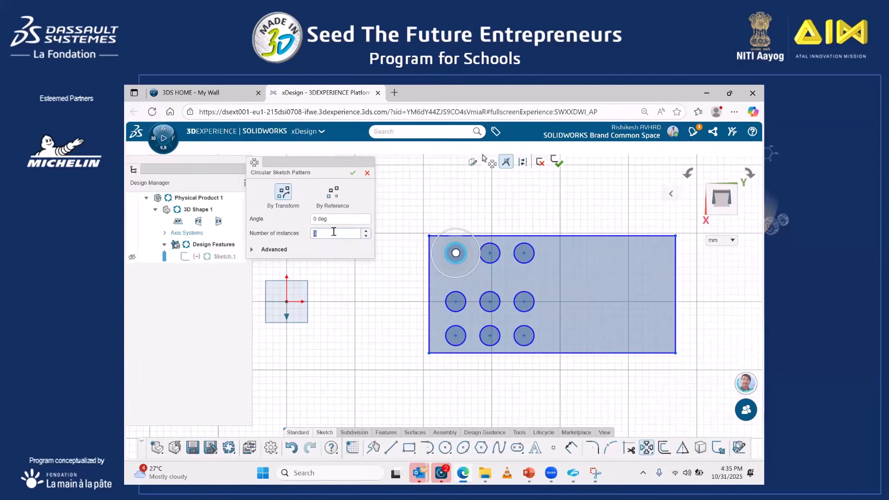
{"action": "left_click", "coordinate": [333, 221]}
{"action": "type", "text": "180"}
{"action": "left_click", "coordinate": [405, 266]}
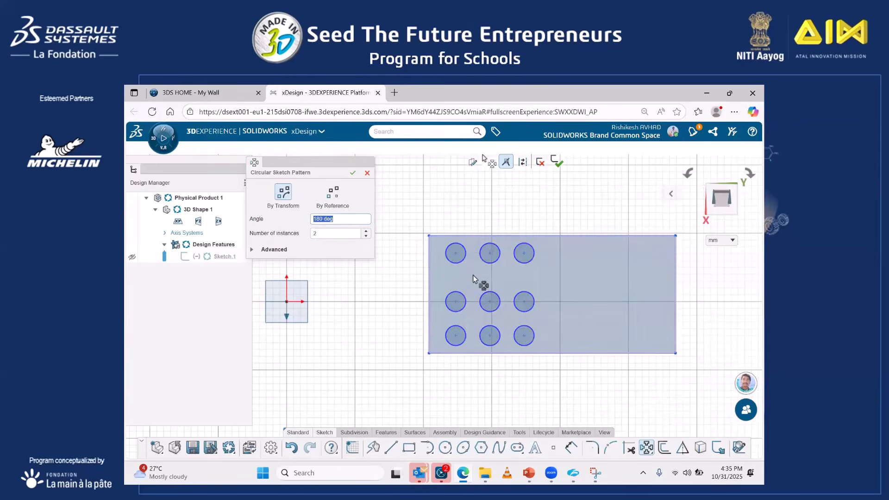
- Reselect the upper-left circle for the pattern, expand the advanced options, and cancel the circular pattern
{"action": "scroll", "coordinate": [473, 275], "scroll_direction": "down", "scroll_amount": 2}
{"action": "scroll", "coordinate": [460, 266], "scroll_direction": "up", "scroll_amount": 1}
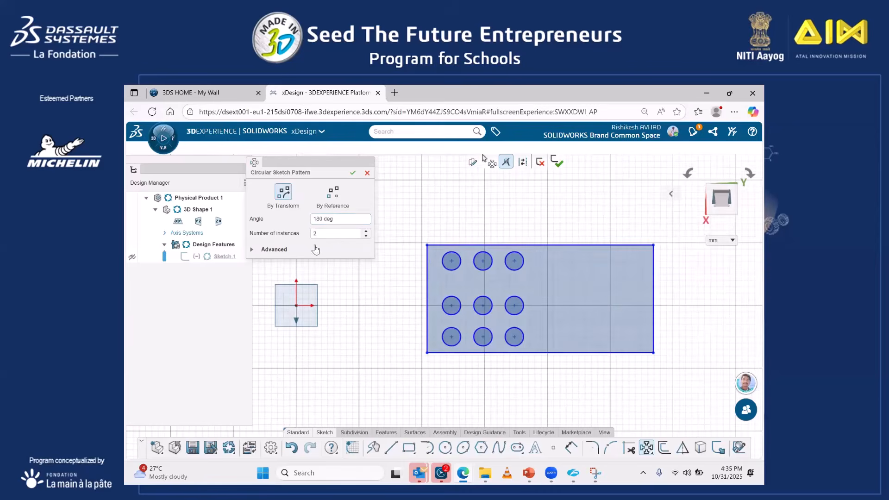
{"action": "left_click", "coordinate": [451, 260]}
{"action": "left_click", "coordinate": [259, 250]}
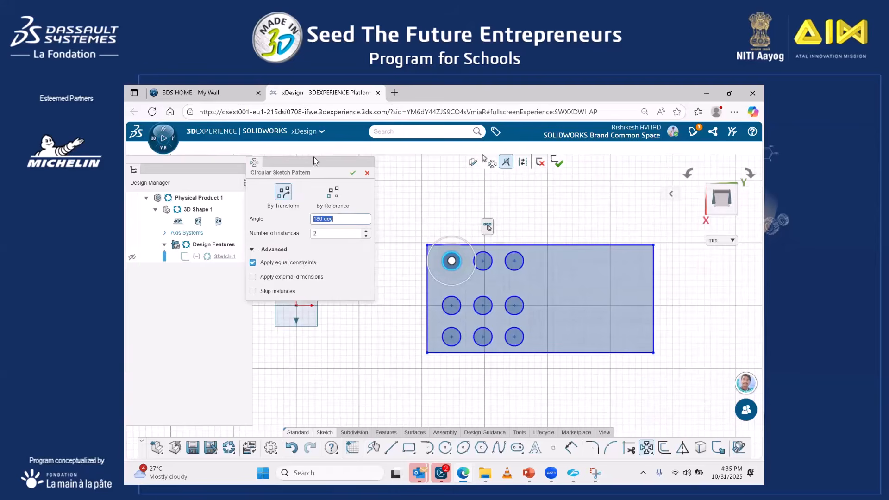
{"action": "left_click_drag", "start_coordinate": [306, 164], "coordinate": [267, 166]}
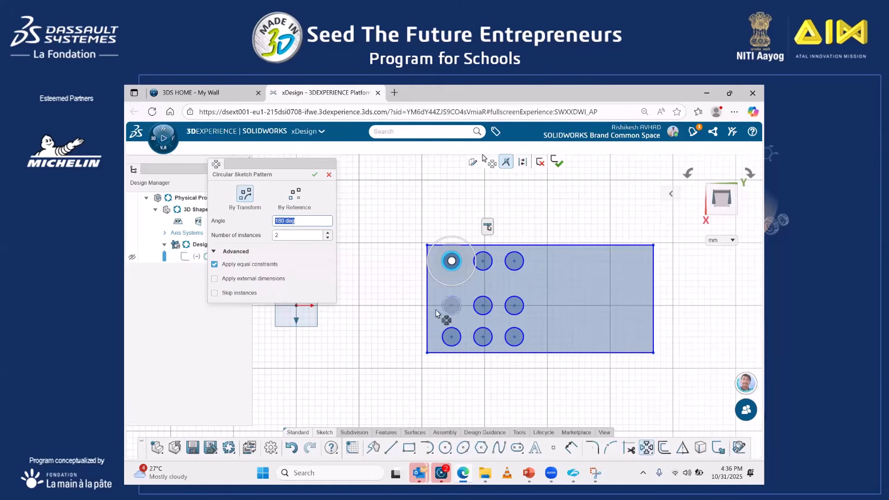
{"action": "scroll", "coordinate": [444, 310], "scroll_direction": "up", "scroll_amount": 1}
{"action": "scroll", "coordinate": [440, 312], "scroll_direction": "down", "scroll_amount": 1}
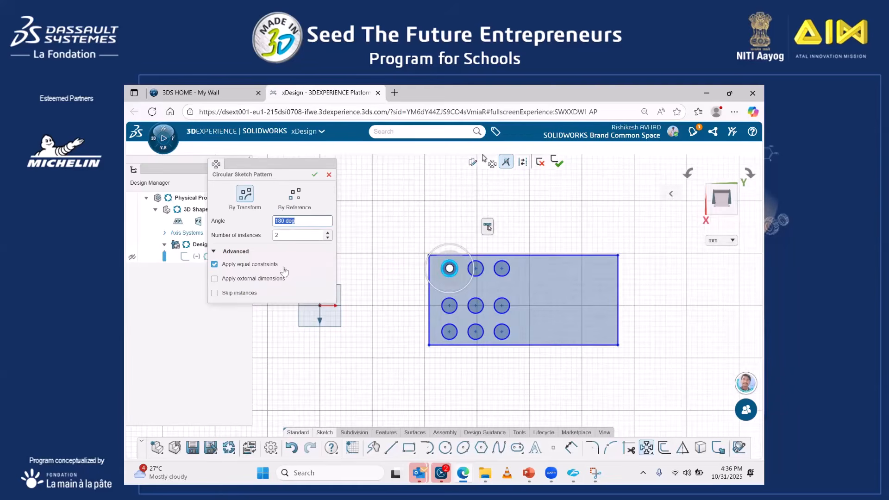
{"action": "scroll", "coordinate": [459, 276], "scroll_direction": "up", "scroll_amount": 1}
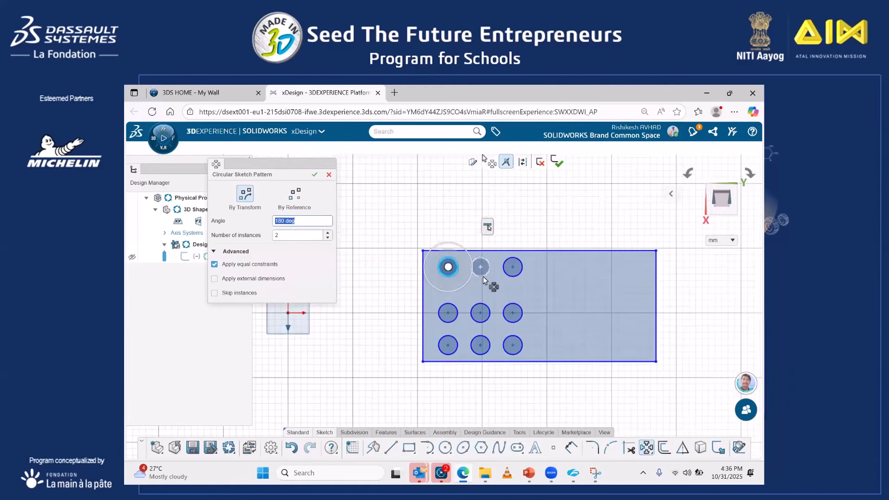
{"action": "left_click", "coordinate": [328, 175]}
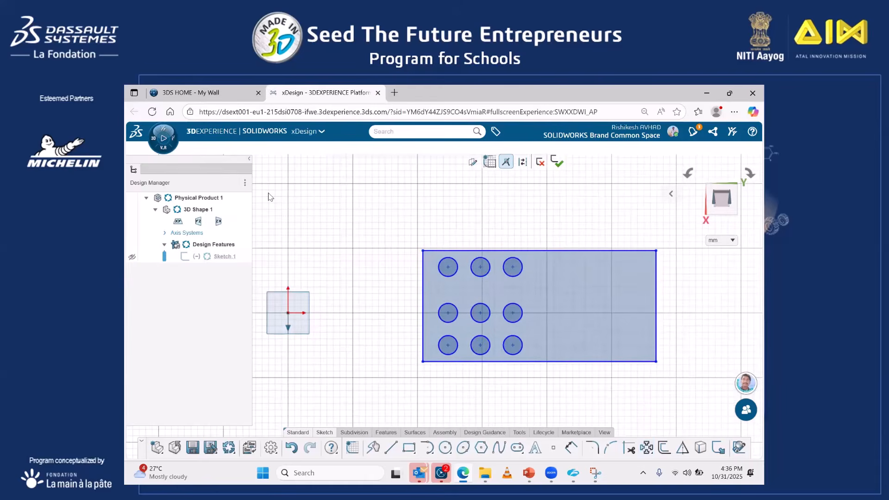
- Sketch a large center circle in the empty area between the origin and the rectangle, above the origin
{"action": "left_click", "coordinate": [444, 447]}
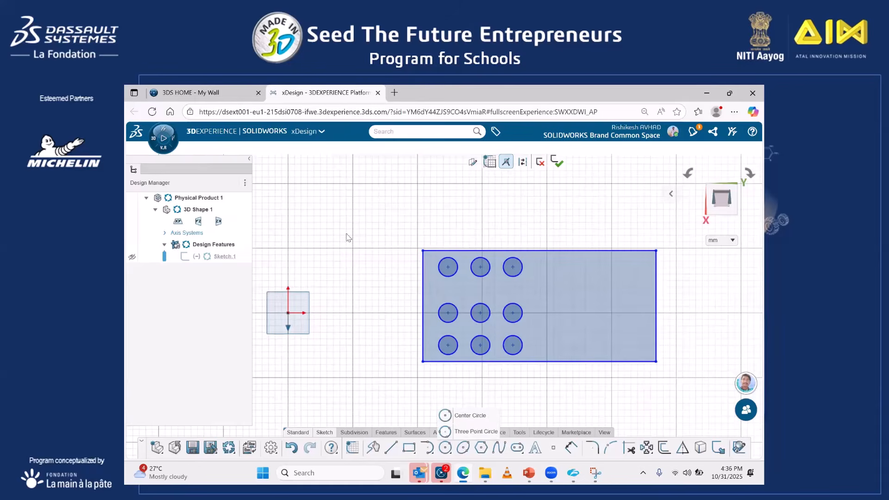
{"action": "left_click", "coordinate": [445, 416]}
{"action": "left_click", "coordinate": [350, 261]}
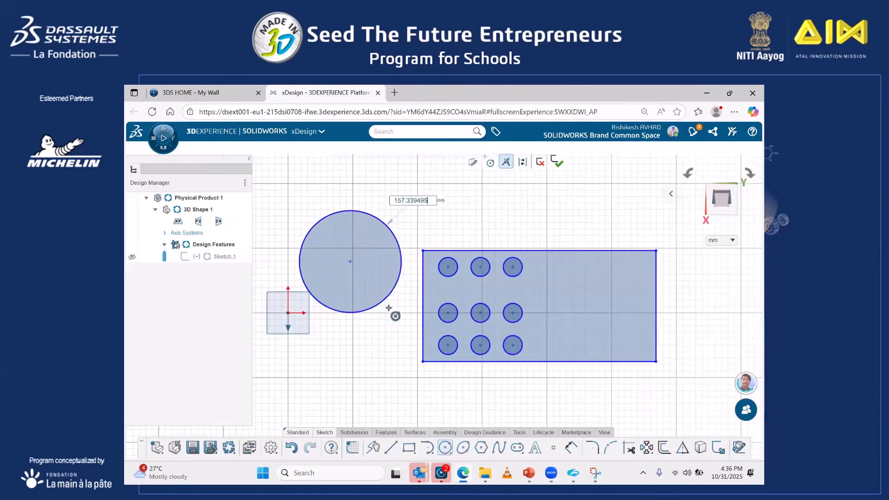
{"action": "left_click", "coordinate": [391, 286]}
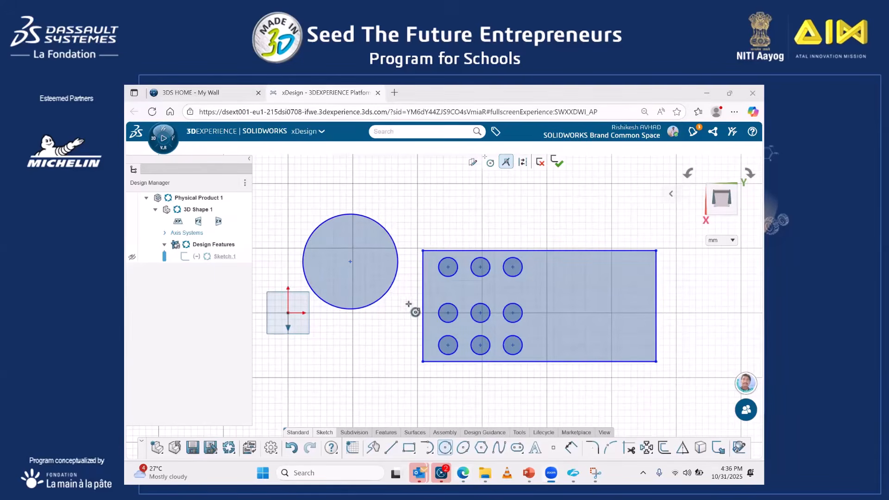
- Start a By Transform Circular Sketch Pattern, replacing the large circle with the rectangle's upper-left circle as the selected entity
{"action": "left_click", "coordinate": [646, 448]}
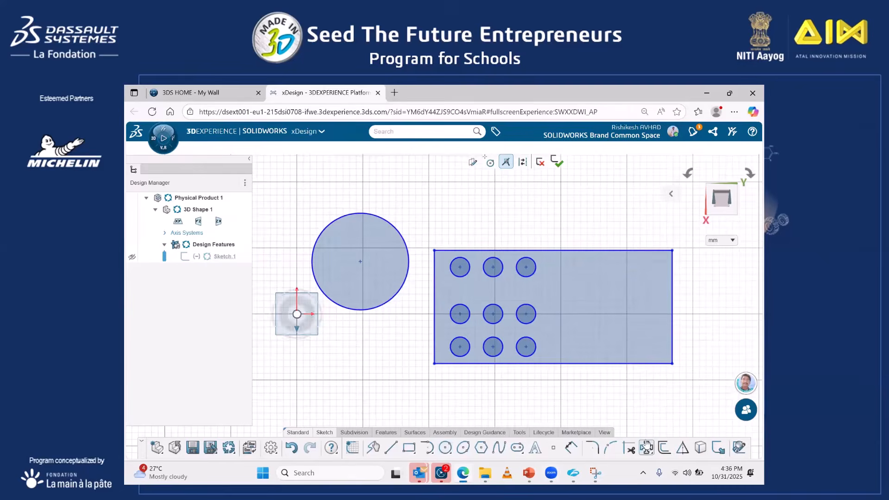
{"action": "left_click", "coordinate": [386, 287]}
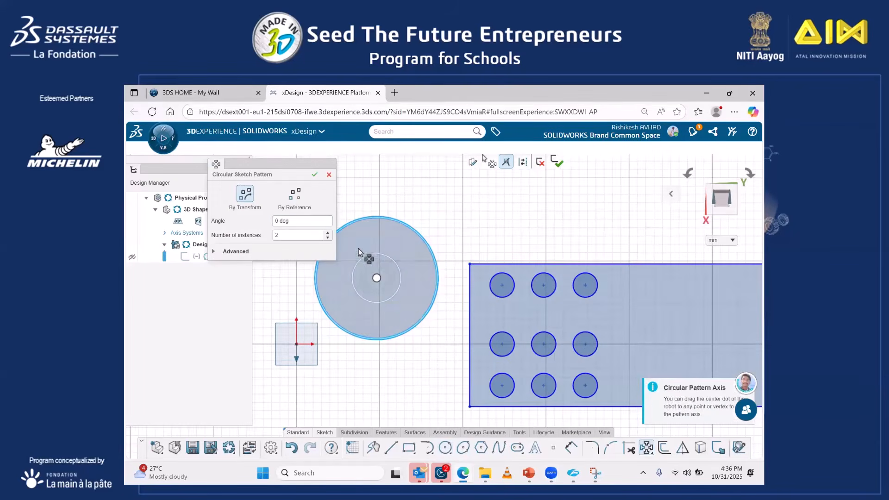
{"action": "left_click", "coordinate": [303, 222]}
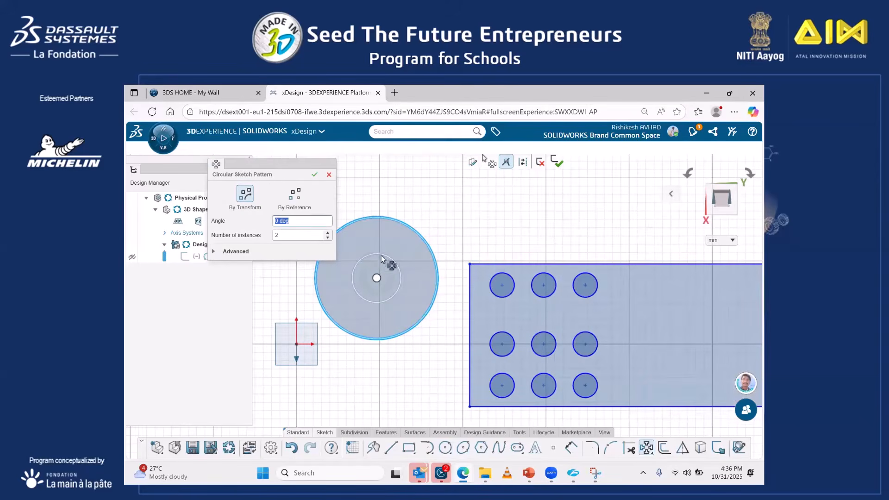
{"action": "left_click", "coordinate": [426, 243]}
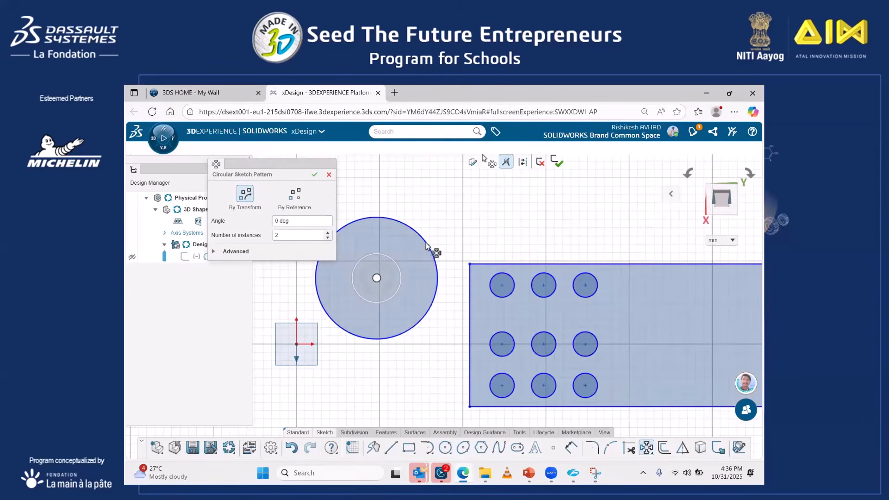
{"action": "left_click", "coordinate": [512, 295]}
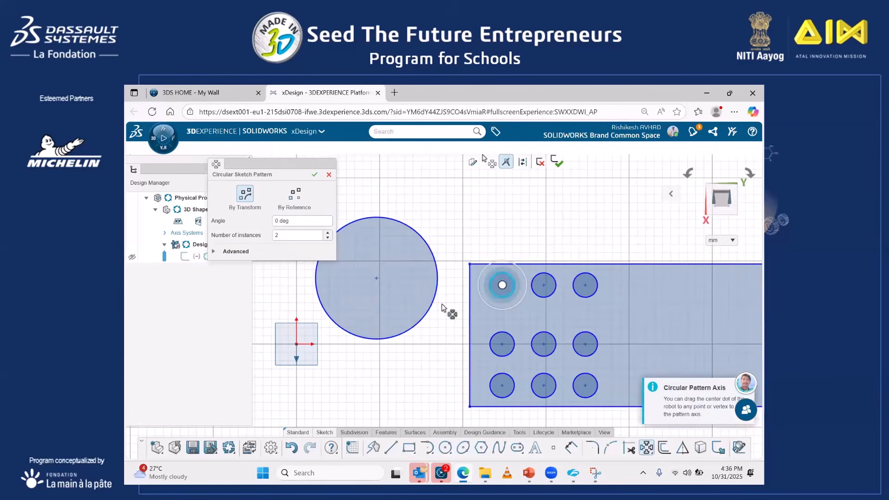
- Set the circular pattern angle to 120 degrees and turn off Apply equal constraints
{"action": "scroll", "coordinate": [441, 302], "scroll_direction": "up", "scroll_amount": 2}
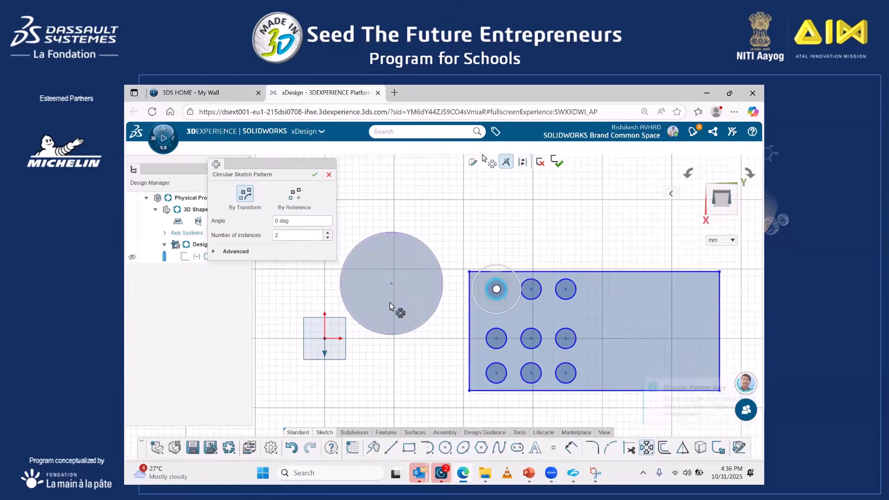
{"action": "scroll", "coordinate": [390, 301], "scroll_direction": "up", "scroll_amount": 1}
{"action": "scroll", "coordinate": [387, 304], "scroll_direction": "down", "scroll_amount": 1}
{"action": "left_click", "coordinate": [276, 251]}
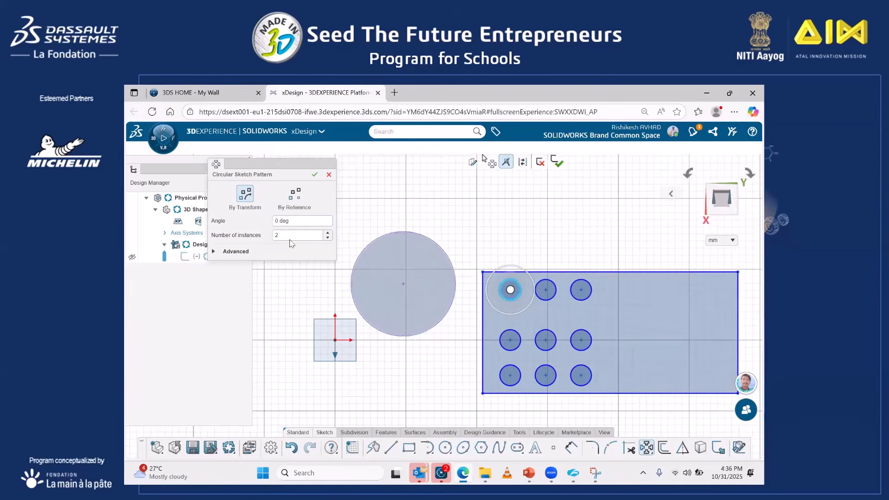
{"action": "left_click", "coordinate": [293, 235]}
{"action": "left_click", "coordinate": [284, 220]}
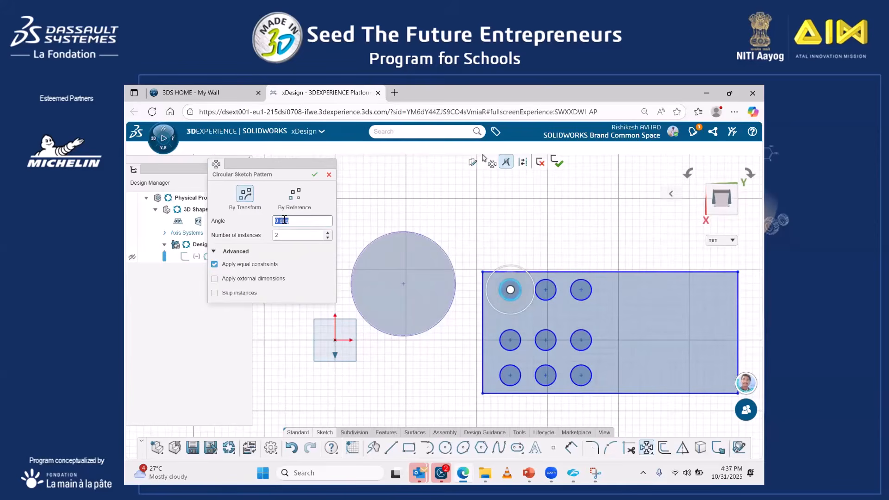
{"action": "type", "text": "120"}
{"action": "left_click", "coordinate": [297, 267]}
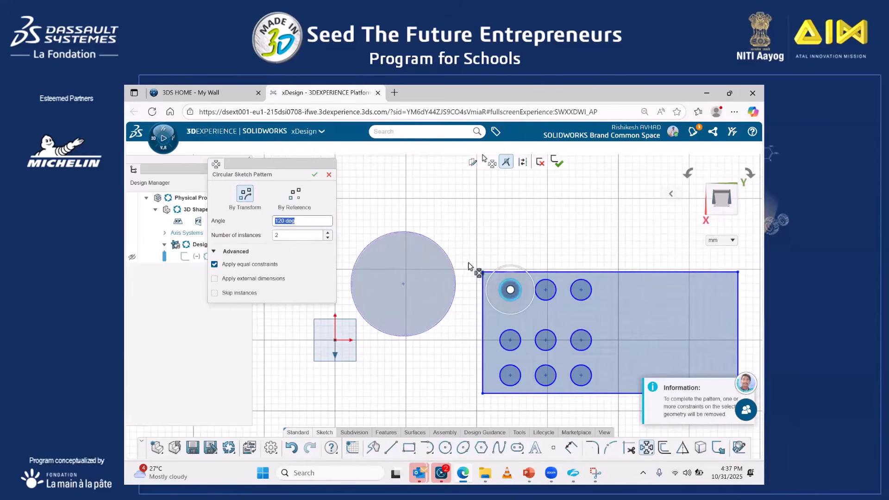
- Try patterning the large circle in place of the small one, and undo both the pattern and the large circle
{"action": "scroll", "coordinate": [447, 308], "scroll_direction": "up", "scroll_amount": 1}
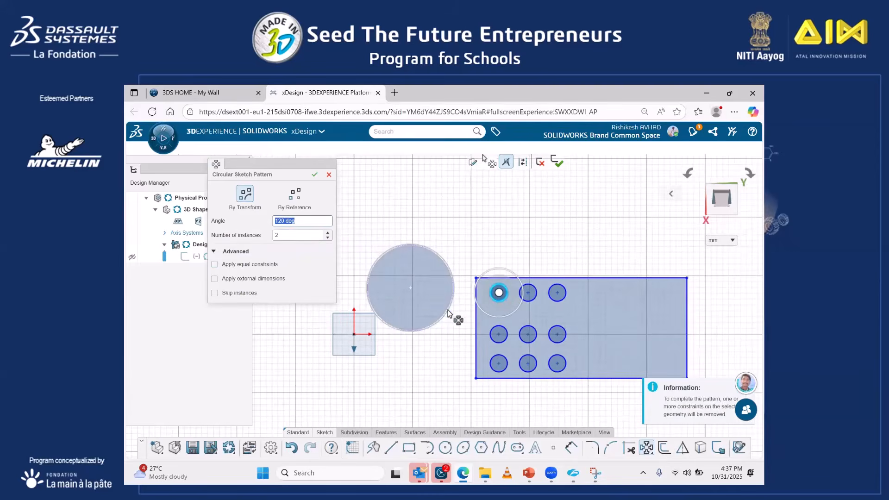
{"action": "left_click", "coordinate": [448, 310]}
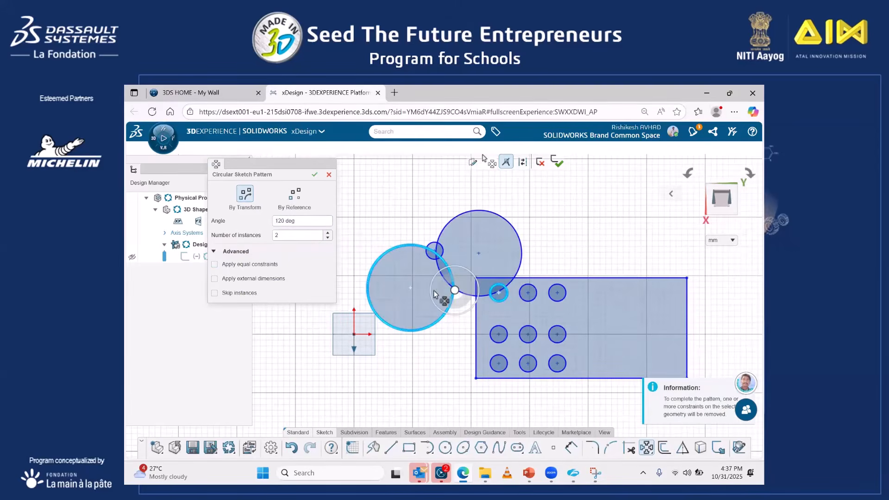
{"action": "scroll", "coordinate": [429, 280], "scroll_direction": "up", "scroll_amount": 2}
{"action": "scroll", "coordinate": [426, 279], "scroll_direction": "down", "scroll_amount": 2}
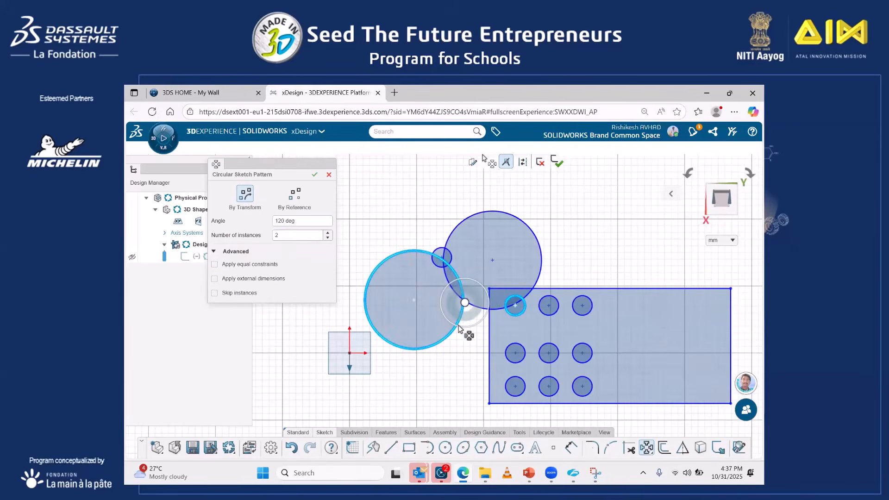
{"action": "left_click", "coordinate": [507, 313]}
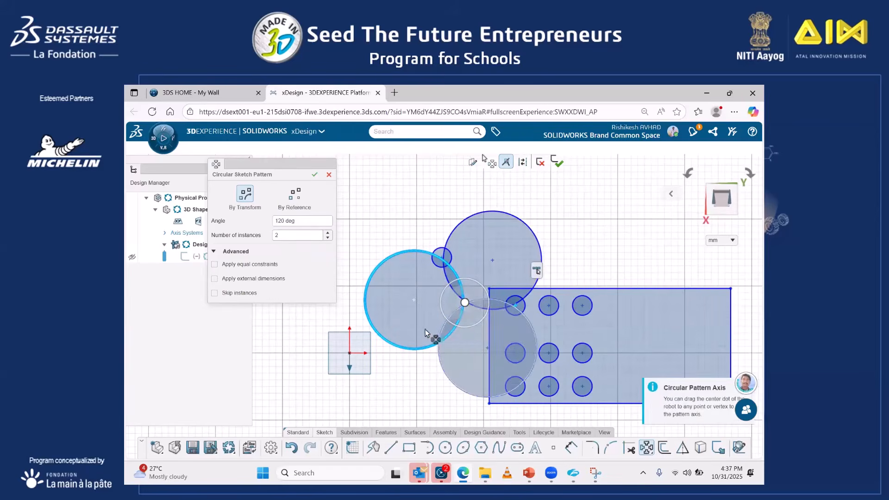
{"action": "scroll", "coordinate": [424, 329], "scroll_direction": "down", "scroll_amount": 1}
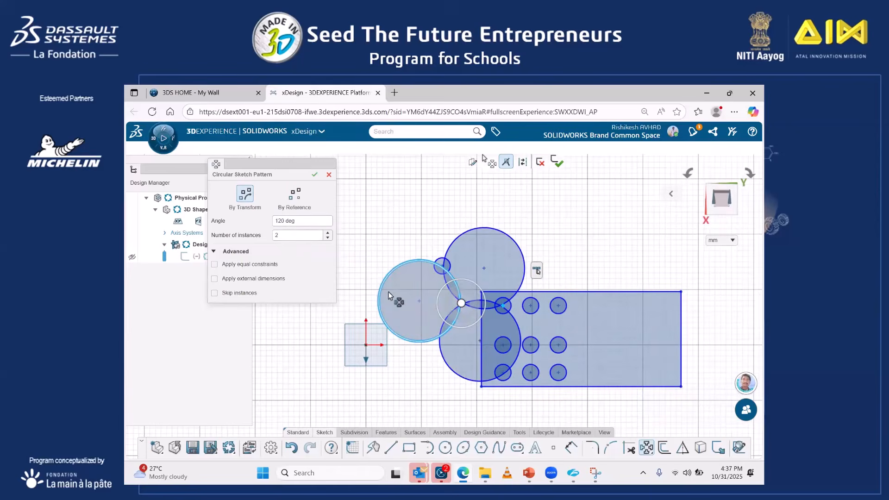
{"action": "key", "text": "ctrl+z"}
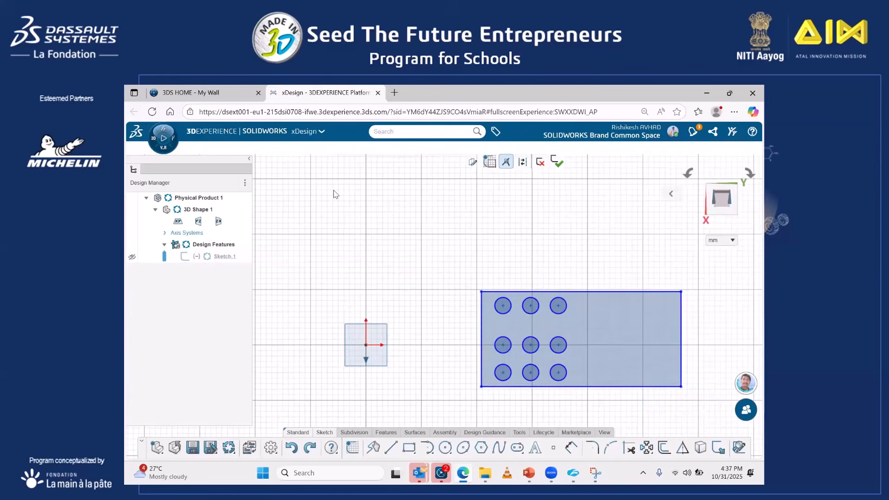
- Sketch a large center circle above the origin and a small circle about 37 mm in diameter just outside its lower-right side
{"action": "left_click", "coordinate": [446, 447]}
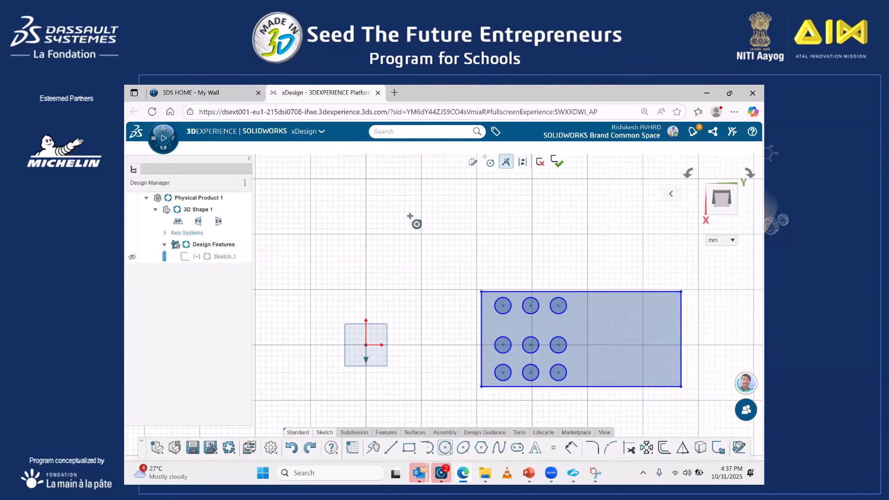
{"action": "left_click", "coordinate": [376, 200]}
{"action": "left_click", "coordinate": [403, 236]}
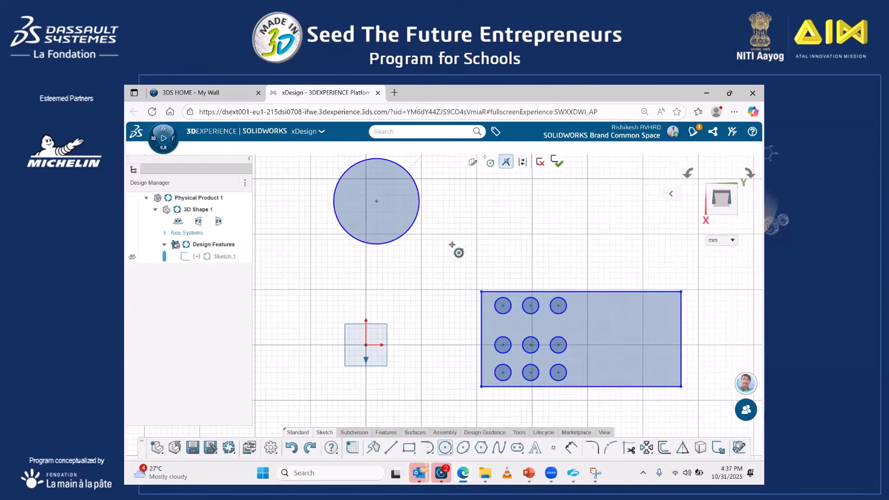
{"action": "left_click", "coordinate": [451, 231]}
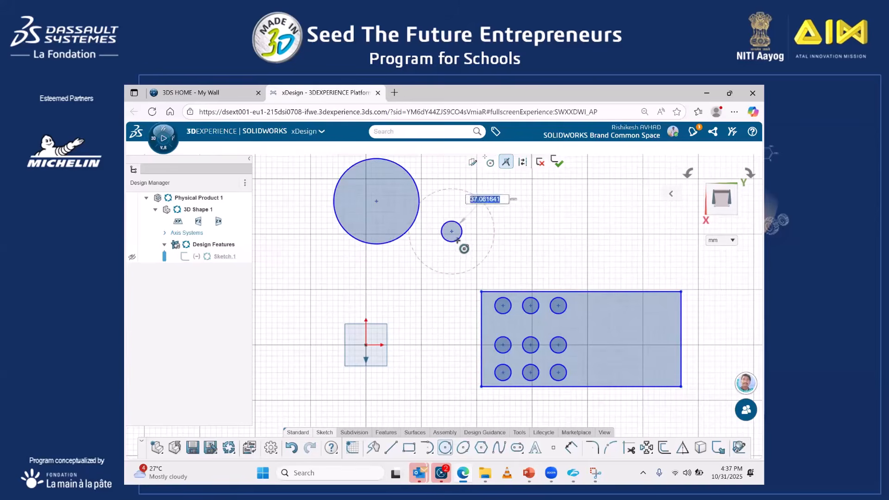
{"action": "left_click", "coordinate": [459, 239]}
{"action": "key", "text": "Escape"}
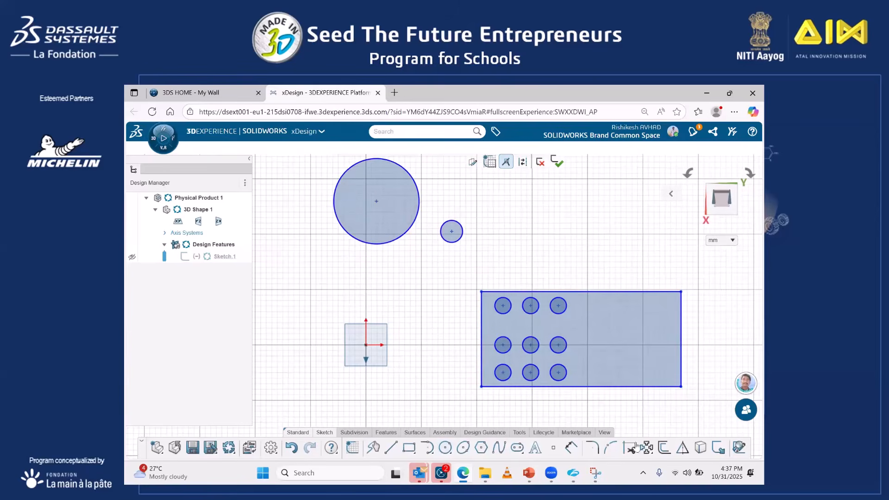
- Start a By Transform Circular Sketch Pattern of the small circle beside the large one, with a 120-degree angle and 3 instances
{"action": "left_click", "coordinate": [648, 455]}
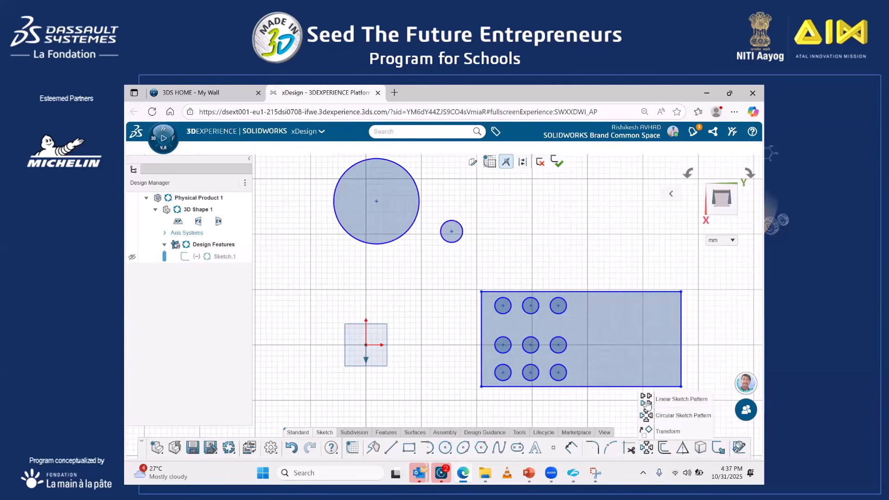
{"action": "left_click", "coordinate": [648, 422]}
{"action": "left_click", "coordinate": [441, 231]}
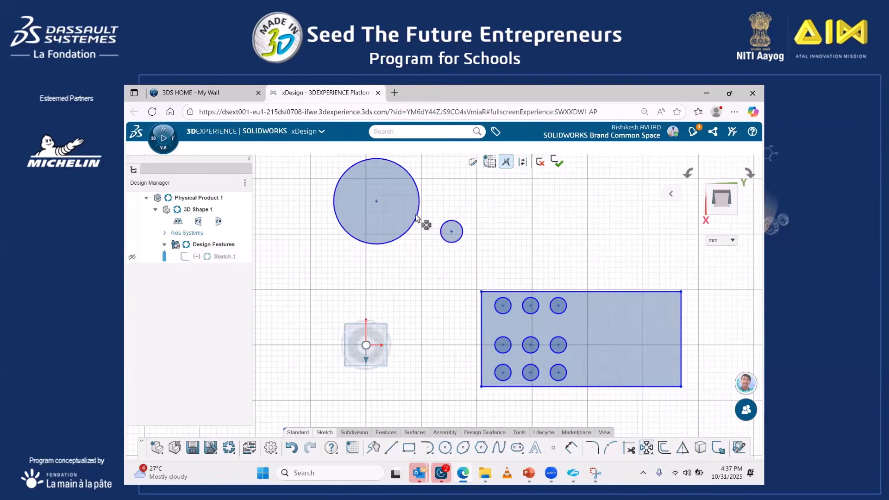
{"action": "left_click_drag", "start_coordinate": [305, 225], "coordinate": [266, 223]}
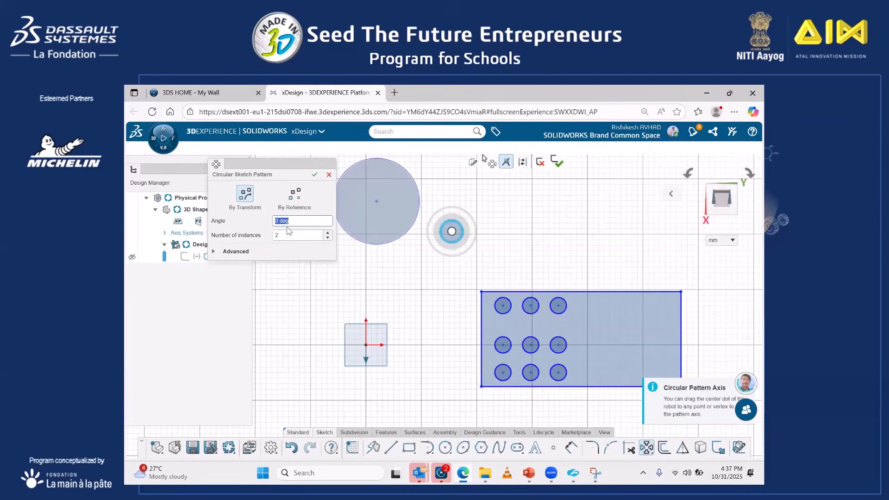
{"action": "type", "text": "120"}
{"action": "left_click", "coordinate": [290, 234]}
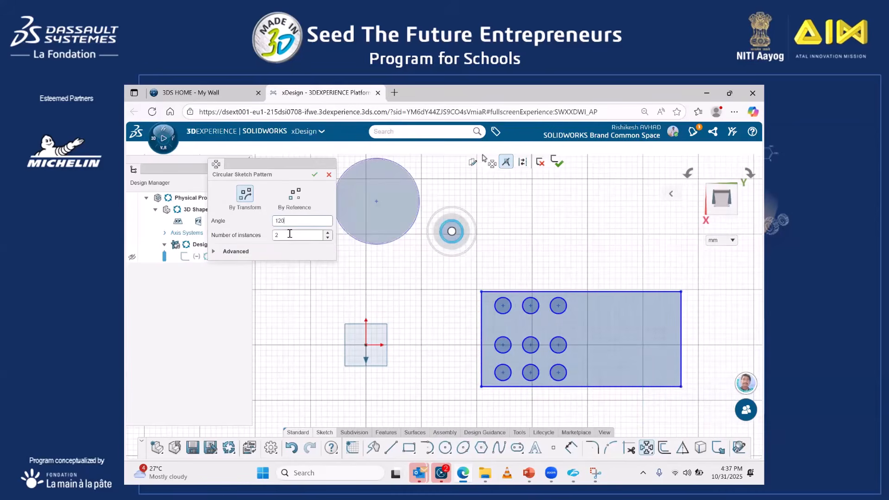
{"action": "key", "text": "Return"}
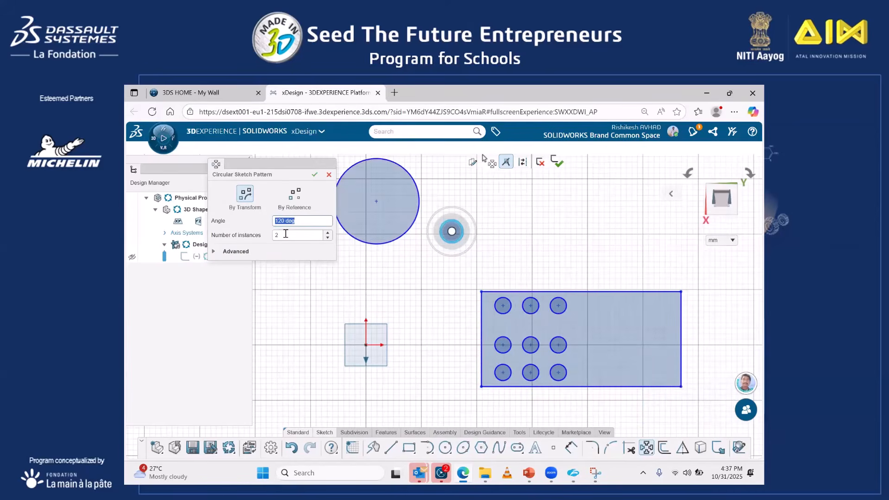
{"action": "left_click", "coordinate": [285, 234]}
{"action": "key", "text": "BackSpace"}
{"action": "key", "text": "Return"}
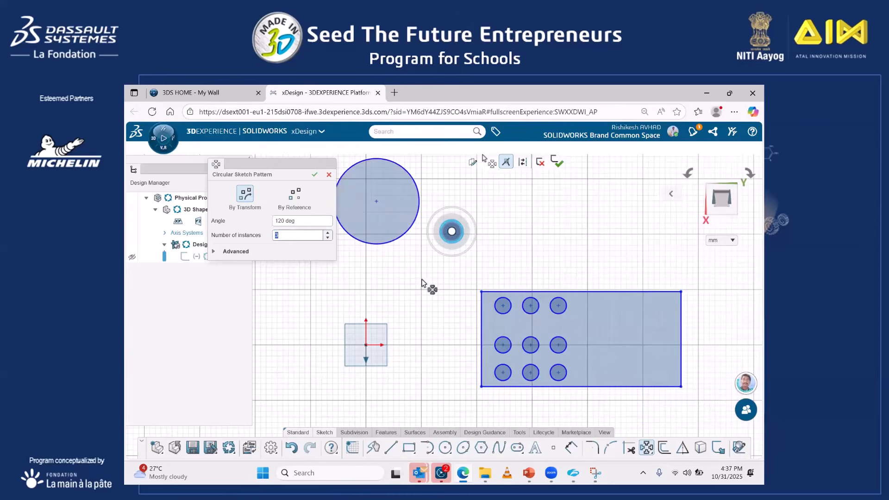
- Set the circular pattern angle to 120 degrees again and select both the small and the large circle as entities
{"action": "scroll", "coordinate": [421, 279], "scroll_direction": "down", "scroll_amount": 2}
{"action": "left_click", "coordinate": [417, 226]}
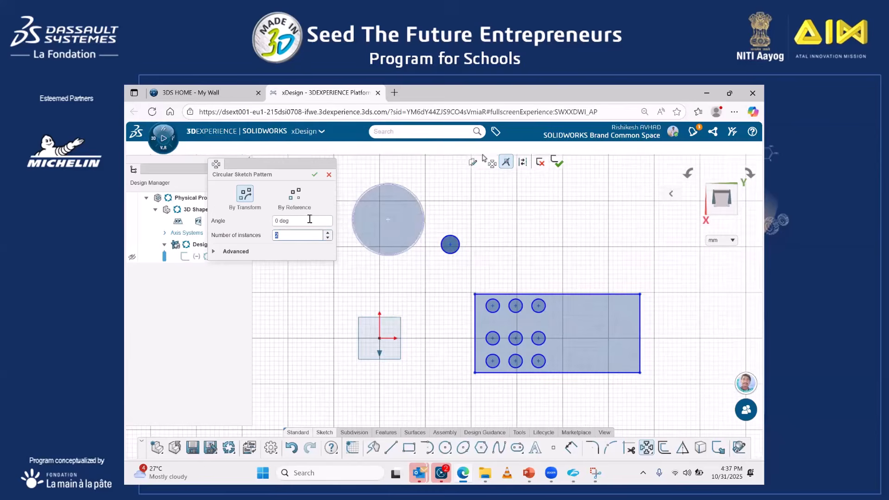
{"action": "left_click", "coordinate": [302, 220]}
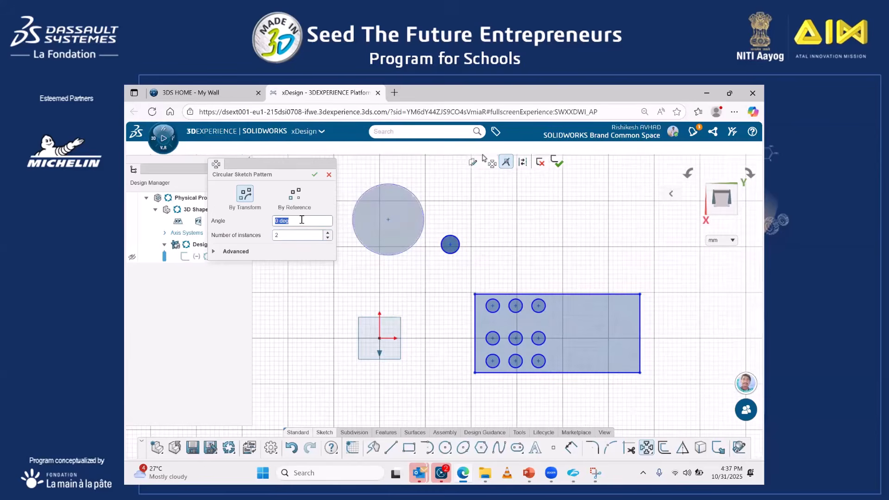
{"action": "type", "text": "120"}
{"action": "key", "text": "Return"}
{"action": "left_click", "coordinate": [450, 244]}
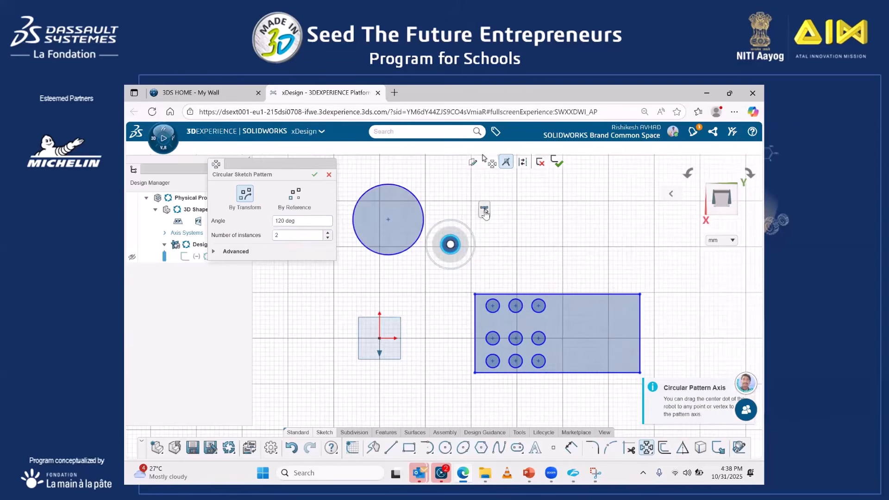
{"action": "left_click", "coordinate": [422, 220]}
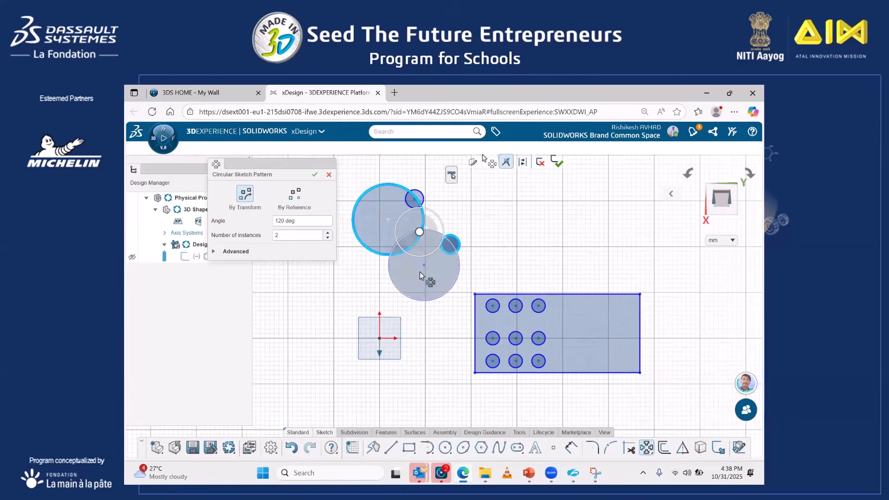
- Set the number of instances in the By Transform circular pattern to 4
{"action": "scroll", "coordinate": [420, 272], "scroll_direction": "up", "scroll_amount": 1}
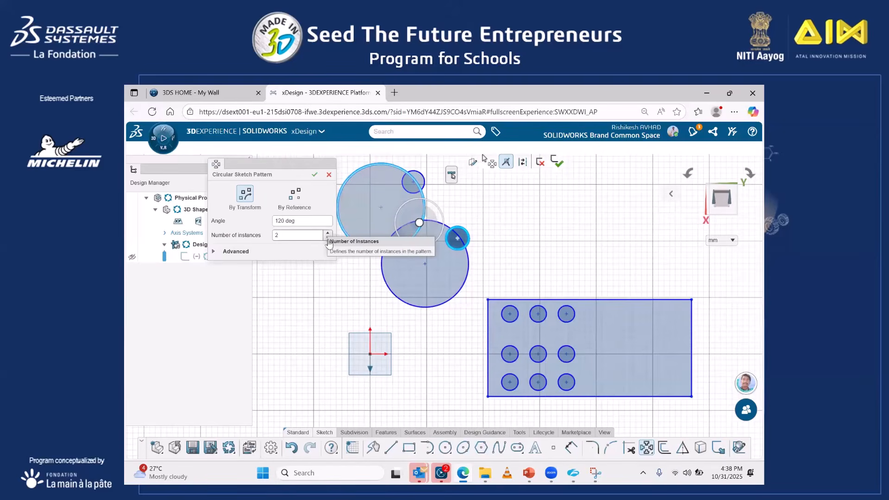
{"action": "triple_click", "coordinate": [281, 223]}
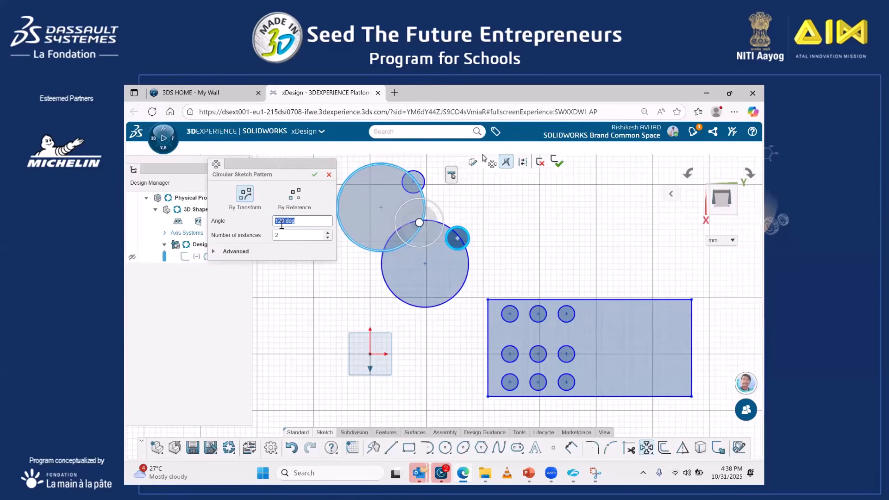
{"action": "double_click", "coordinate": [278, 236]}
{"action": "key", "text": "Return"}
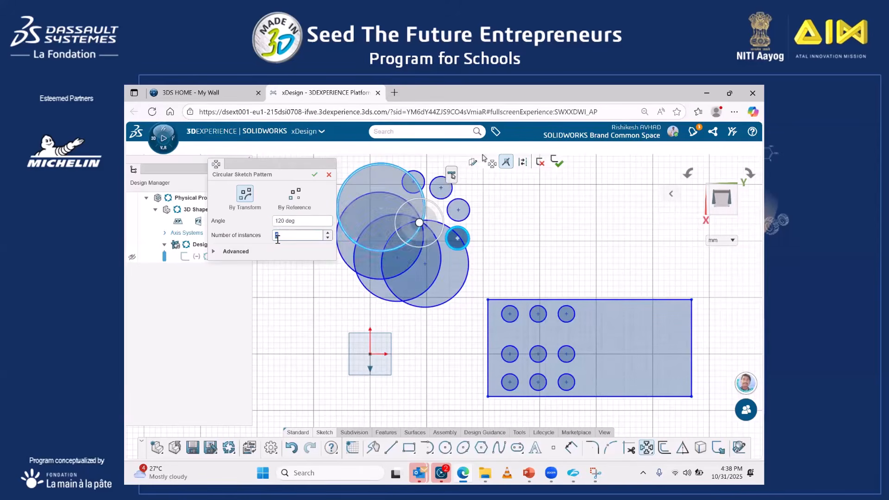
- Examine how the copies of the large and small circles are arranged around the pattern axis
{"action": "scroll", "coordinate": [437, 257], "scroll_direction": "down", "scroll_amount": 1}
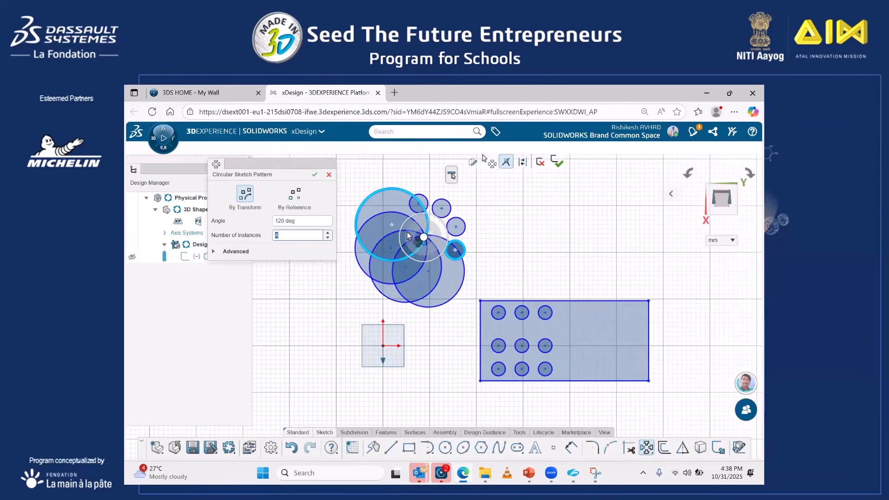
{"action": "scroll", "coordinate": [418, 243], "scroll_direction": "up", "scroll_amount": 1}
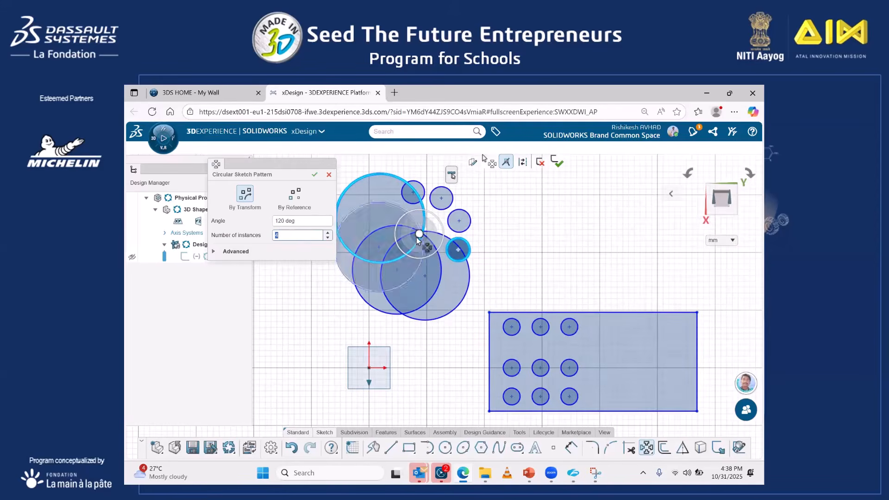
{"action": "scroll", "coordinate": [419, 244], "scroll_direction": "down", "scroll_amount": 1}
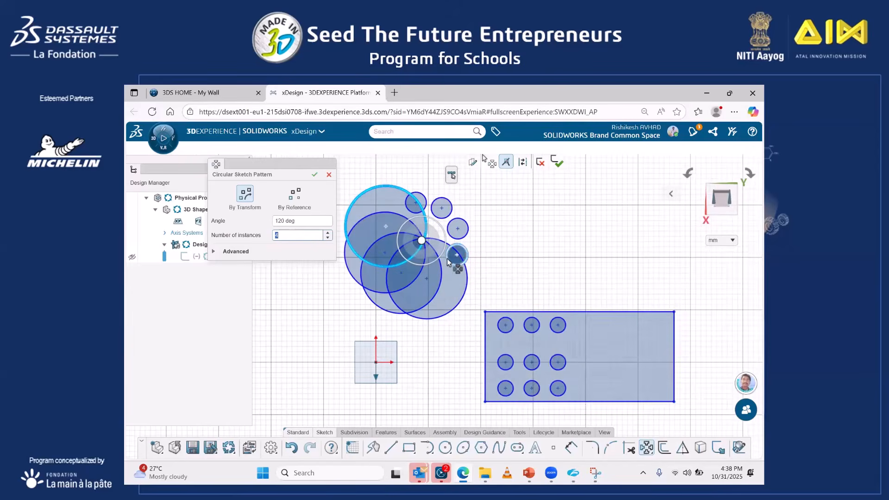
{"action": "scroll", "coordinate": [447, 297], "scroll_direction": "down", "scroll_amount": 1}
{"action": "scroll", "coordinate": [447, 296], "scroll_direction": "up", "scroll_amount": 1}
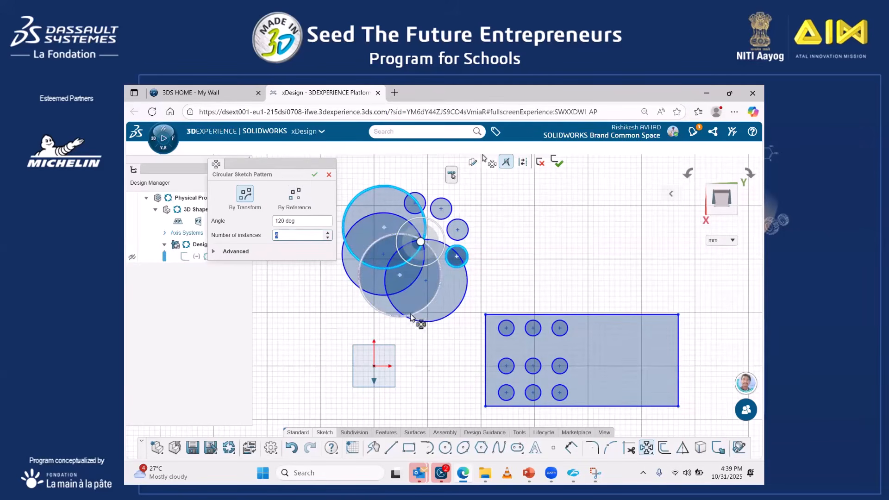
{"action": "scroll", "coordinate": [410, 314], "scroll_direction": "up", "scroll_amount": 3}
{"action": "scroll", "coordinate": [408, 315], "scroll_direction": "down", "scroll_amount": 3}
{"action": "scroll", "coordinate": [355, 277], "scroll_direction": "up", "scroll_amount": 3}
{"action": "scroll", "coordinate": [337, 248], "scroll_direction": "down", "scroll_amount": 1}
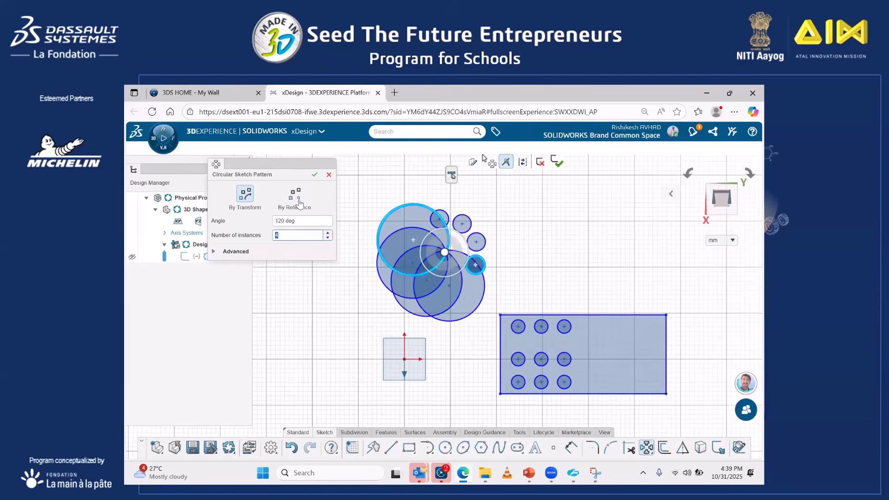
- Switch the circular pattern to By Reference, with the small circle as the entity and the large circle's center as the axis
{"action": "left_click", "coordinate": [297, 200]}
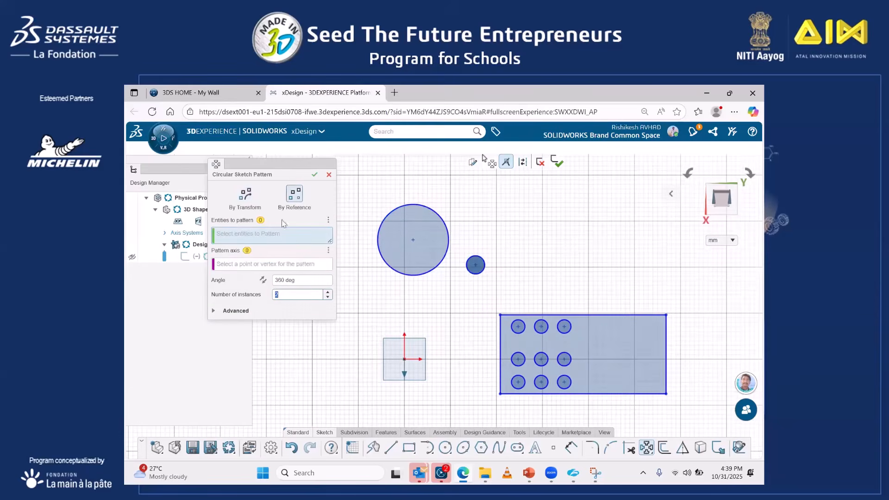
{"action": "left_click", "coordinate": [475, 264]}
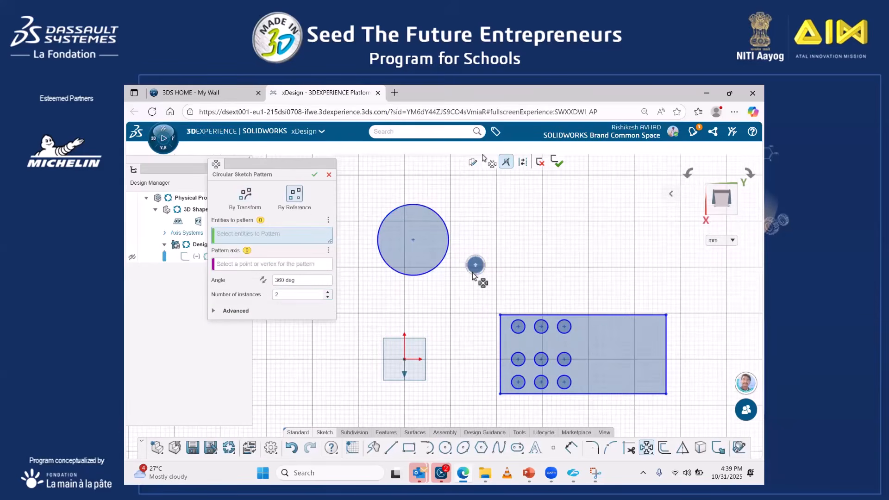
{"action": "left_click", "coordinate": [253, 264]}
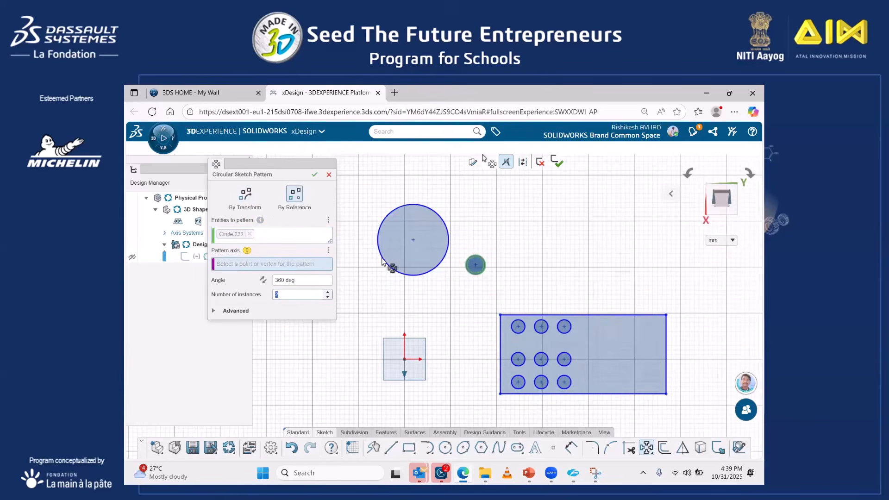
{"action": "left_click", "coordinate": [412, 240]}
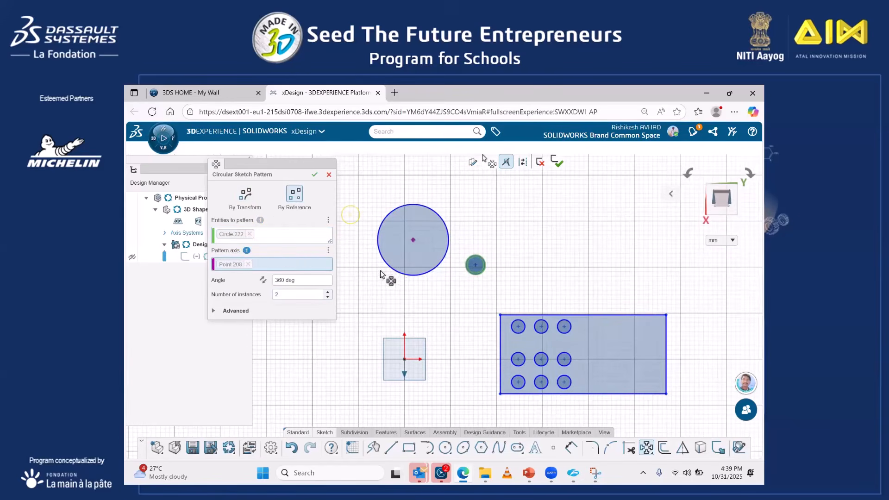
- Set the By Reference circular pattern to 5 instances around the large circle
{"action": "scroll", "coordinate": [408, 280], "scroll_direction": "down", "scroll_amount": 2}
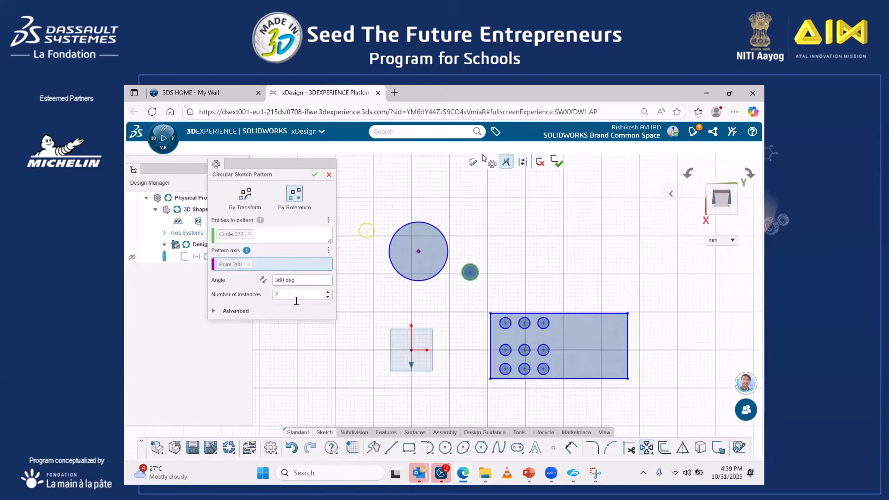
{"action": "left_click_drag", "start_coordinate": [291, 294], "coordinate": [276, 298]}
{"action": "type", "text": "5"}
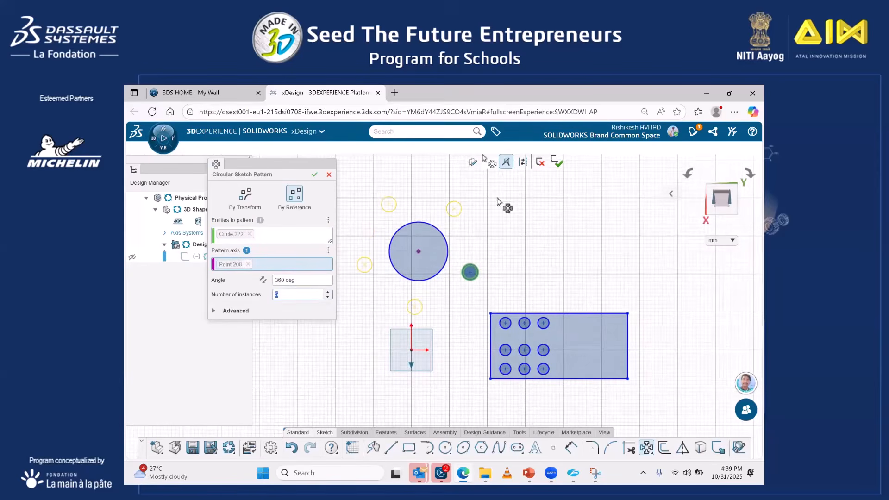
{"action": "scroll", "coordinate": [371, 229], "scroll_direction": "up", "scroll_amount": 1}
{"action": "scroll", "coordinate": [398, 223], "scroll_direction": "up", "scroll_amount": 1}
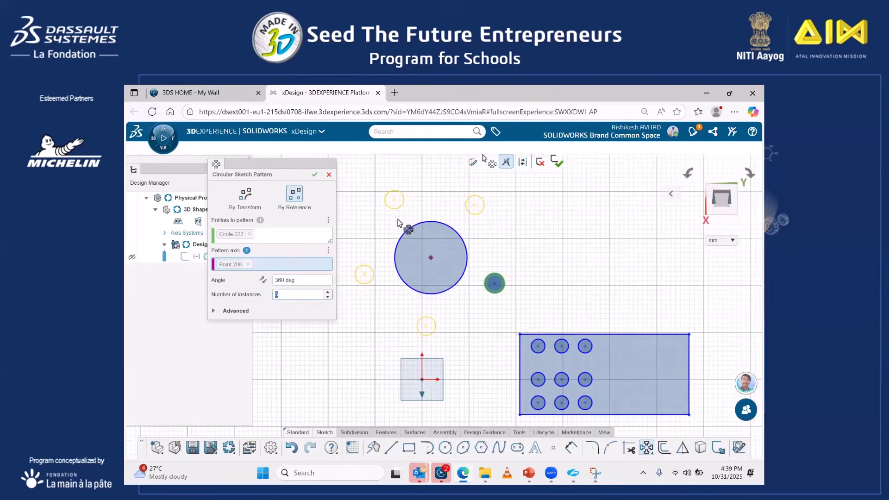
{"action": "scroll", "coordinate": [379, 217], "scroll_direction": "up", "scroll_amount": 1}
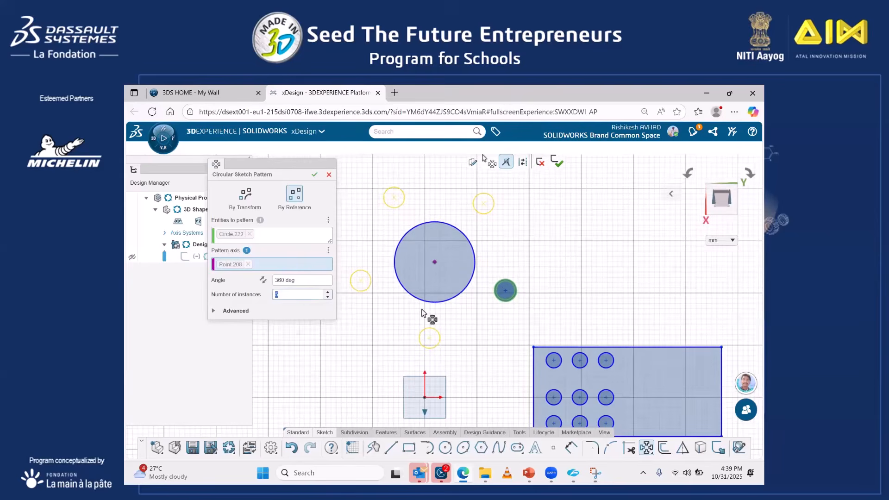
{"action": "scroll", "coordinate": [448, 233], "scroll_direction": "down", "scroll_amount": 1}
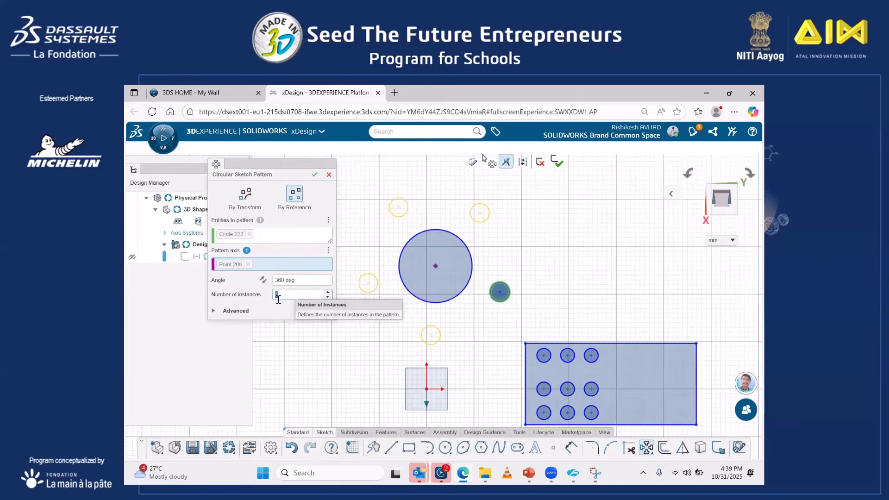
- Set the circular pattern to 10 instances over a 250-degree angle, with its direction reversed
{"action": "type", "text": "10"}
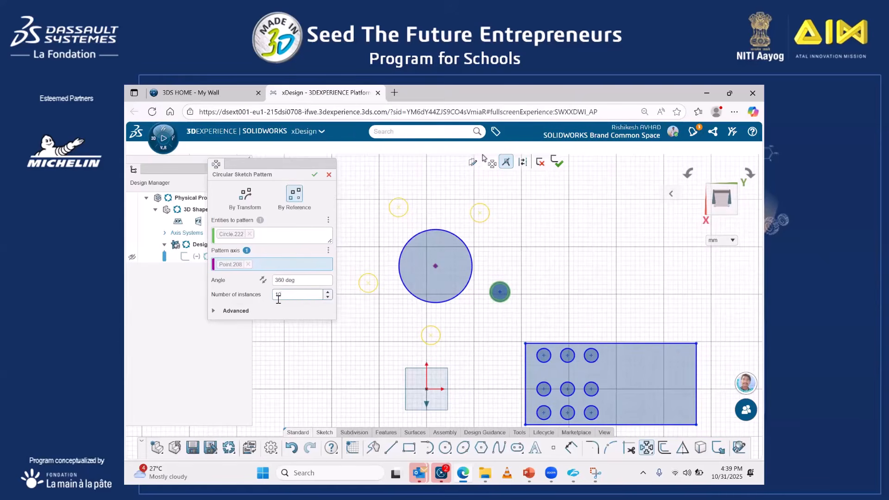
{"action": "key", "text": "Return"}
{"action": "left_click", "coordinate": [263, 280]}
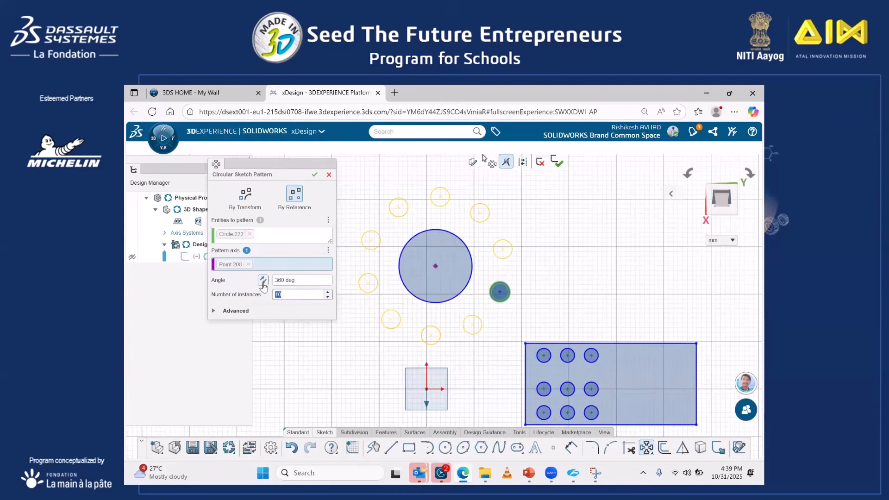
{"action": "left_click", "coordinate": [295, 280]}
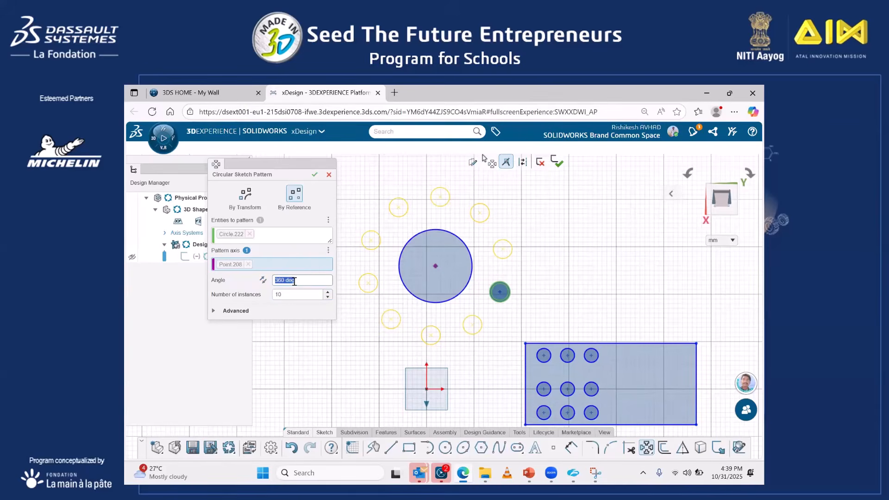
{"action": "type", "text": "250"}
{"action": "key", "text": "Return"}
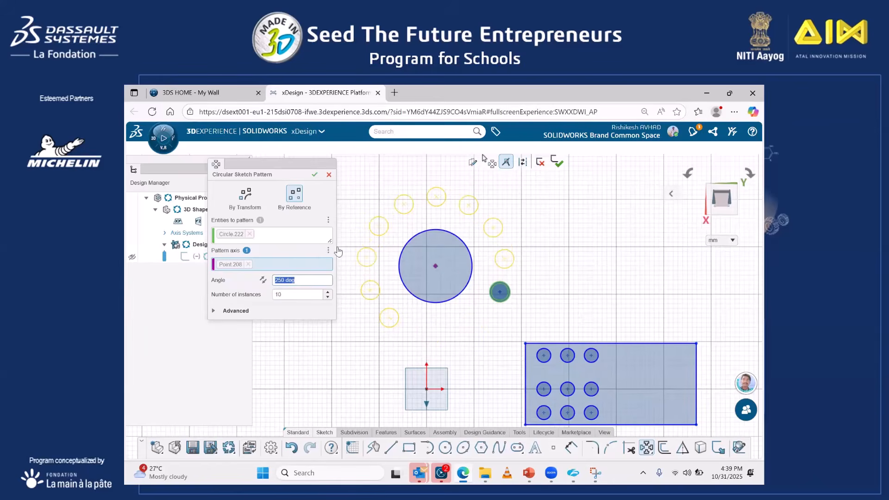
- Try the pattern without equal constraints and with its upper-left instance skipped, and cancel the Circular Sketch Pattern
{"action": "left_click", "coordinate": [214, 310]}
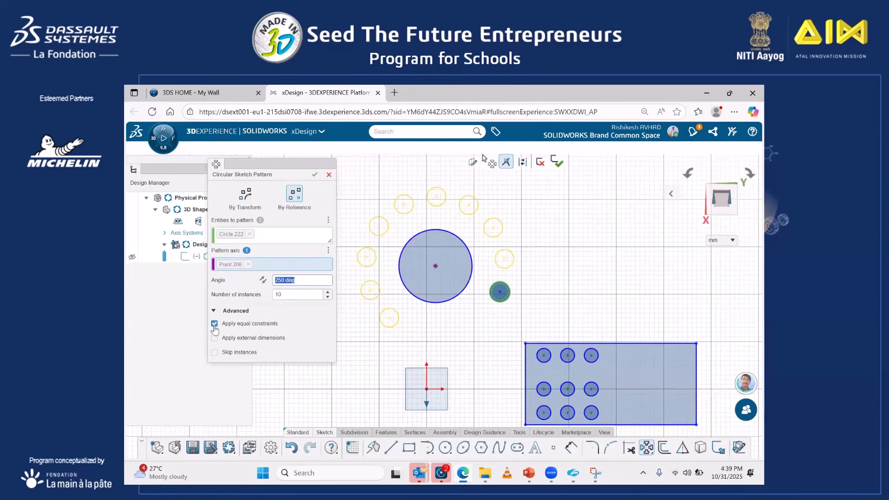
{"action": "left_click", "coordinate": [214, 324]}
{"action": "left_click", "coordinate": [214, 352]}
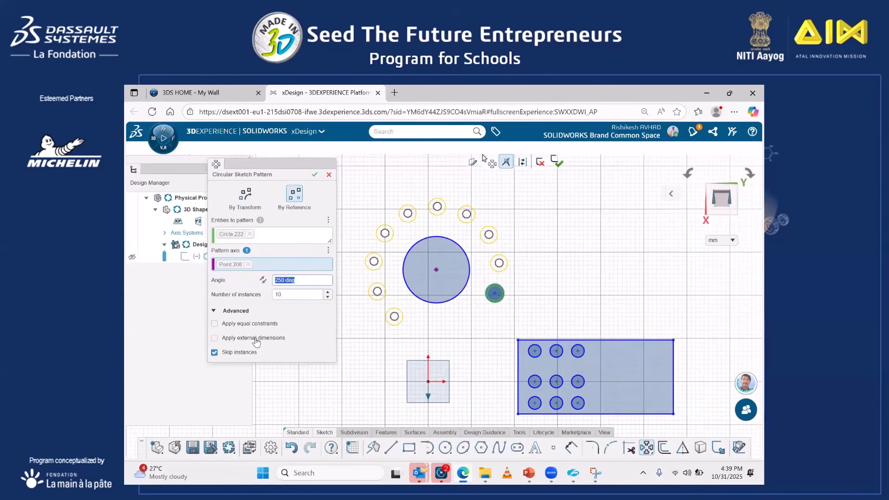
{"action": "left_click", "coordinate": [385, 233]}
{"action": "scroll", "coordinate": [384, 239], "scroll_direction": "down", "scroll_amount": 1}
{"action": "scroll", "coordinate": [384, 286], "scroll_direction": "up", "scroll_amount": 1}
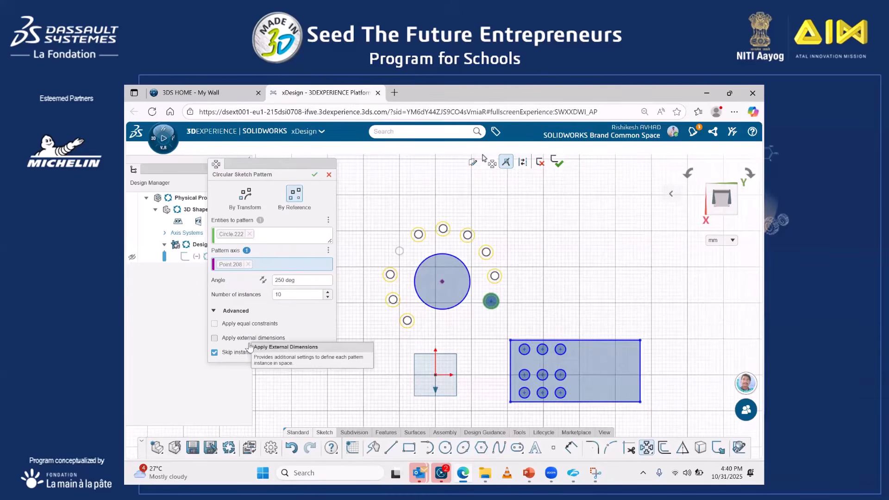
{"action": "left_click", "coordinate": [328, 176]}
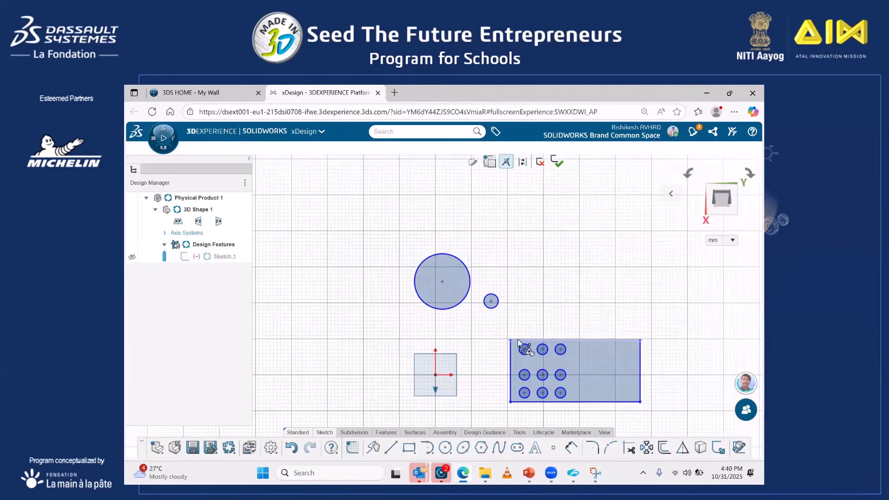
- Delete the large circle and the small circle beside it, above the rectangle
{"action": "scroll", "coordinate": [517, 339], "scroll_direction": "up", "scroll_amount": 1}
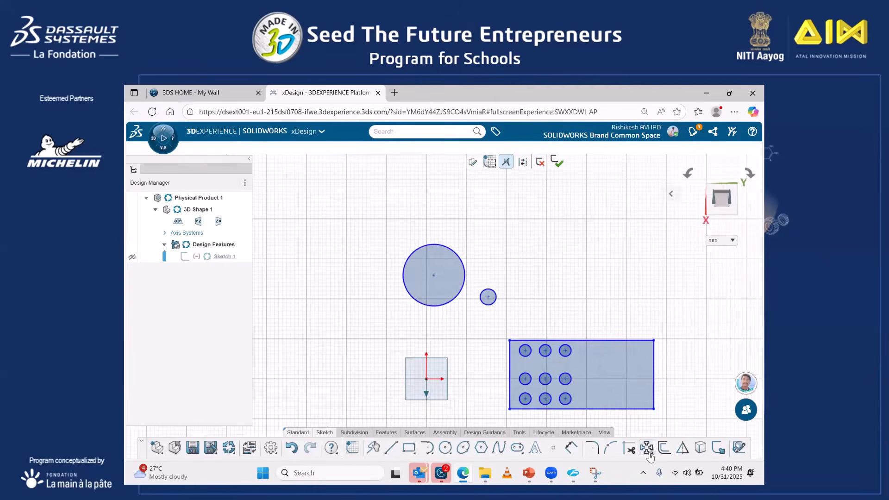
{"action": "left_click", "coordinate": [649, 454]}
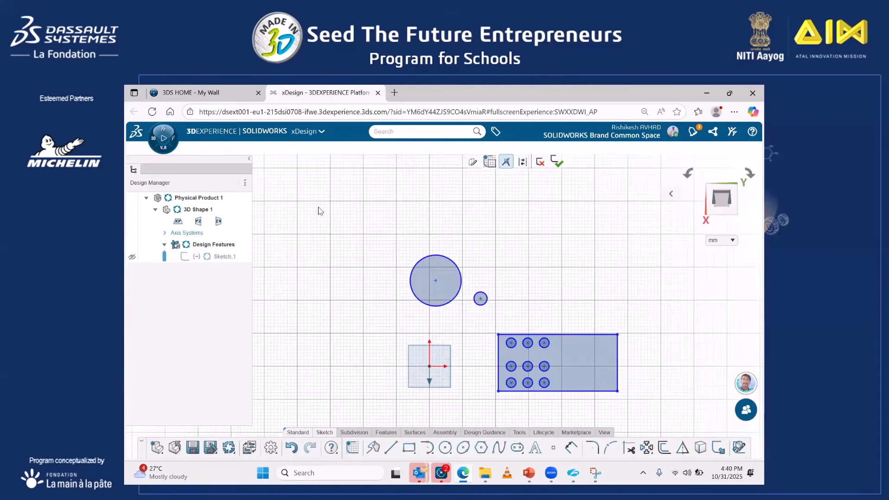
{"action": "mouse_move", "coordinate": [332, 214]}
{"action": "left_mouse_down"}
{"action": "mouse_move", "coordinate": [489, 310]}
{"action": "mouse_move", "coordinate": [560, 342]}
{"action": "mouse_move", "coordinate": [555, 327]}
{"action": "mouse_move", "coordinate": [514, 303]}
{"action": "left_mouse_up"}
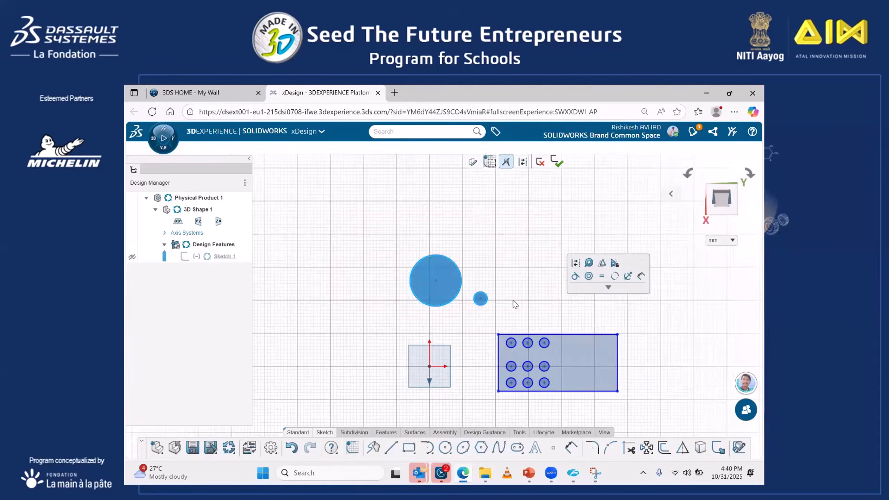
{"action": "key", "text": "Delete"}
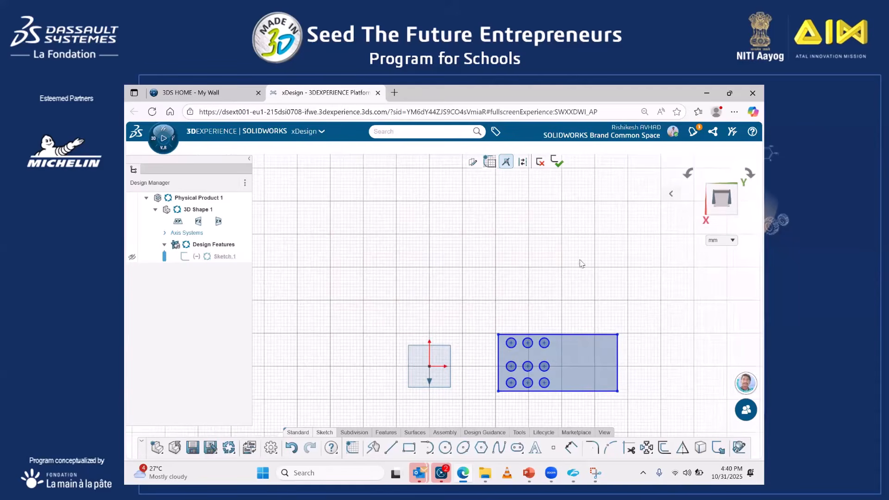
- Switch to PowerPoint to check the Agenda slide, and return to xDesign
{"action": "left_click", "coordinate": [596, 410]}
{"action": "left_click", "coordinate": [530, 472]}
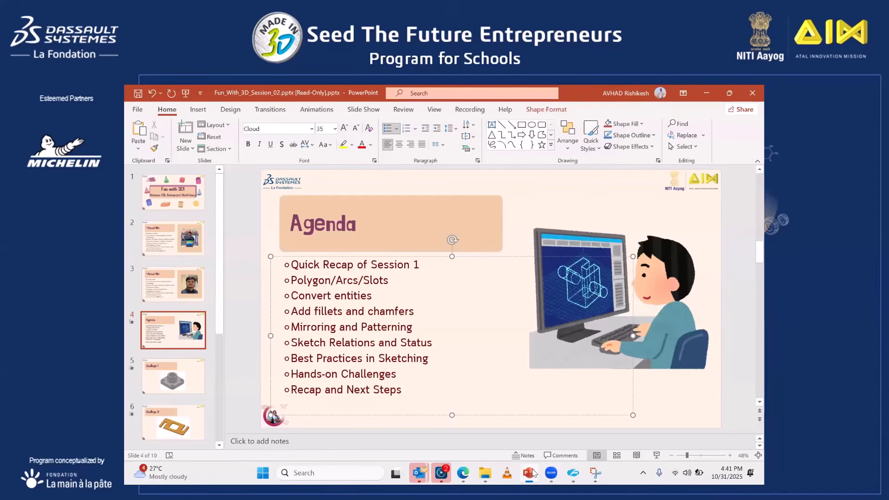
{"action": "left_click", "coordinate": [529, 472]}
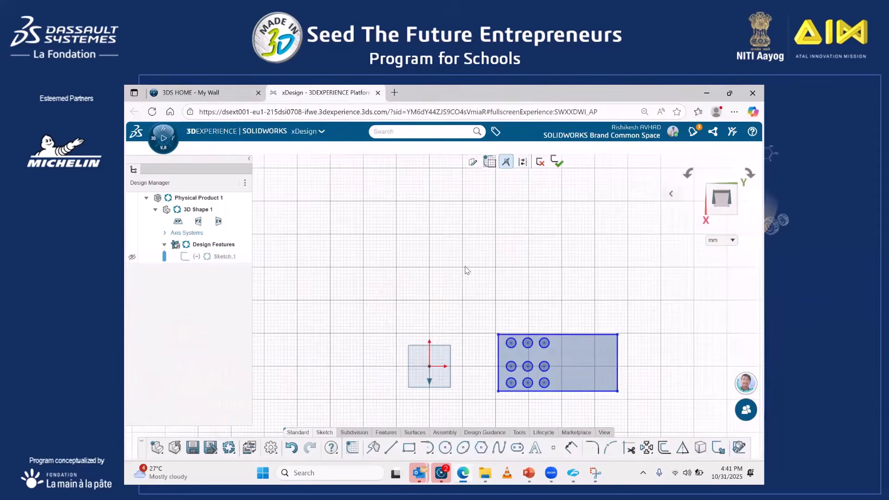
- Sketch a center rectangle about 703 mm wide, centered on the origin
{"action": "left_click", "coordinate": [413, 451]}
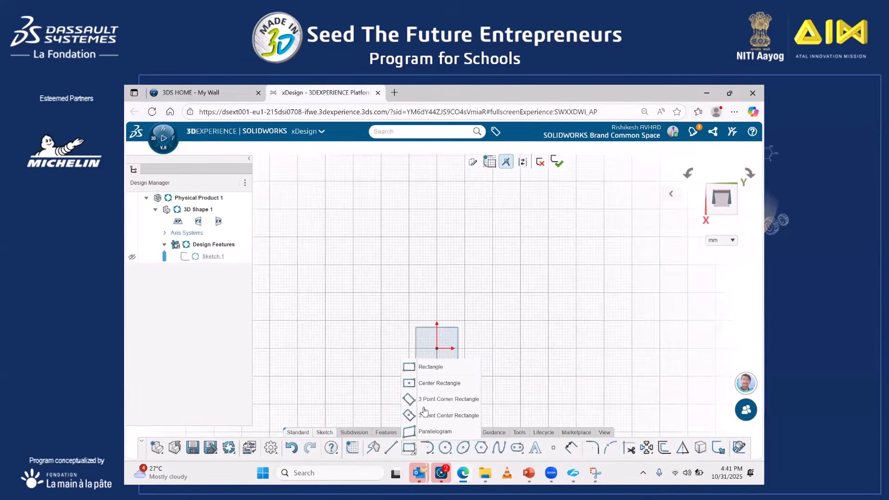
{"action": "left_click", "coordinate": [428, 368]}
{"action": "left_click", "coordinate": [436, 348]}
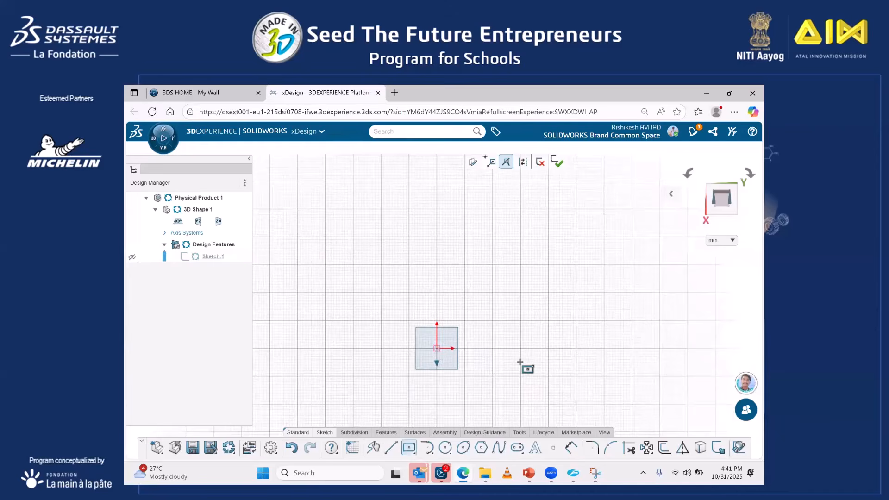
{"action": "left_click", "coordinate": [535, 387]}
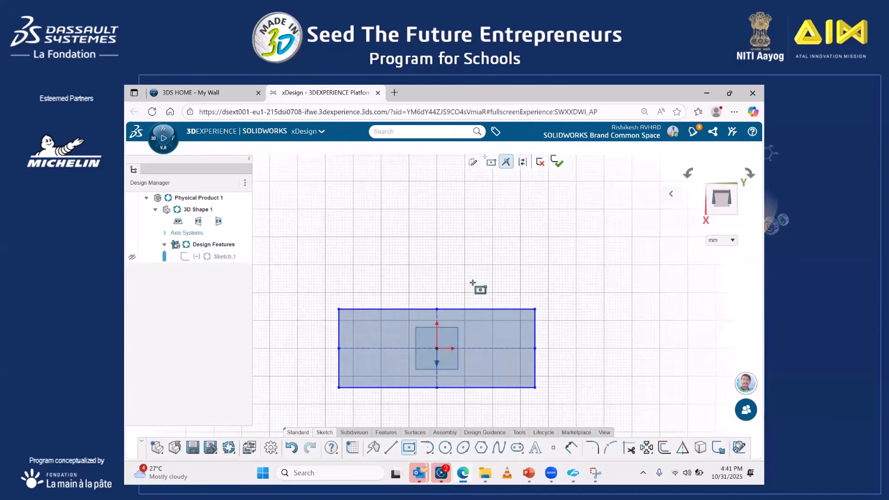
{"action": "key", "text": "Escape"}
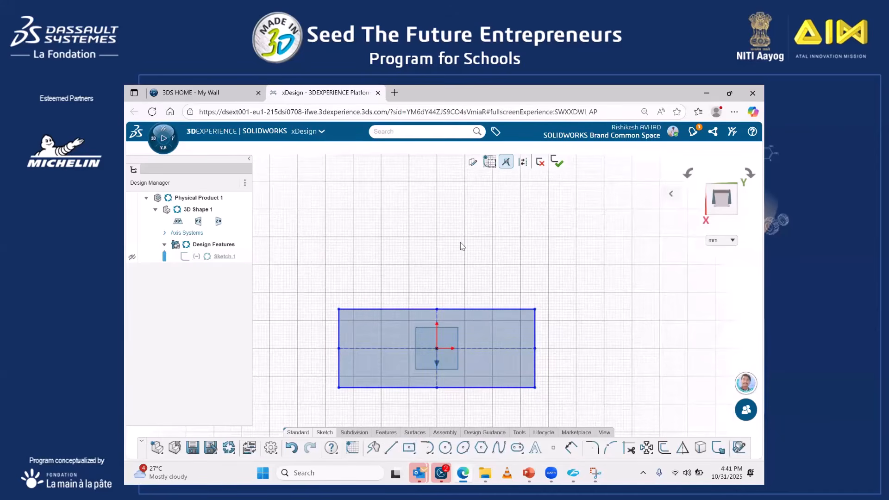
{"action": "key", "text": "s"}
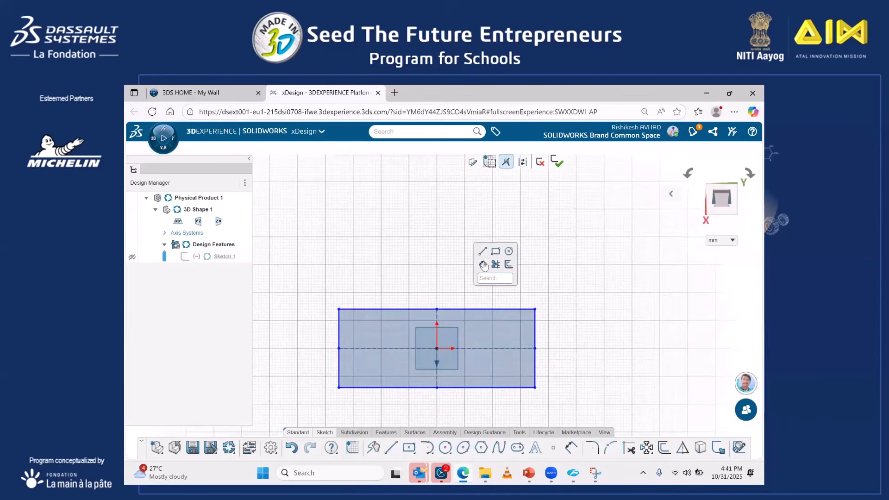
{"action": "left_click", "coordinate": [482, 264]}
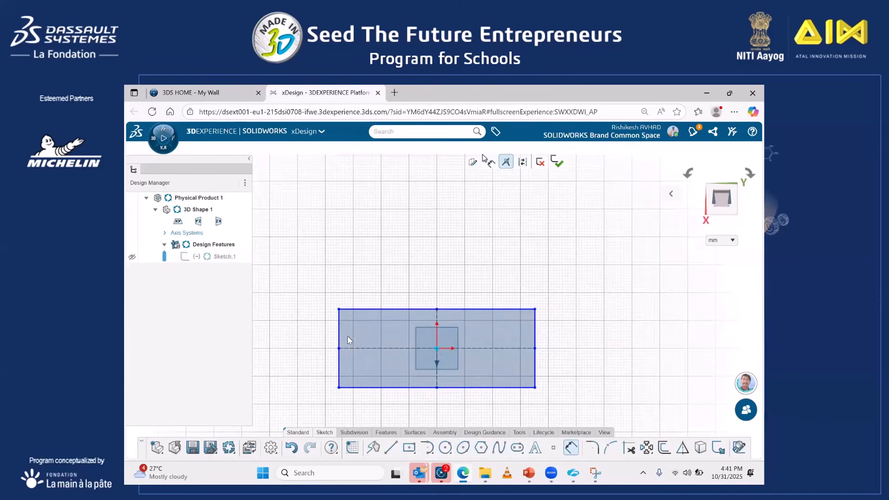
{"action": "key", "text": "Escape"}
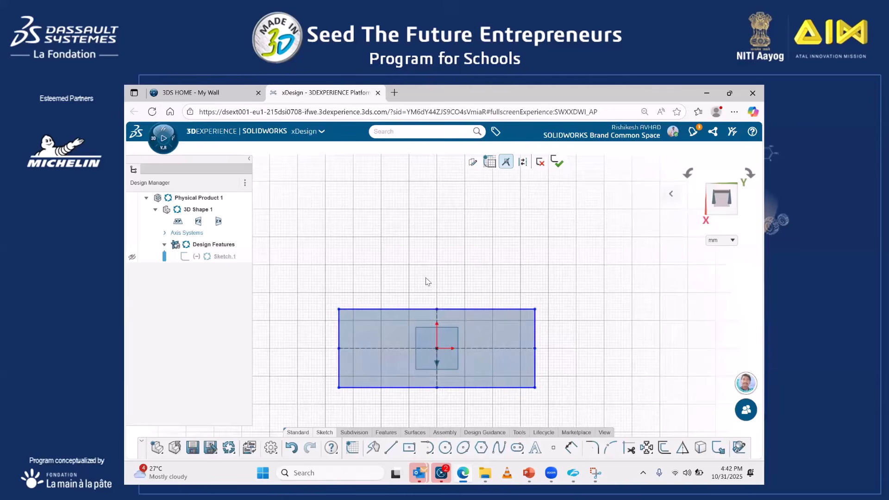
- Dimension the rectangle to 50 mm wide and 30 mm high
{"action": "key", "text": "s"}
{"action": "left_click", "coordinate": [450, 297]}
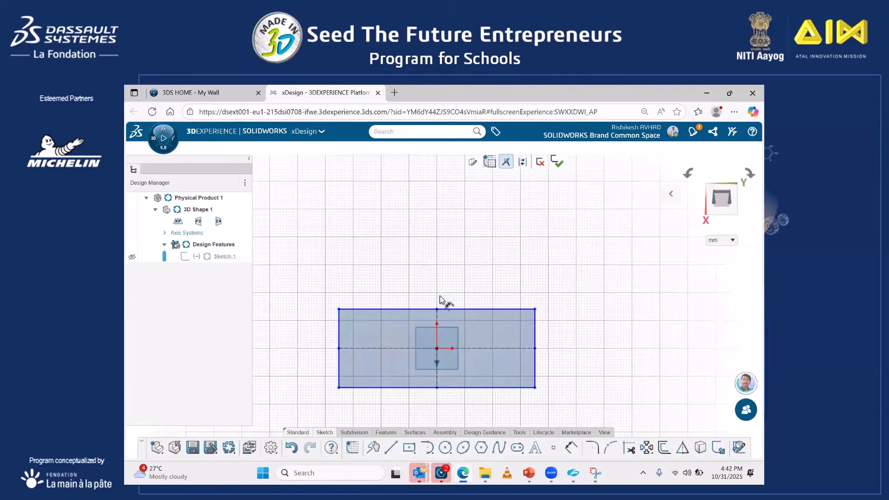
{"action": "left_click", "coordinate": [409, 308]}
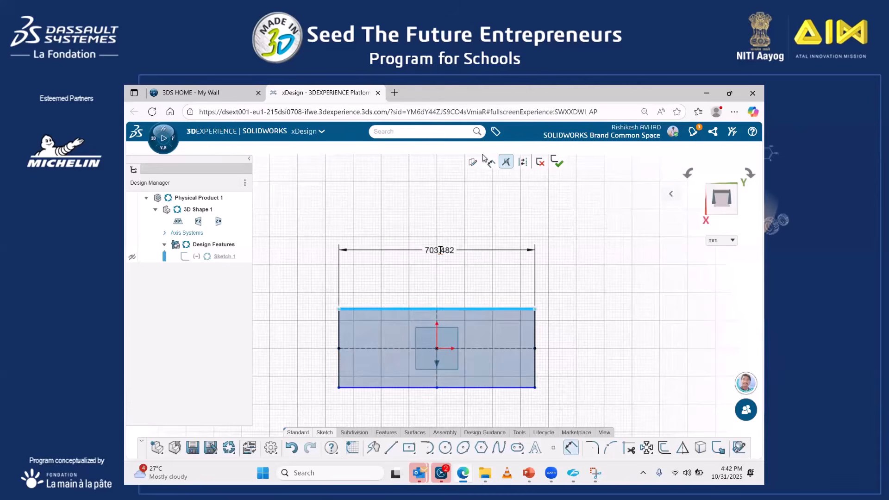
{"action": "left_click", "coordinate": [440, 250]}
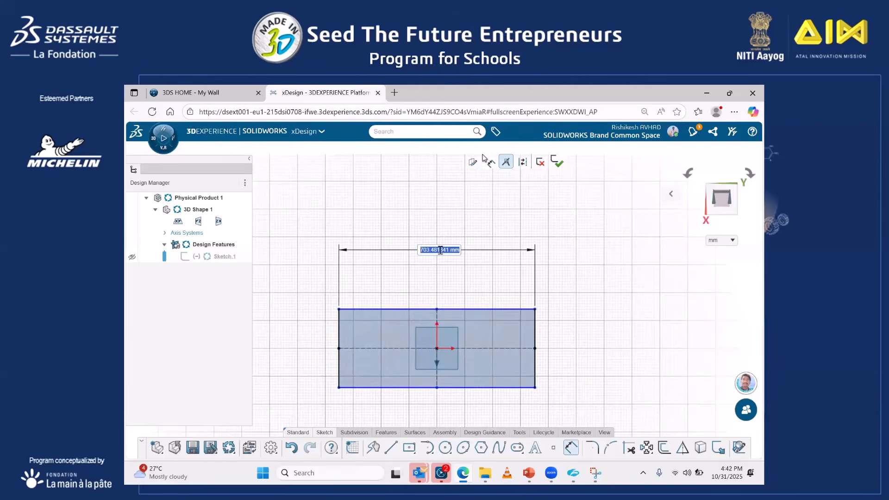
{"action": "type", "text": "50"}
{"action": "key", "text": "Return"}
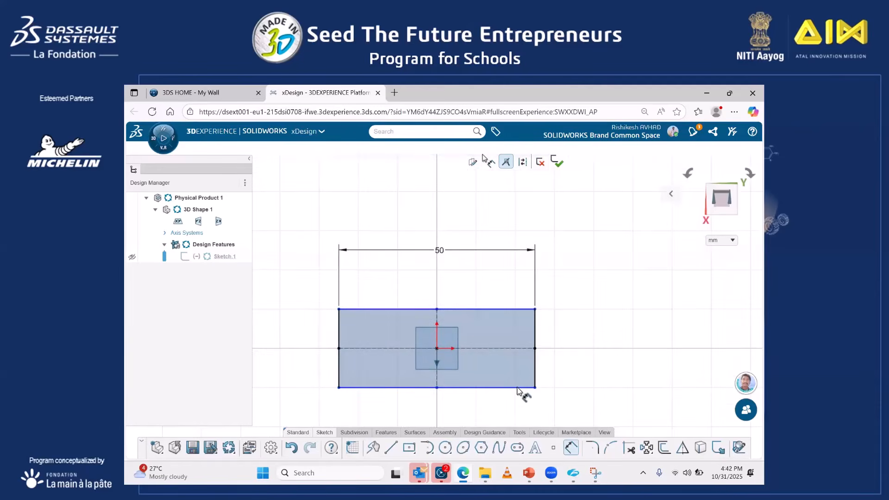
{"action": "left_click", "coordinate": [535, 374]}
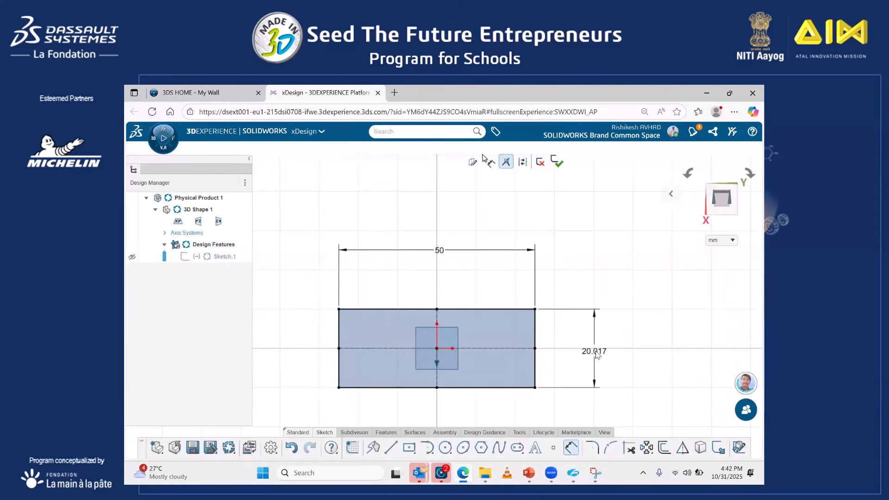
{"action": "left_click", "coordinate": [596, 351]}
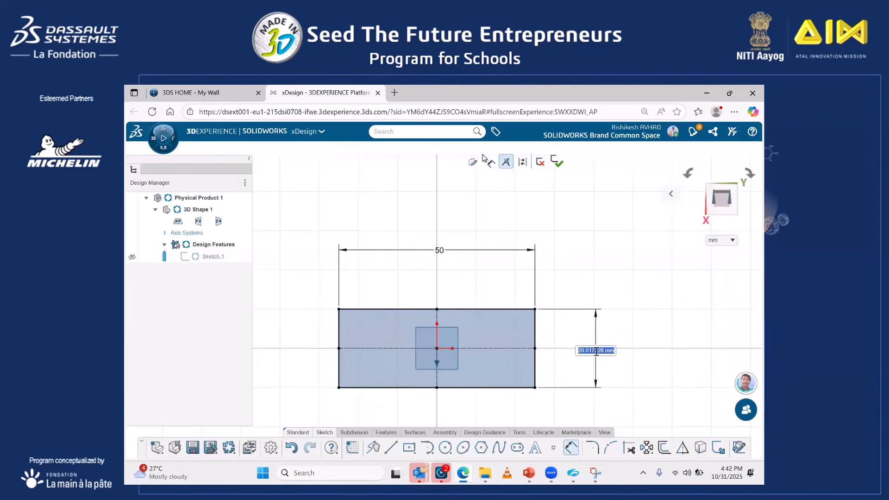
{"action": "type", "text": "30"}
{"action": "key", "text": "Return"}
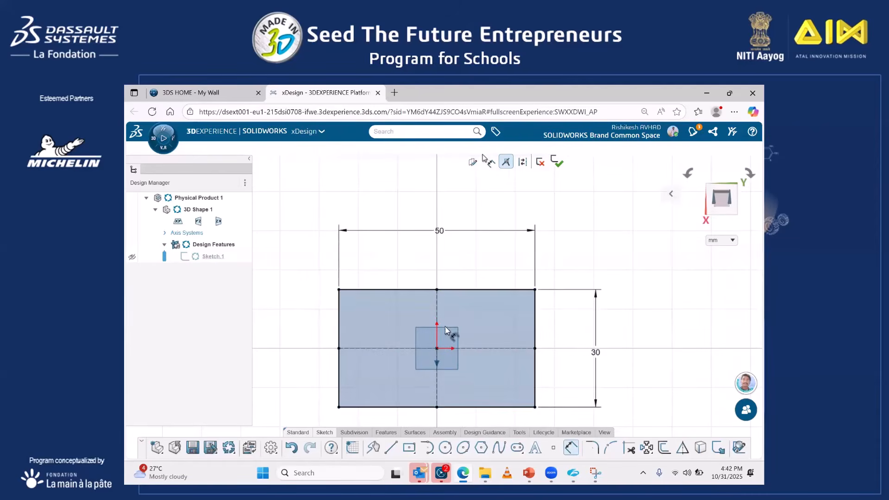
- Sketch a circle about 21 mm in diameter centered on the origin inside the rectangle
{"action": "scroll", "coordinate": [445, 330], "scroll_direction": "down", "scroll_amount": 2}
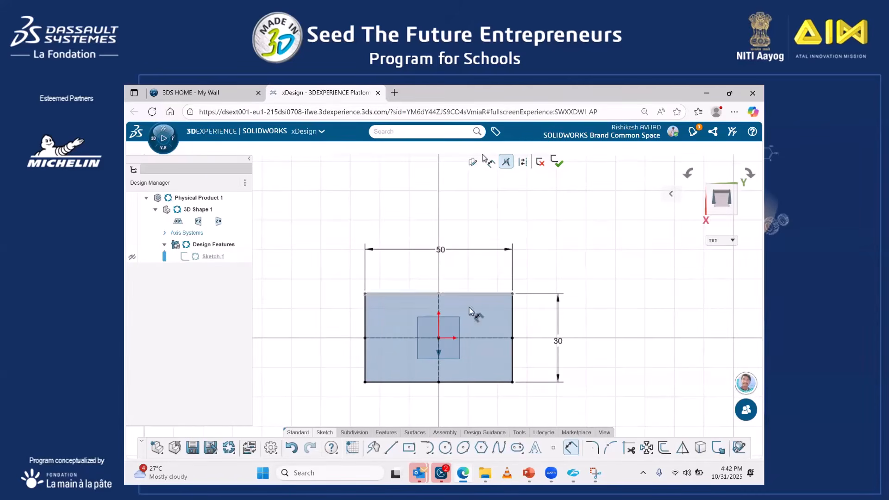
{"action": "left_click", "coordinate": [438, 337]}
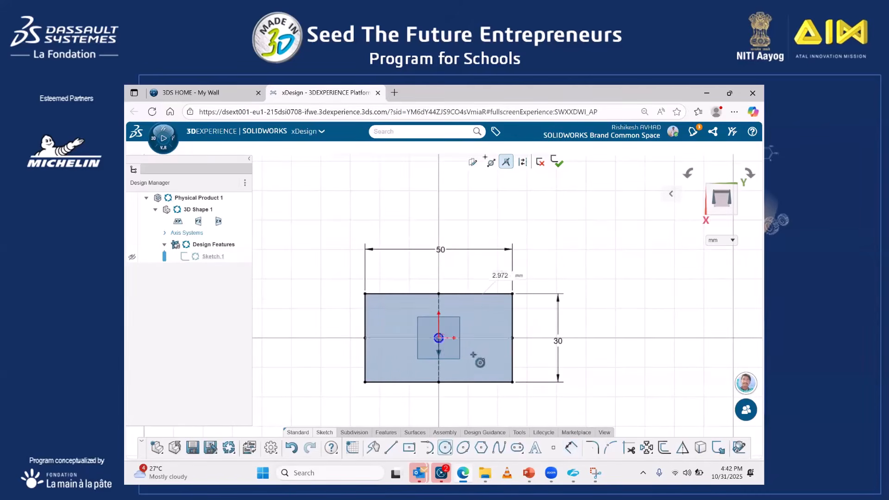
{"action": "left_click", "coordinate": [467, 347]}
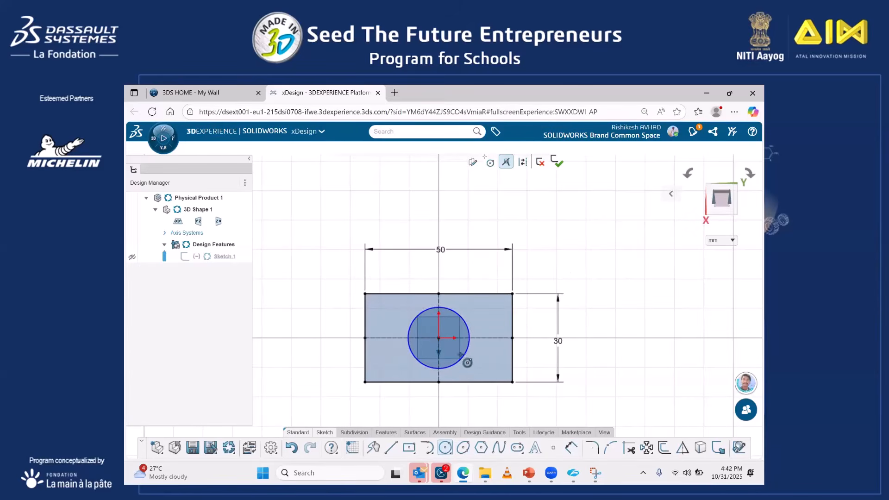
- Dimension the central circle's diameter to 20 mm
{"action": "right_click", "coordinate": [483, 362]}
{"action": "left_click", "coordinate": [495, 383]}
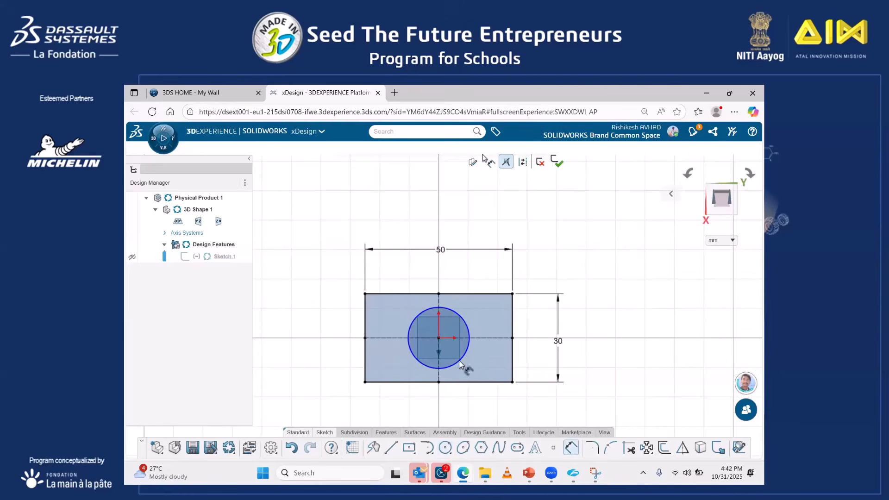
{"action": "left_click", "coordinate": [460, 363]}
{"action": "left_click", "coordinate": [597, 333]}
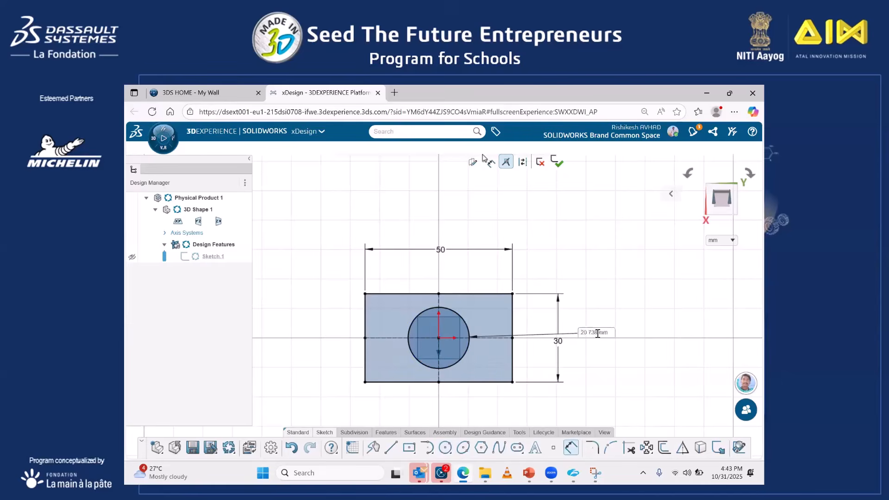
{"action": "type", "text": "20"}
{"action": "key", "text": "Return"}
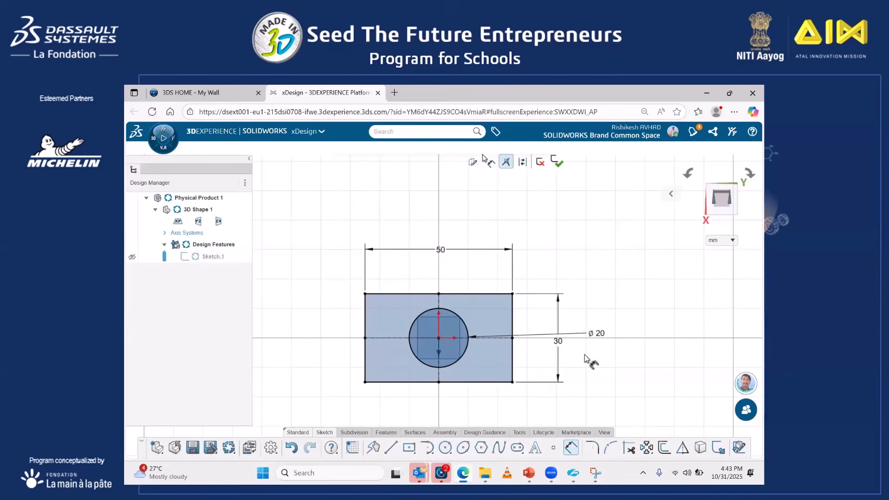
- Sketch a small circle about 4.4 mm in diameter near the rectangle's lower-left corner
{"action": "left_click", "coordinate": [445, 447]}
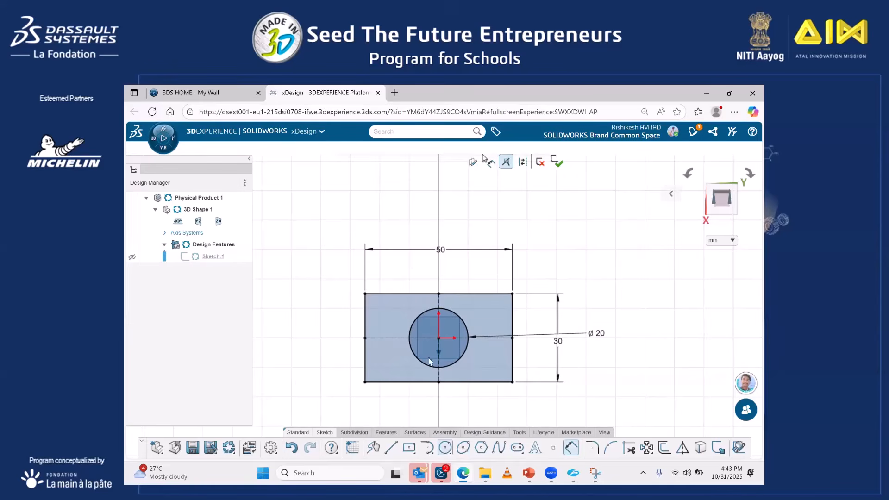
{"action": "left_click", "coordinate": [378, 366]}
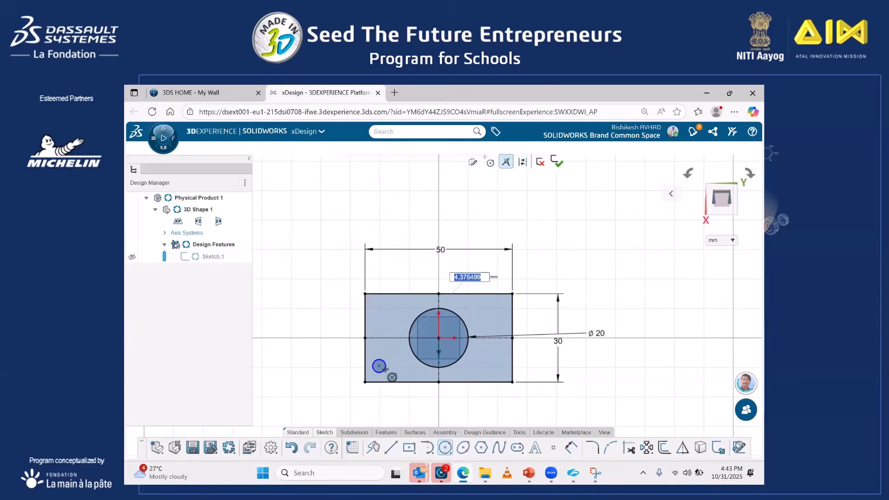
{"action": "left_click", "coordinate": [382, 366]}
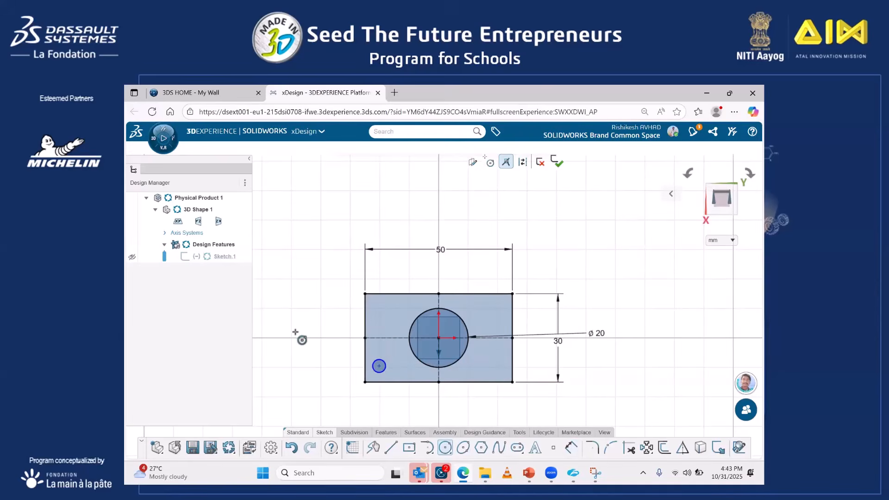
{"action": "key", "text": "Escape"}
- Dimension the horizontal distance between the small circle's center and the origin to 20 mm
{"action": "left_click", "coordinate": [379, 367]}
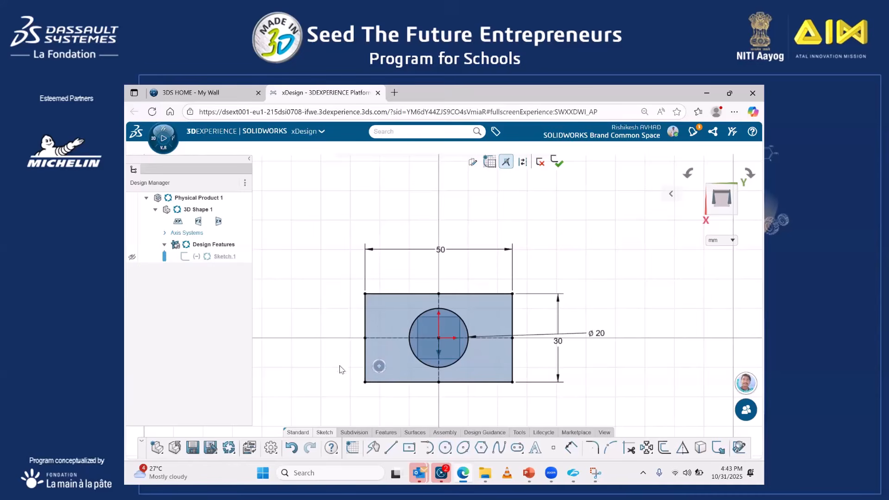
{"action": "right_click", "coordinate": [320, 367]}
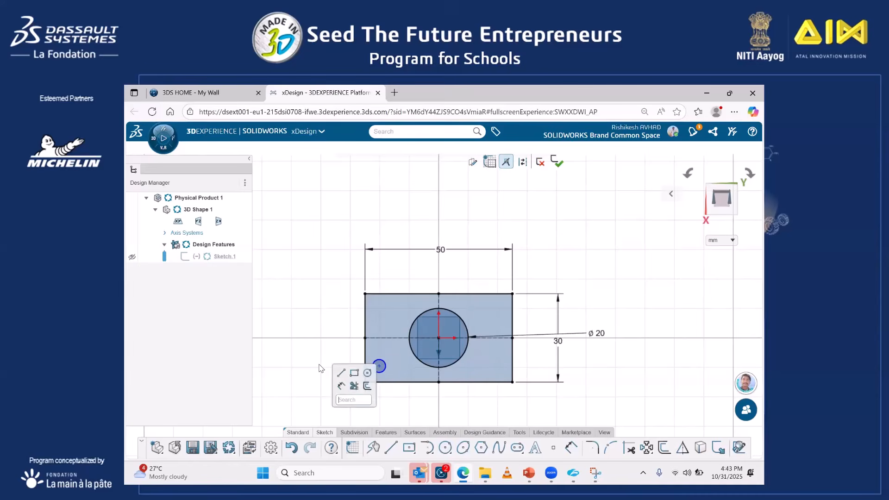
{"action": "left_click", "coordinate": [341, 386]}
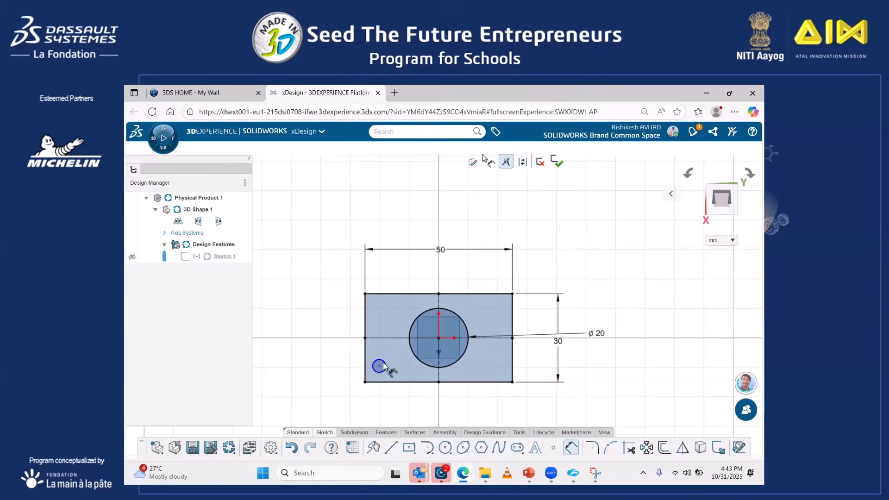
{"action": "left_click", "coordinate": [438, 336]}
{"action": "left_click", "coordinate": [394, 315]}
{"action": "type", "text": "20"}
{"action": "key", "text": "Return"}
{"action": "key", "text": "Escape"}
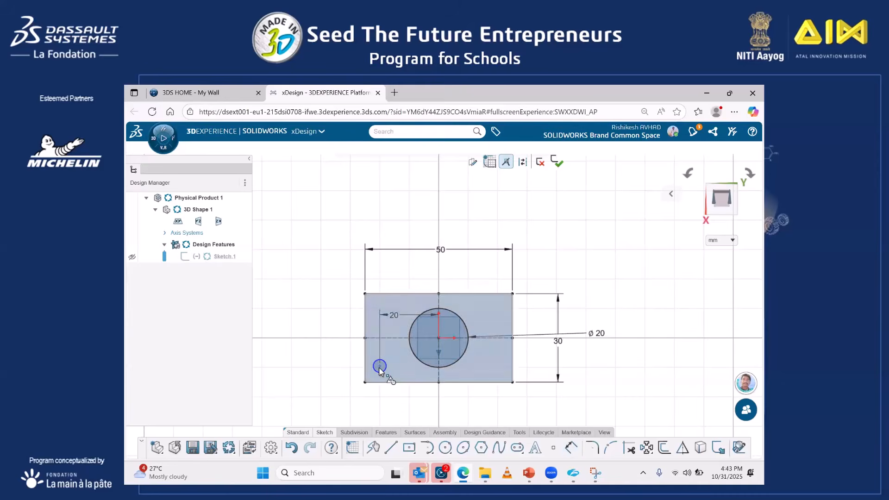
{"action": "left_click", "coordinate": [379, 366]}
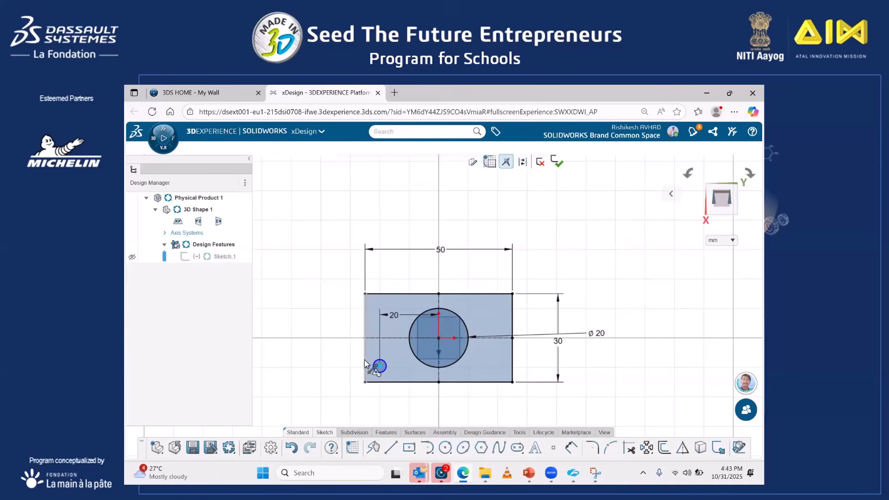
{"action": "left_click", "coordinate": [364, 359]}
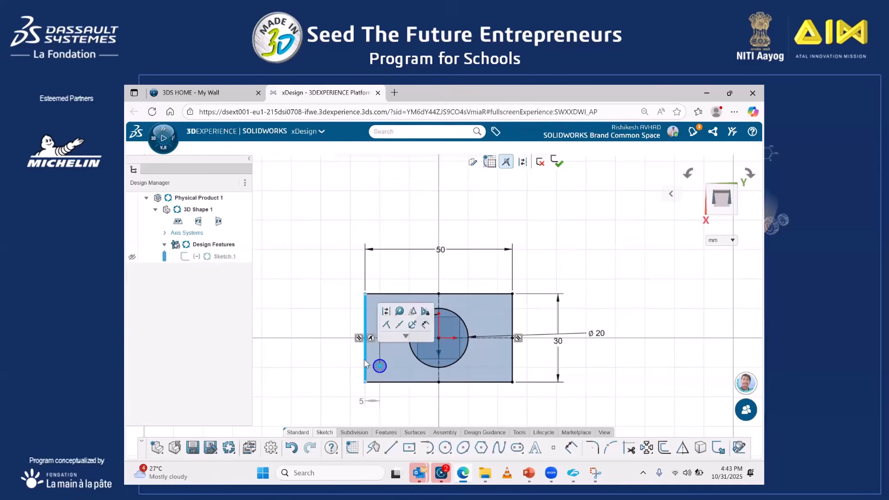
{"action": "left_click", "coordinate": [372, 338]}
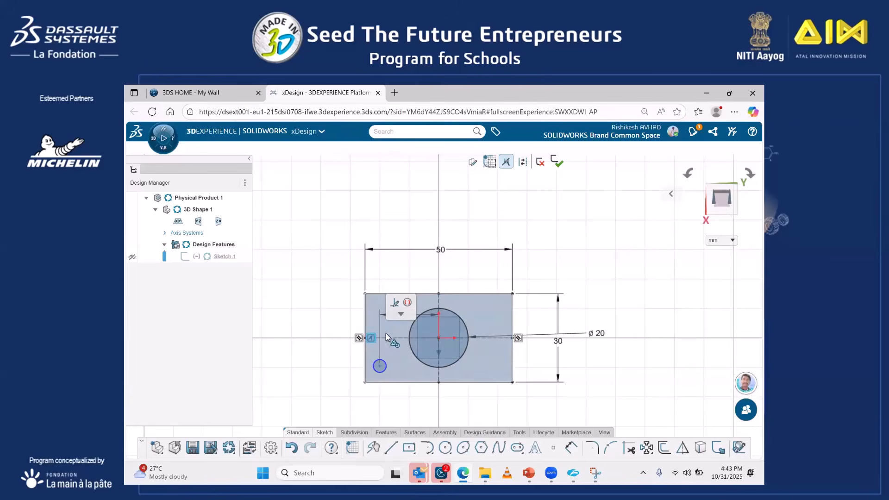
{"action": "left_click", "coordinate": [379, 366]}
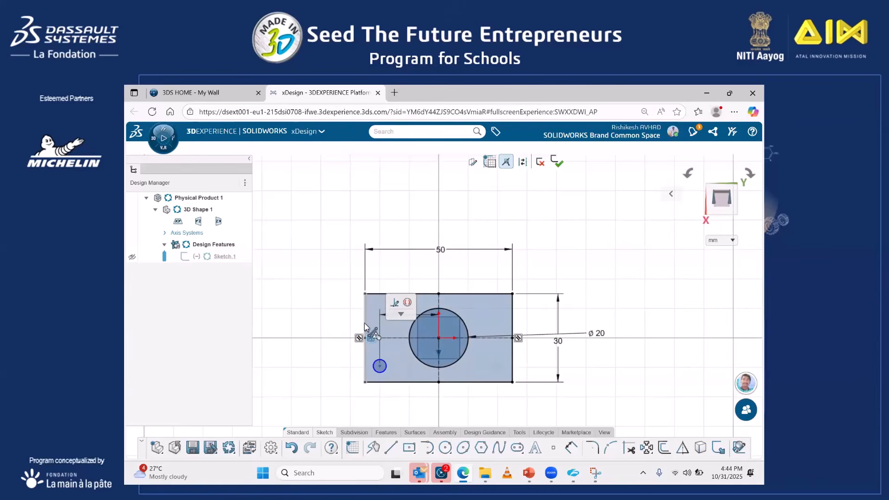
{"action": "left_click", "coordinate": [401, 315]}
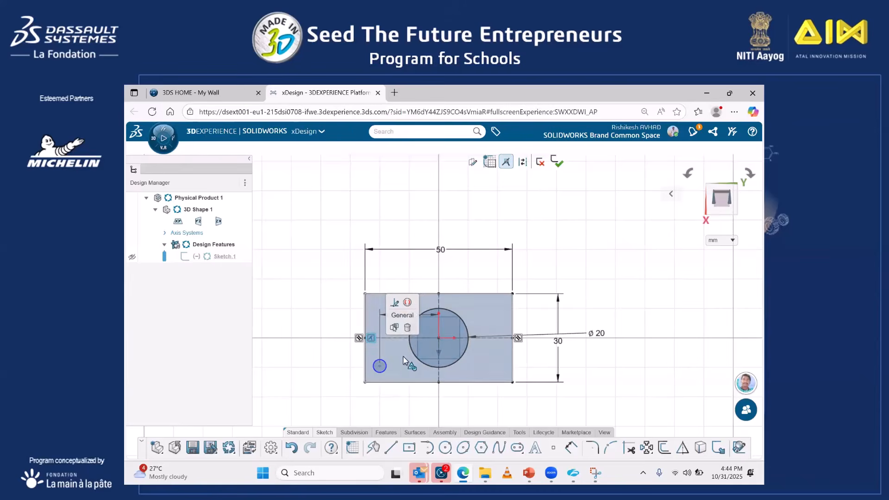
{"action": "left_click", "coordinate": [393, 355]}
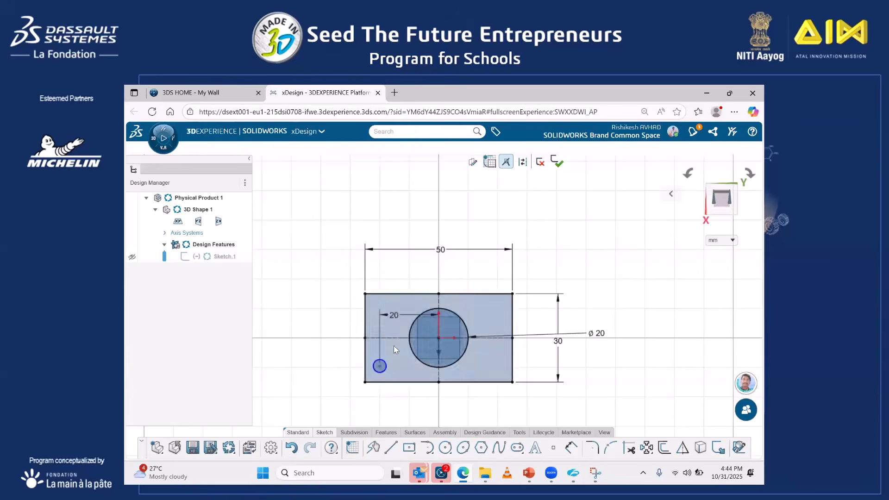
- Delete the 20 mm horizontal dimension between the small circle's center and the origin
{"action": "left_click", "coordinate": [398, 316]}
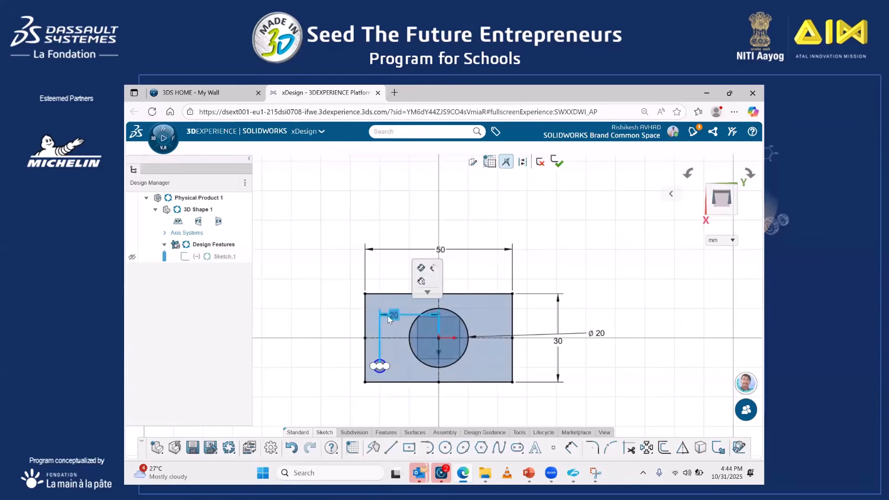
{"action": "key", "text": "Delete"}
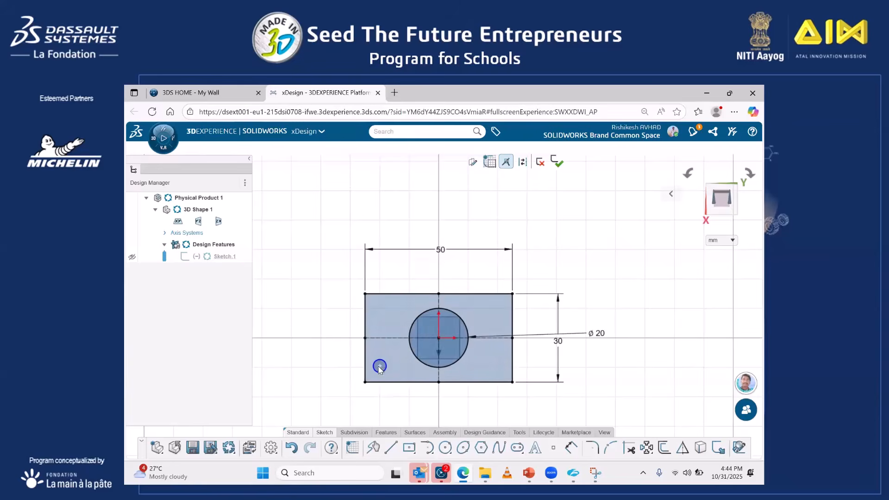
- Try a coincident relation between the small circle's center and the rectangle's left edge, and undo it
{"action": "left_click", "coordinate": [378, 366]}
{"action": "left_click", "coordinate": [365, 352]}
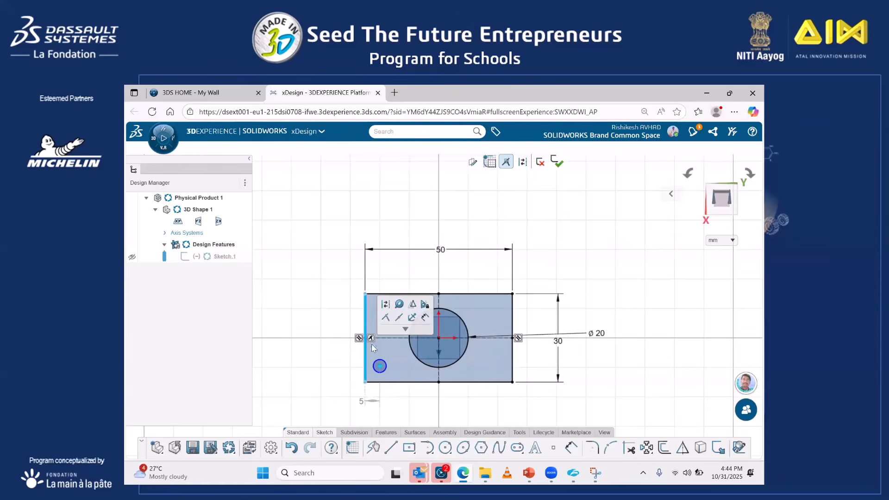
{"action": "left_click", "coordinate": [385, 317]}
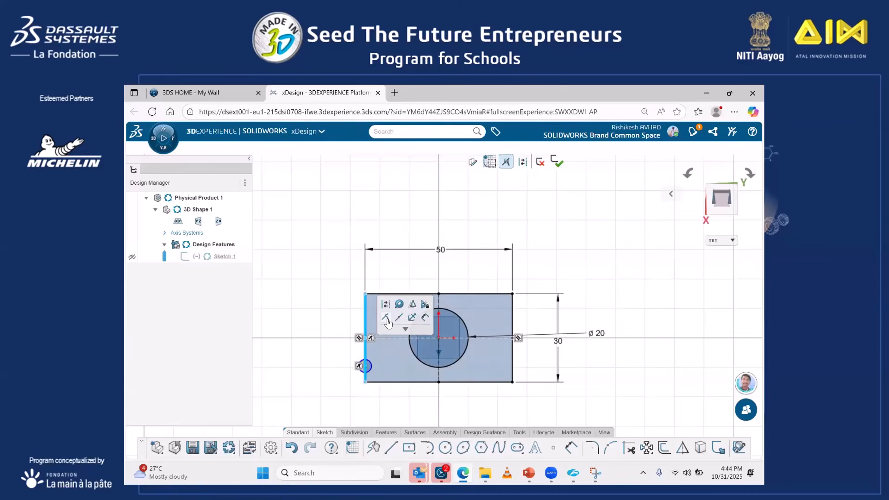
{"action": "left_click", "coordinate": [382, 363]}
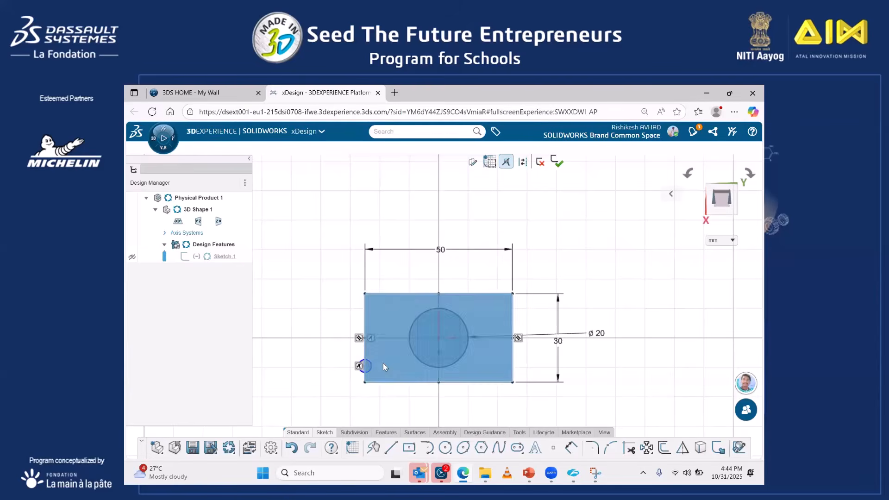
{"action": "key", "text": "ctrl+z"}
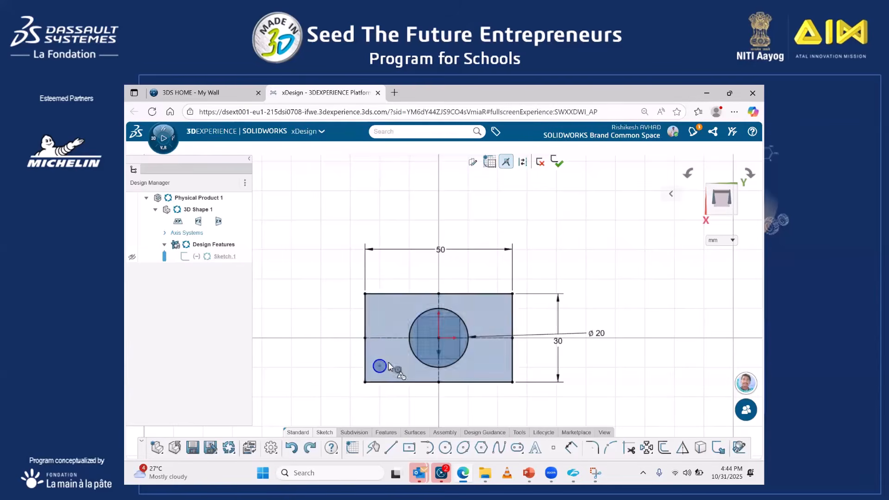
- Make the small circle's center coincident with the origin and enlarge it to about half the 20 mm circle's diameter
{"action": "left_click", "coordinate": [439, 338]}
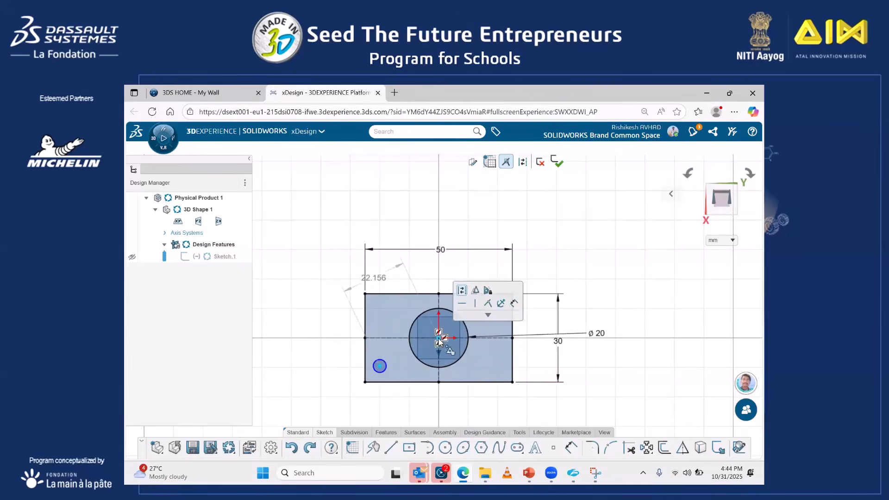
{"action": "left_click", "coordinate": [546, 400]}
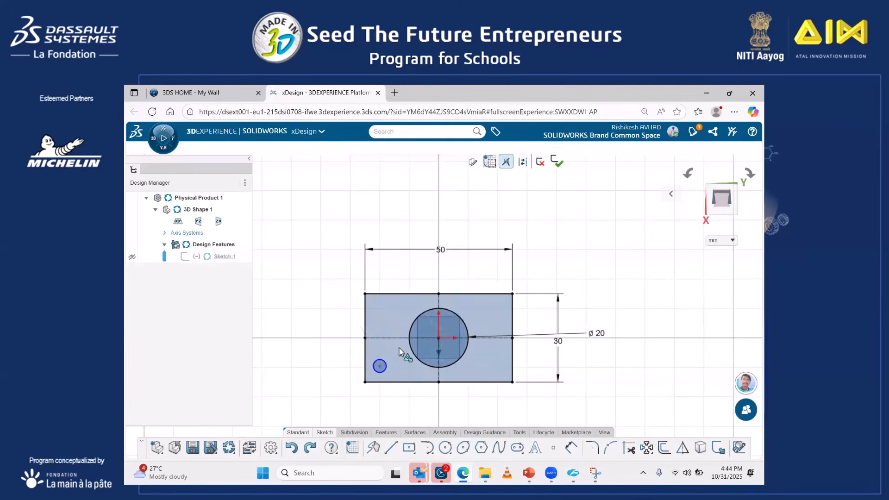
{"action": "left_click", "coordinate": [386, 367]}
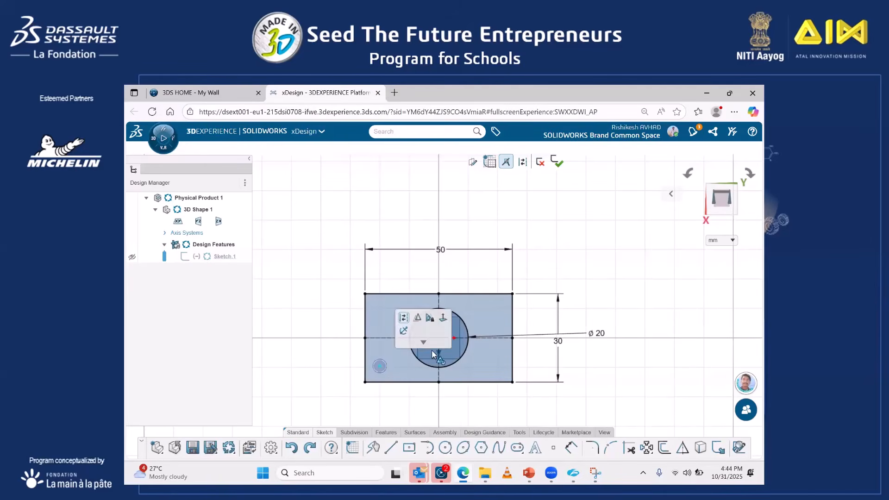
{"action": "left_click", "coordinate": [438, 338]}
{"action": "left_click", "coordinate": [437, 337]}
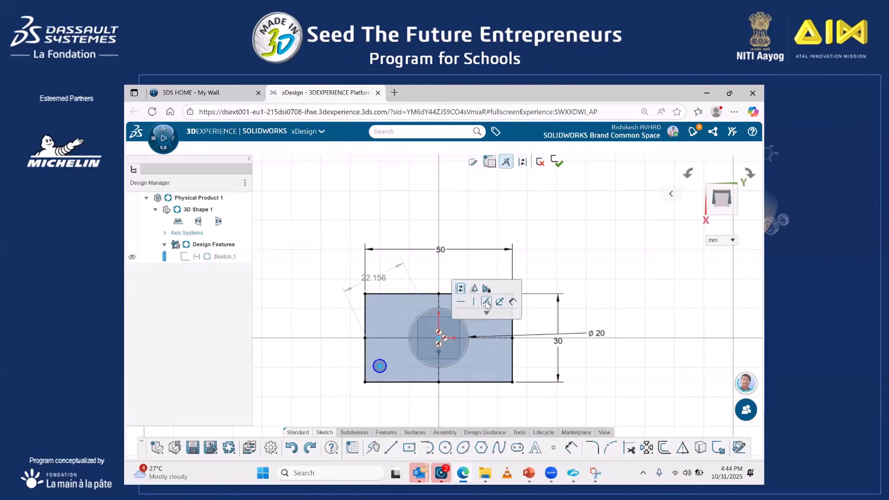
{"action": "scroll", "coordinate": [433, 338], "scroll_direction": "up", "scroll_amount": 3}
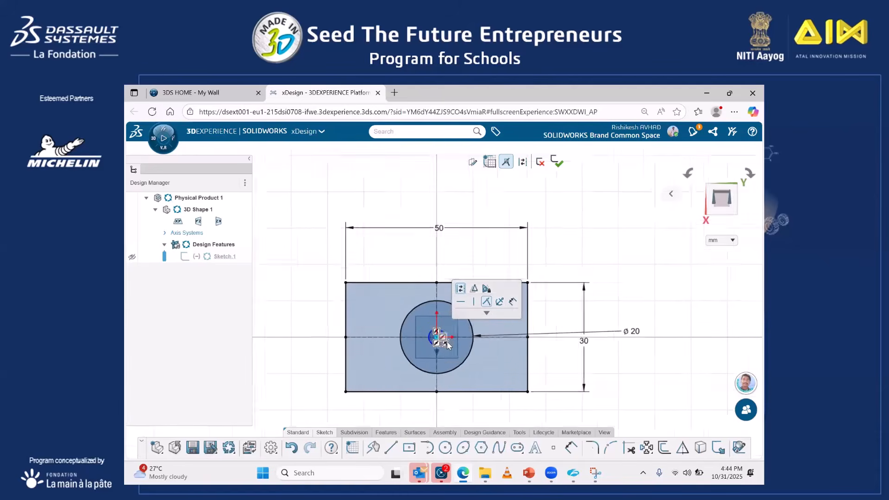
{"action": "left_click", "coordinate": [486, 313]}
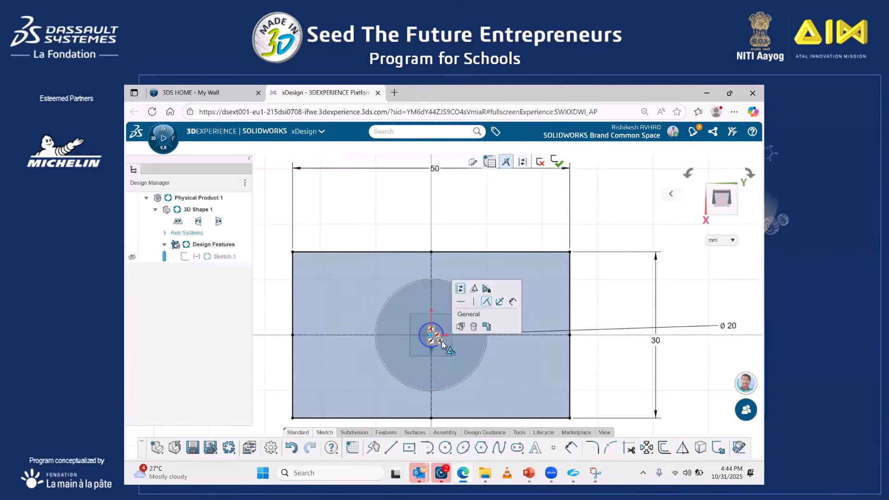
{"action": "scroll", "coordinate": [437, 351], "scroll_direction": "down", "scroll_amount": 2}
{"action": "scroll", "coordinate": [437, 351], "scroll_direction": "down", "scroll_amount": 1}
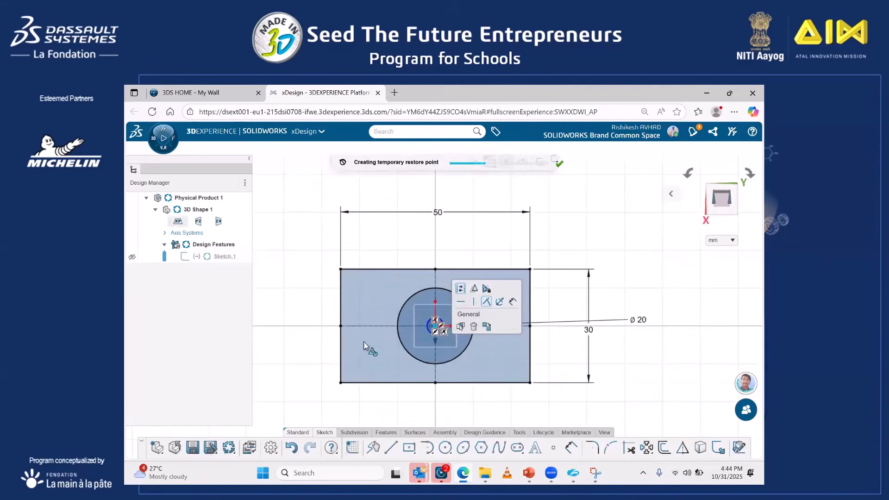
{"action": "left_click", "coordinate": [299, 321]}
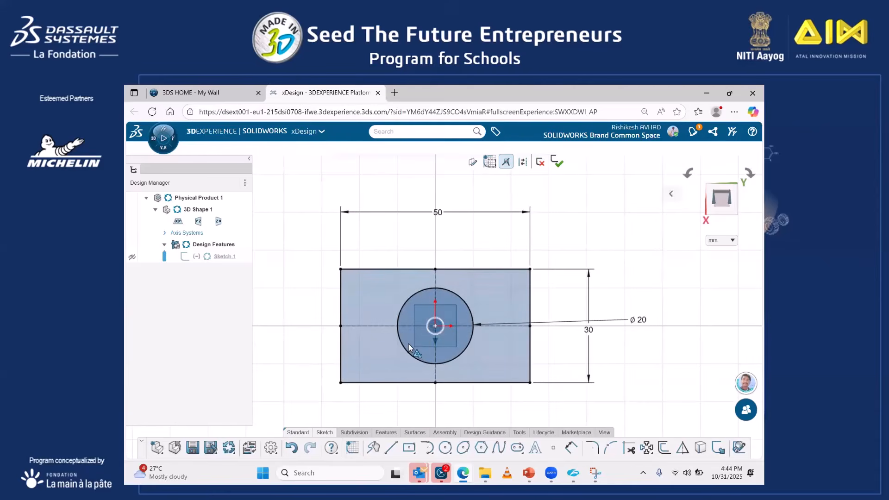
{"action": "left_click", "coordinate": [448, 318]}
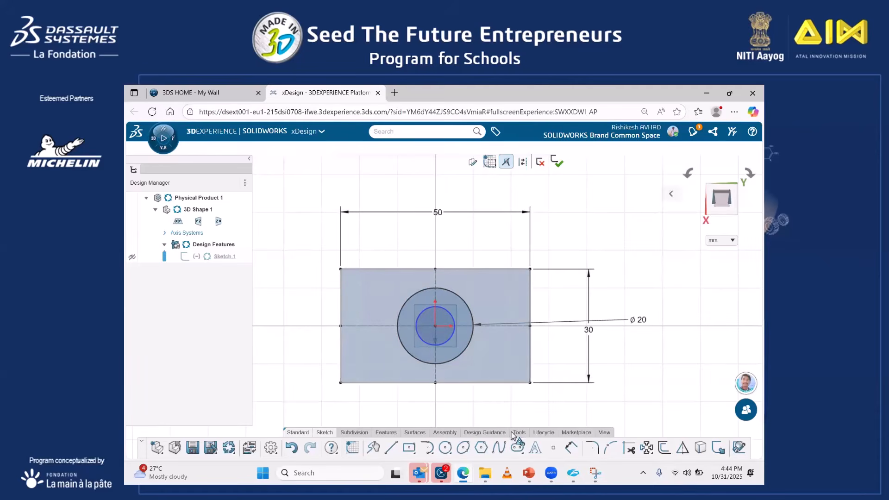
- Sketch a circle about 5.7 mm in diameter near the rectangle's lower-left corner
{"action": "left_click", "coordinate": [445, 448]}
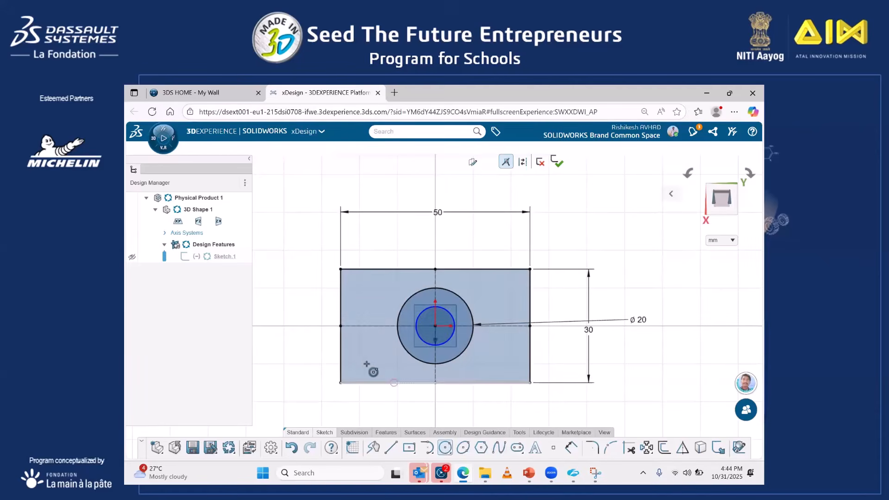
{"action": "left_click", "coordinate": [360, 356]}
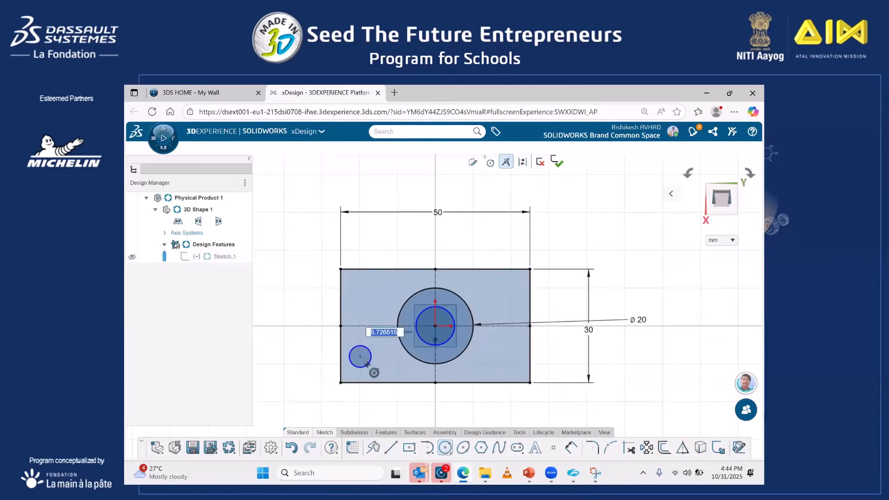
{"action": "left_click", "coordinate": [371, 350]}
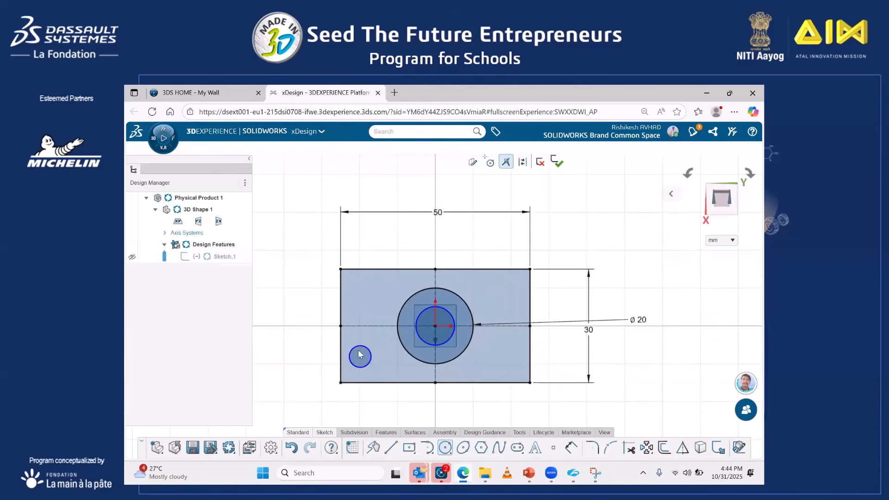
{"action": "key", "text": "Escape"}
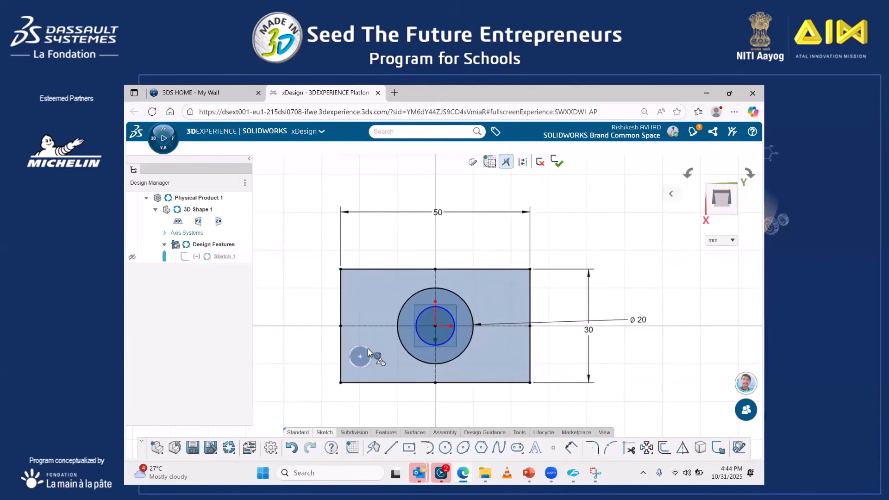
- Set up a by-reference linear sketch pattern of the lower-left circle along the rectangle's left edge with 10 mm spacing
{"action": "left_click", "coordinate": [367, 348]}
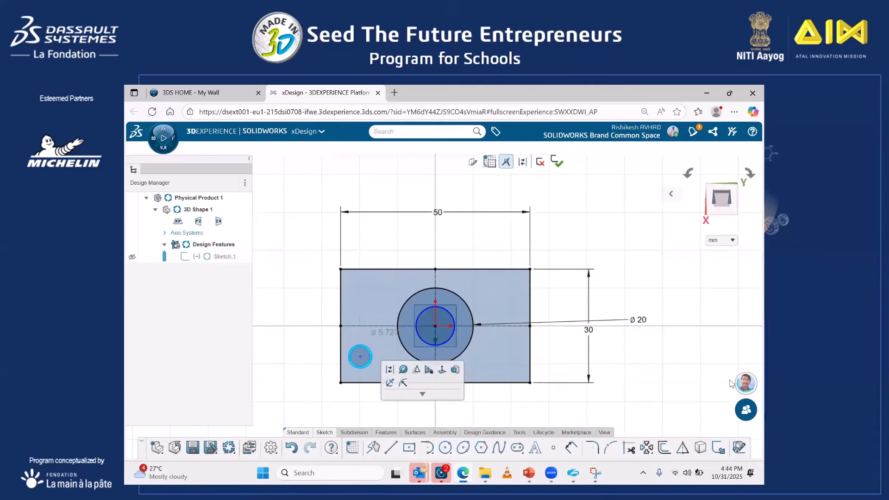
{"action": "left_click", "coordinate": [646, 448]}
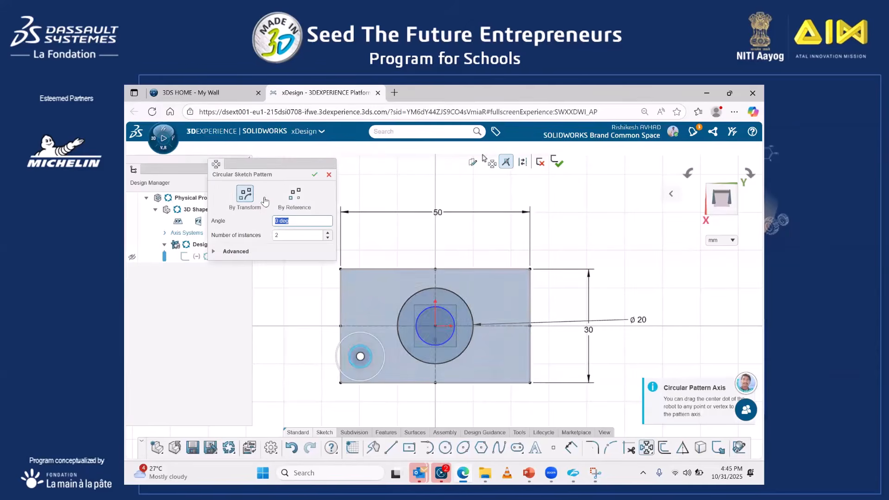
{"action": "left_click", "coordinate": [647, 449]}
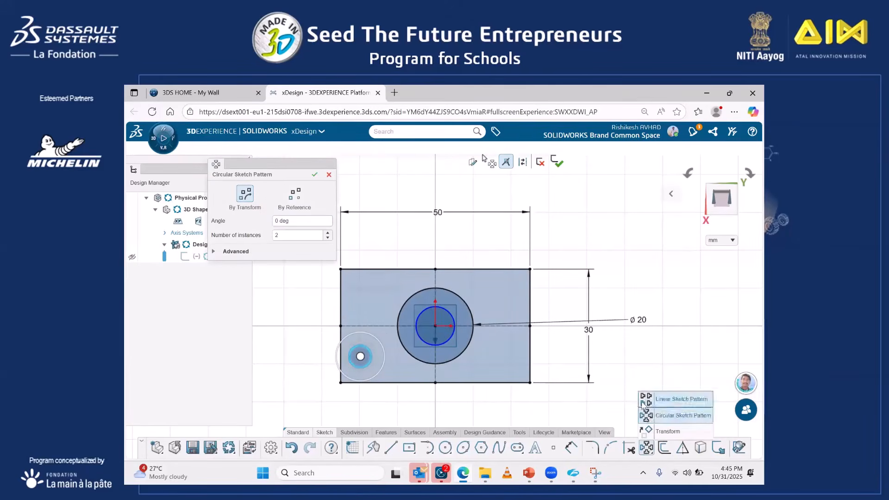
{"action": "left_click", "coordinate": [643, 398]}
{"action": "left_click", "coordinate": [369, 360]}
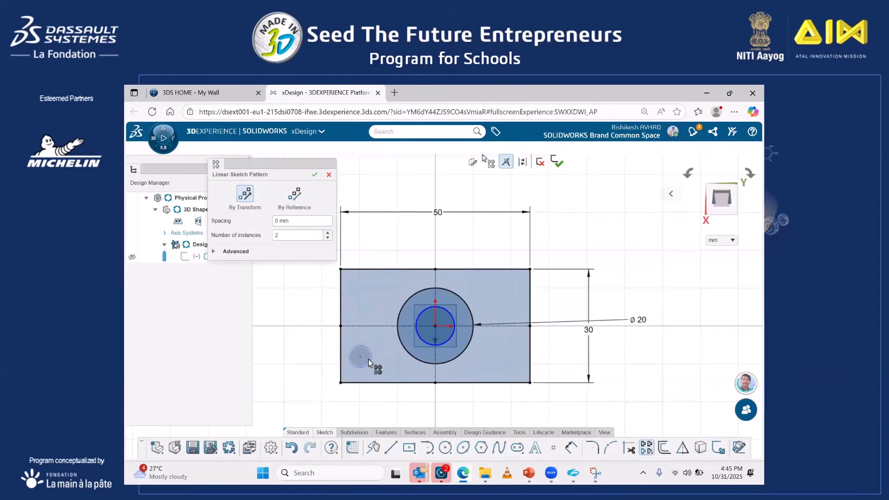
{"action": "left_click", "coordinate": [294, 195]}
{"action": "left_click", "coordinate": [302, 278]}
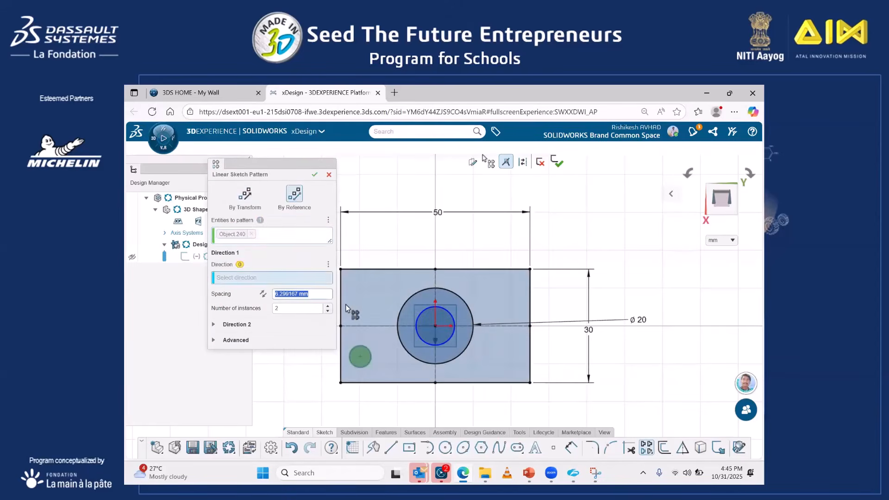
{"action": "left_click", "coordinate": [341, 305]}
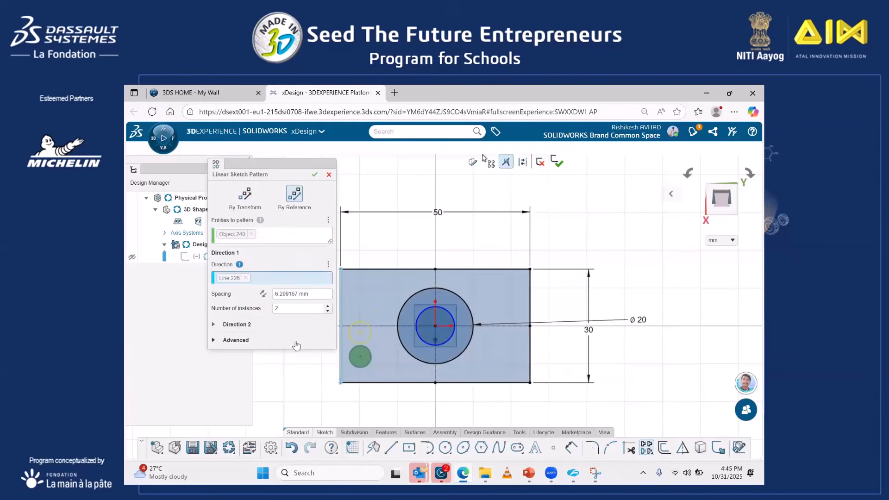
{"action": "left_click", "coordinate": [237, 324]}
{"action": "left_click", "coordinate": [313, 294]}
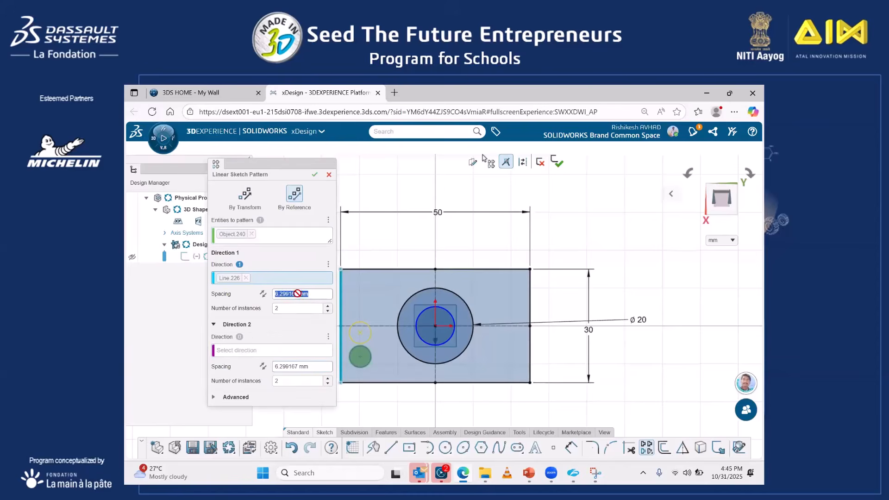
{"action": "type", "text": "10"}
- Set the pattern's second direction along the rectangle's bottom edge with 30 mm spacing and reverse that direction
{"action": "left_click", "coordinate": [252, 351]}
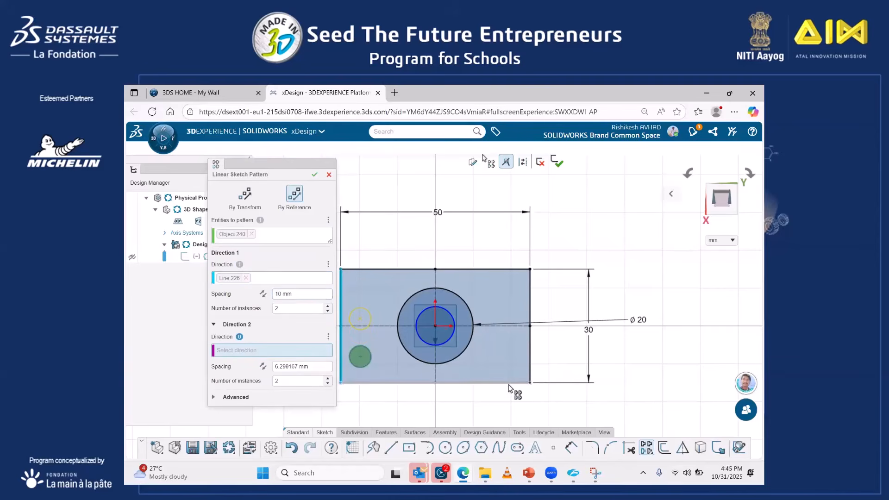
{"action": "left_click", "coordinate": [509, 383]}
{"action": "left_click", "coordinate": [296, 366]}
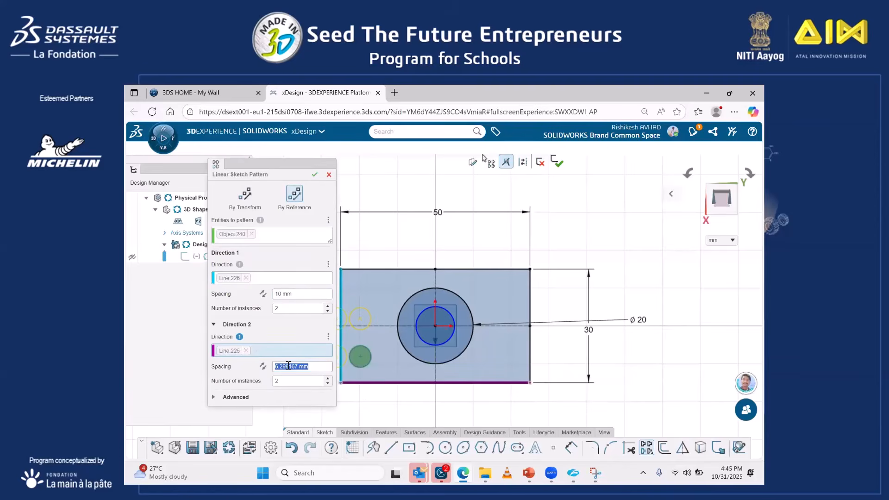
{"action": "key", "text": "BackSpace"}
{"action": "key", "text": "Return"}
{"action": "left_click", "coordinate": [262, 369]}
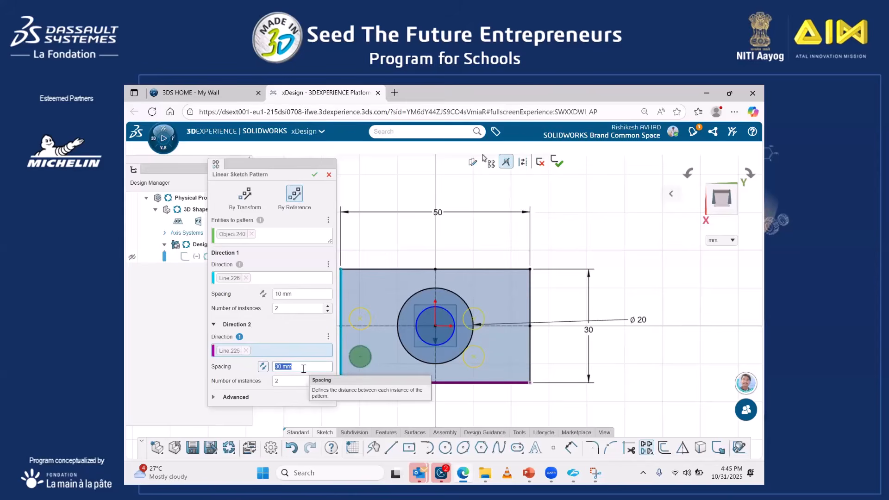
- Set the circle pattern's spacing to 40 mm in the second direction and 20 mm in the first, and accept the pattern
{"action": "type", "text": "50"}
{"action": "key", "text": "Return"}
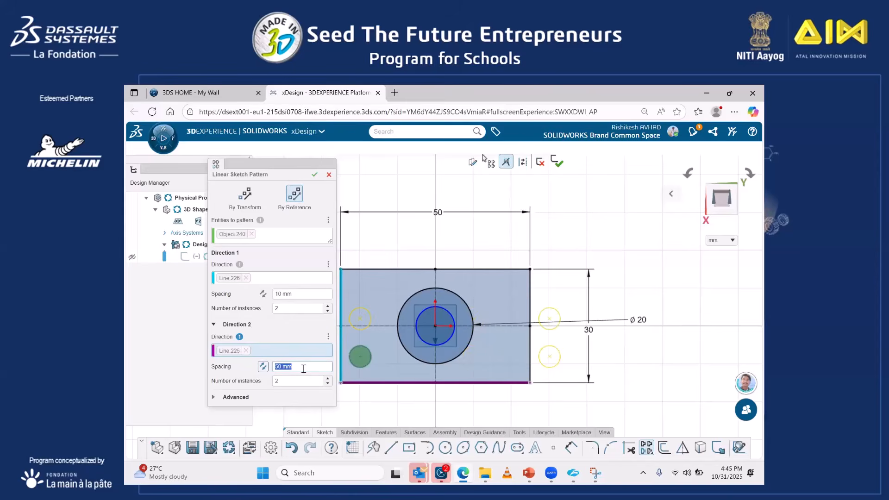
{"action": "type", "text": "40"}
{"action": "key", "text": "Return"}
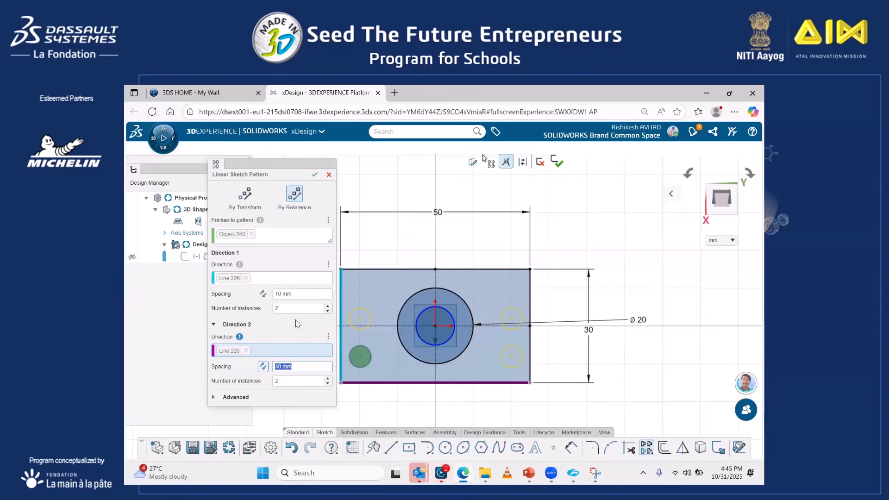
{"action": "left_click", "coordinate": [306, 294]}
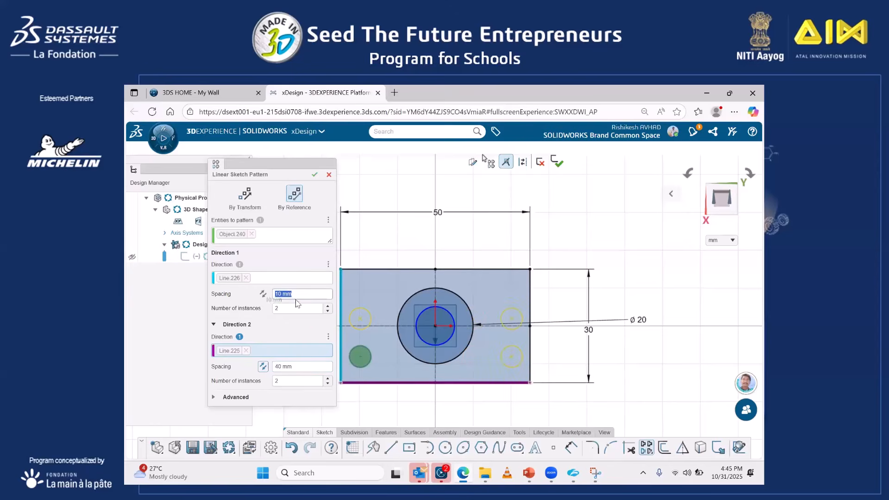
{"action": "type", "text": "20"}
{"action": "left_click", "coordinate": [314, 175]}
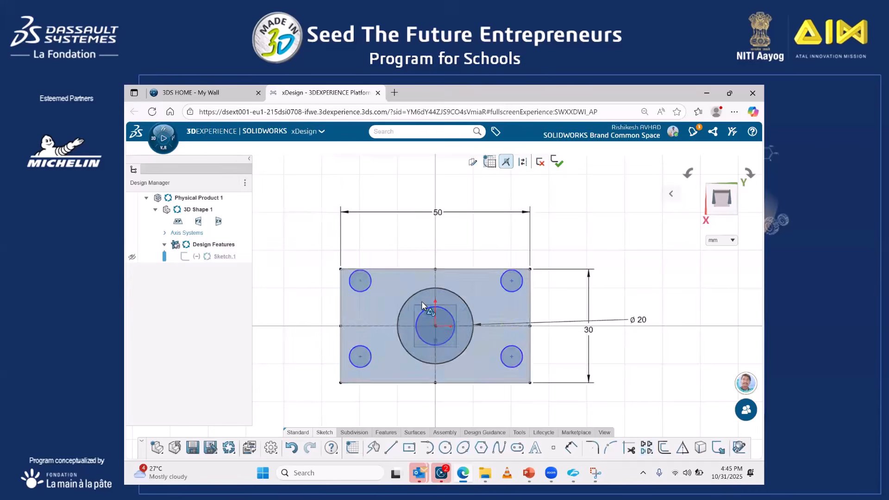
- Start a blind solid Extrude and replace the whole-sketch profile with the rectangle region surrounding the circles
{"action": "scroll", "coordinate": [485, 303], "scroll_direction": "down", "scroll_amount": 1}
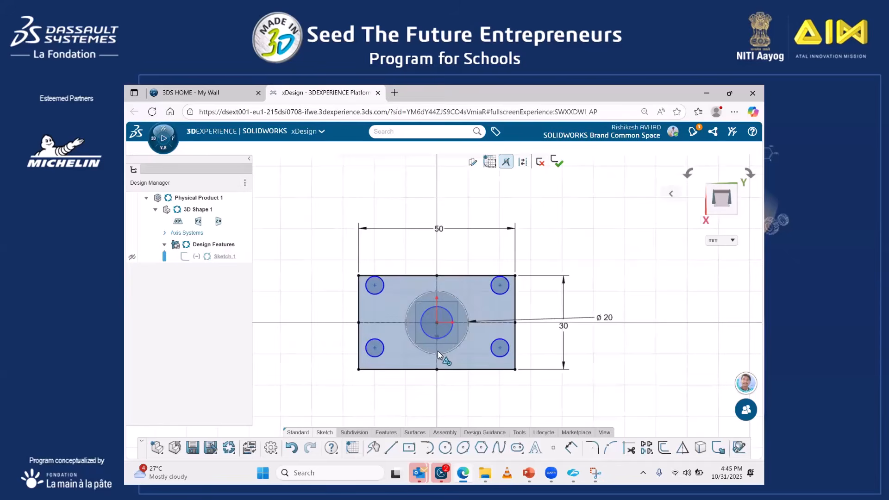
{"action": "mouse_move", "coordinate": [440, 358]}
{"action": "middle_mouse_down"}
{"action": "mouse_move", "coordinate": [447, 331]}
{"action": "mouse_move", "coordinate": [429, 319]}
{"action": "mouse_move", "coordinate": [429, 368]}
{"action": "mouse_move", "coordinate": [419, 381]}
{"action": "middle_mouse_up"}
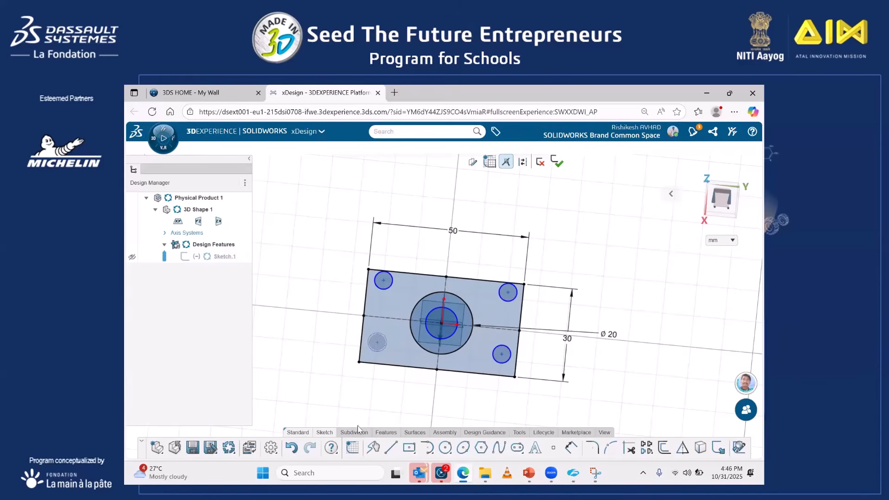
{"action": "left_click", "coordinate": [386, 433]}
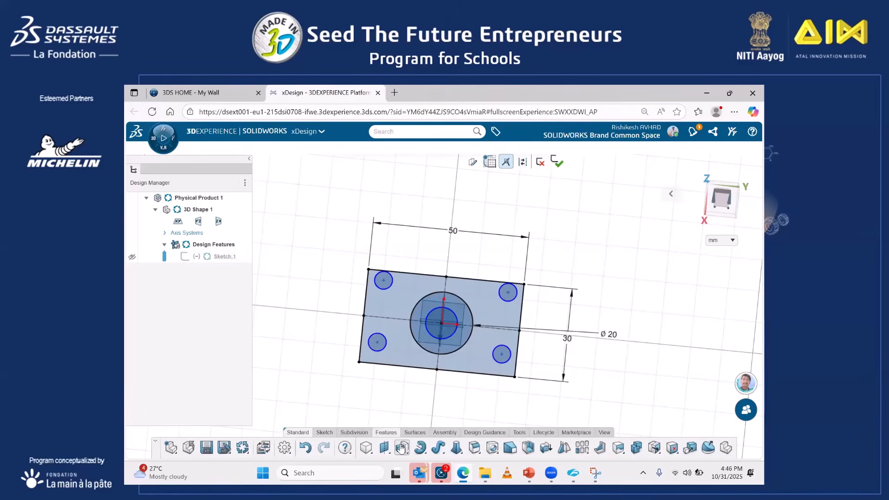
{"action": "left_click", "coordinate": [400, 448]}
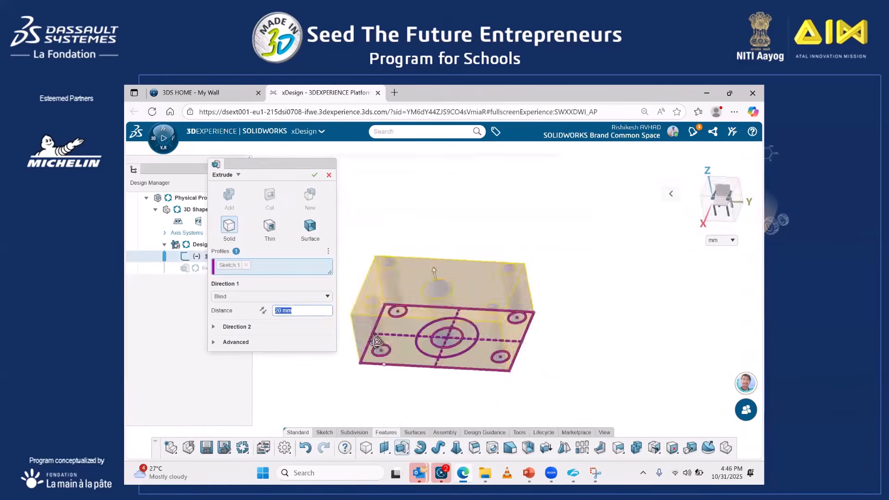
{"action": "mouse_move", "coordinate": [376, 342]}
{"action": "middle_mouse_down"}
{"action": "mouse_move", "coordinate": [393, 371]}
{"action": "mouse_move", "coordinate": [394, 327]}
{"action": "mouse_move", "coordinate": [387, 335]}
{"action": "middle_mouse_up"}
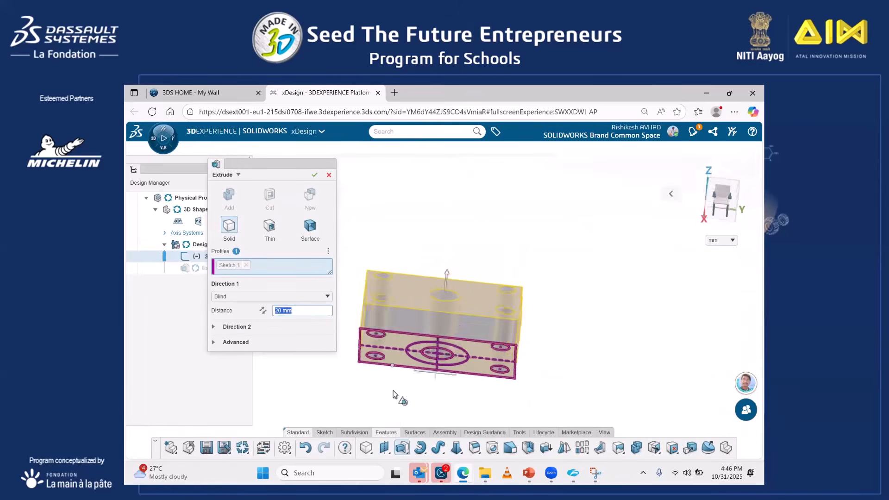
{"action": "left_click", "coordinate": [221, 344]}
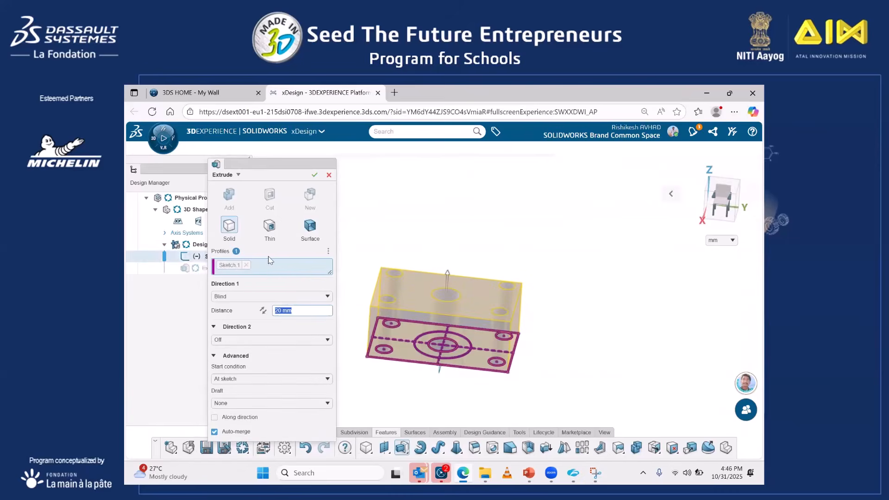
{"action": "left_click", "coordinate": [247, 265]}
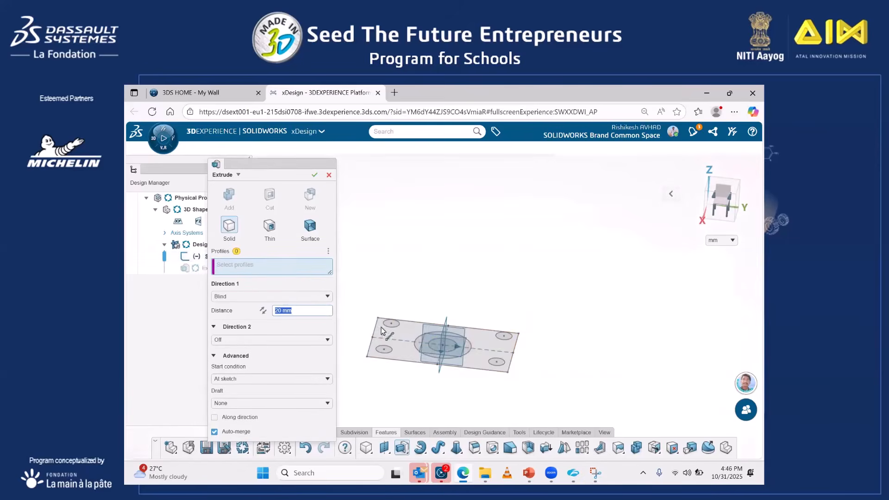
{"action": "left_click", "coordinate": [407, 332]}
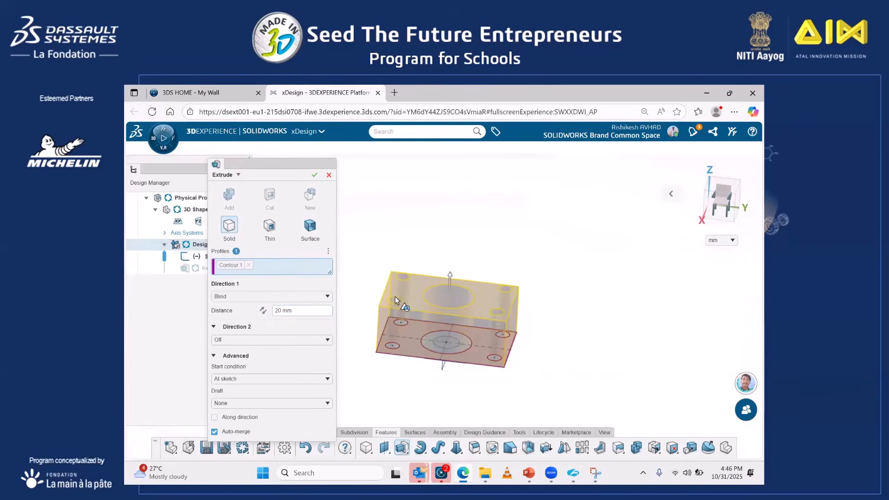
- Add the four corner circles, the central ring and the inner circle to the extrusion's profiles
{"action": "left_click", "coordinate": [407, 326]}
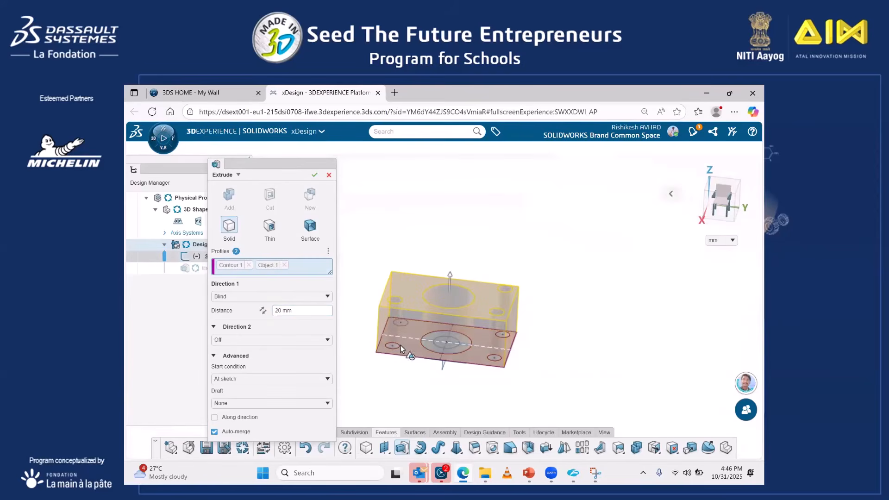
{"action": "left_click", "coordinate": [395, 345]}
{"action": "left_click", "coordinate": [404, 323]}
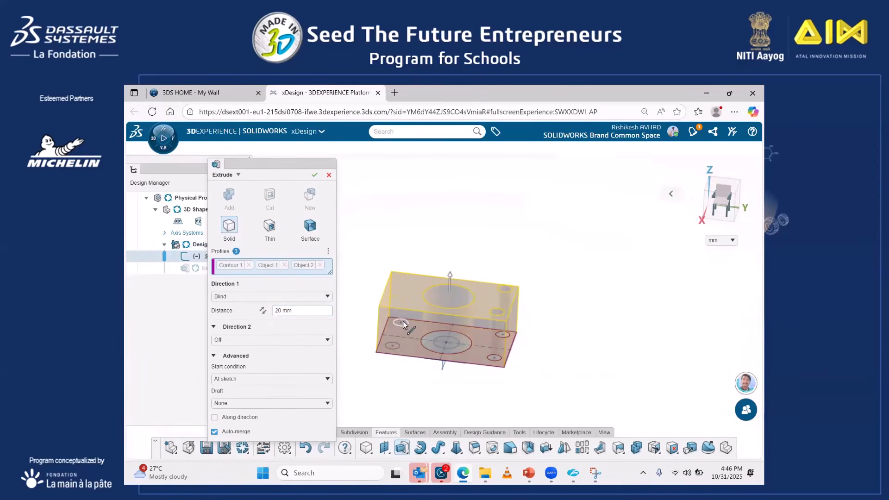
{"action": "left_click", "coordinate": [441, 347]}
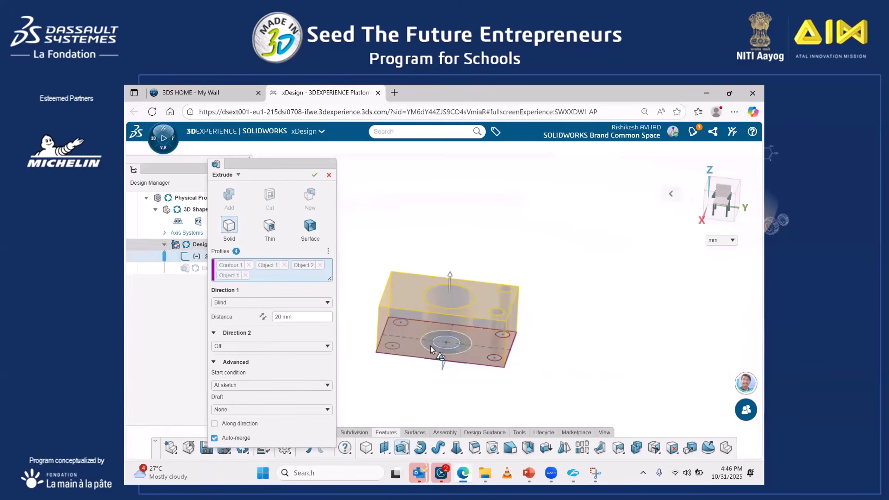
{"action": "left_click", "coordinate": [456, 342]}
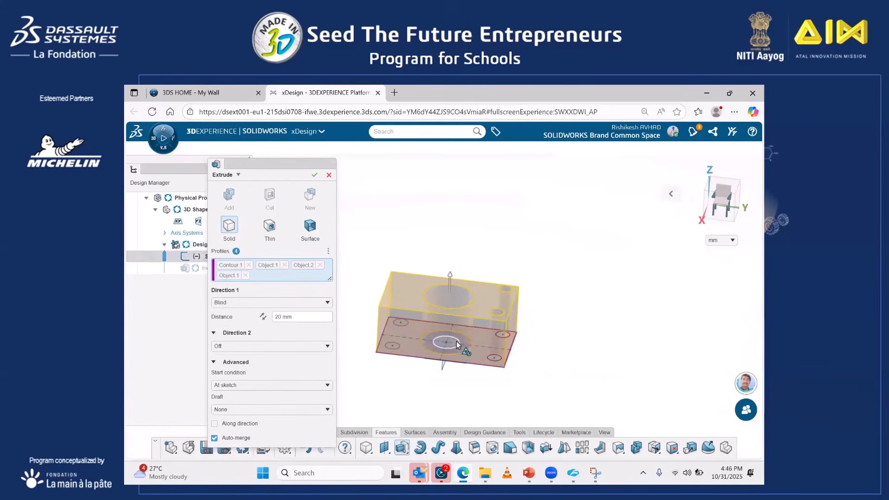
{"action": "left_click", "coordinate": [499, 336]}
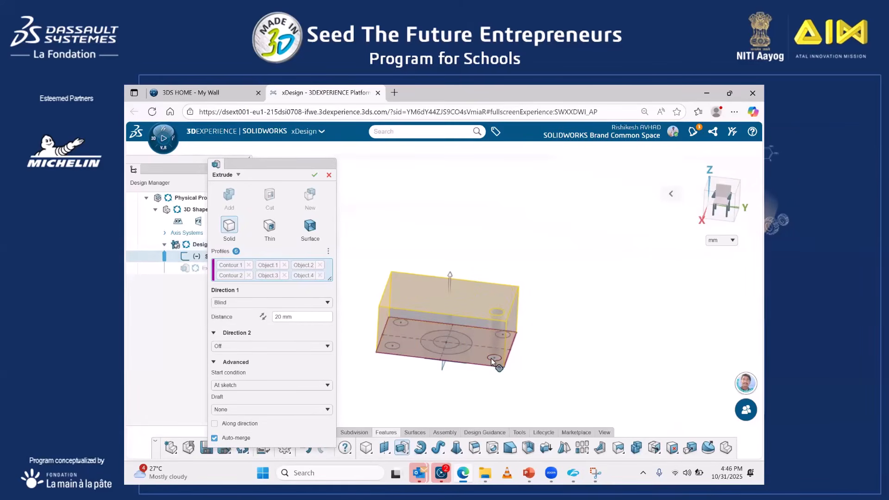
{"action": "left_click", "coordinate": [492, 359]}
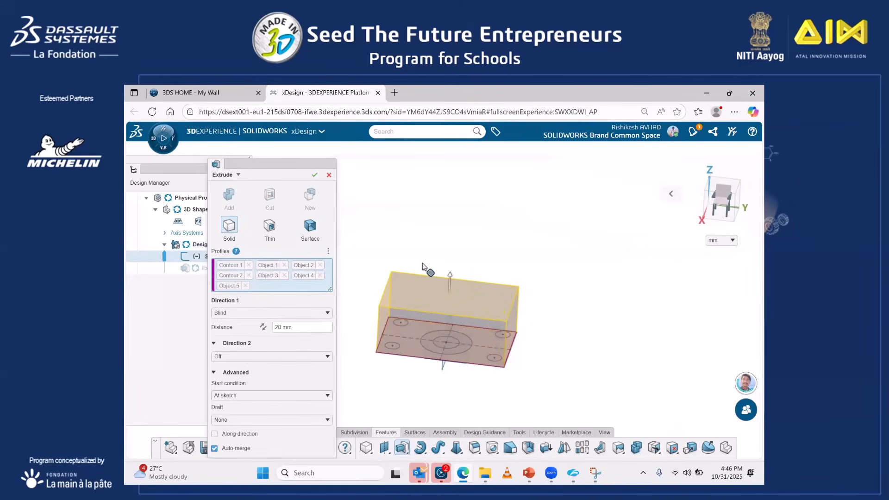
- Reduce the extrusion distance to about 8.97 mm and accept the solid block
{"action": "middle_click_drag", "start_coordinate": [426, 259], "coordinate": [456, 245]}
{"action": "left_click_drag", "start_coordinate": [463, 273], "coordinate": [472, 308]}
{"action": "middle_click_drag", "start_coordinate": [403, 382], "coordinate": [430, 384]}
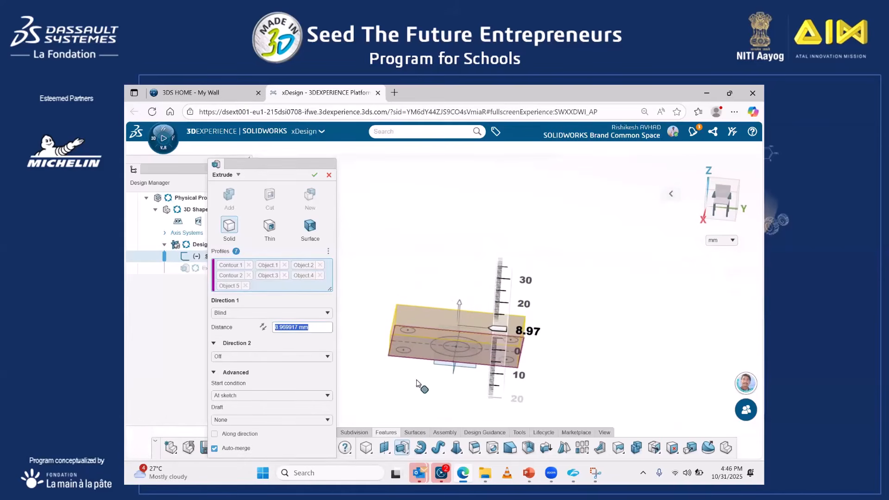
{"action": "left_click", "coordinate": [314, 174]}
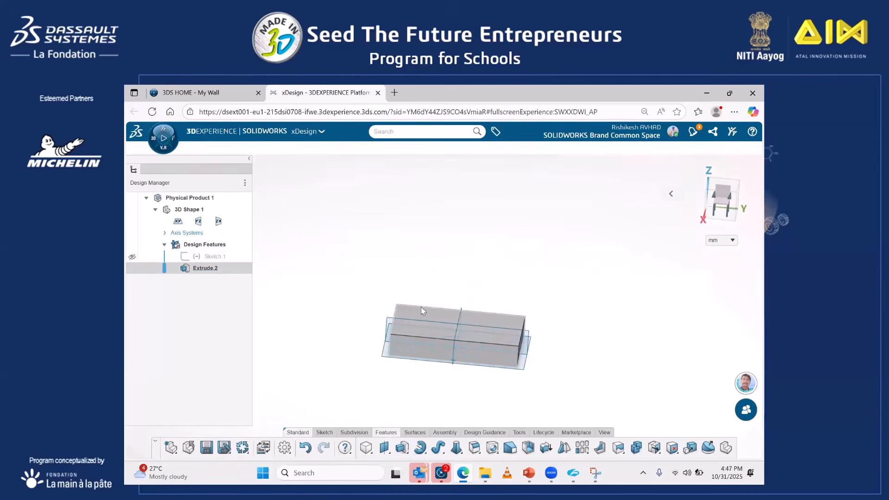
- Begin an added extrusion from the inner circle and the 20 mm circle at the sketch center, pulled to about 18.7 mm
{"action": "left_click", "coordinate": [402, 447]}
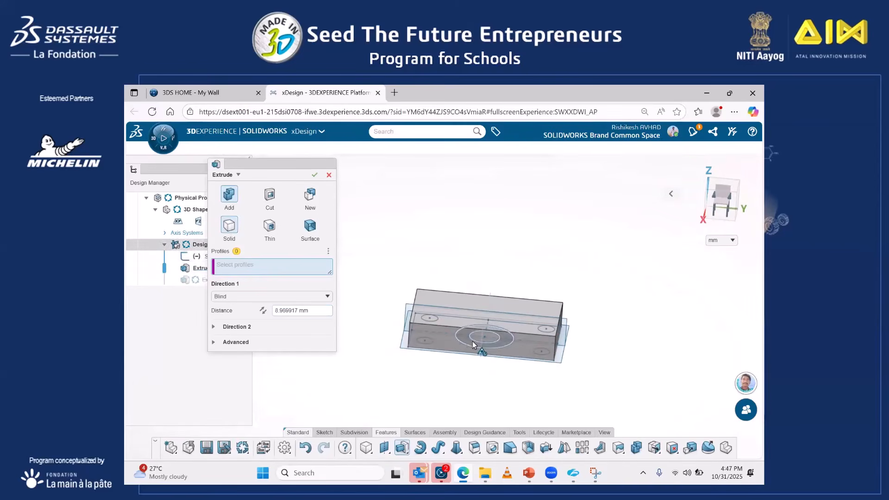
{"action": "left_click", "coordinate": [432, 344]}
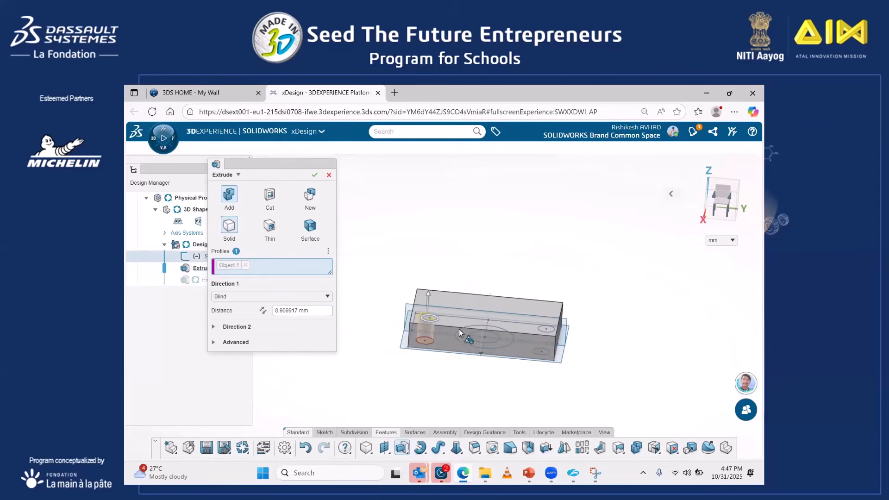
{"action": "left_click", "coordinate": [245, 265]}
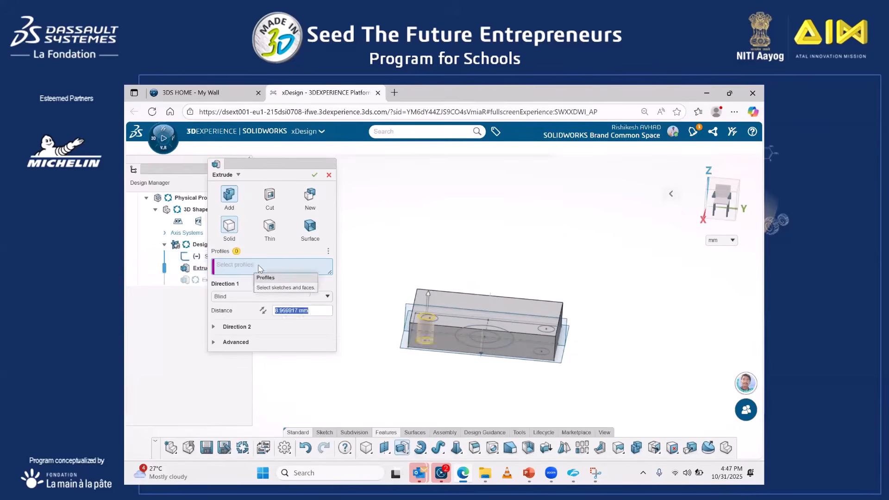
{"action": "left_click", "coordinate": [469, 343]}
{"action": "left_click", "coordinate": [470, 346]}
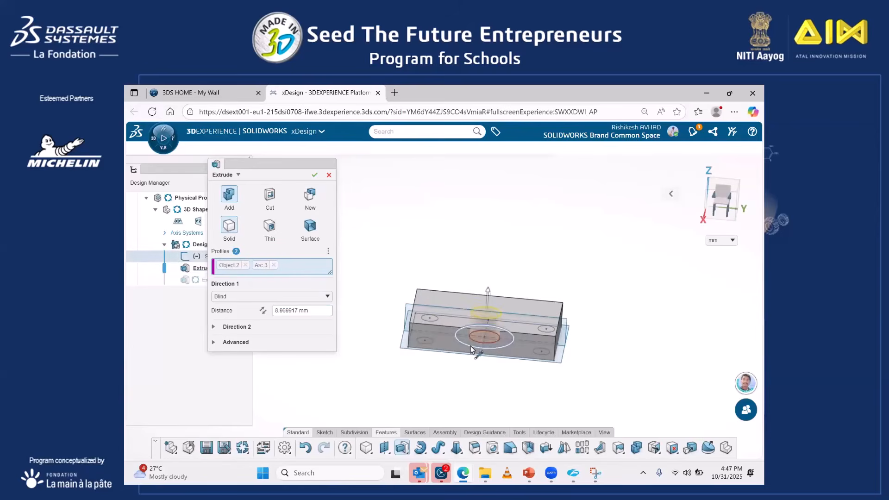
{"action": "left_click_drag", "start_coordinate": [490, 289], "coordinate": [489, 259]}
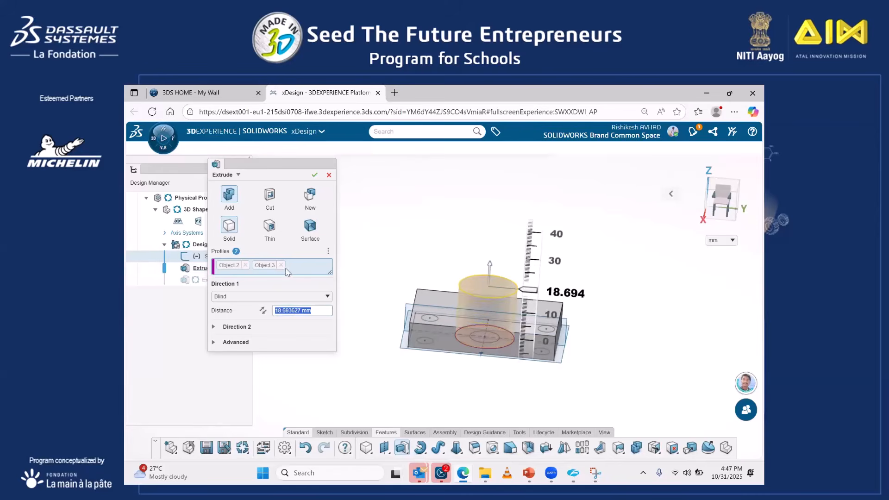
- Replace the 20 mm circle profile with the central ring region, raise the boss to about 24.15 mm and accept it
{"action": "left_click", "coordinate": [281, 266]}
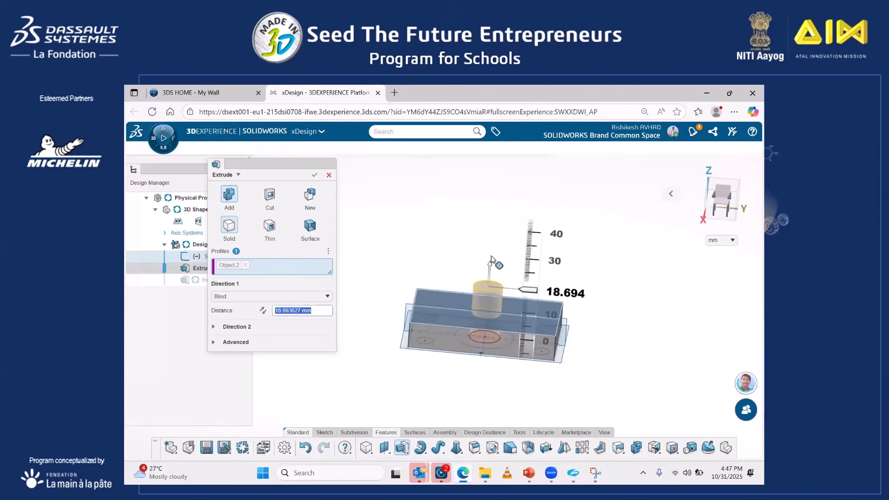
{"action": "left_click_drag", "start_coordinate": [490, 267], "coordinate": [490, 252]}
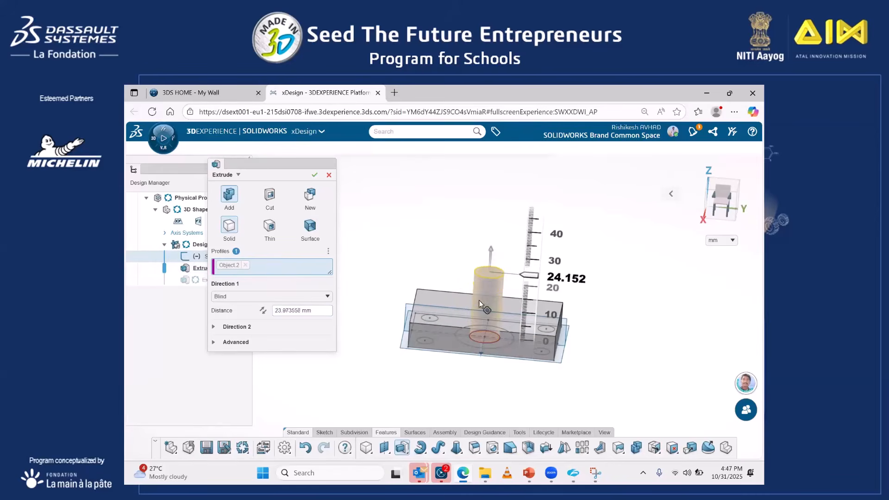
{"action": "left_click", "coordinate": [469, 340]}
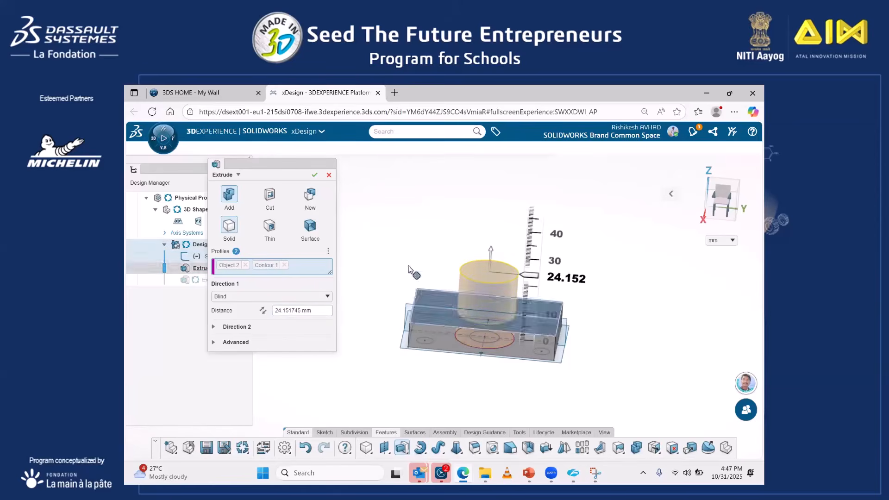
{"action": "left_click", "coordinate": [314, 176]}
{"action": "middle_click_drag", "start_coordinate": [464, 379], "coordinate": [435, 389]}
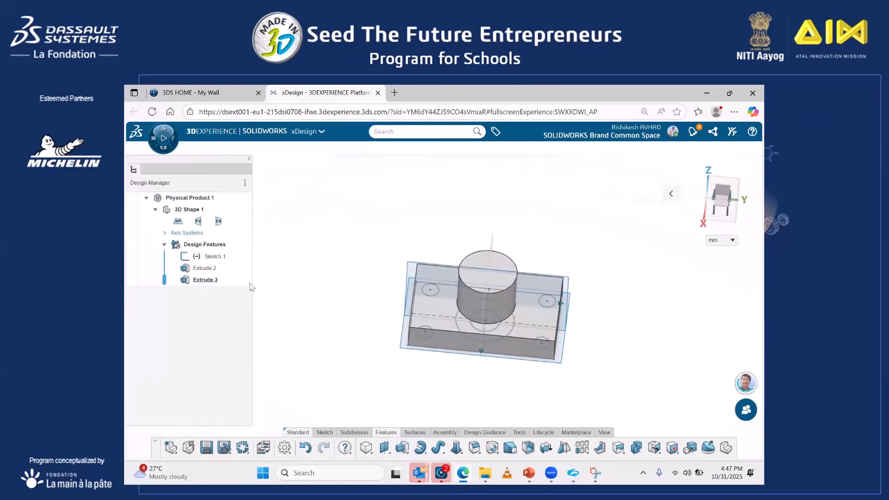
- Reopen the base block's extrusion for editing and remove three corner circles and the inner circle from its profiles
{"action": "left_click", "coordinate": [214, 268]}
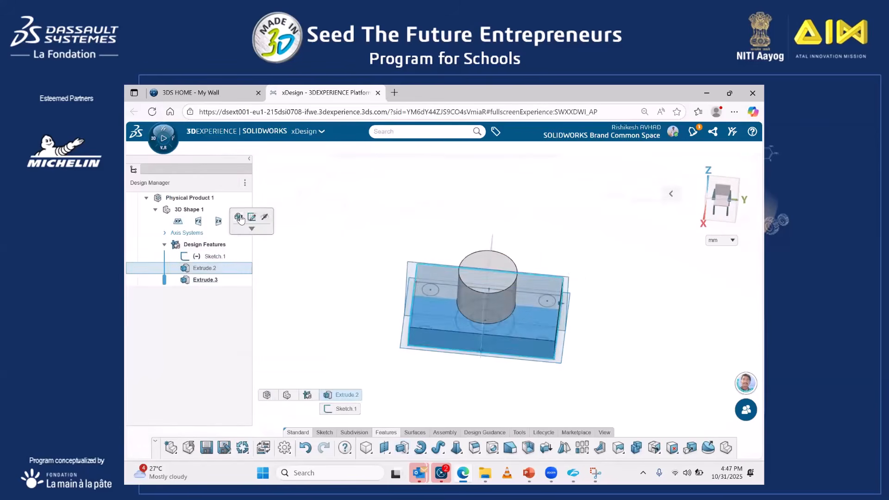
{"action": "left_click", "coordinate": [239, 217]}
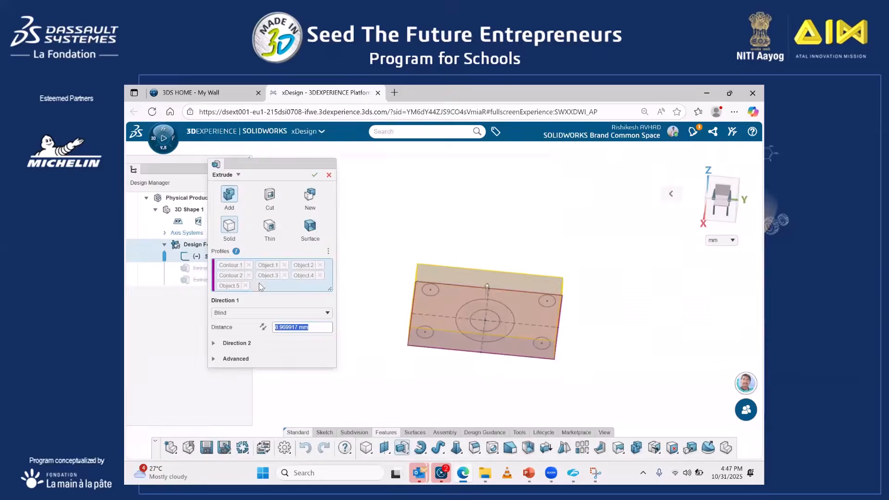
{"action": "left_click", "coordinate": [284, 266]}
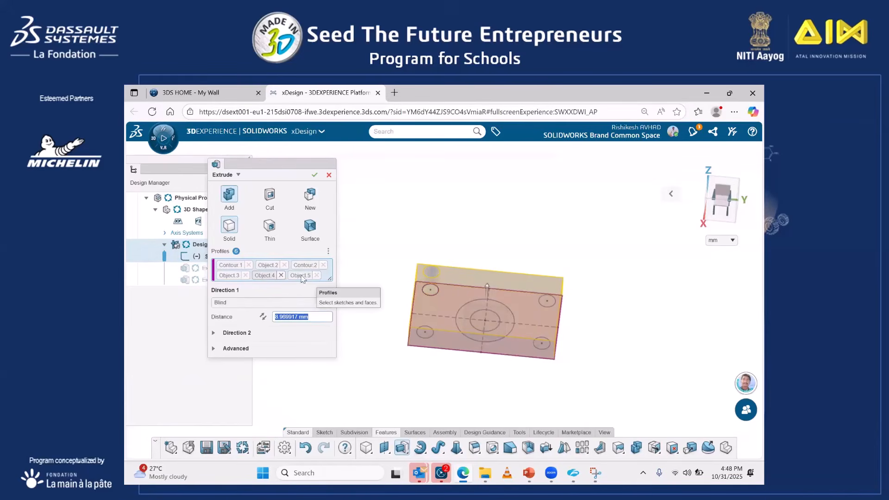
{"action": "left_click", "coordinate": [316, 275]}
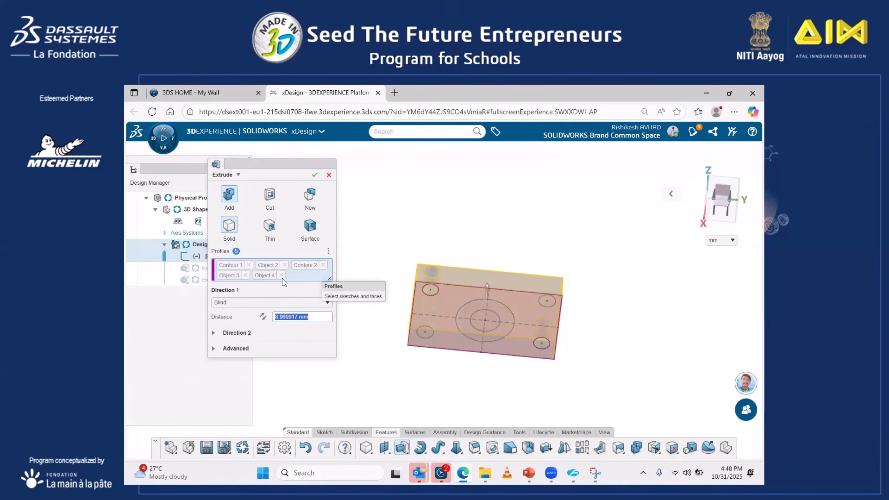
{"action": "left_click", "coordinate": [281, 276]}
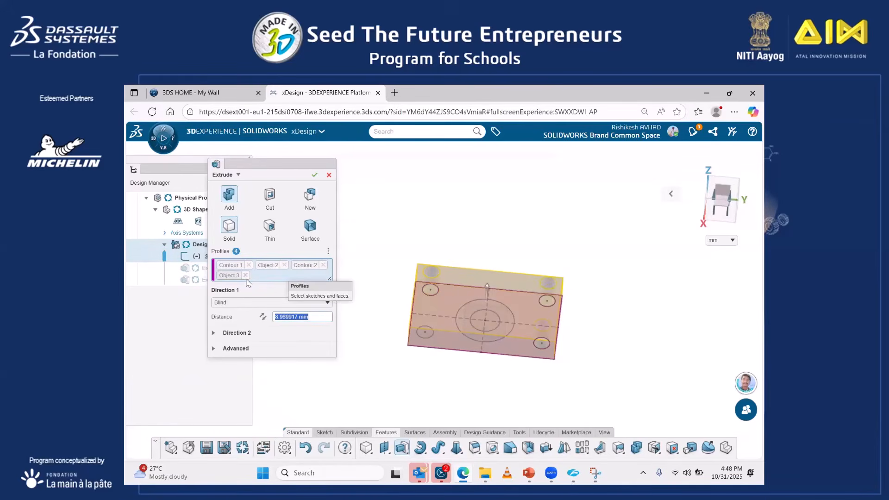
{"action": "left_click", "coordinate": [246, 275]}
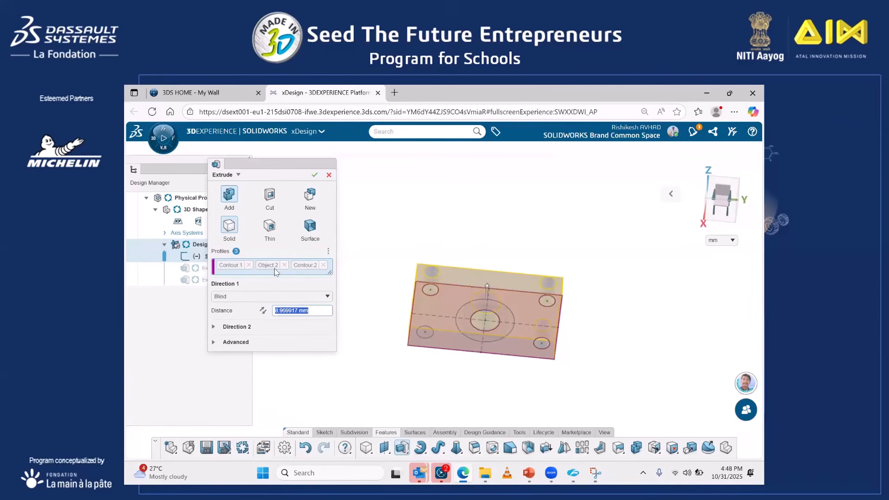
- Replace the plate region with the inner circle and the three missing corner circles in the extrusion's profiles, and accept the edit
{"action": "left_click", "coordinate": [476, 323]}
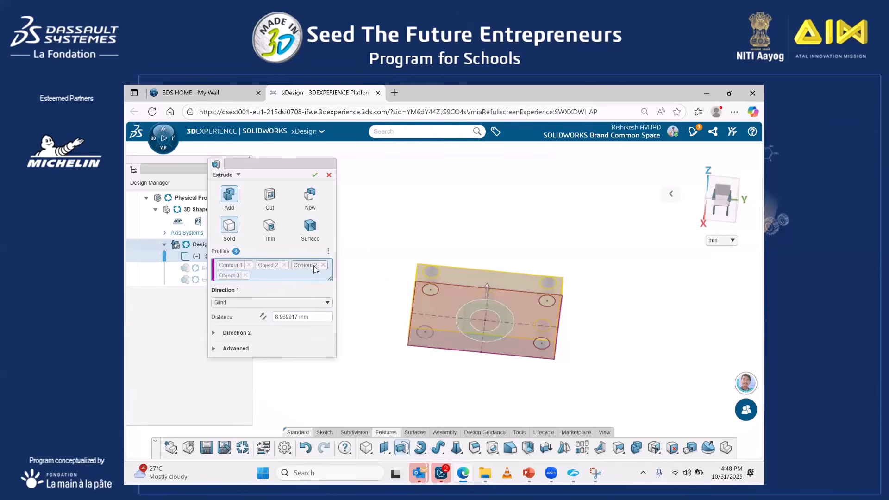
{"action": "left_click", "coordinate": [249, 264]}
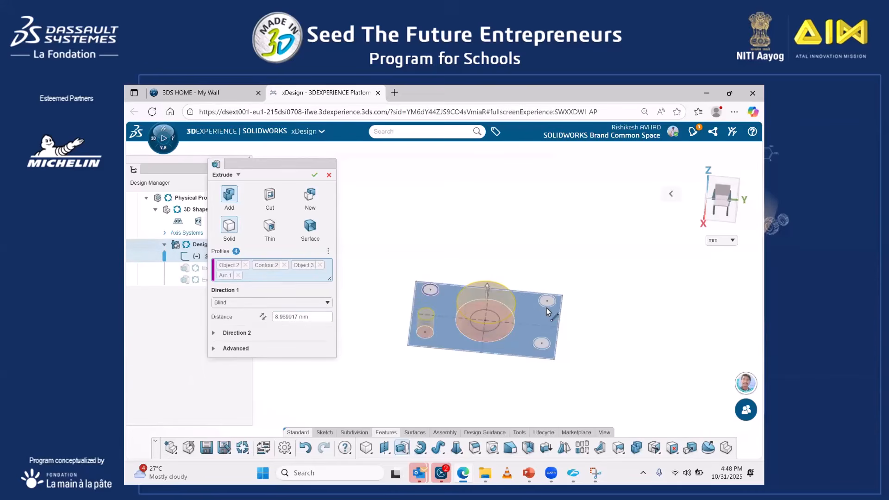
{"action": "left_click", "coordinate": [543, 340]}
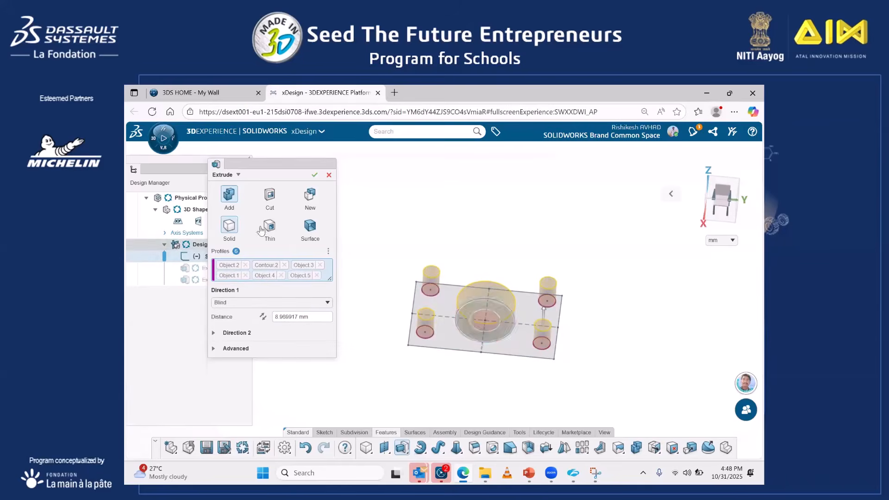
{"action": "left_click", "coordinate": [314, 174]}
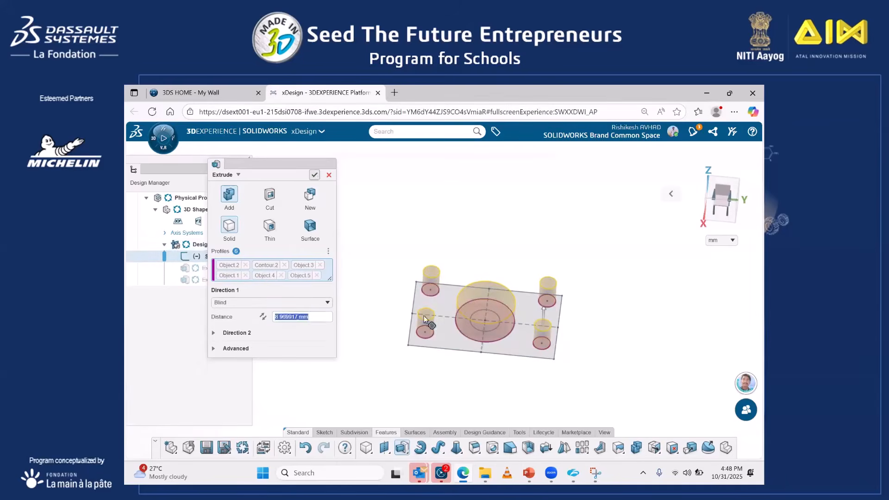
- Extrude the whole sketch as an added blind solid about 8.97 mm high to fill in the base plate, and accept it
{"action": "middle_click_drag", "start_coordinate": [394, 352], "coordinate": [406, 314]}
{"action": "middle_click_drag", "start_coordinate": [453, 368], "coordinate": [473, 376]}
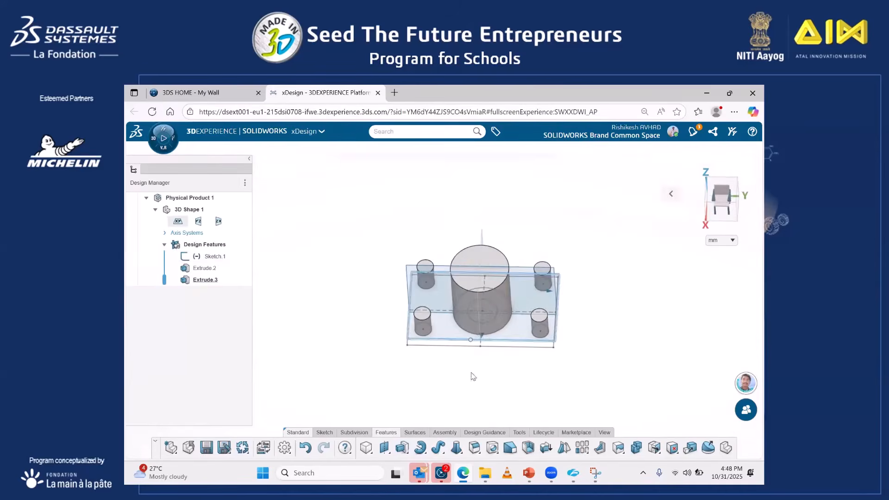
{"action": "middle_click_drag", "start_coordinate": [404, 232], "coordinate": [417, 236]}
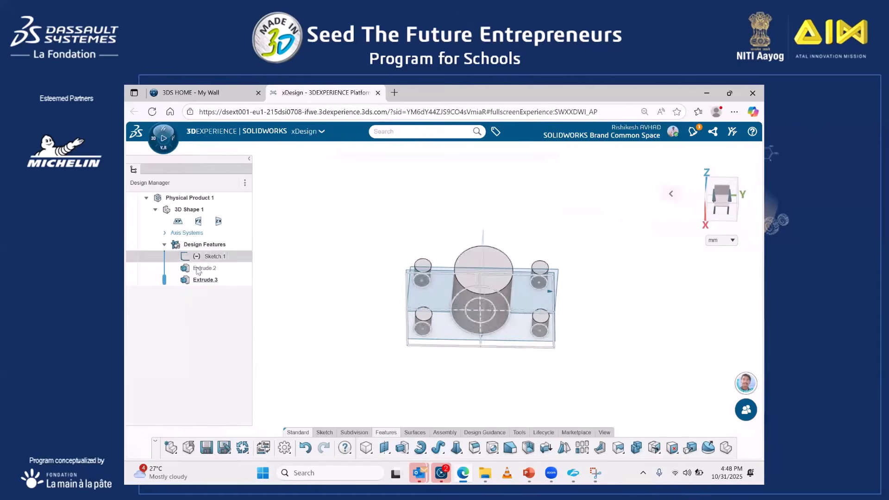
{"action": "left_click", "coordinate": [404, 447]}
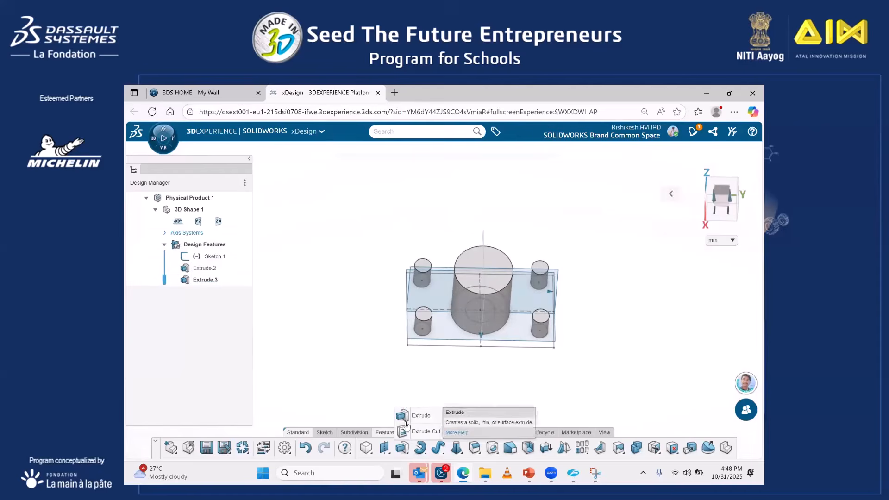
{"action": "left_click", "coordinate": [401, 416]}
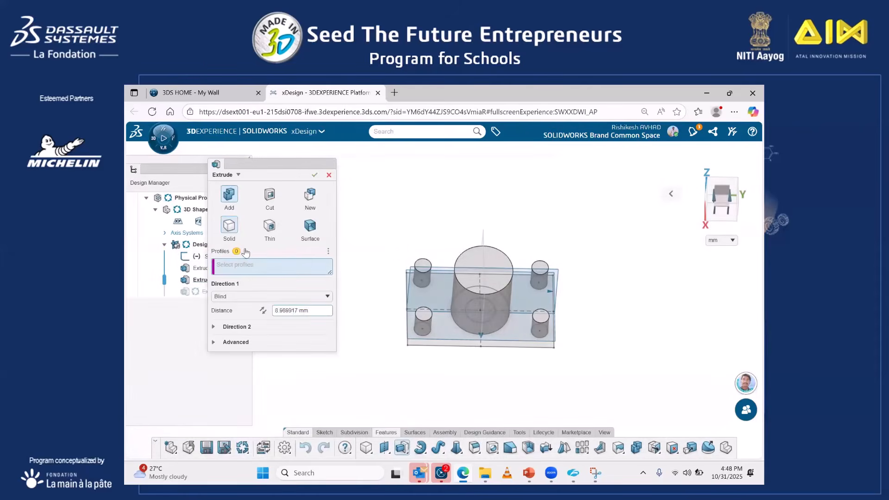
{"action": "left_click", "coordinate": [198, 257]}
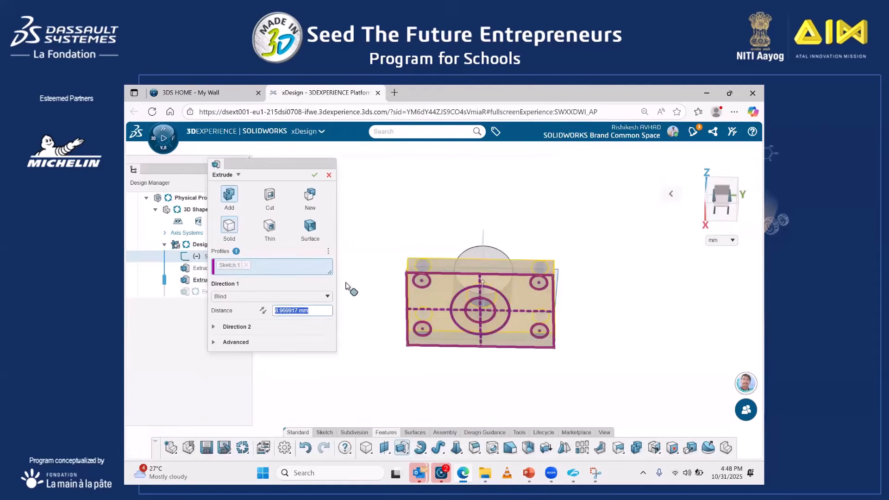
{"action": "left_click", "coordinate": [419, 299]}
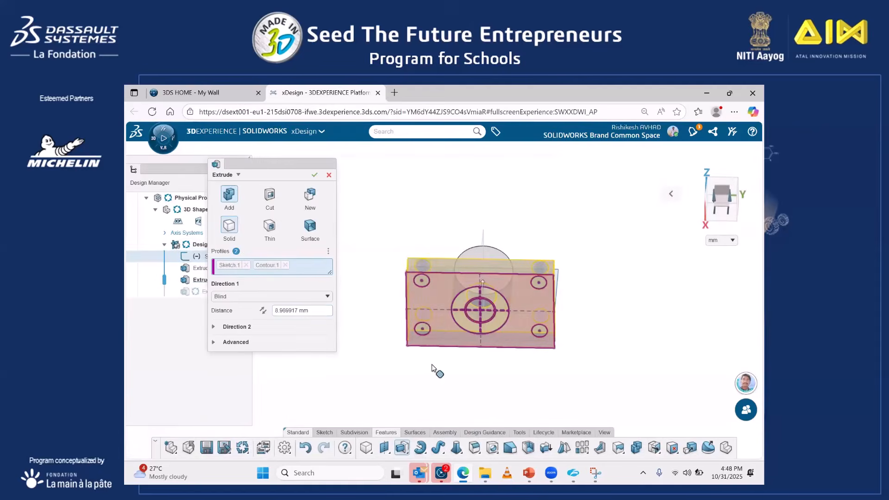
{"action": "mouse_move", "coordinate": [435, 368]}
{"action": "middle_mouse_down"}
{"action": "mouse_move", "coordinate": [427, 346]}
{"action": "mouse_move", "coordinate": [438, 294]}
{"action": "mouse_move", "coordinate": [424, 313]}
{"action": "mouse_move", "coordinate": [448, 326]}
{"action": "middle_mouse_up"}
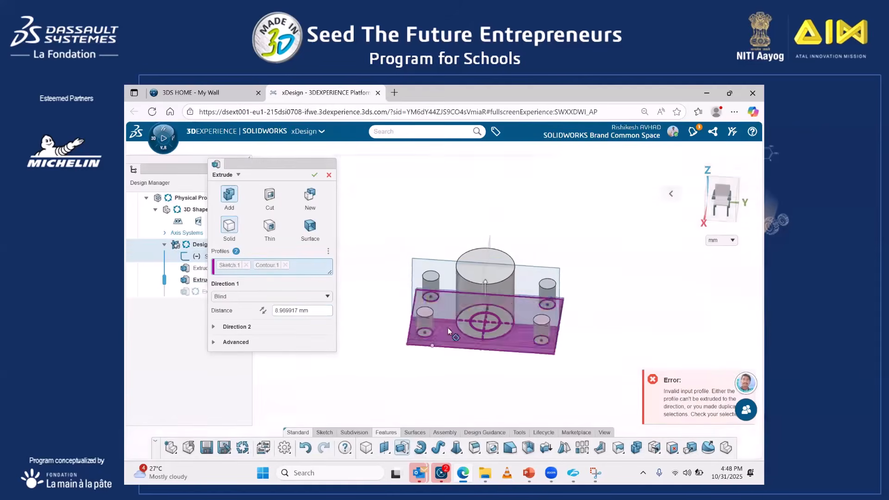
{"action": "left_click", "coordinate": [452, 329]}
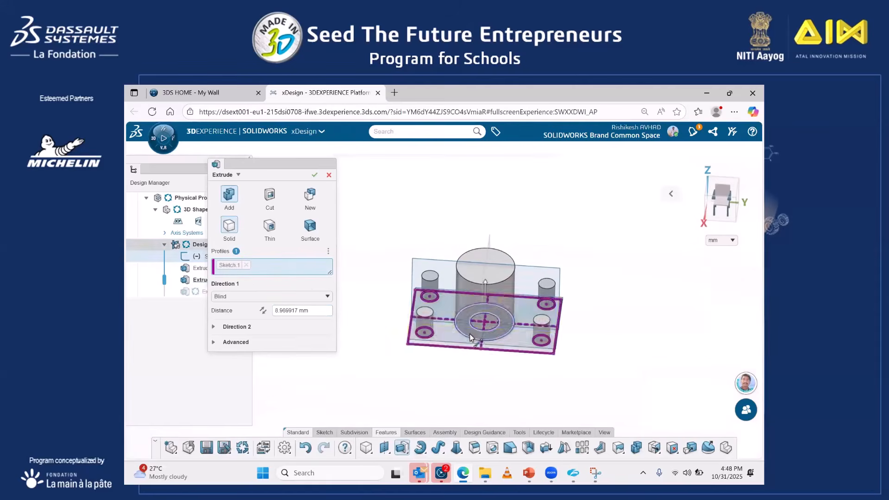
{"action": "left_click", "coordinate": [484, 292]}
{"action": "key", "text": "Return"}
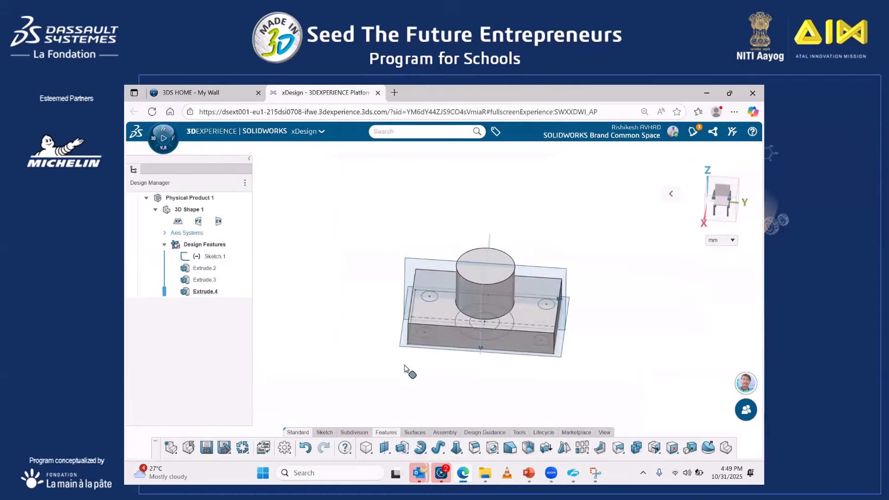
- Begin a distance-angle chamfer of 4 mm on the base block's two front vertical edges
{"action": "middle_click_drag", "start_coordinate": [470, 337], "coordinate": [445, 402]}
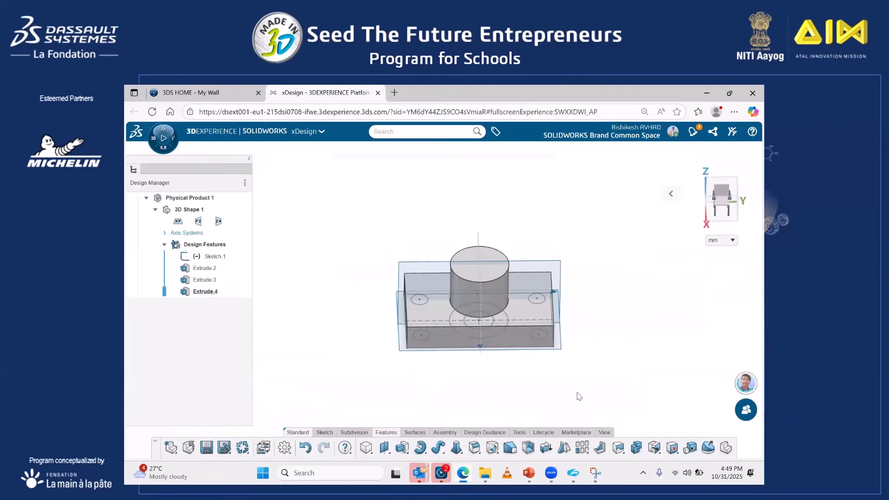
{"action": "left_click", "coordinate": [478, 452]}
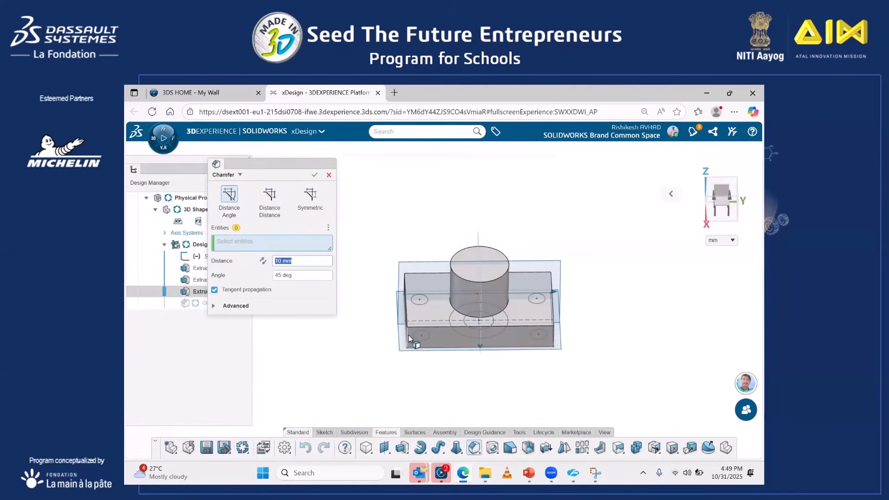
{"action": "left_click", "coordinate": [408, 334]}
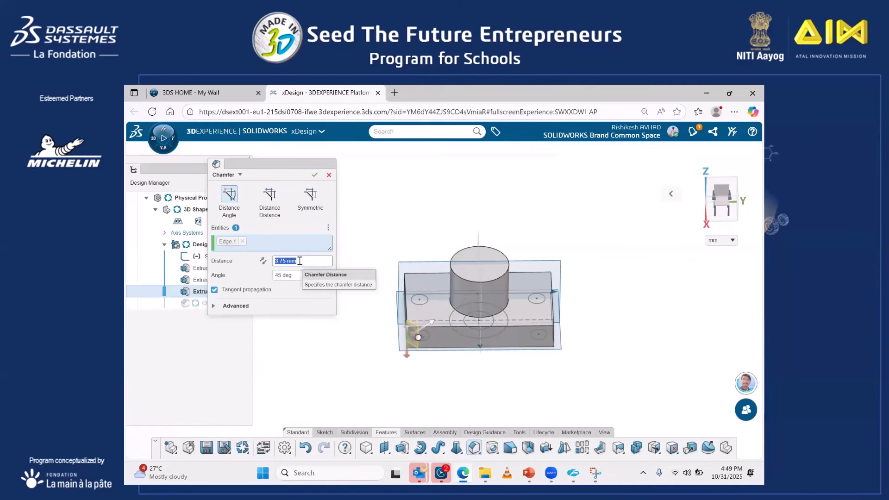
{"action": "type", "text": "4"}
{"action": "key", "text": "Return"}
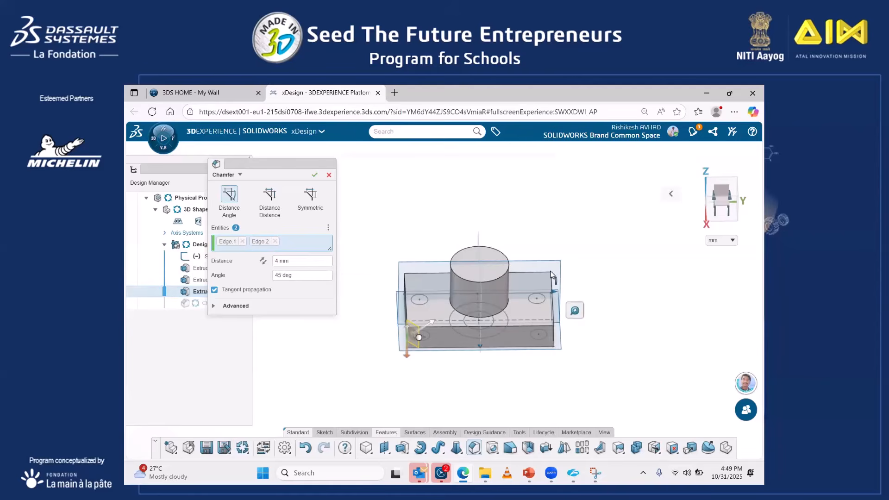
{"action": "left_click", "coordinate": [552, 334]}
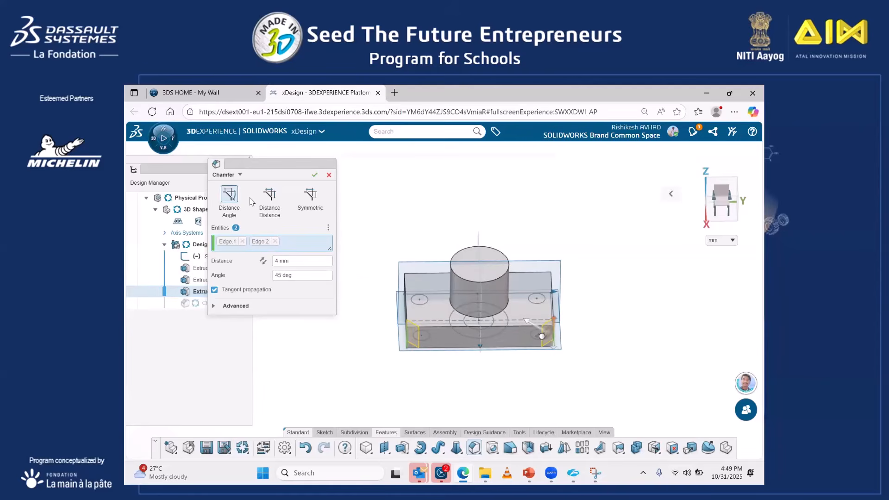
- Switch the chamfer to the Distance Distance type and set its second distance to 4 mm
{"action": "left_click", "coordinate": [283, 216]}
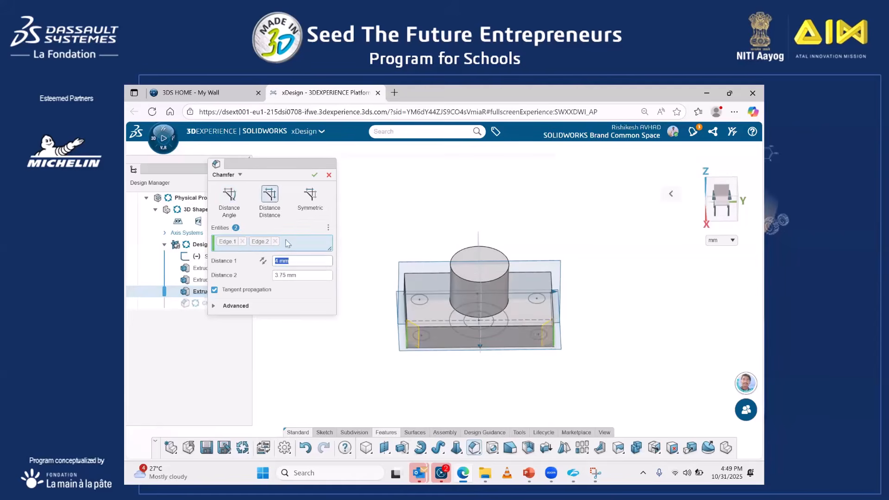
{"action": "left_click", "coordinate": [282, 276]}
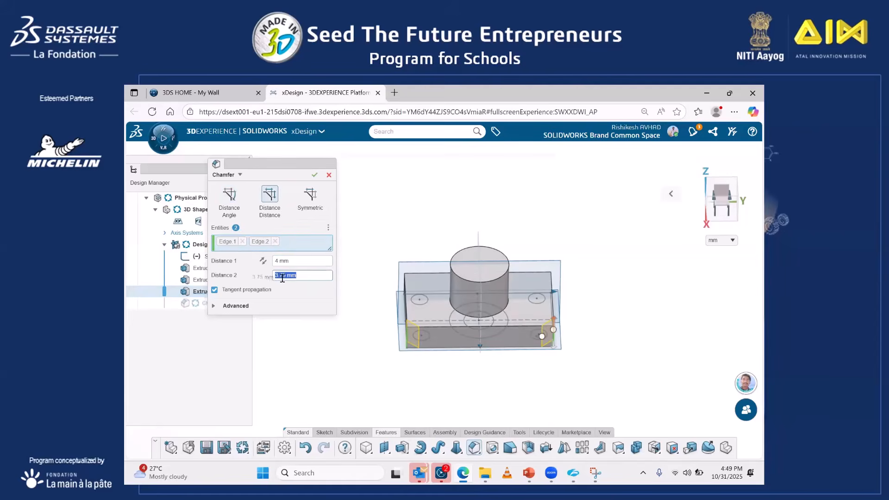
{"action": "type", "text": "4"}
- Make the chamfer Symmetric with a 4 mm distance and accept it
{"action": "left_click", "coordinate": [310, 194]}
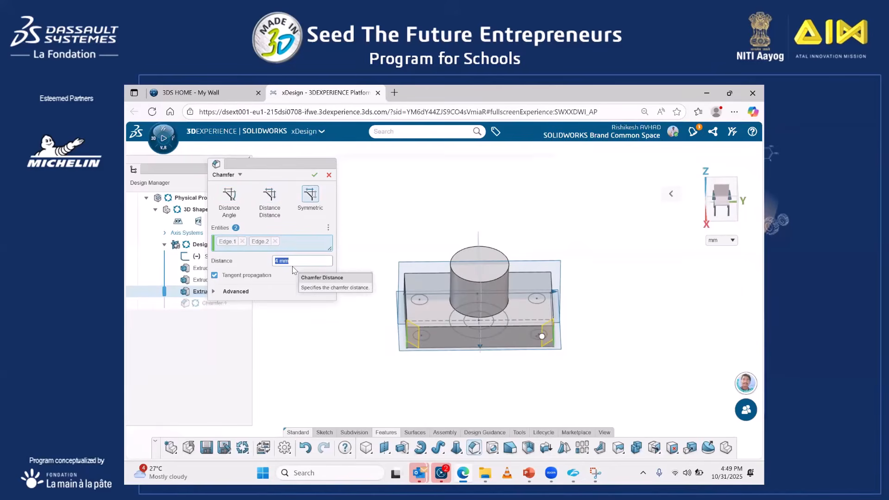
{"action": "type", "text": "4"}
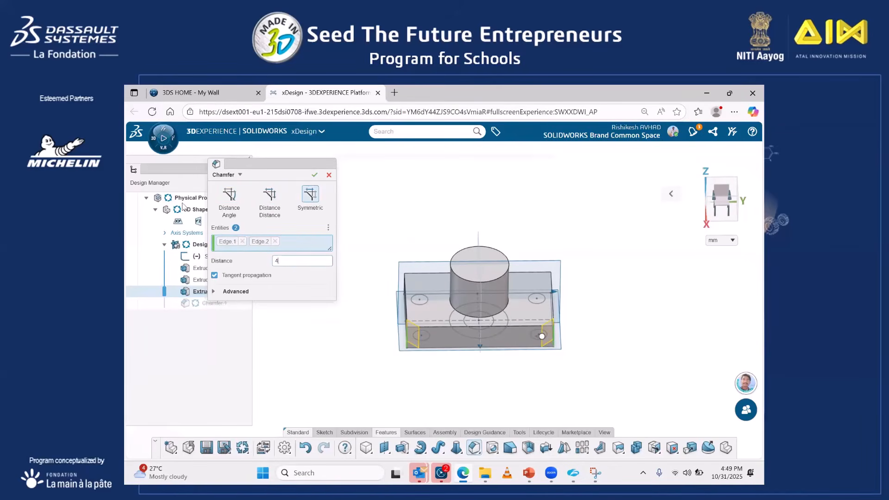
{"action": "left_click", "coordinate": [314, 175]}
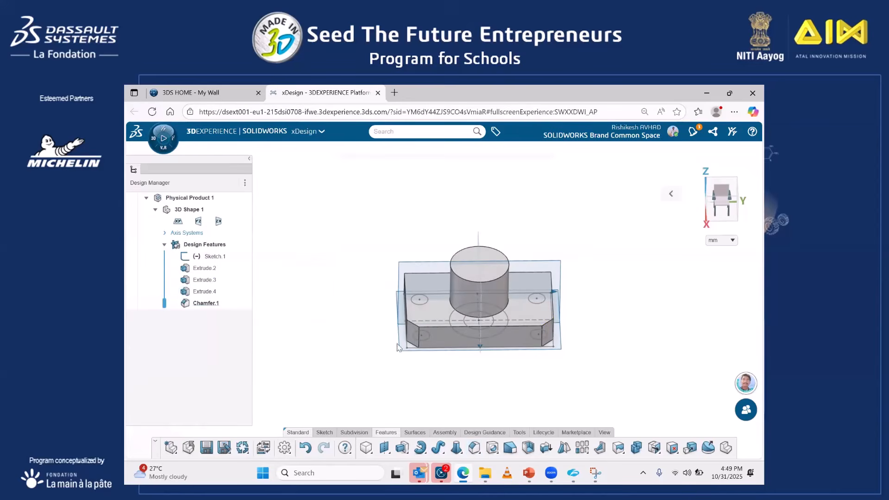
- Try a constant 4 mm fillet on the vertical corner edge of the block's unchamfered corner
{"action": "scroll", "coordinate": [432, 344], "scroll_direction": "up", "scroll_amount": 2}
{"action": "middle_click_drag", "start_coordinate": [431, 356], "coordinate": [569, 411]}
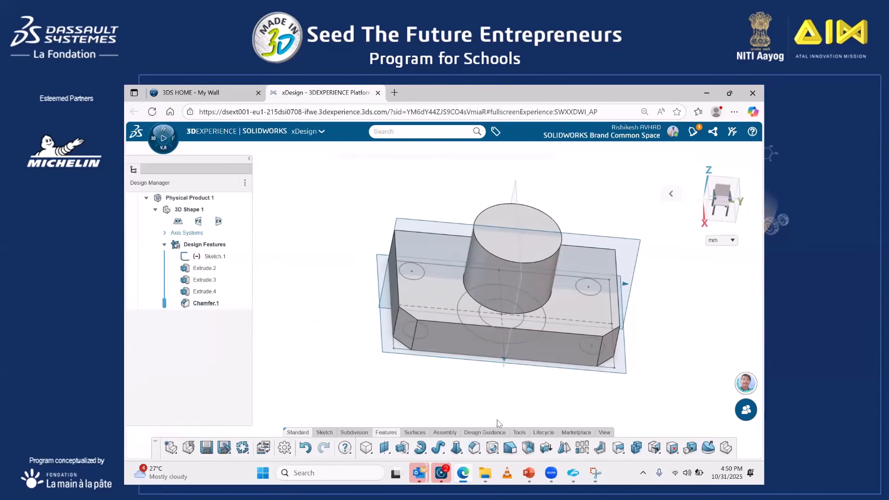
{"action": "mouse_move", "coordinate": [474, 447]}
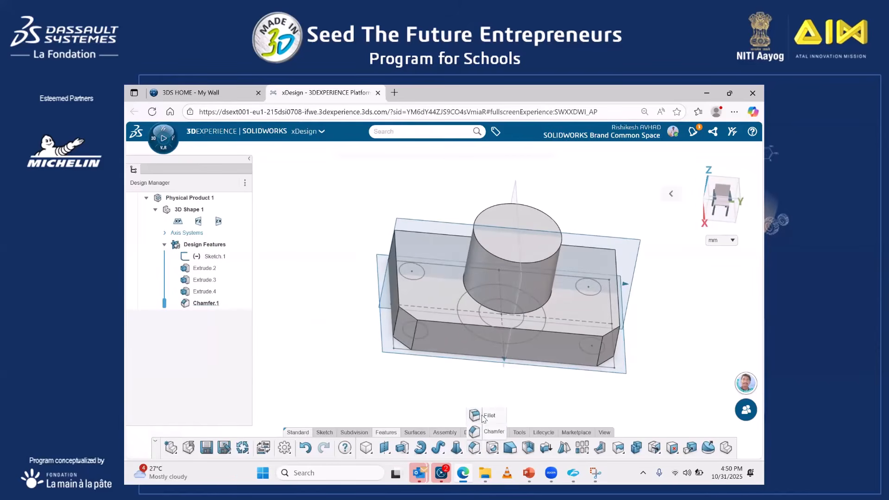
{"action": "left_click", "coordinate": [486, 415]}
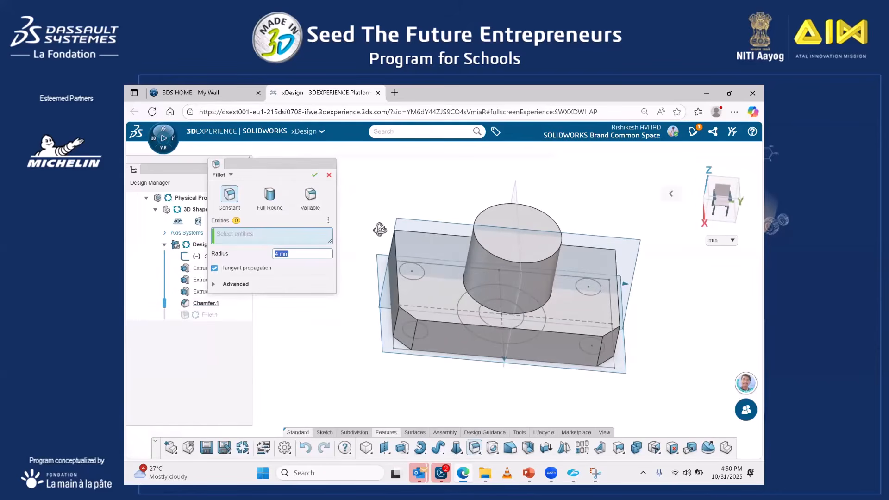
{"action": "middle_click_drag", "start_coordinate": [380, 228], "coordinate": [401, 288]}
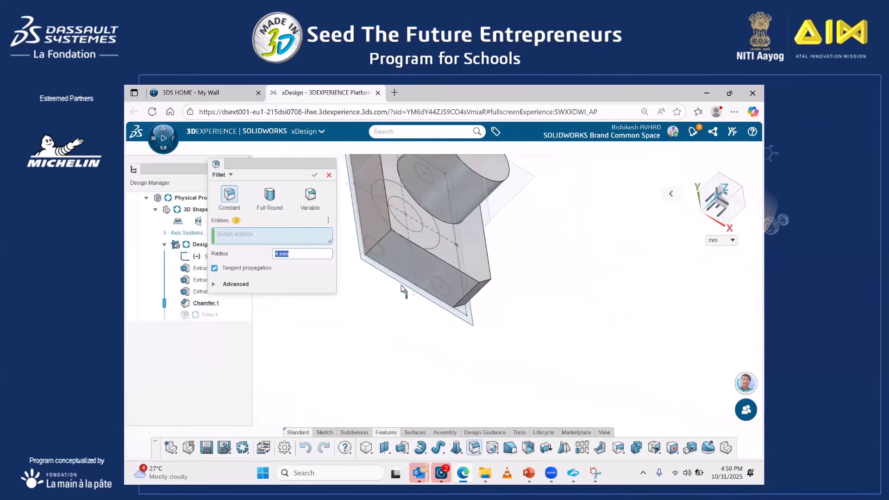
{"action": "middle_click_drag", "start_coordinate": [390, 226], "coordinate": [401, 258]}
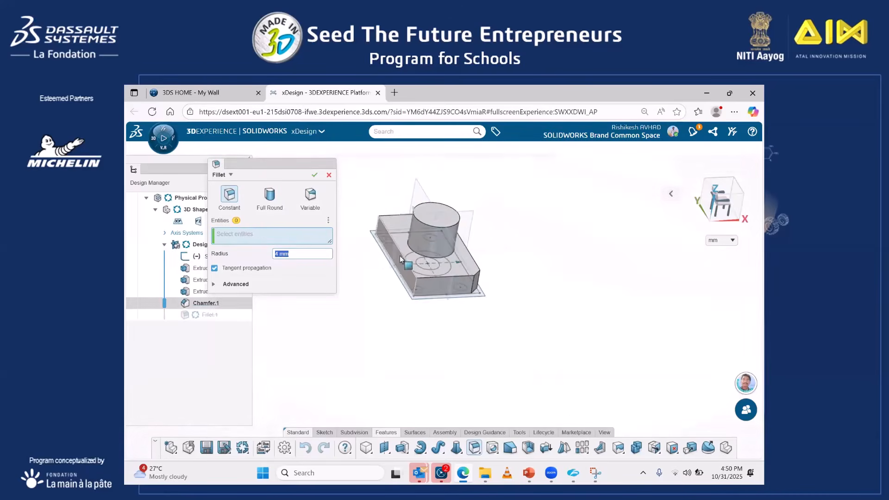
{"action": "scroll", "coordinate": [399, 255], "scroll_direction": "up", "scroll_amount": 5}
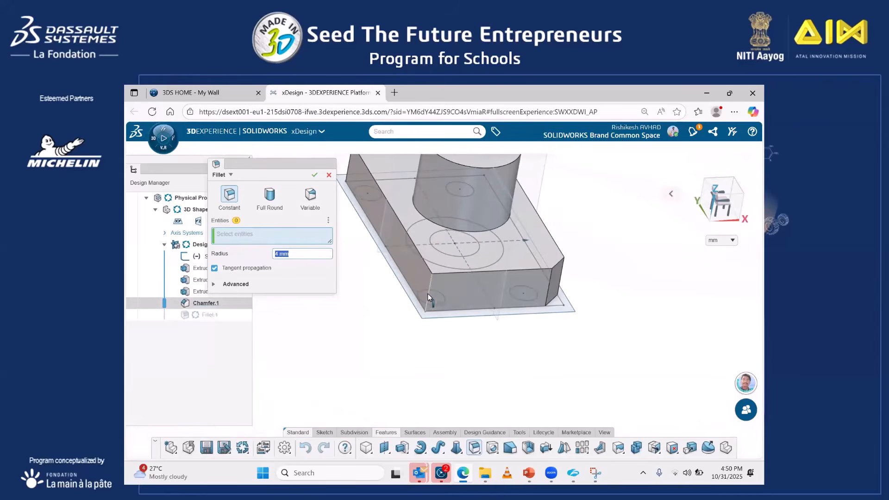
{"action": "left_click", "coordinate": [423, 286]}
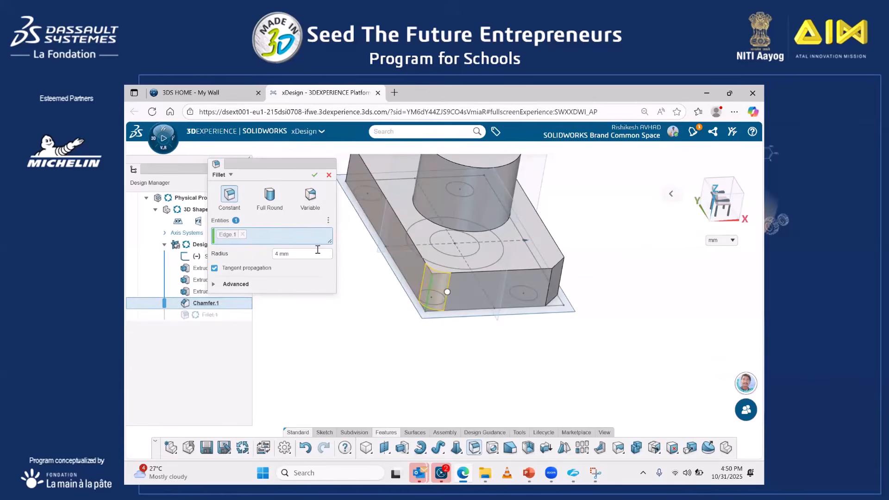
- Try a Full Round fillet, adding the adjacent upper edge of the block's end face to the selection
{"action": "left_click", "coordinate": [268, 198]}
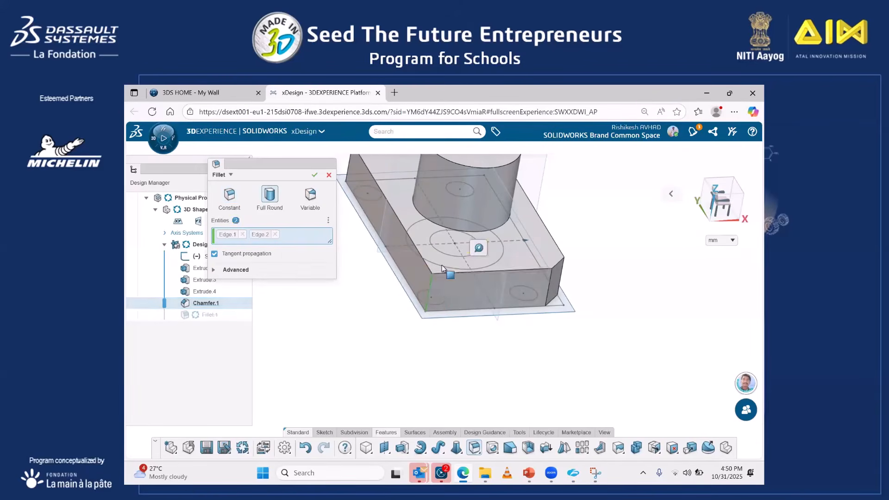
{"action": "left_click", "coordinate": [456, 273]}
{"action": "mouse_move", "coordinate": [480, 326]}
{"action": "middle_mouse_down"}
{"action": "mouse_move", "coordinate": [459, 297]}
{"action": "mouse_move", "coordinate": [452, 302]}
{"action": "mouse_move", "coordinate": [468, 321]}
{"action": "middle_mouse_up"}
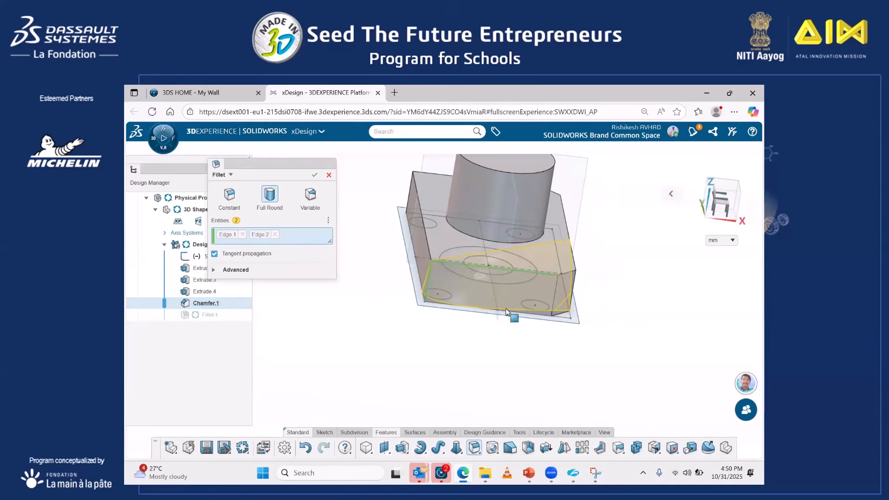
{"action": "mouse_move", "coordinate": [507, 349]}
{"action": "middle_mouse_down"}
{"action": "mouse_move", "coordinate": [512, 315]}
{"action": "mouse_move", "coordinate": [532, 357]}
{"action": "mouse_move", "coordinate": [495, 347]}
{"action": "middle_mouse_up"}
- Try a Variable fillet on both selected edges with an extra variance point on the vertical edge, and discard the fillet
{"action": "left_click", "coordinate": [311, 195]}
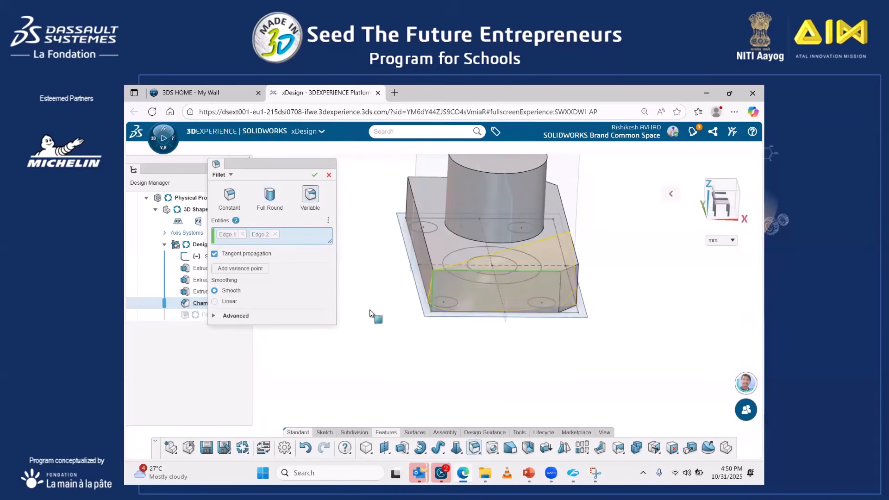
{"action": "middle_click_drag", "start_coordinate": [481, 338], "coordinate": [558, 272]}
{"action": "left_click", "coordinate": [559, 270]}
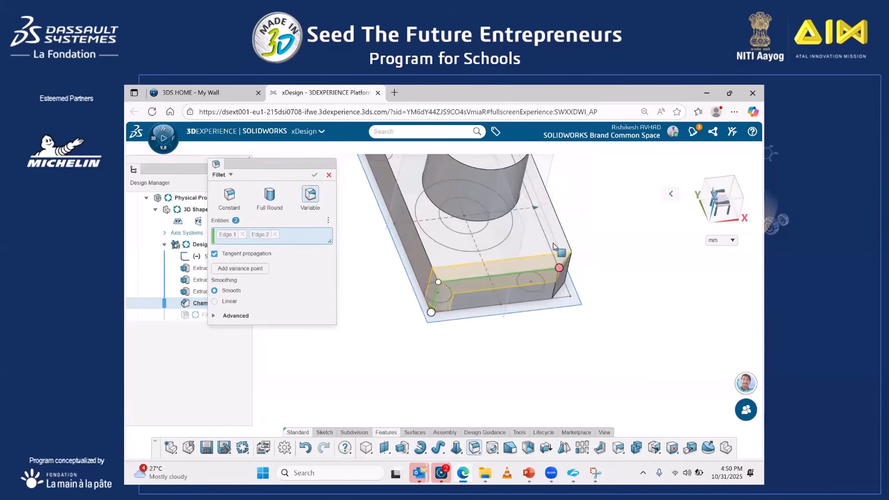
{"action": "left_click", "coordinate": [438, 282]}
{"action": "left_click", "coordinate": [432, 313]}
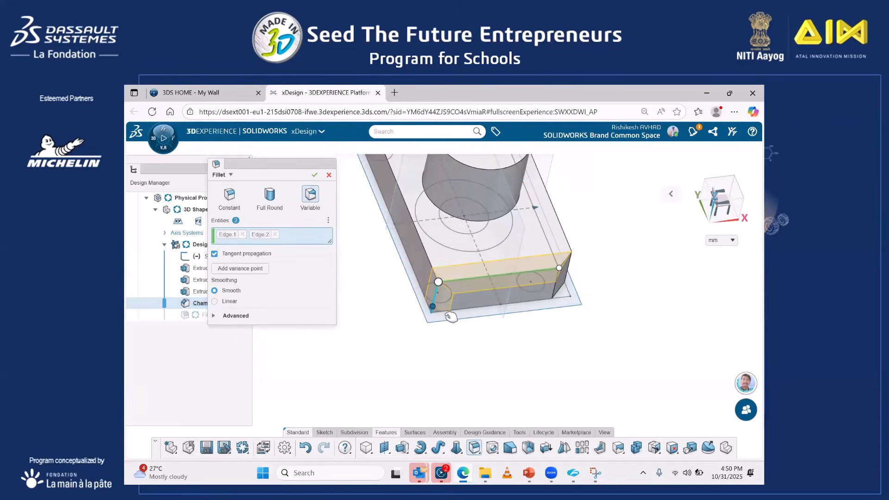
{"action": "mouse_move", "coordinate": [472, 321]}
{"action": "middle_mouse_down"}
{"action": "mouse_move", "coordinate": [443, 304]}
{"action": "mouse_move", "coordinate": [467, 309]}
{"action": "middle_mouse_up"}
{"action": "left_click_drag", "start_coordinate": [467, 308], "coordinate": [448, 307]}
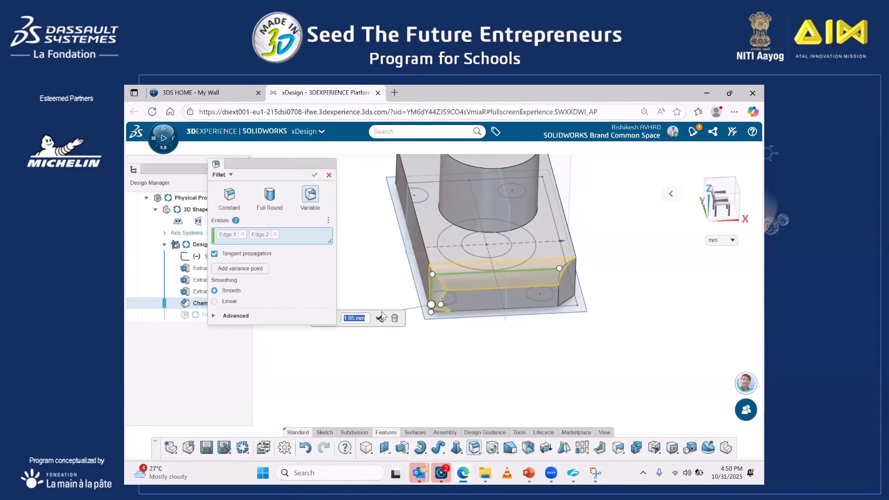
{"action": "left_click", "coordinate": [329, 176]}
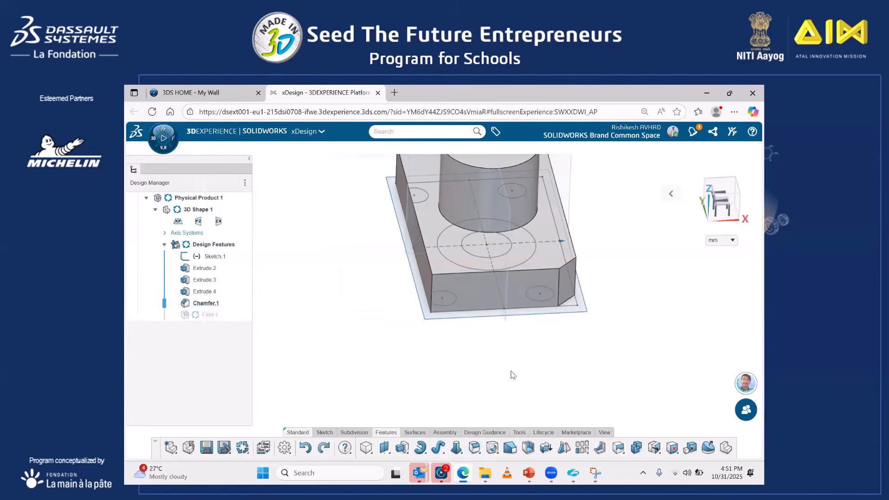
{"action": "middle_click_drag", "start_coordinate": [558, 301], "coordinate": [493, 339]}
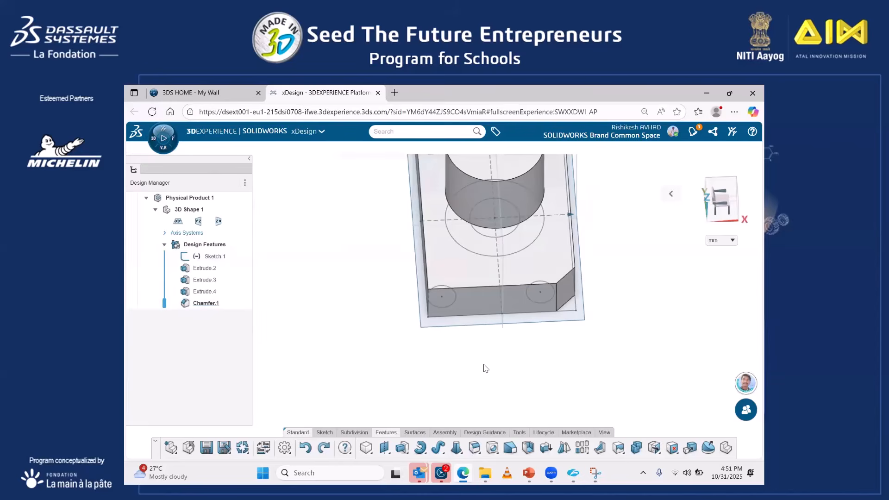
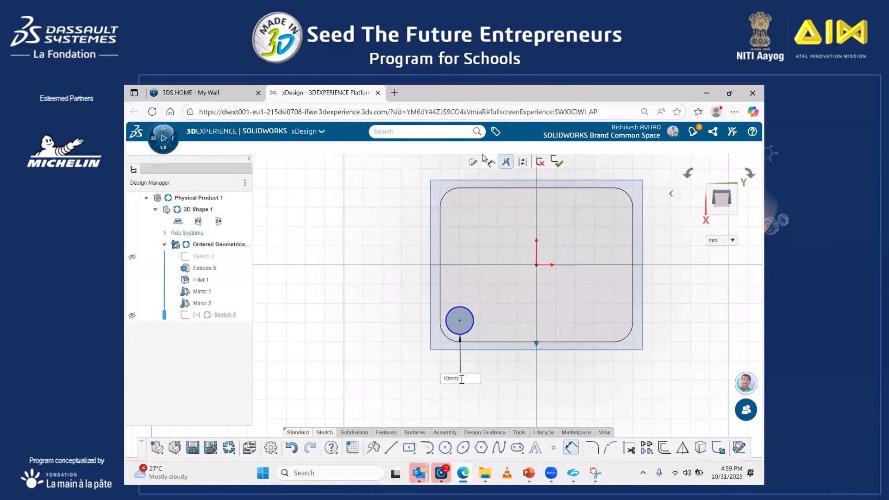
- Set the circle's diameter to 10 mm and place its centre 10 mm from the rounded rectangle's lower edge
{"action": "key", "text": "Return"}
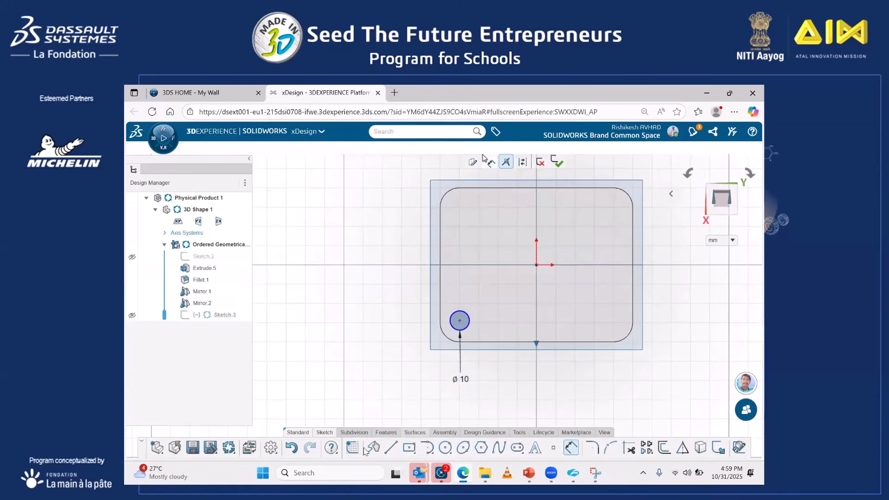
{"action": "left_click", "coordinate": [572, 450]}
{"action": "left_click", "coordinate": [470, 346]}
{"action": "left_click", "coordinate": [484, 330]}
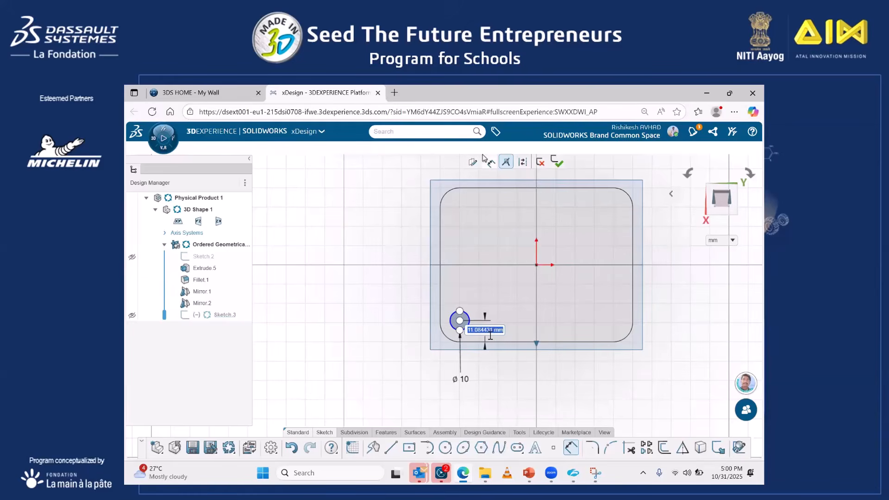
{"action": "type", "text": "10"}
{"action": "key", "text": "Return"}
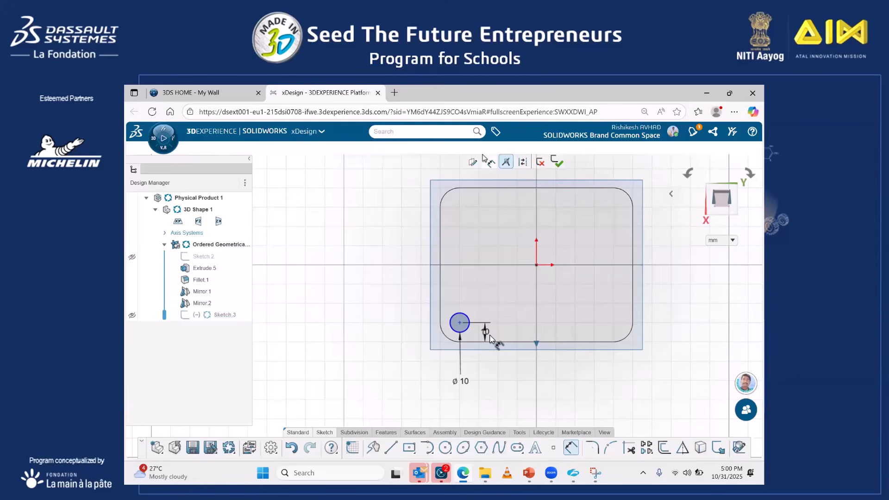
- Dimension the circle's centre 10 mm from the rounded rectangle's left edge
{"action": "left_click", "coordinate": [458, 324]}
{"action": "left_click", "coordinate": [447, 272]}
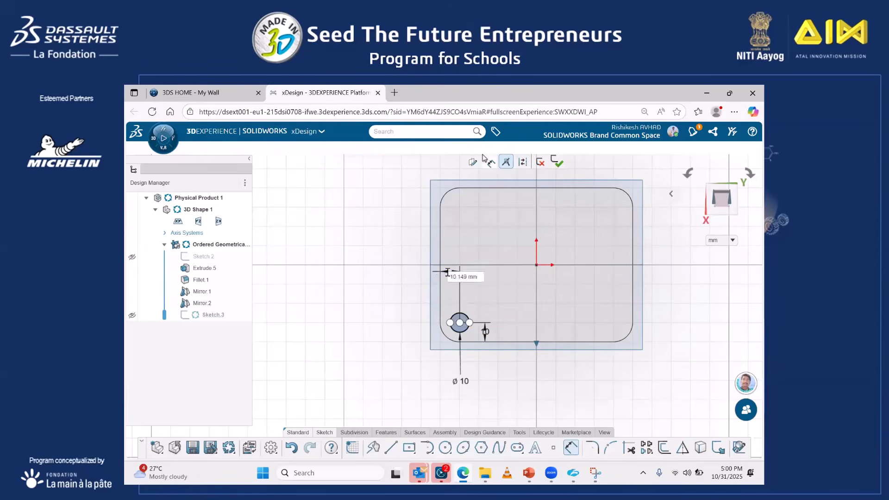
{"action": "type", "text": "10"}
{"action": "key", "text": "Return"}
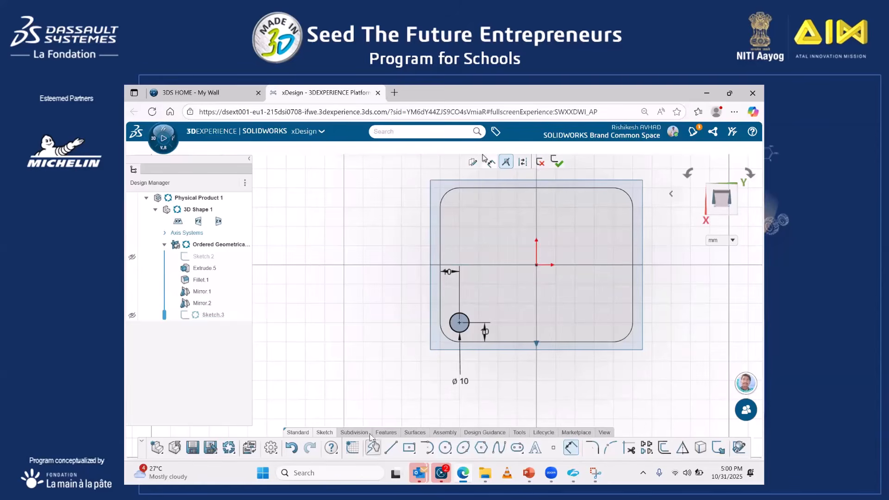
- Cut the corner hole from the circle sketch with a Blind Extrude Cut 20 mm deep
{"action": "left_click", "coordinate": [386, 433]}
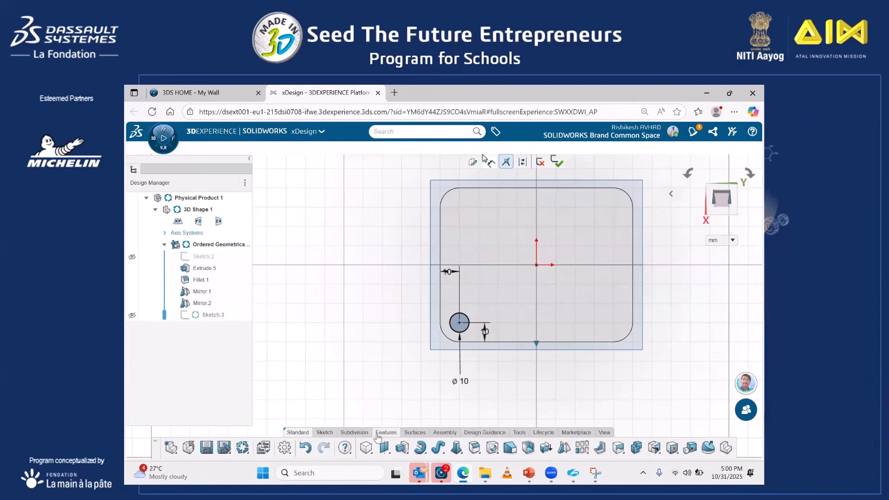
{"action": "left_click", "coordinate": [407, 454]}
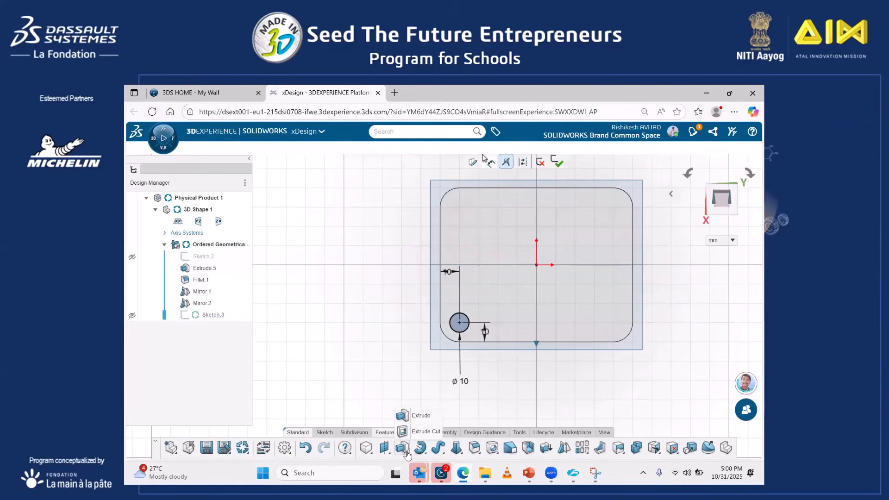
{"action": "left_click", "coordinate": [426, 432]}
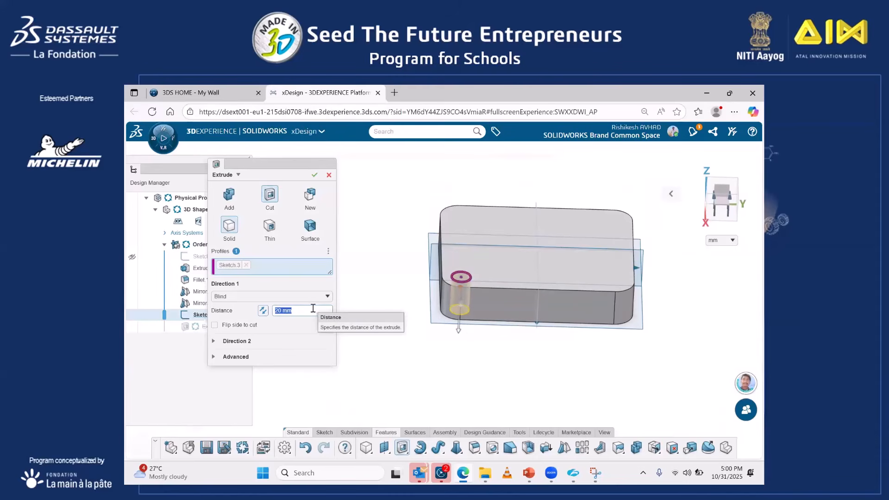
{"action": "type", "text": "10"}
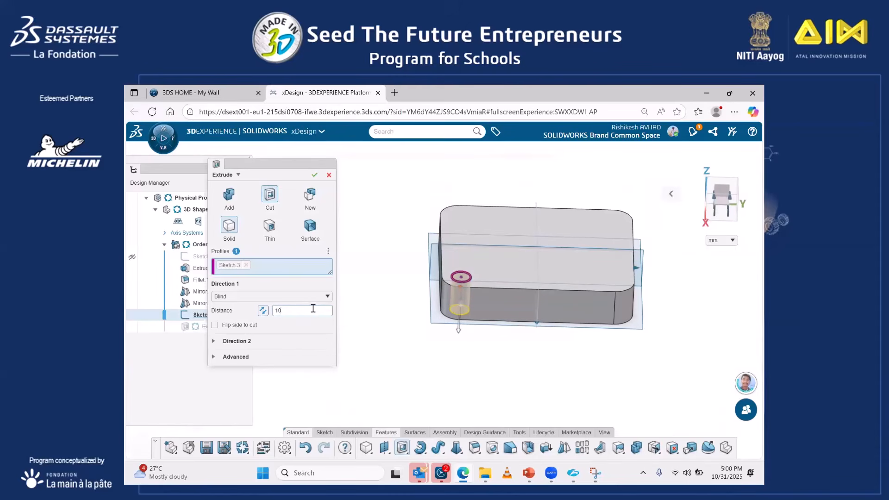
{"action": "key", "text": "Return"}
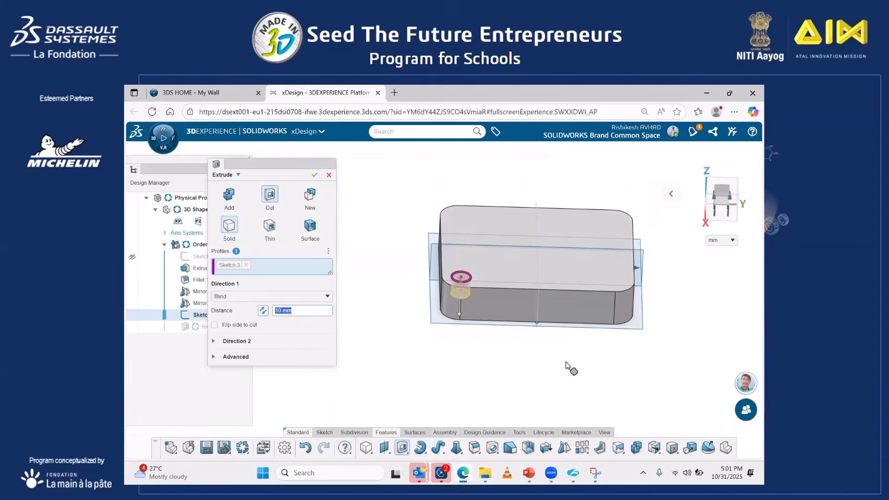
{"action": "mouse_move", "coordinate": [566, 343]}
{"action": "middle_mouse_down"}
{"action": "mouse_move", "coordinate": [556, 313]}
{"action": "mouse_move", "coordinate": [565, 353]}
{"action": "middle_mouse_up"}
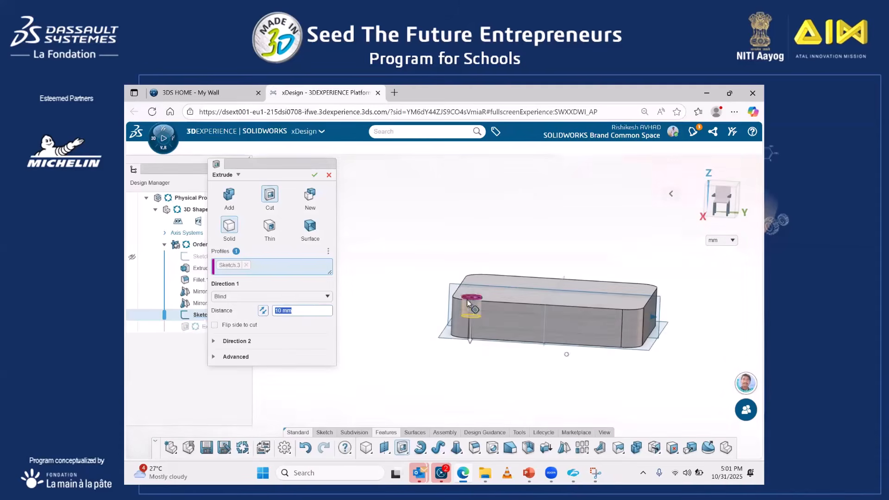
{"action": "type", "text": "20"}
{"action": "key", "text": "Return"}
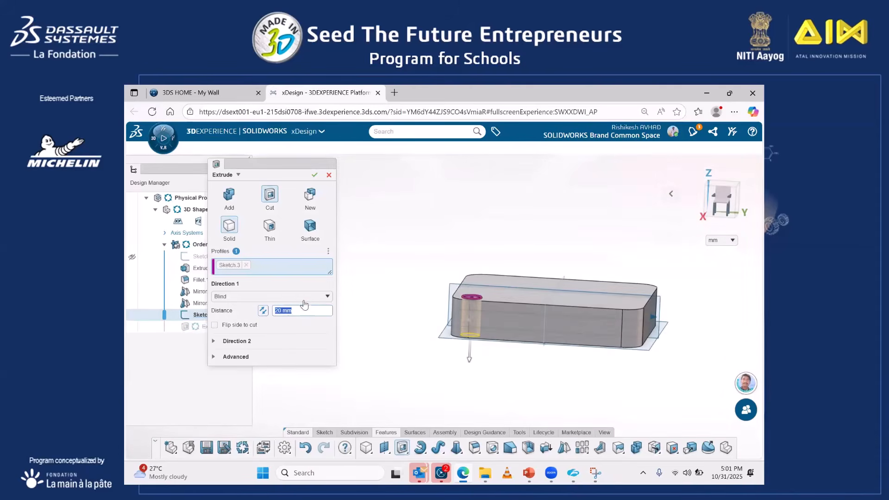
{"action": "left_click", "coordinate": [304, 299]}
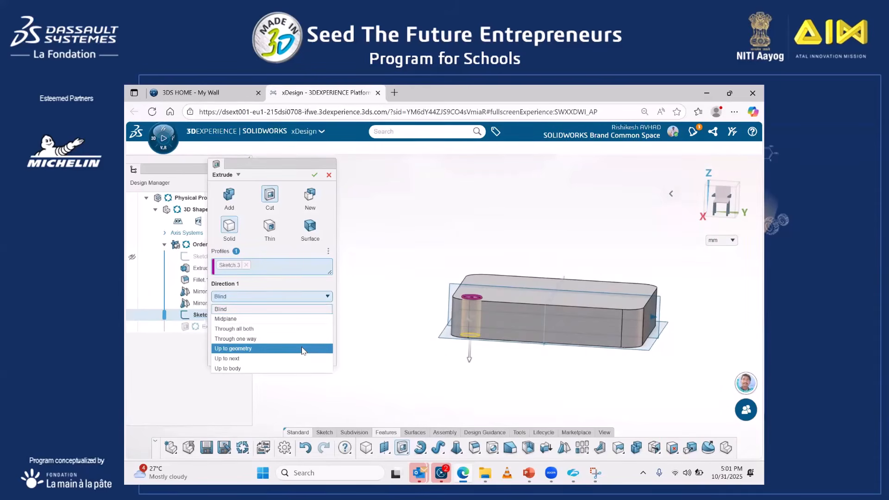
{"action": "left_click", "coordinate": [297, 249]}
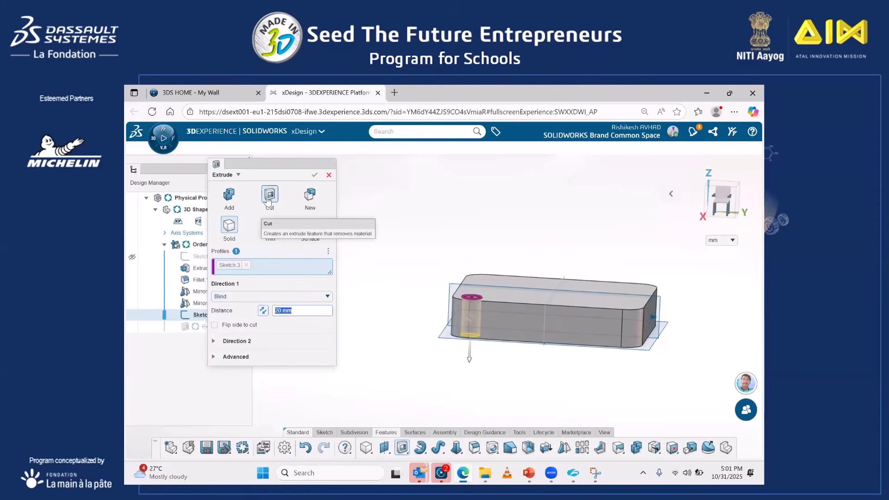
{"action": "left_click", "coordinate": [314, 175]}
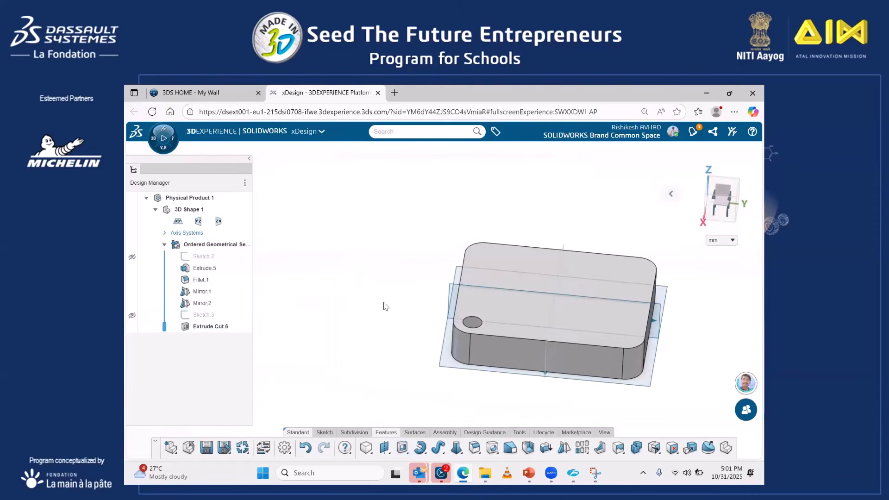
- Mirror the corner hole's Extrude Cut across the zx plane
{"action": "left_click", "coordinate": [563, 447]}
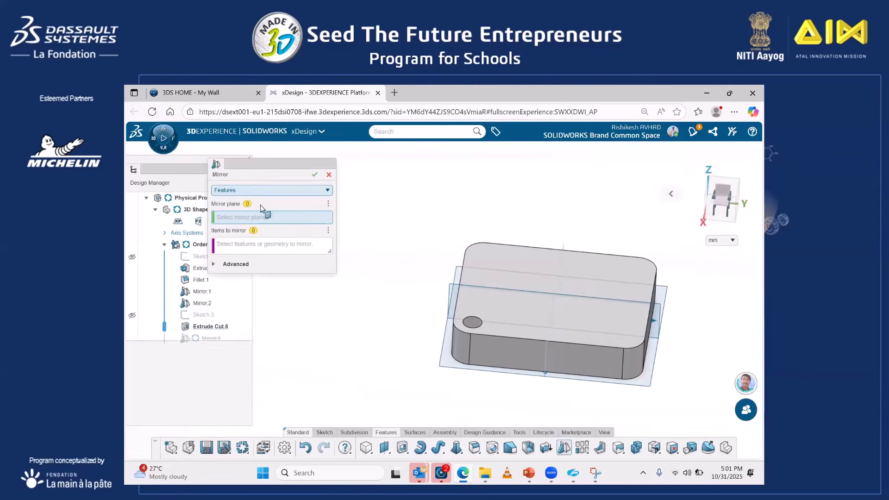
{"action": "middle_click_drag", "start_coordinate": [573, 255], "coordinate": [574, 288]}
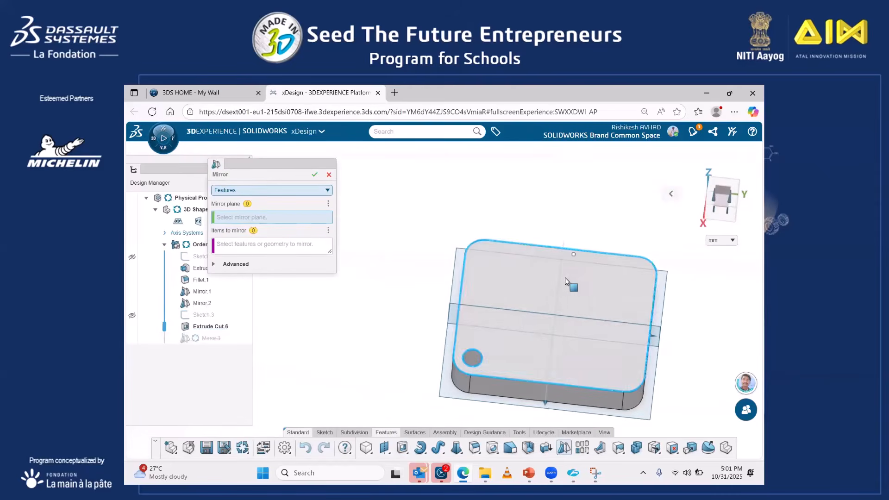
{"action": "left_click", "coordinate": [563, 249]}
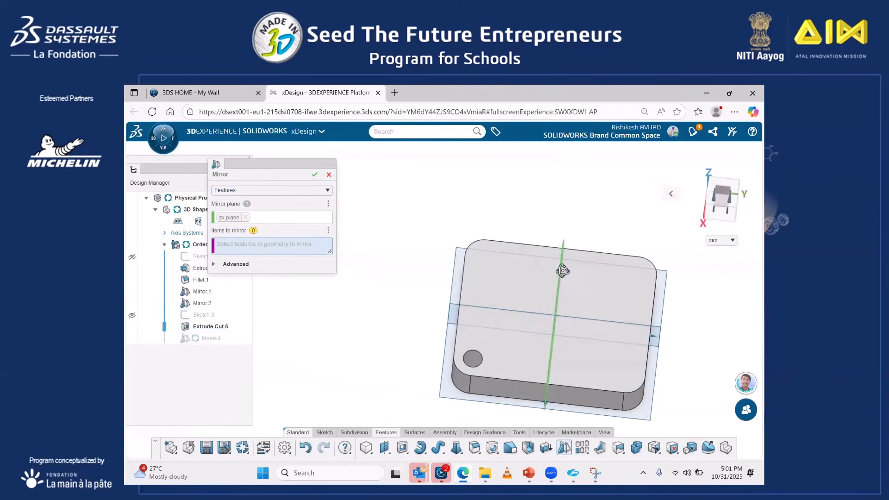
{"action": "middle_click_drag", "start_coordinate": [564, 250], "coordinate": [570, 264]}
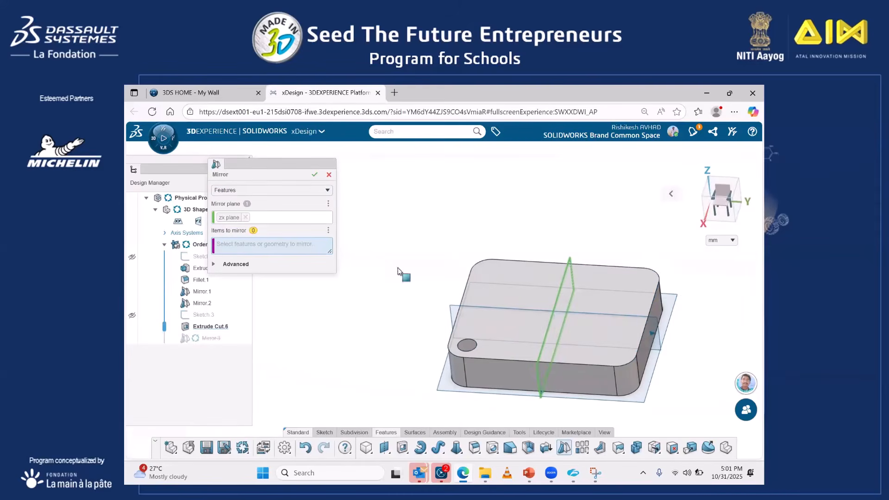
{"action": "left_click", "coordinate": [465, 344]}
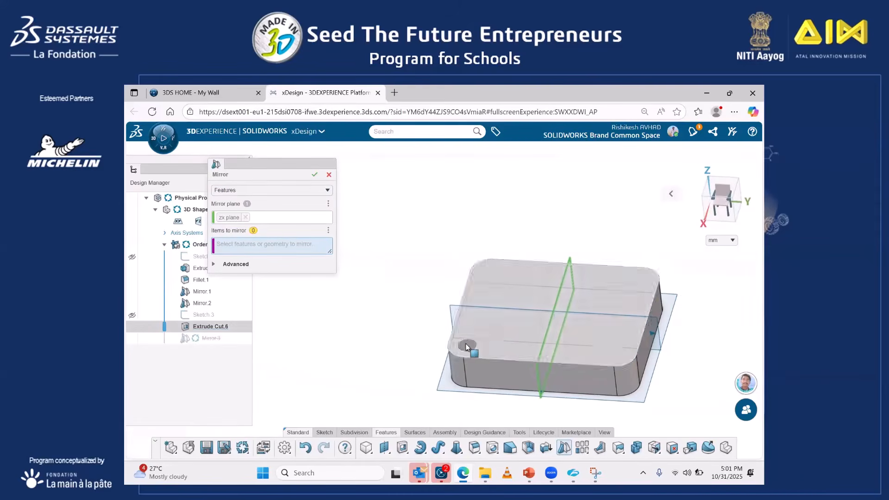
{"action": "left_click", "coordinate": [242, 266]}
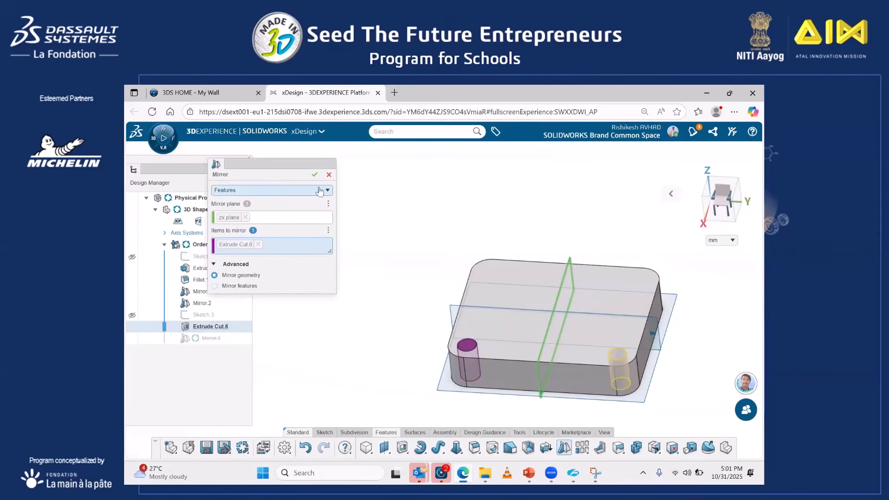
{"action": "left_click", "coordinate": [314, 175]}
{"action": "middle_click_drag", "start_coordinate": [400, 242], "coordinate": [409, 274]}
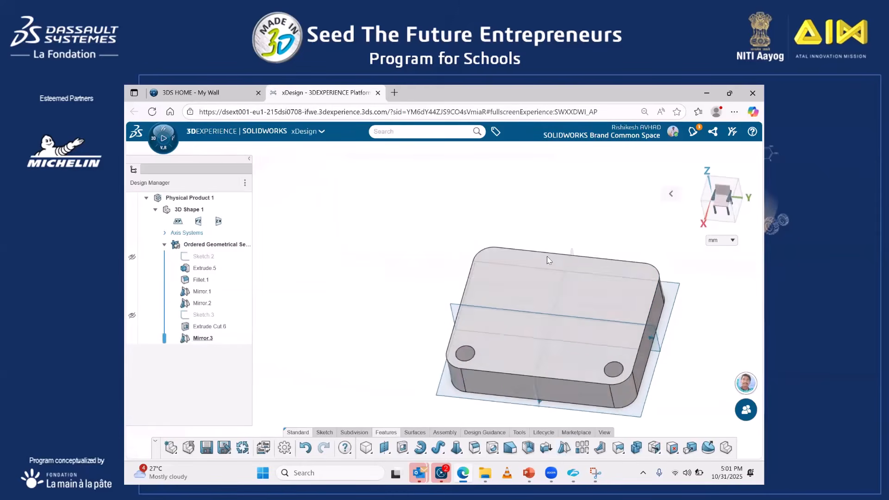
- Mirror the previously mirrored hole feature (Mirror.3) across the yz plane to put holes at the block's other two corners
{"action": "middle_click_drag", "start_coordinate": [568, 313], "coordinate": [490, 299]}
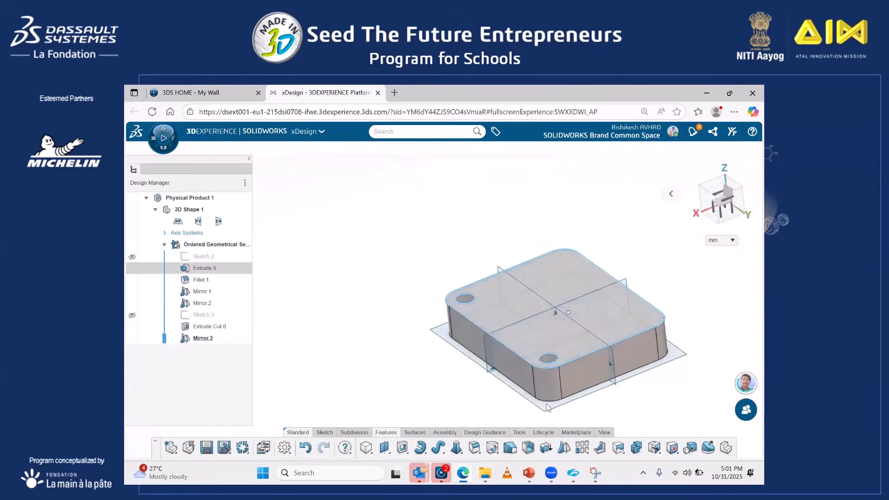
{"action": "left_click", "coordinate": [666, 292]}
{"action": "left_click", "coordinate": [564, 447]}
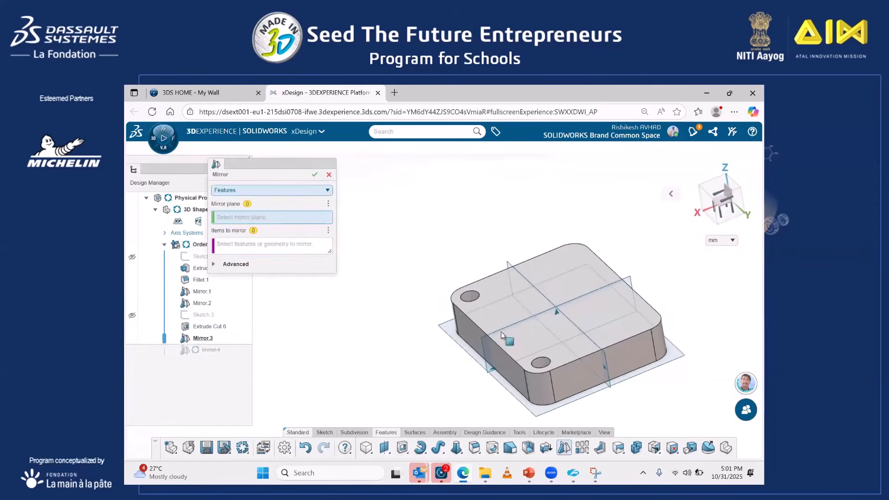
{"action": "left_click", "coordinate": [484, 348]}
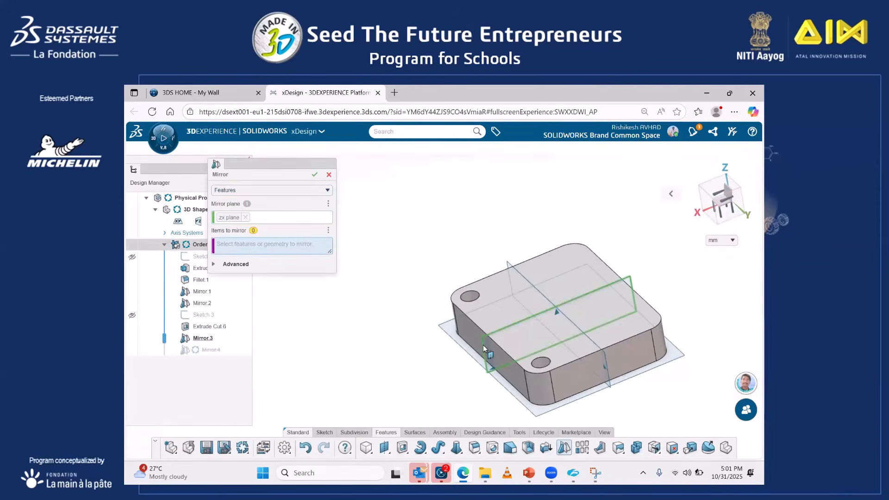
{"action": "left_click", "coordinate": [202, 339]}
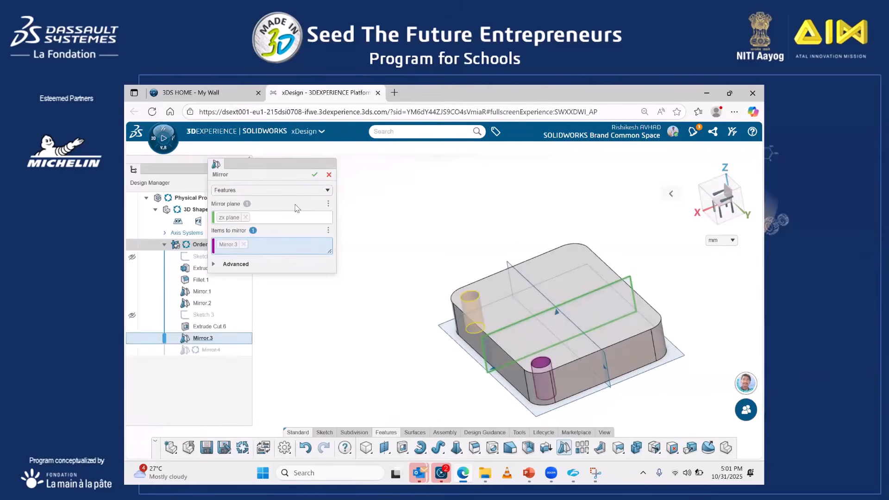
{"action": "left_click", "coordinate": [245, 217]}
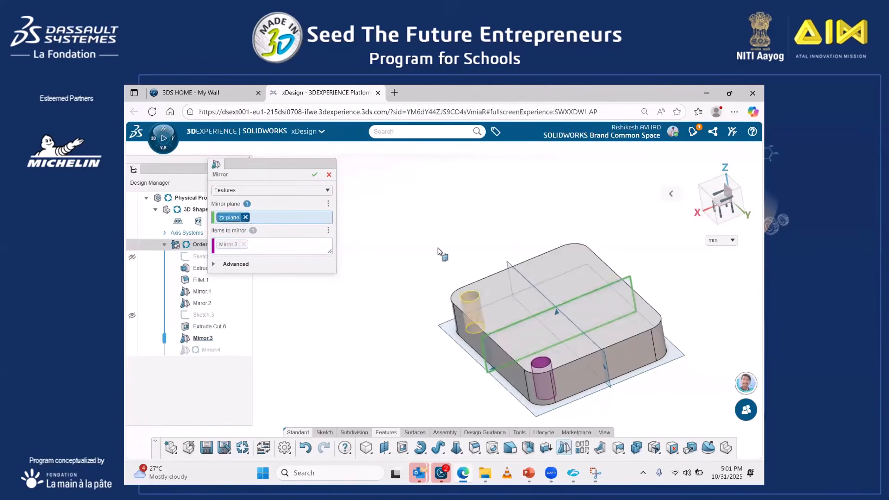
{"action": "left_click", "coordinate": [508, 265]}
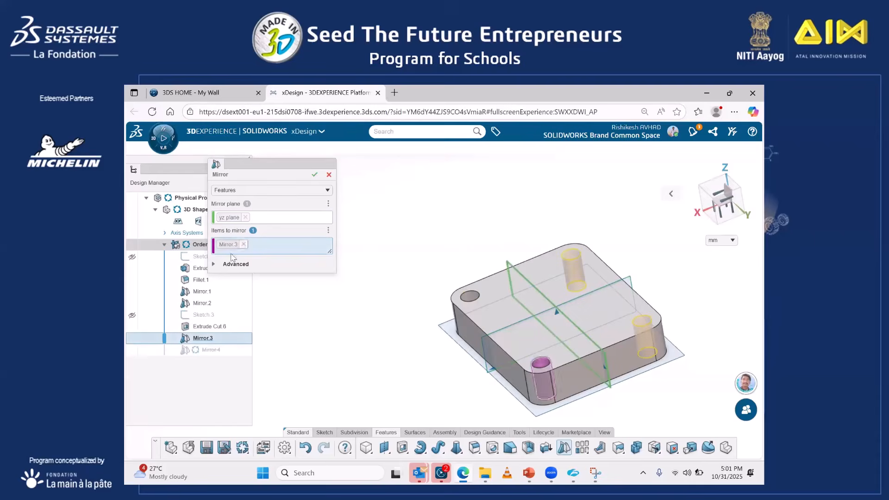
{"action": "left_click", "coordinate": [315, 176]}
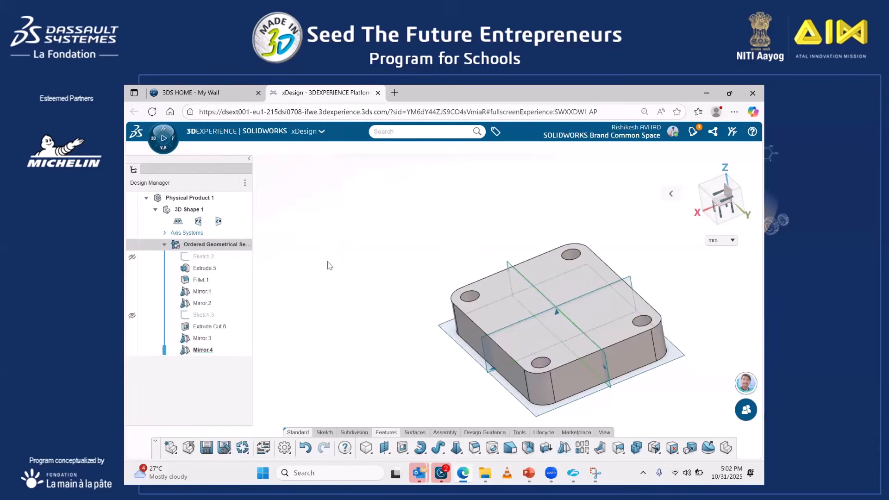
{"action": "middle_click_drag", "start_coordinate": [347, 207], "coordinate": [340, 267]}
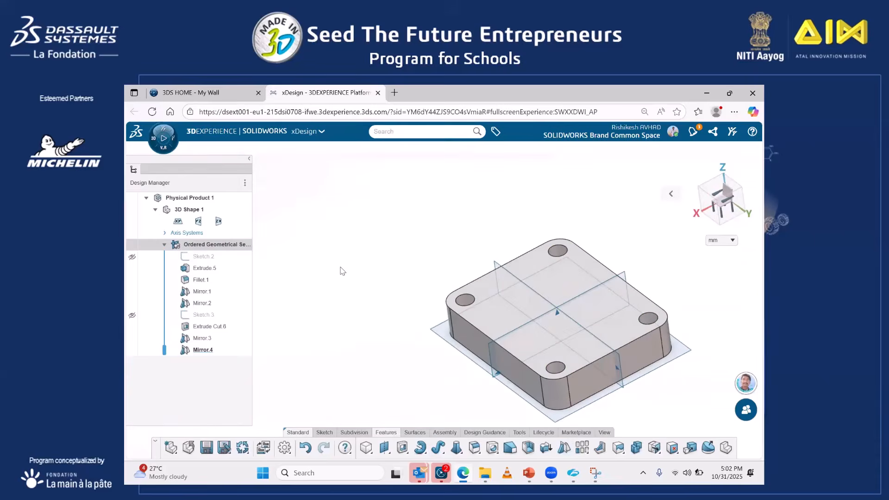
{"action": "scroll", "coordinate": [458, 326], "scroll_direction": "up", "scroll_amount": 2}
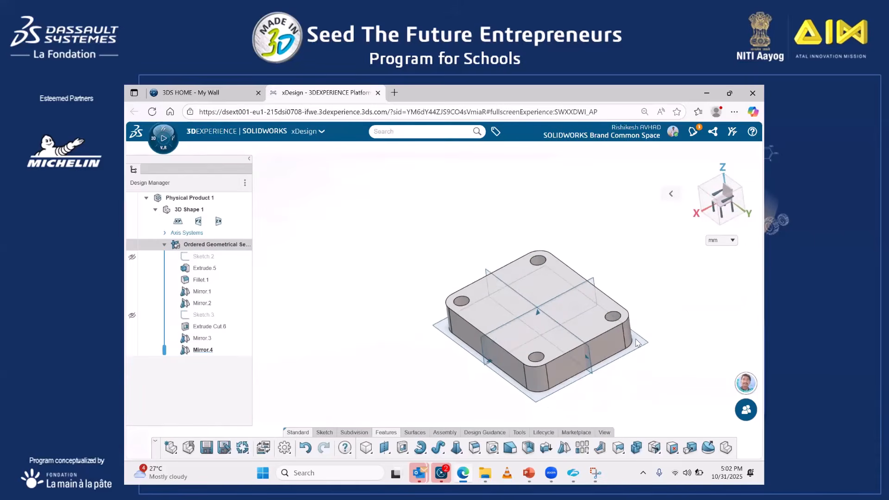
{"action": "scroll", "coordinate": [611, 353], "scroll_direction": "down", "scroll_amount": 2}
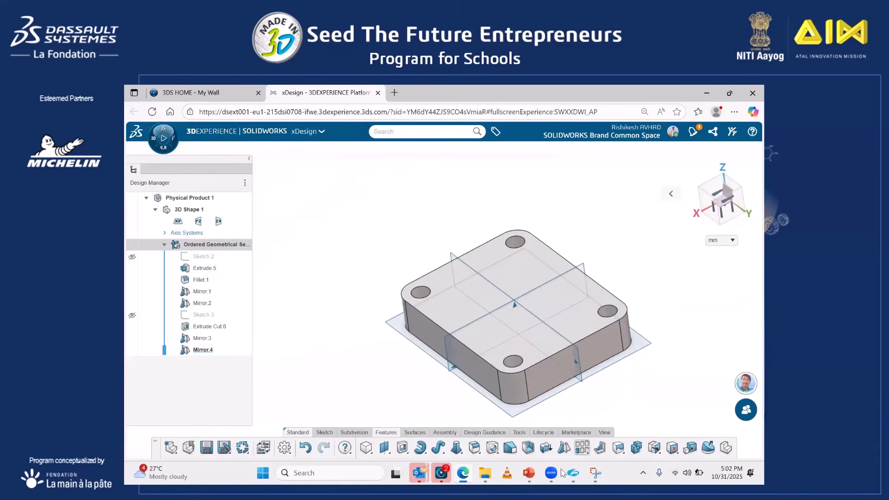
- Consult the Challenge 1 slide in PowerPoint and sketch a circle centred on the origin on the block's top face
{"action": "left_click", "coordinate": [528, 472]}
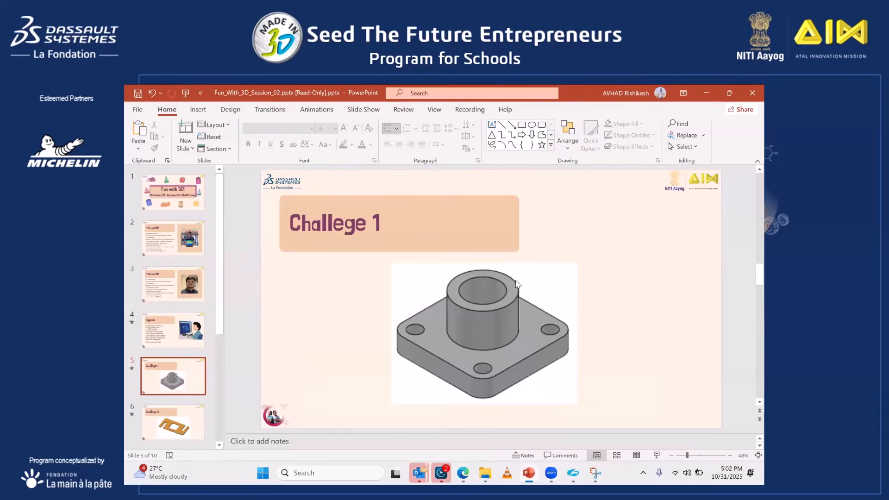
{"action": "key", "text": "alt+Tab"}
{"action": "left_click", "coordinate": [528, 252]}
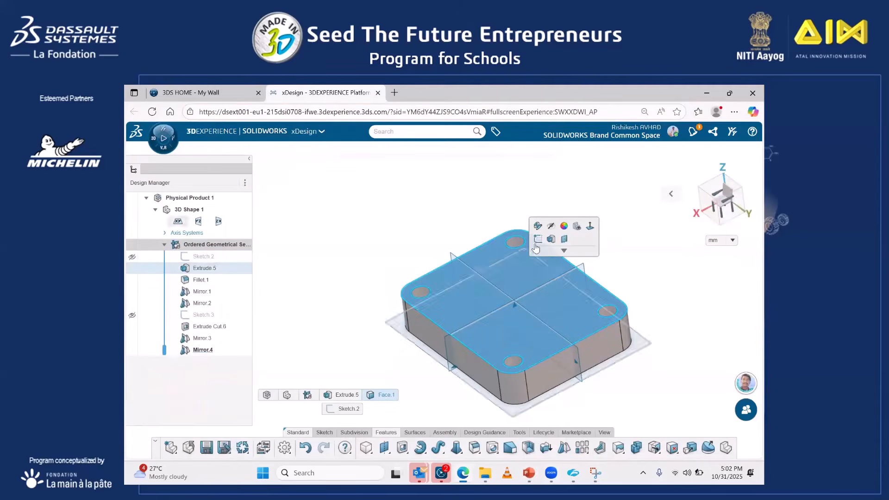
{"action": "left_click", "coordinate": [536, 242]}
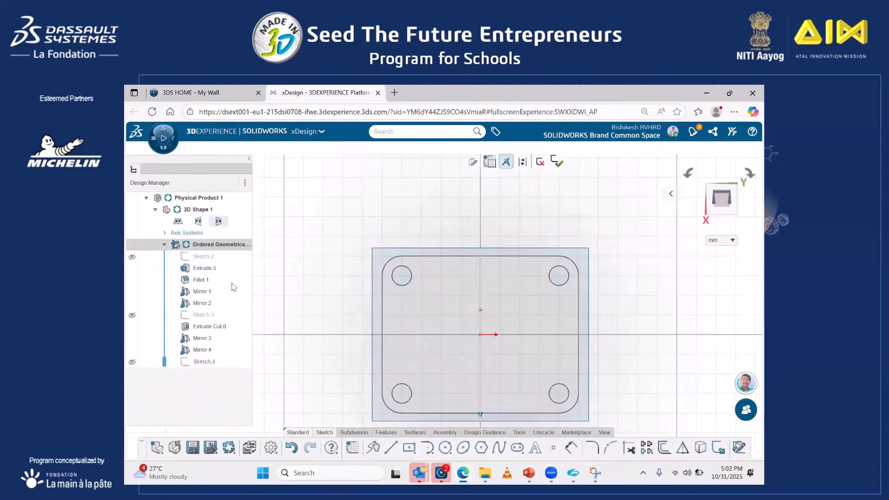
{"action": "left_click", "coordinate": [449, 448]}
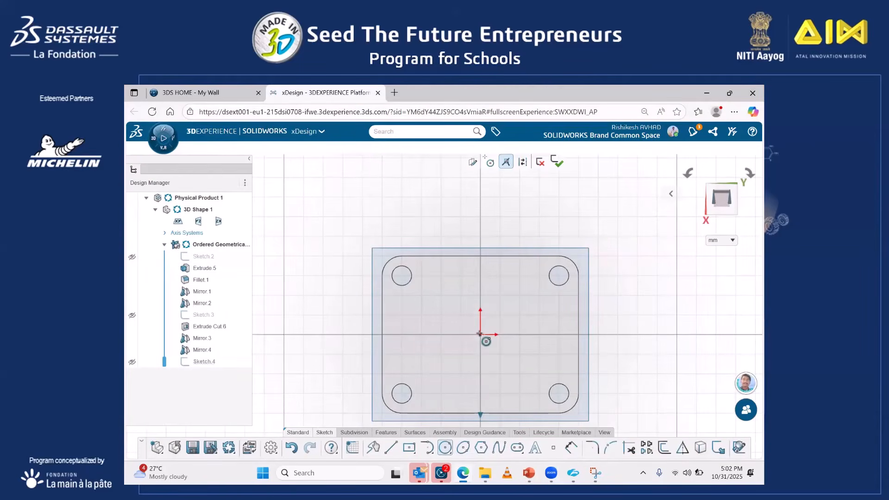
{"action": "left_click", "coordinate": [480, 334]}
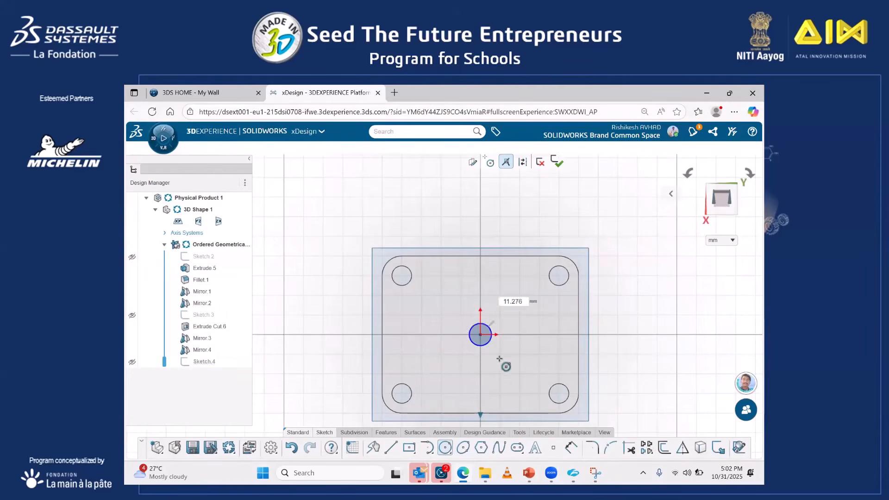
{"action": "left_click", "coordinate": [532, 342]}
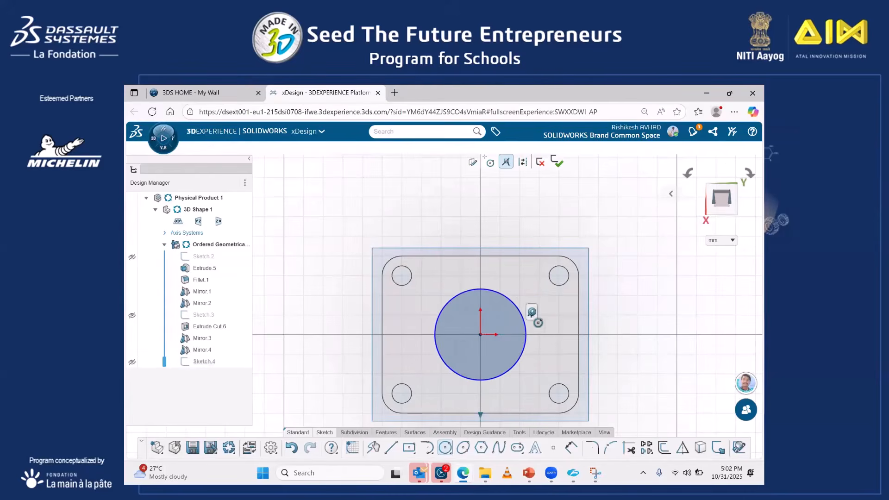
- Dimension the central circle's diameter as 55 mm
{"action": "left_click", "coordinate": [576, 451]}
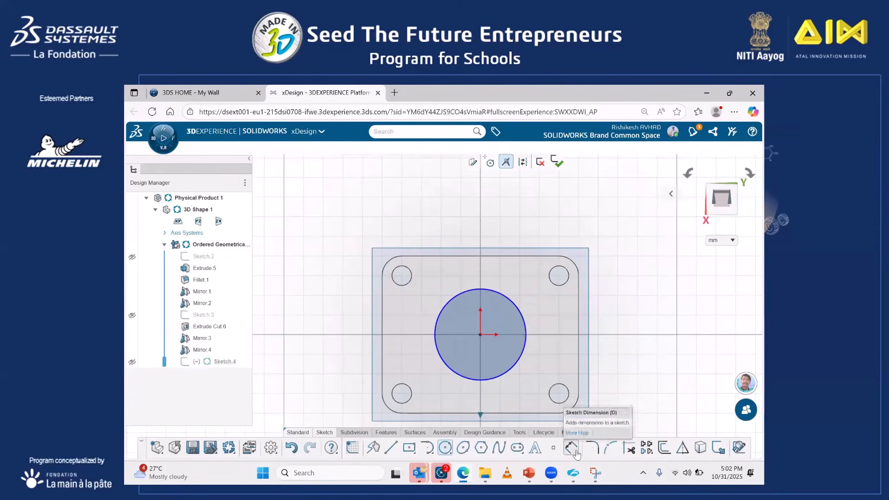
{"action": "left_click", "coordinate": [525, 326]}
{"action": "left_click", "coordinate": [554, 326]}
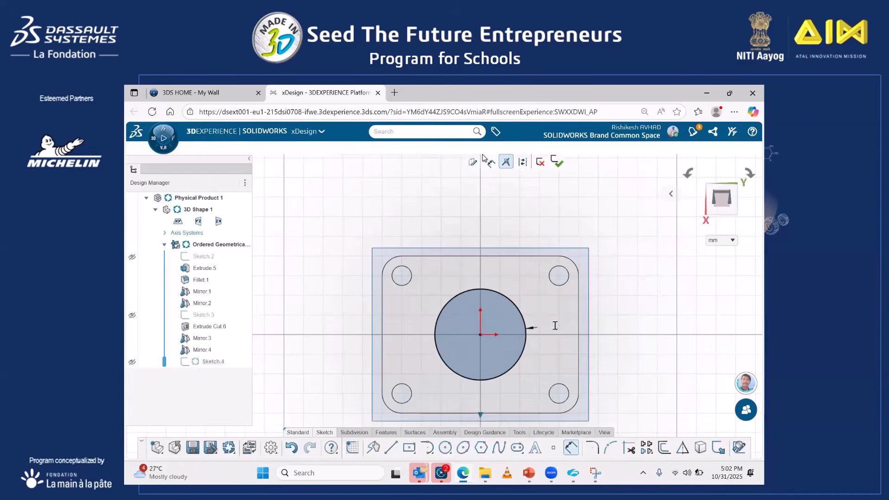
{"action": "type", "text": "55"}
{"action": "key", "text": "Return"}
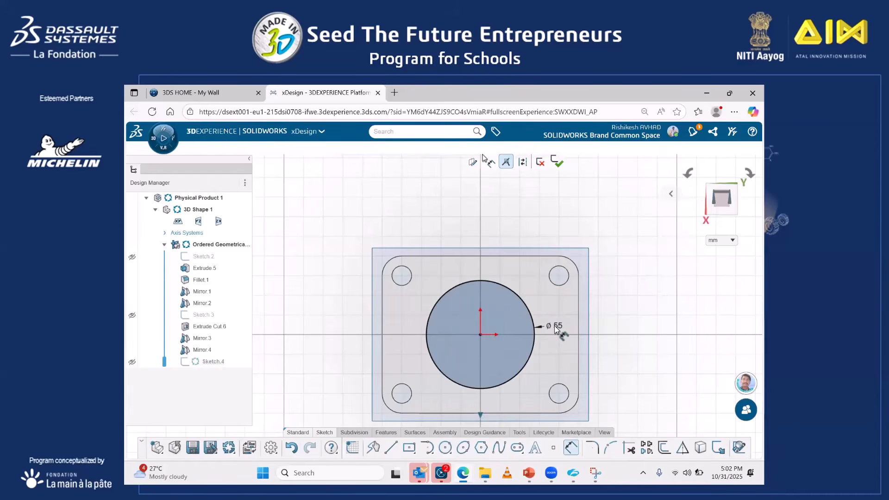
- Set up an Add extrusion of the central circle upward with a Blind distance of 40 mm
{"action": "left_click", "coordinate": [386, 432]}
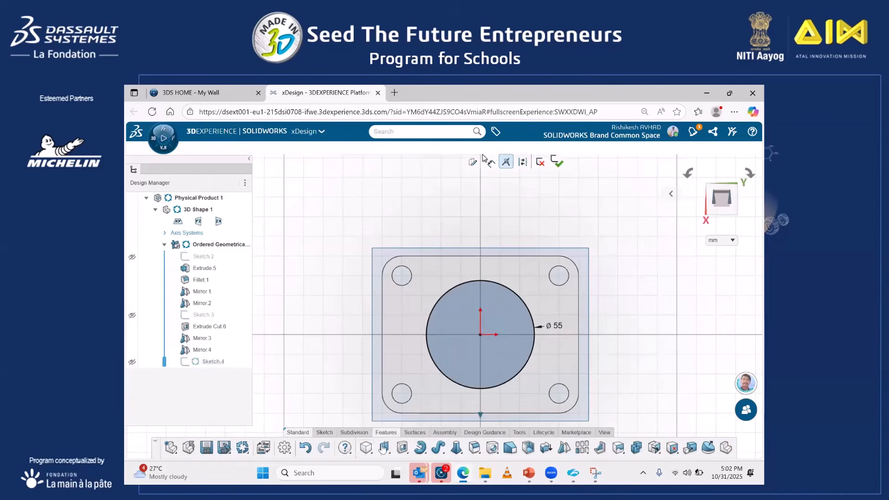
{"action": "left_click", "coordinate": [406, 454]}
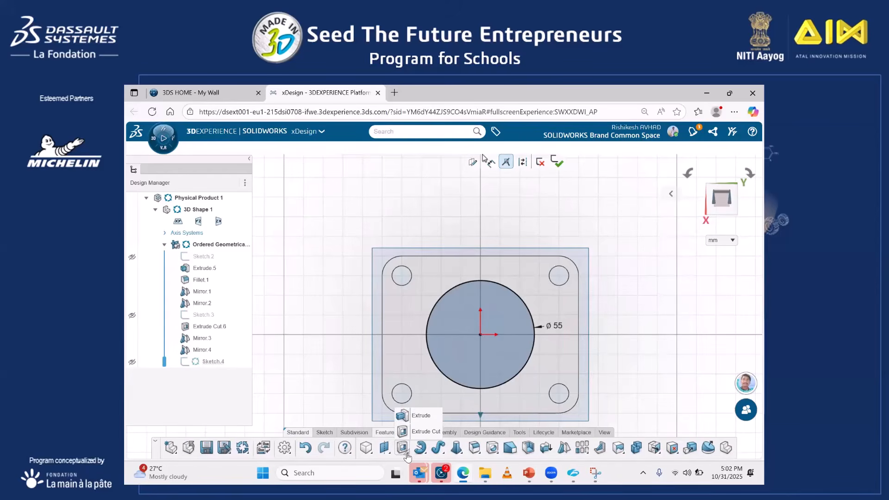
{"action": "left_click", "coordinate": [422, 415]}
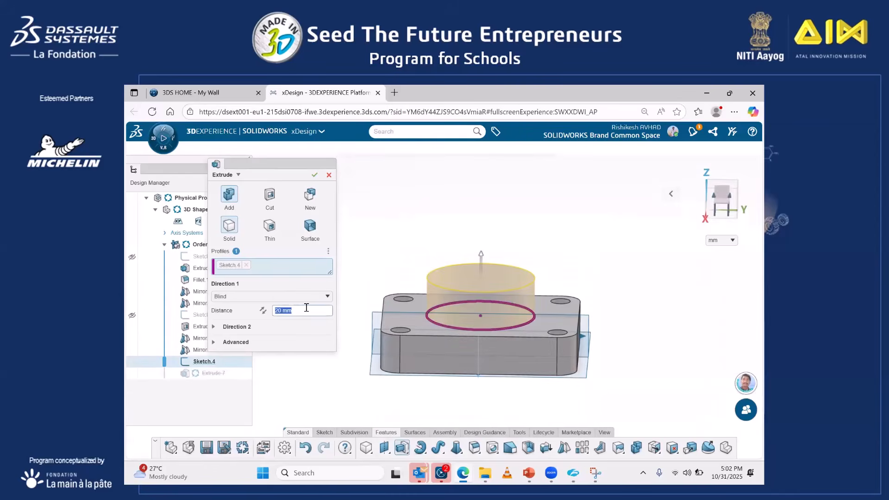
{"action": "type", "text": "40"}
{"action": "key", "text": "Return"}
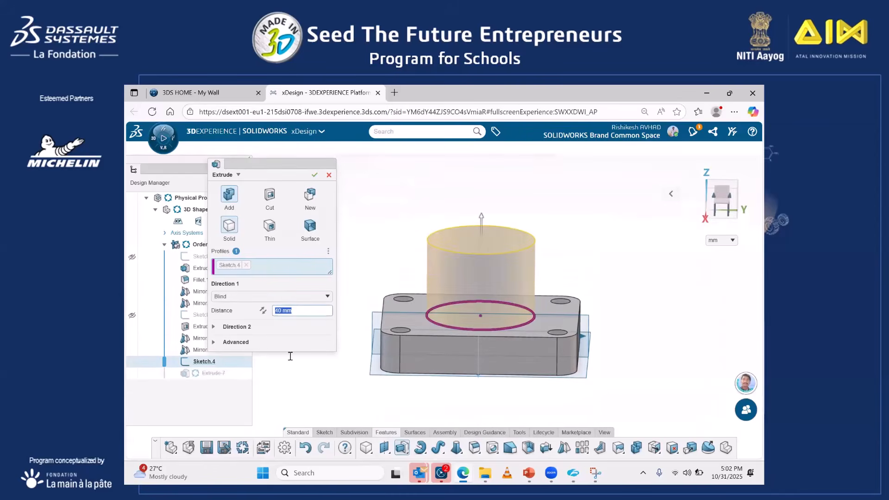
- Compare with the Challenge 1 slide in PowerPoint and finish the extrusion as a Thin tube with 8 mm wall thickness
{"action": "left_click", "coordinate": [528, 473]}
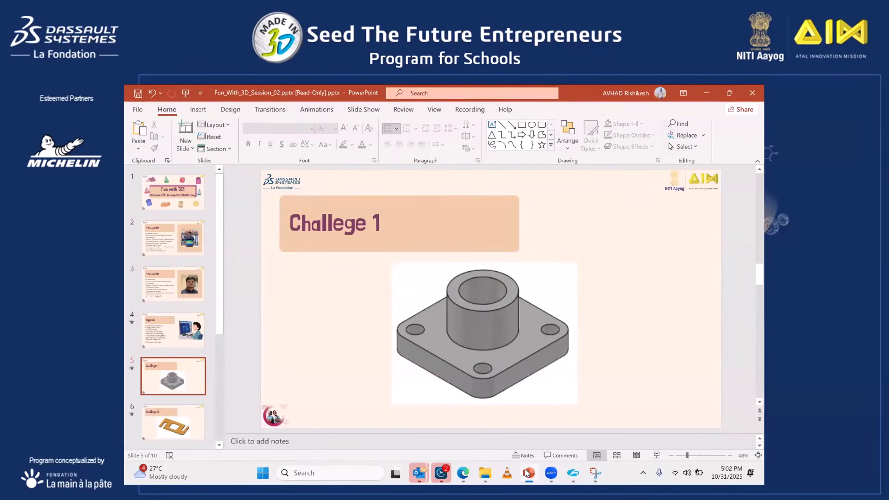
{"action": "left_click", "coordinate": [463, 473]}
{"action": "left_click", "coordinate": [269, 226]}
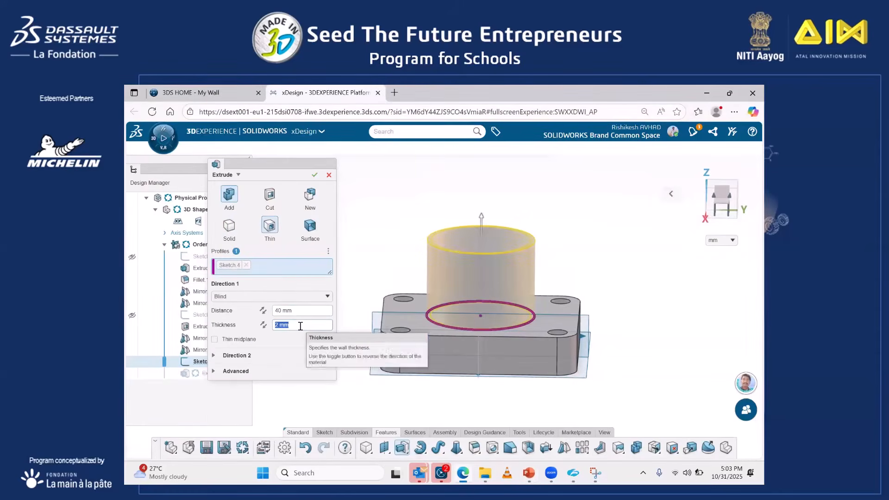
{"action": "type", "text": "8"}
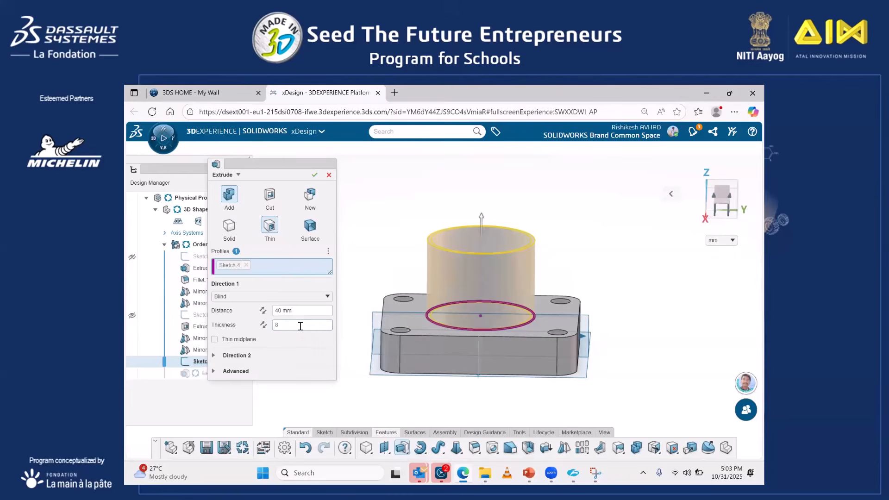
{"action": "middle_click_drag", "start_coordinate": [647, 220], "coordinate": [672, 276]}
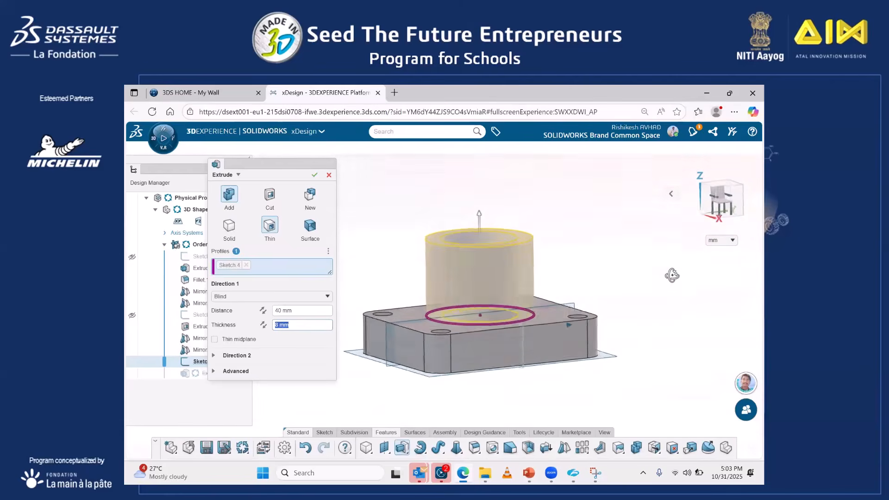
{"action": "left_click", "coordinate": [314, 176]}
{"action": "middle_click_drag", "start_coordinate": [385, 282], "coordinate": [364, 204]}
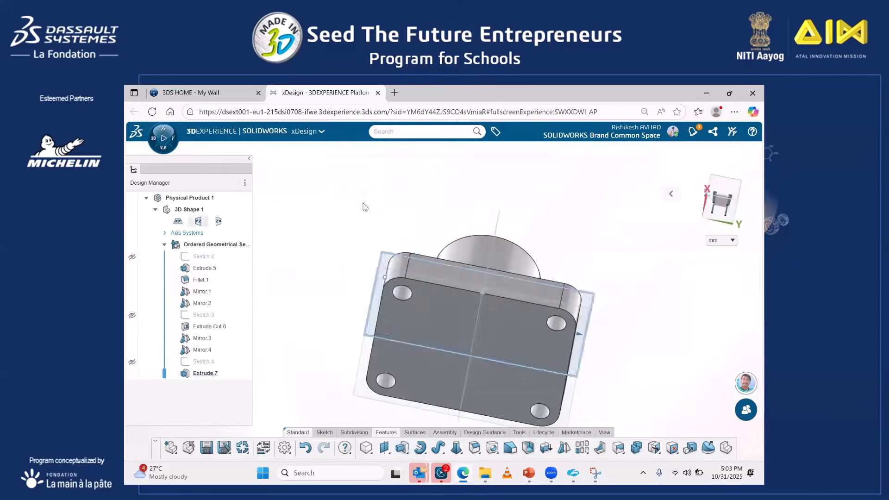
- Hide the three reference planes around the finished Challenge 1 part and open the View Modes settings
{"action": "middle_click_drag", "start_coordinate": [357, 307], "coordinate": [328, 315]}
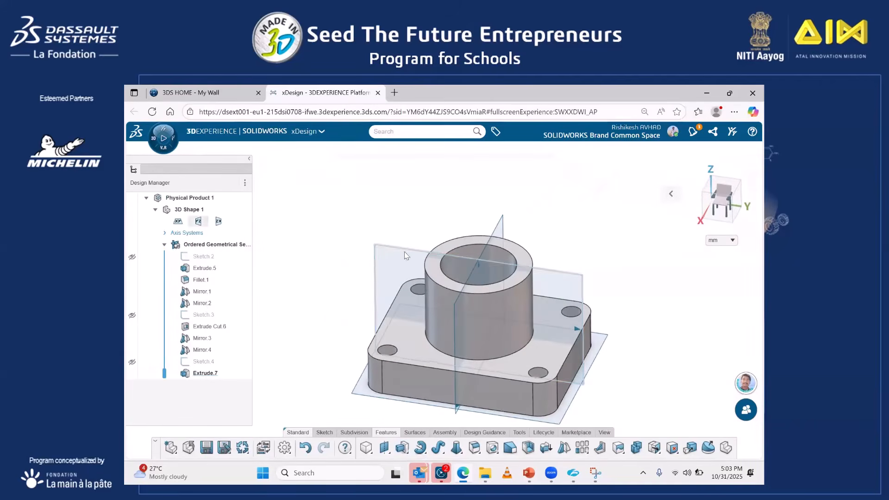
{"action": "left_click", "coordinate": [361, 394]}
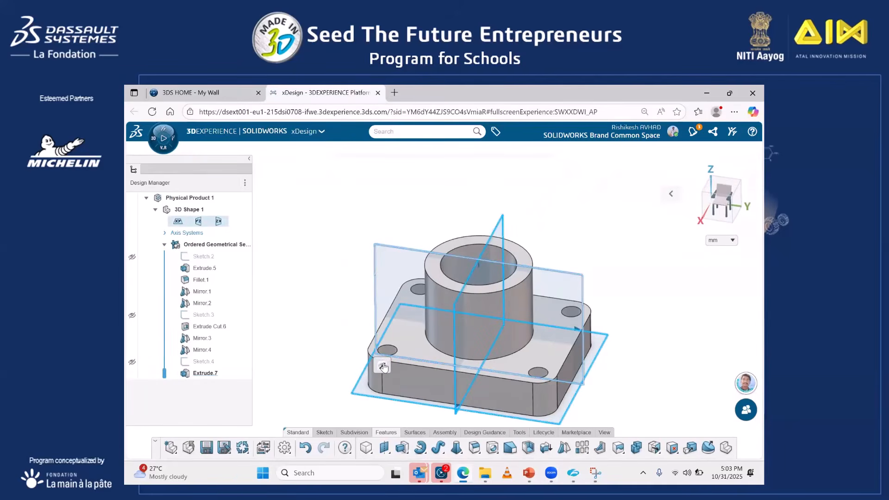
{"action": "left_click", "coordinate": [383, 363]}
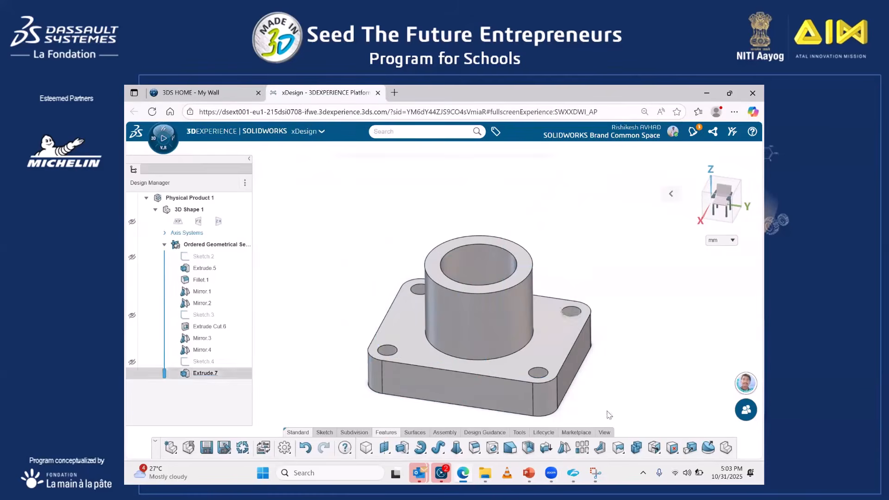
{"action": "middle_click_drag", "start_coordinate": [609, 414], "coordinate": [615, 401]}
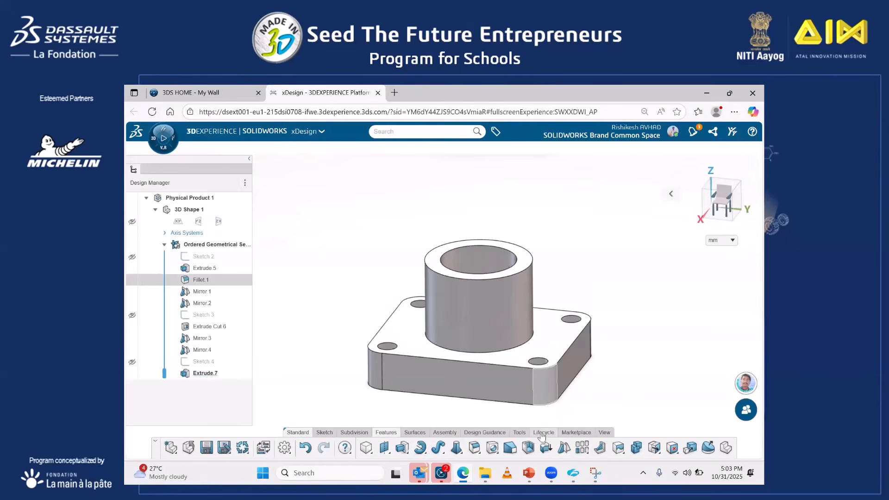
{"action": "left_click", "coordinate": [604, 433]}
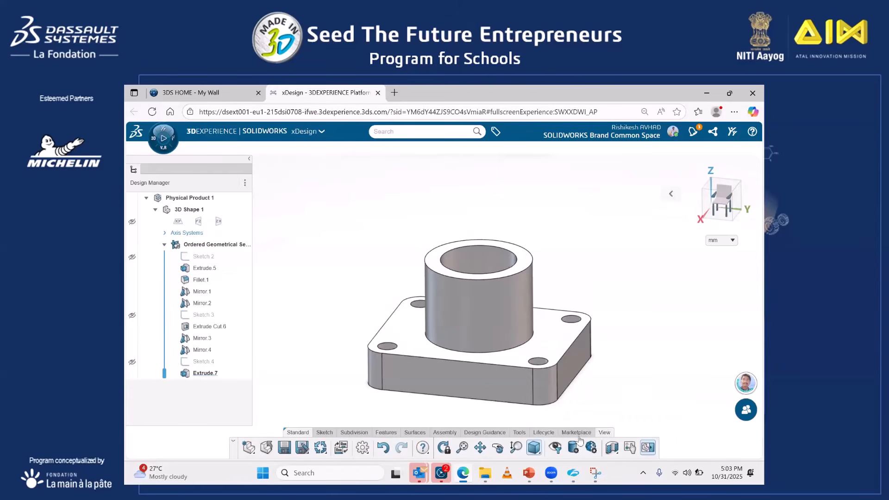
{"action": "left_click", "coordinate": [573, 447]}
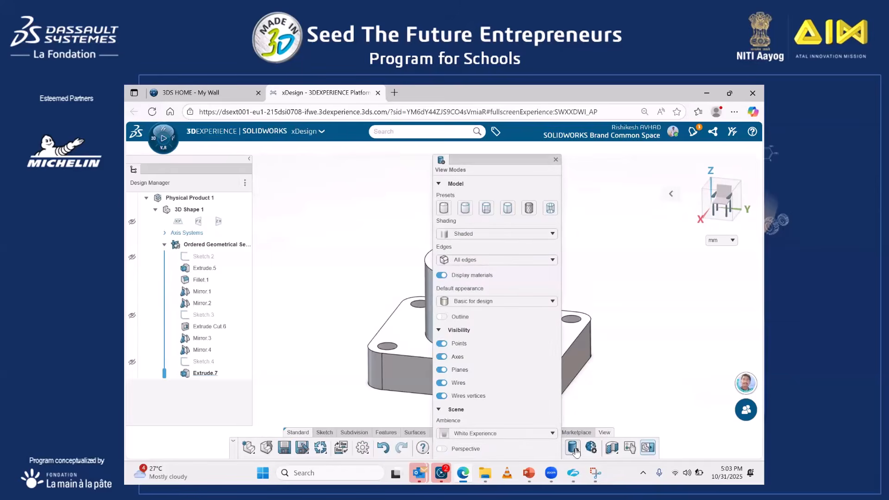
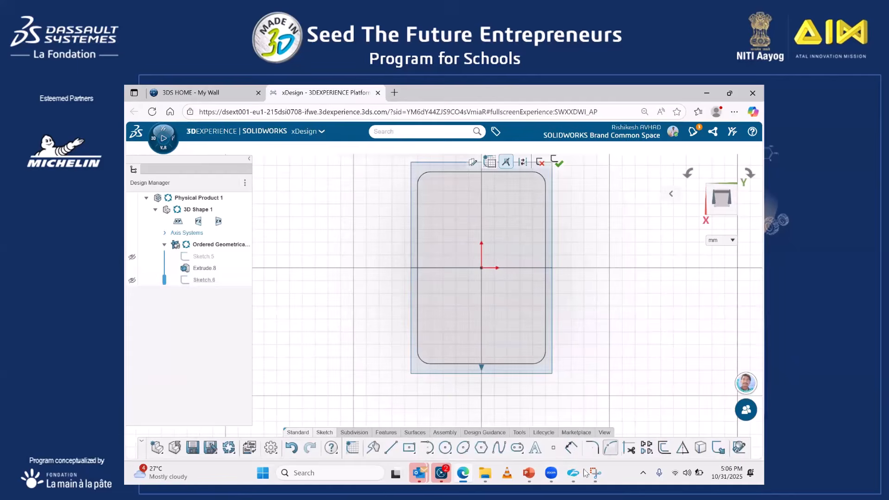
- Consult the Challenge 2 slide in PowerPoint and sketch a center rectangle about 39 by 64 mm on the origin of the plate's top face
{"action": "left_click", "coordinate": [534, 472]}
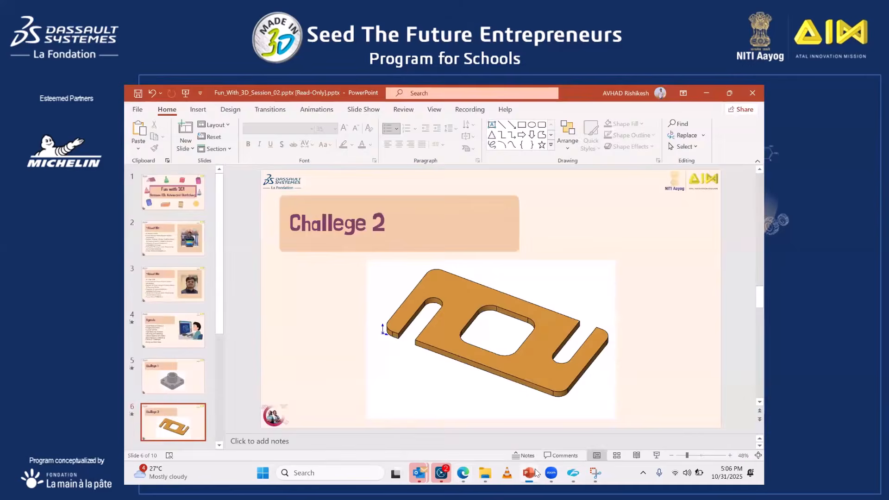
{"action": "left_click", "coordinate": [536, 470]}
{"action": "left_click", "coordinate": [536, 470]}
{"action": "left_click", "coordinate": [536, 472]}
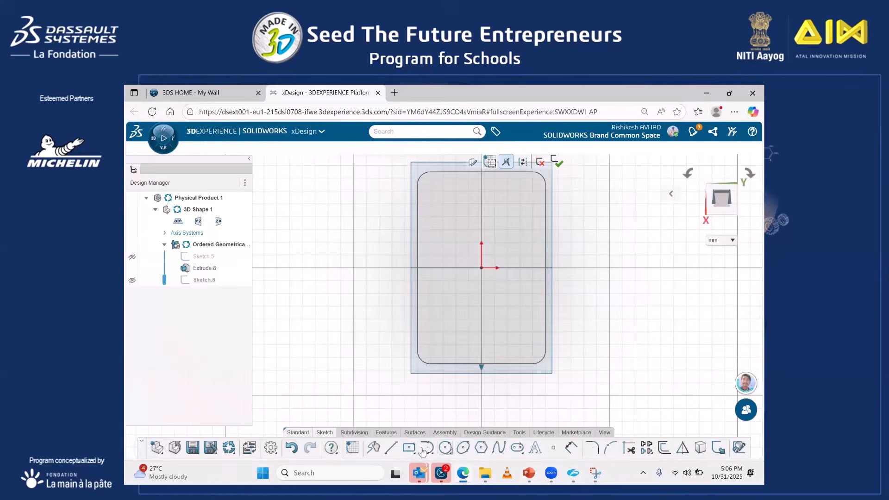
{"action": "left_click", "coordinate": [481, 268]}
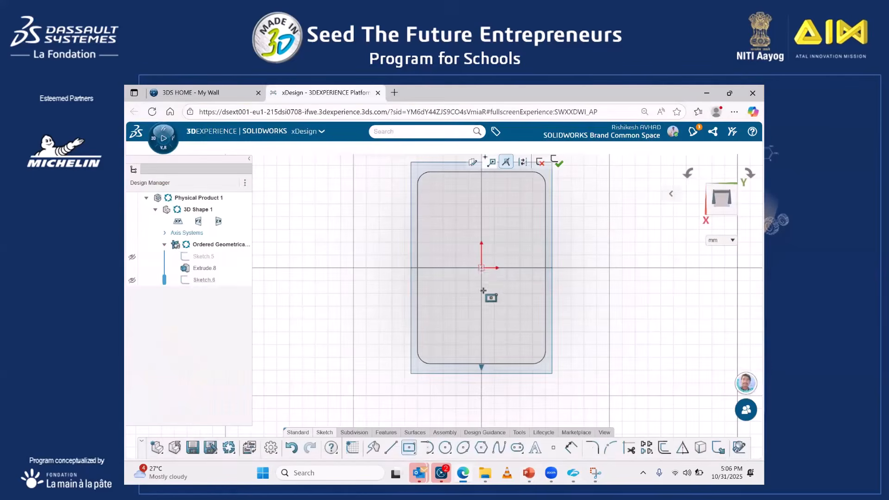
{"action": "left_click", "coordinate": [507, 309]}
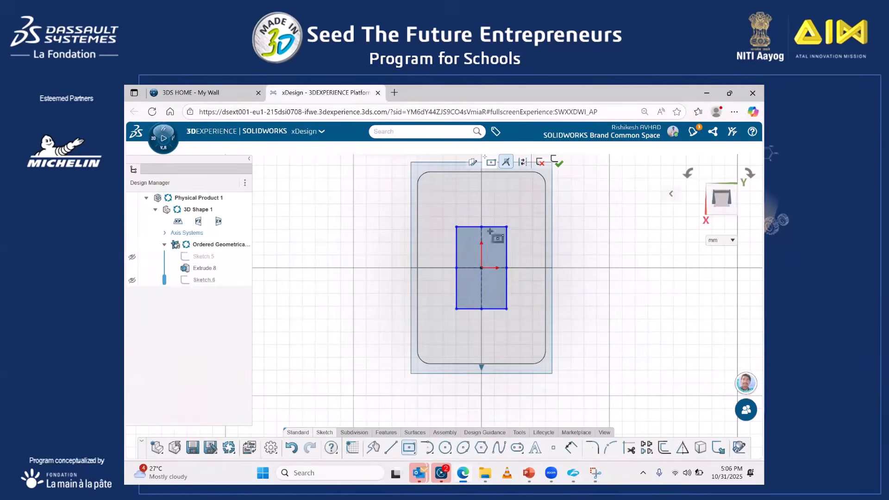
- Dimension the center rectangle's width and height as 40 mm each
{"action": "left_click", "coordinate": [571, 447]}
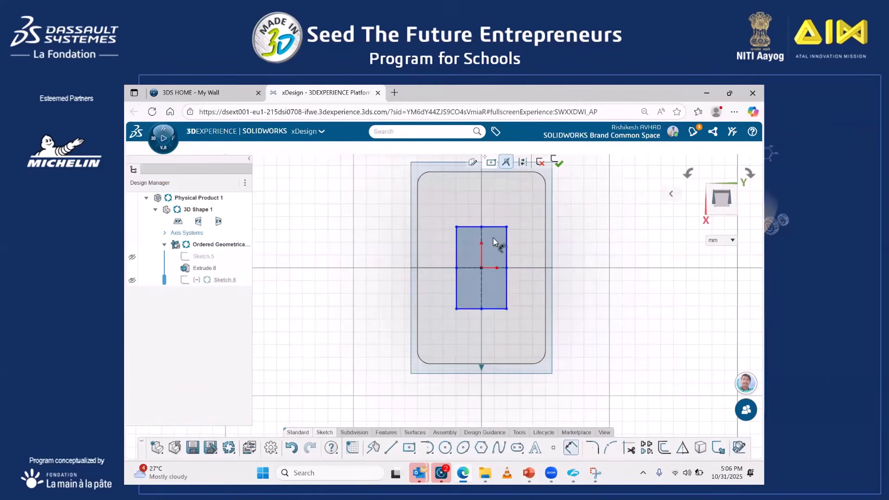
{"action": "left_click", "coordinate": [494, 227]}
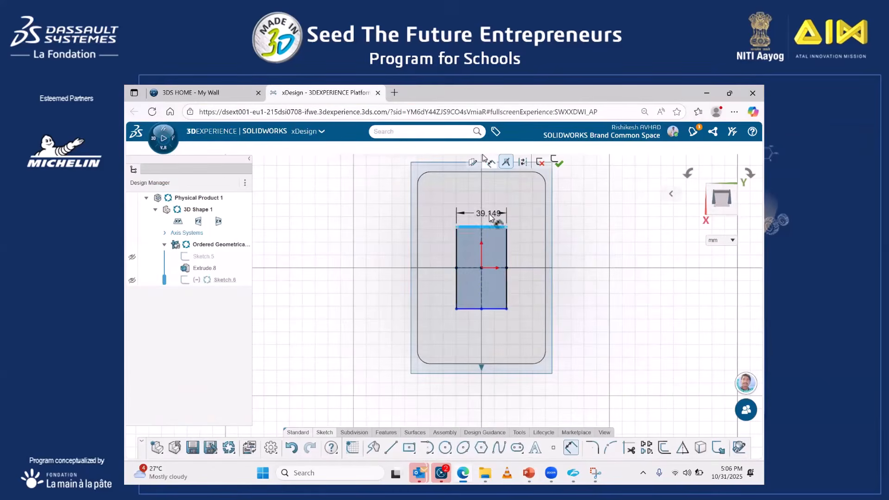
{"action": "left_click", "coordinate": [489, 213]}
{"action": "type", "text": "40"}
{"action": "key", "text": "Return"}
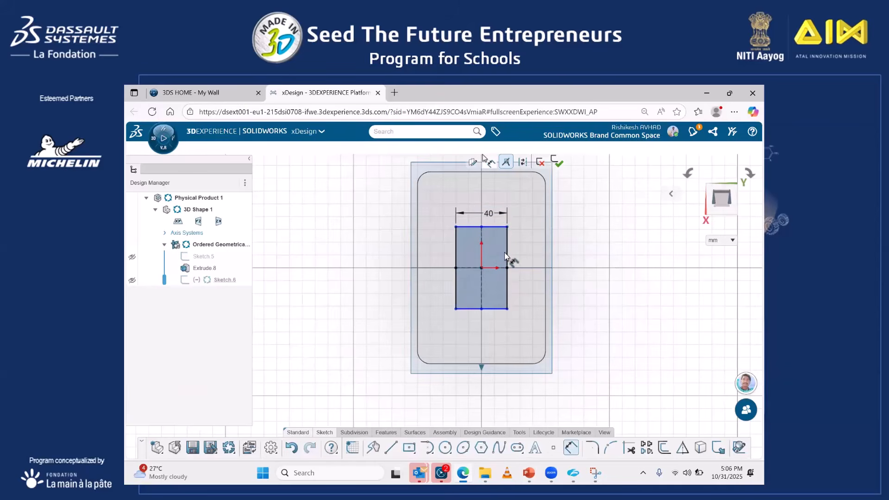
{"action": "left_click", "coordinate": [507, 259]}
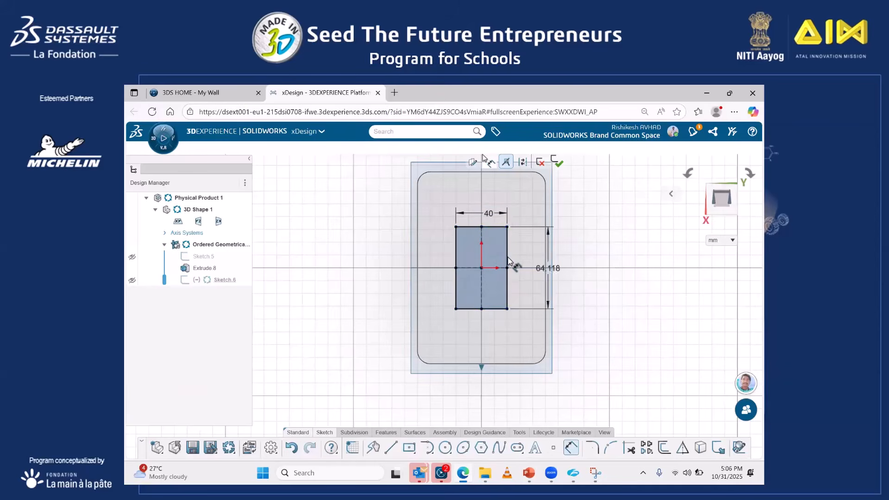
{"action": "left_click", "coordinate": [524, 280]}
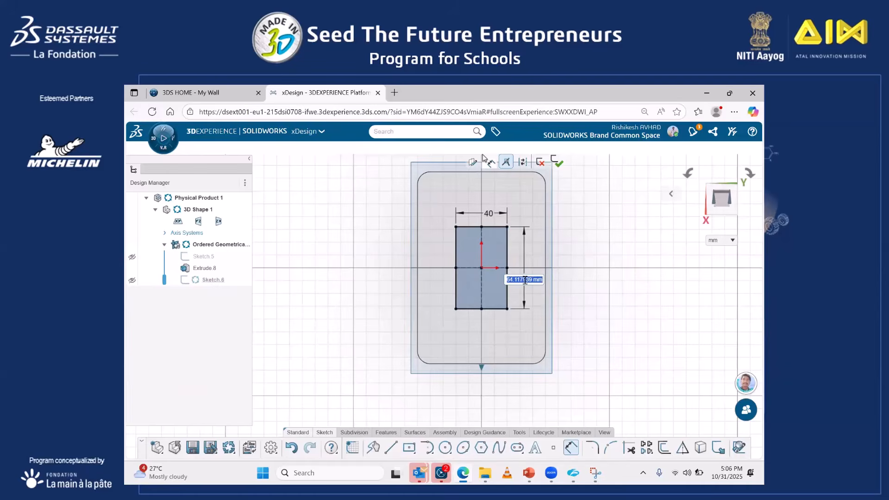
{"action": "type", "text": "40"}
{"action": "key", "text": "Return"}
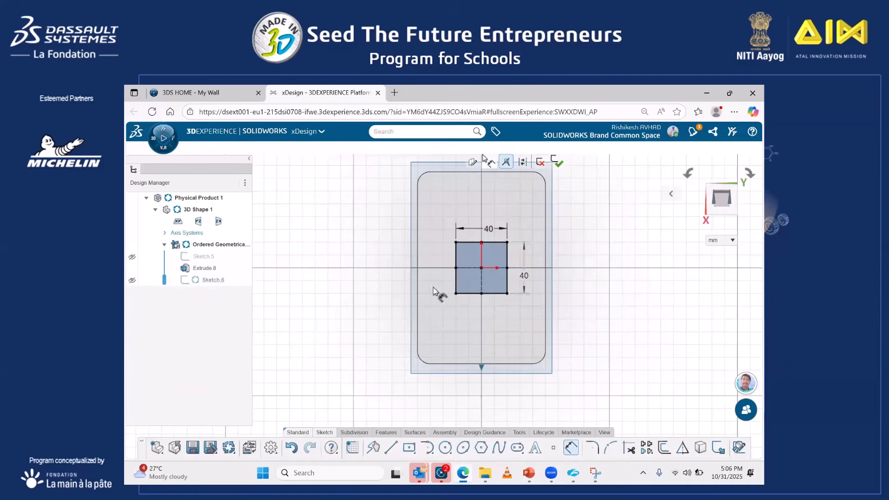
- Cut the central square out of the plate with a Blind Extrude Cut of 10 mm
{"action": "left_click", "coordinate": [396, 434]}
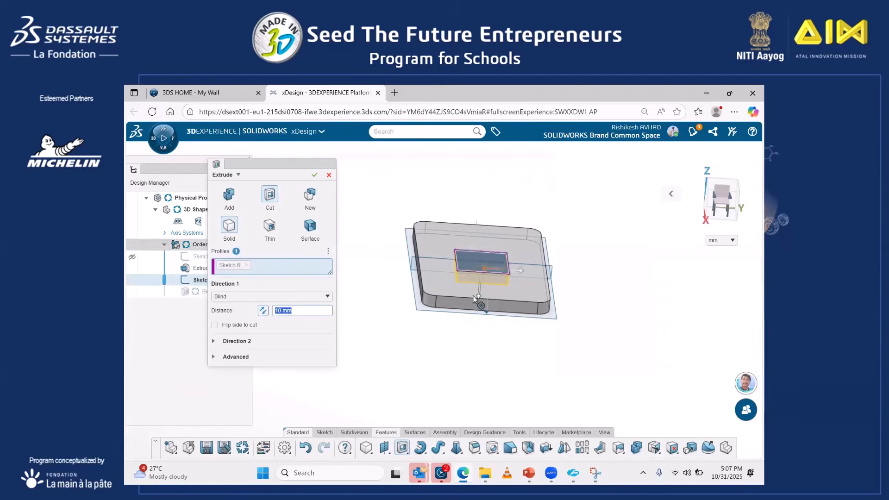
{"action": "left_click", "coordinate": [314, 175]}
{"action": "middle_click_drag", "start_coordinate": [356, 236], "coordinate": [345, 319]}
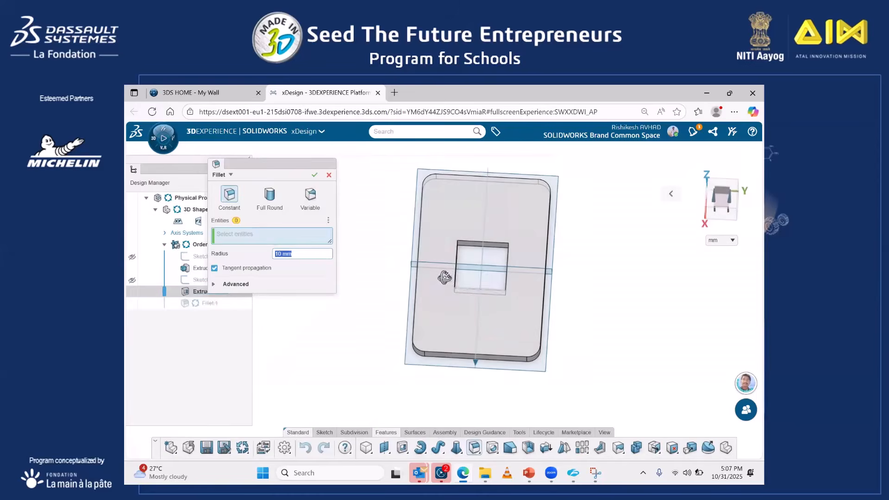
- Apply a constant fillet of 5 mm radius to the four inner corner edges of the square cutout
{"action": "mouse_move", "coordinate": [462, 271]}
{"action": "middle_mouse_down"}
{"action": "mouse_move", "coordinate": [467, 236]}
{"action": "mouse_move", "coordinate": [468, 257]}
{"action": "middle_mouse_up"}
{"action": "scroll", "coordinate": [467, 257], "scroll_direction": "up", "scroll_amount": 3}
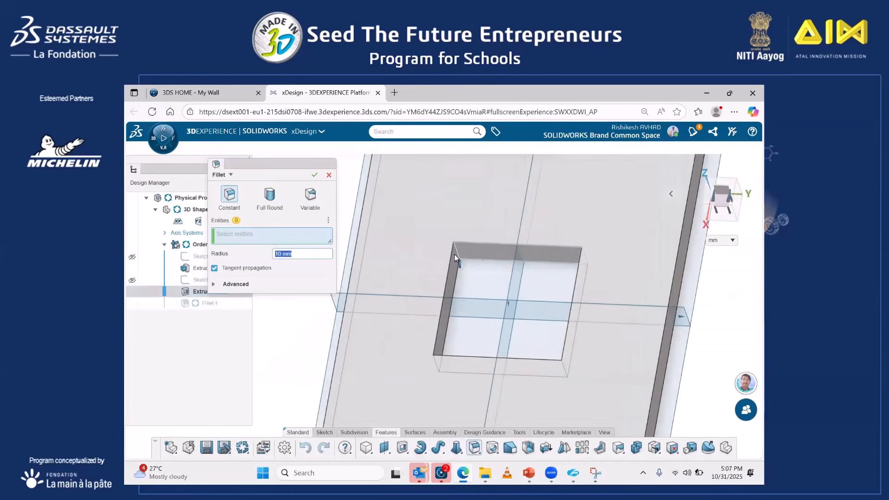
{"action": "left_click", "coordinate": [455, 251]}
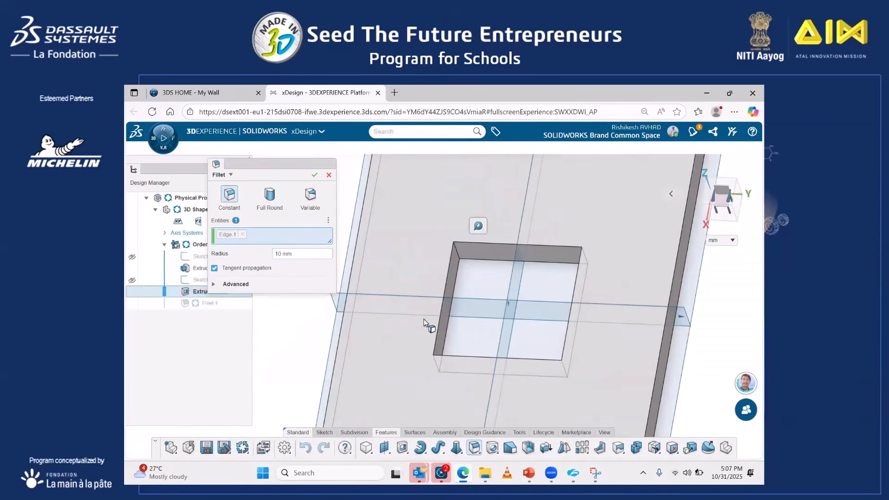
{"action": "middle_click_drag", "start_coordinate": [455, 250], "coordinate": [489, 297]}
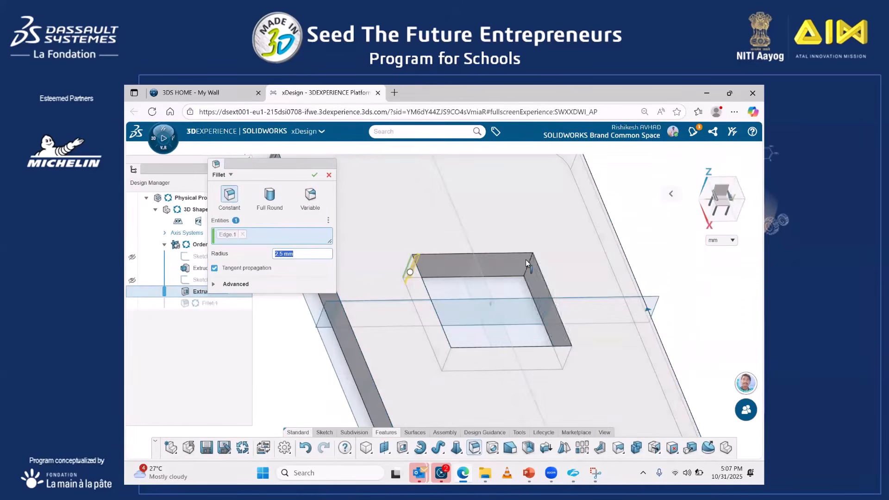
{"action": "left_click", "coordinate": [527, 263]}
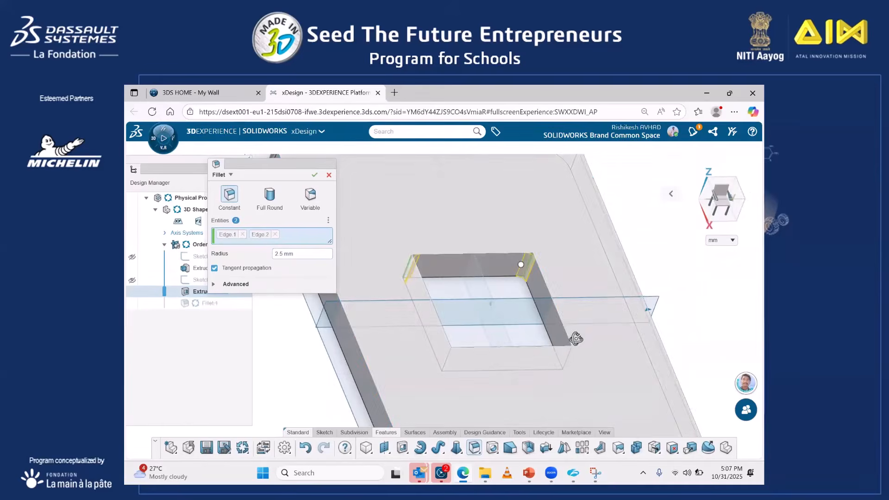
{"action": "middle_click_drag", "start_coordinate": [573, 342], "coordinate": [578, 396]}
{"action": "left_click", "coordinate": [563, 348]}
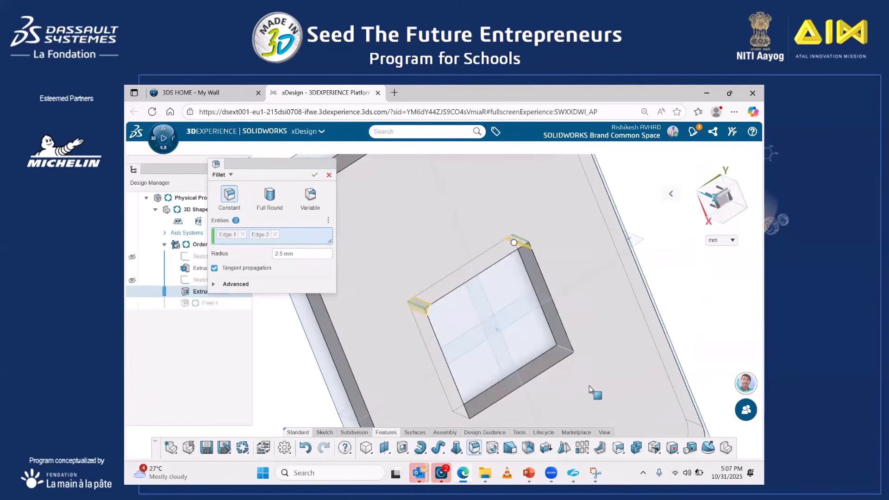
{"action": "middle_click_drag", "start_coordinate": [591, 305], "coordinate": [518, 290]}
{"action": "left_click", "coordinate": [518, 289]}
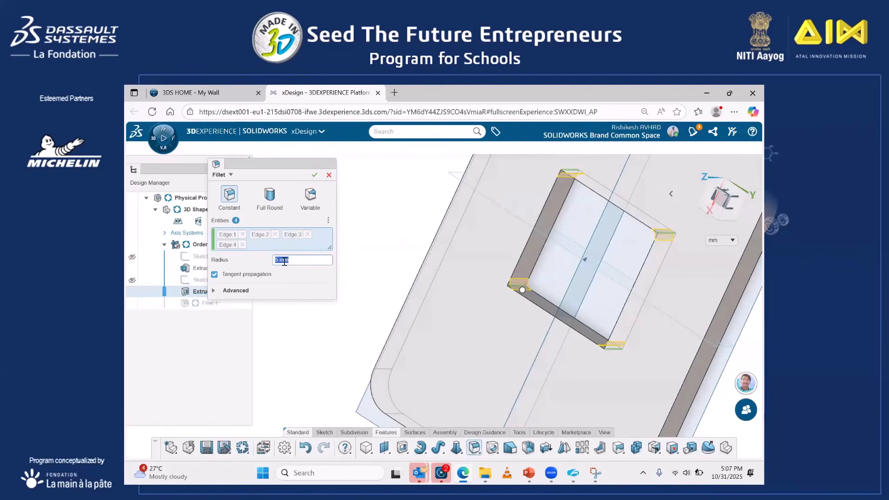
{"action": "left_click", "coordinate": [314, 175]}
{"action": "middle_click_drag", "start_coordinate": [303, 284], "coordinate": [373, 313]}
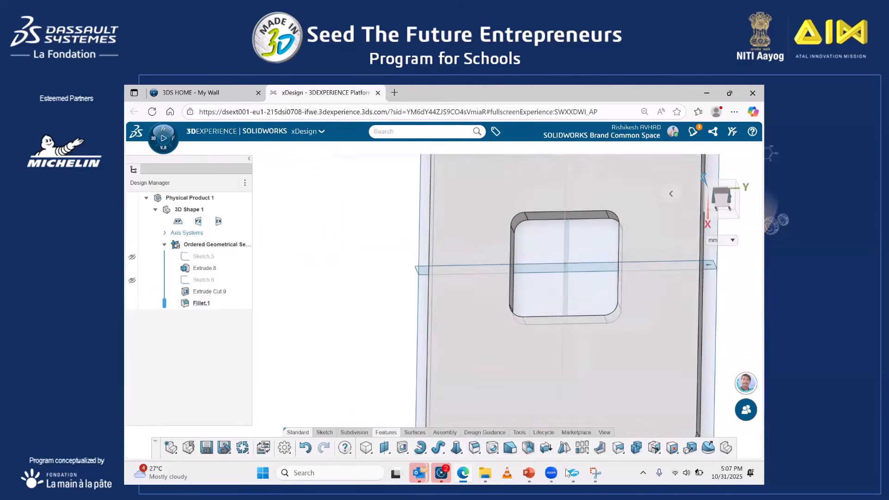
- Check the Challenge 2 slide in PowerPoint and start a new sketch on the plate's top face
{"action": "left_click", "coordinate": [527, 473]}
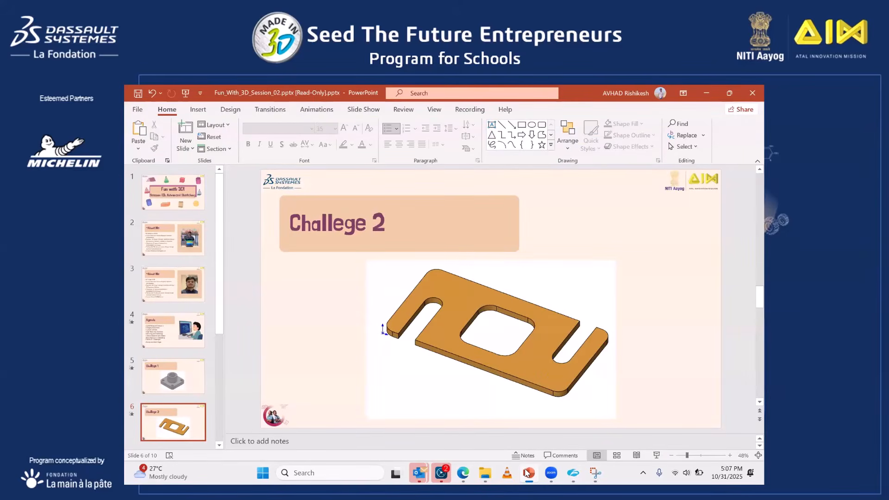
{"action": "left_click", "coordinate": [525, 469]}
{"action": "scroll", "coordinate": [482, 245], "scroll_direction": "up", "scroll_amount": 3}
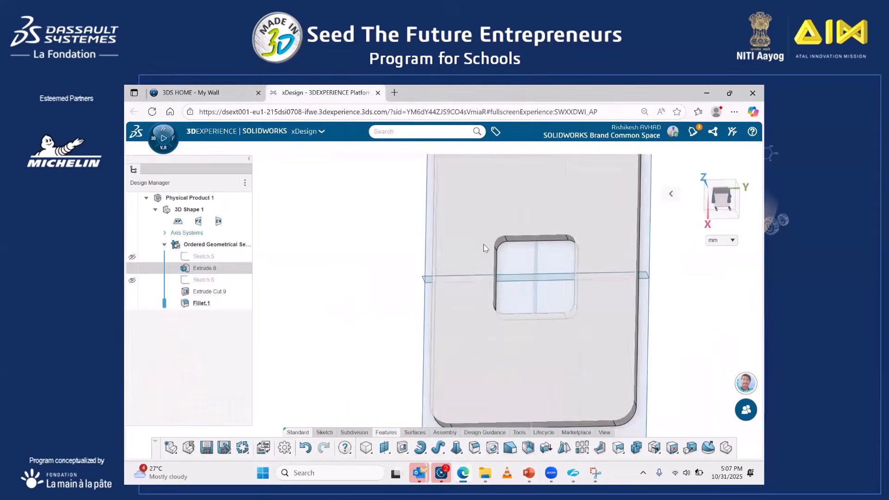
{"action": "left_click", "coordinate": [471, 198]}
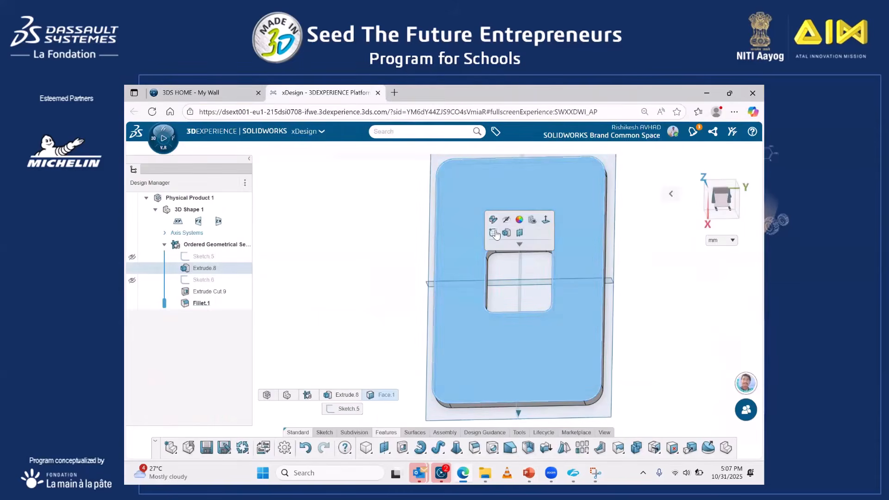
{"action": "left_click", "coordinate": [494, 232]}
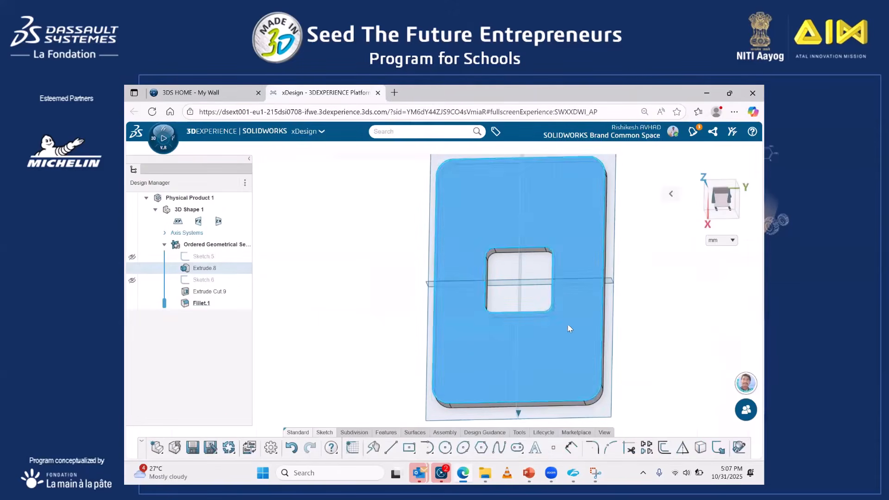
{"action": "left_click", "coordinate": [408, 448]}
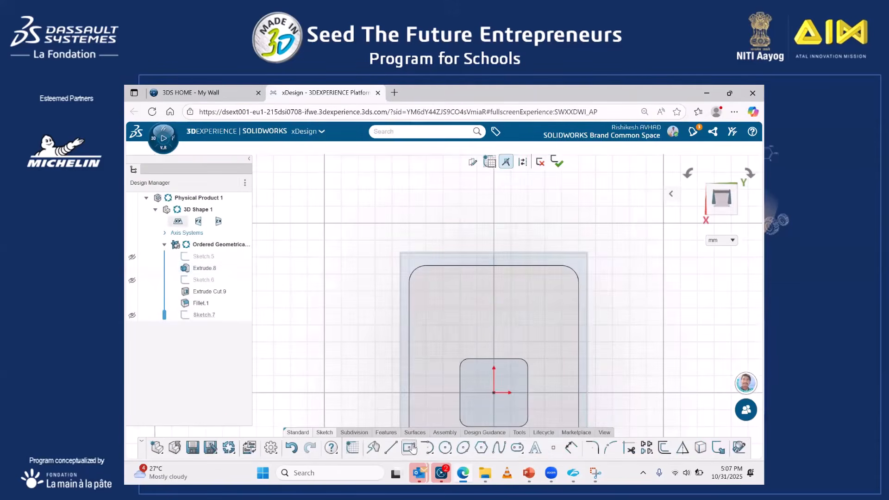
{"action": "left_click", "coordinate": [409, 291]}
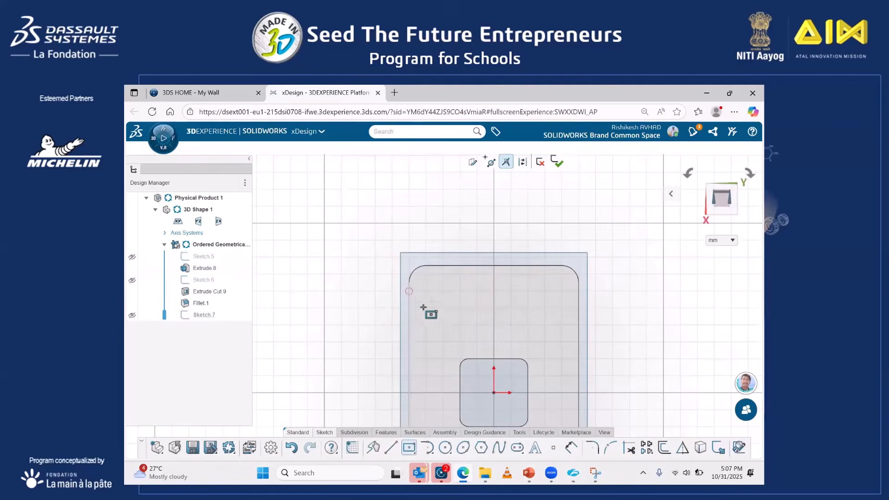
{"action": "key", "text": "Escape"}
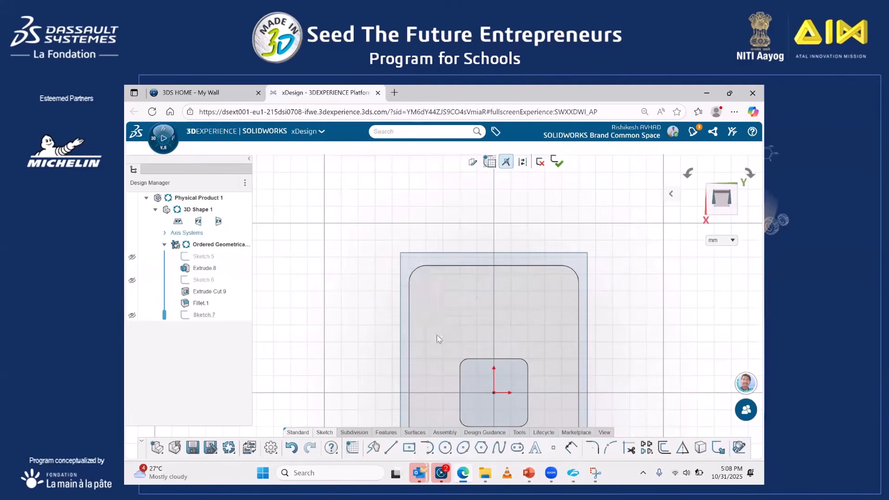
- Sketch a corner rectangle on the plate's top face, running inward from the left edge near the upper end
{"action": "left_click", "coordinate": [414, 453]}
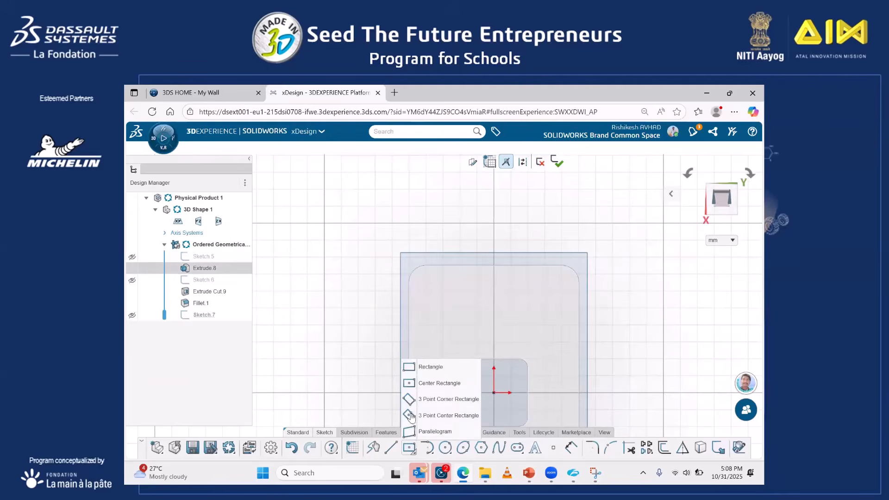
{"action": "left_click", "coordinate": [425, 368]}
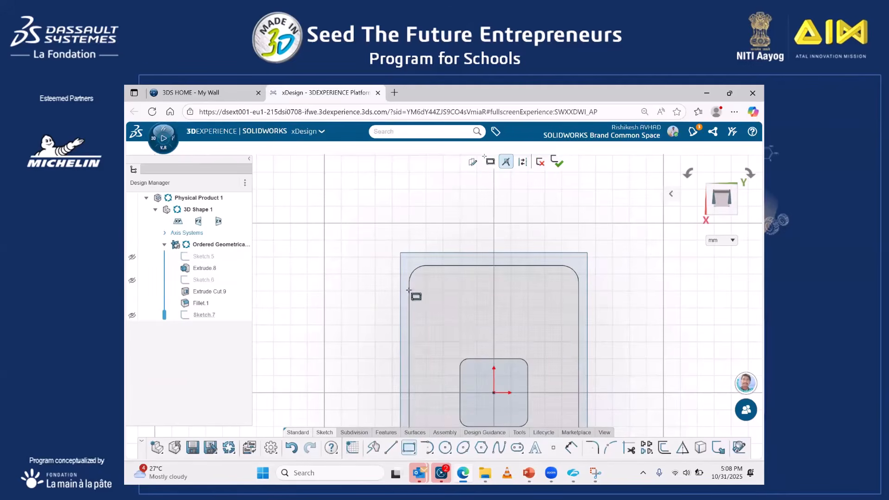
{"action": "left_click", "coordinate": [408, 290]}
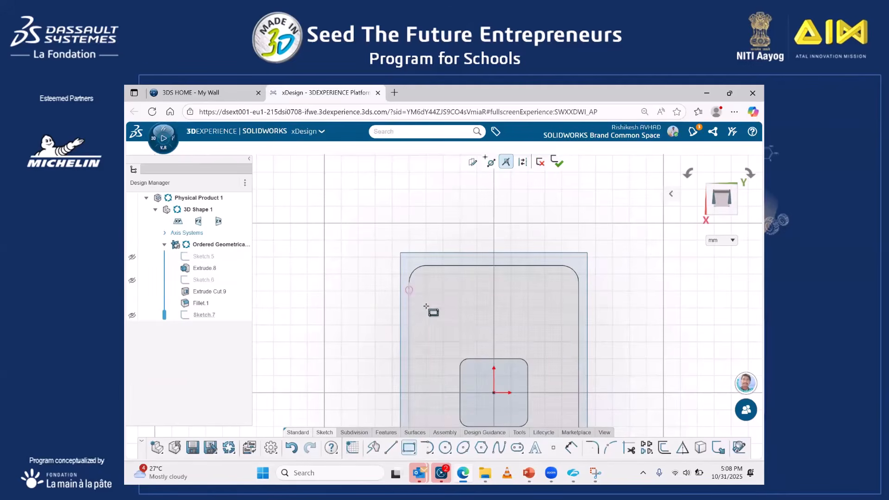
{"action": "left_click", "coordinate": [471, 312]}
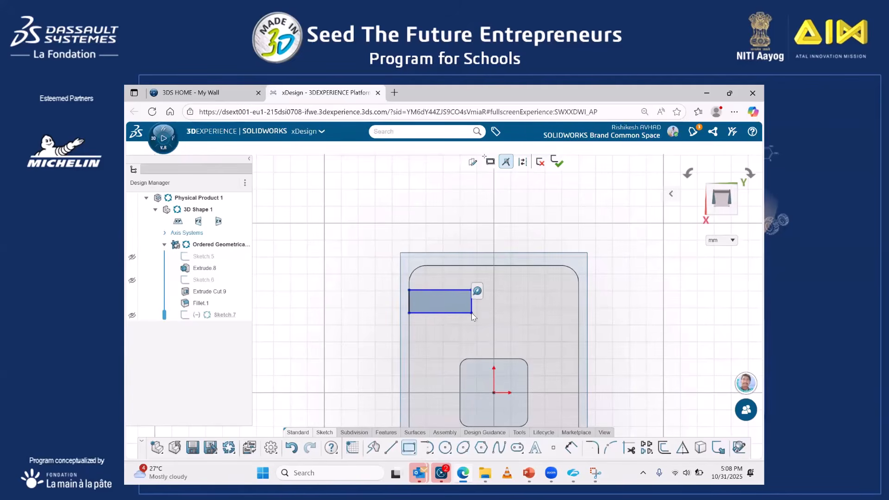
{"action": "key", "text": "Escape"}
- Round the rectangle's inner end with a tangent arc of about 6.8 mm radius, trim the dividing line and finish the sketch
{"action": "left_click", "coordinate": [427, 448]}
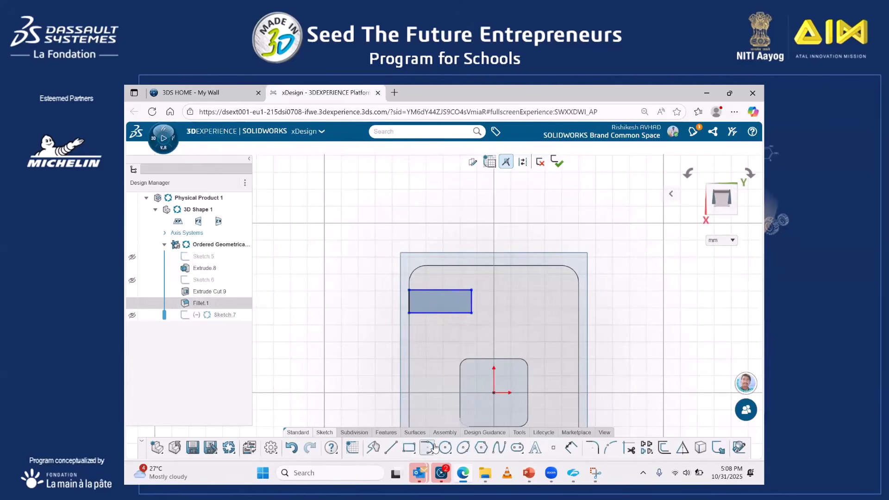
{"action": "left_click", "coordinate": [471, 290]}
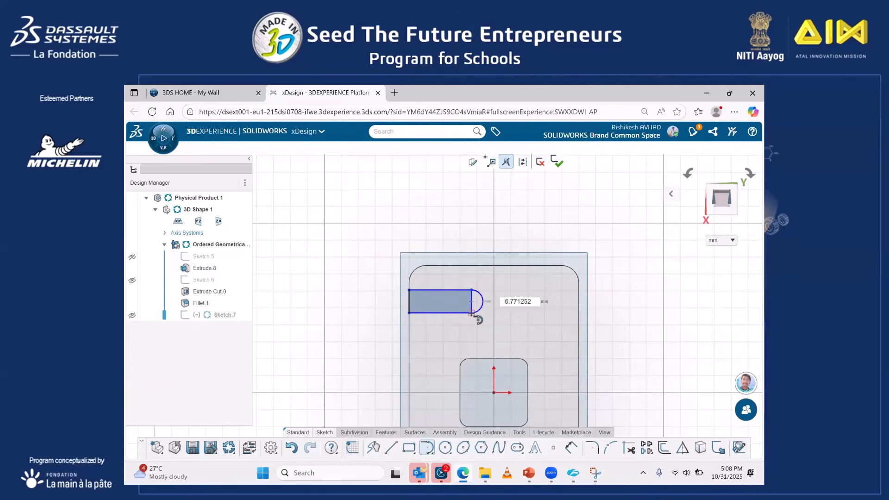
{"action": "left_click", "coordinate": [471, 312]}
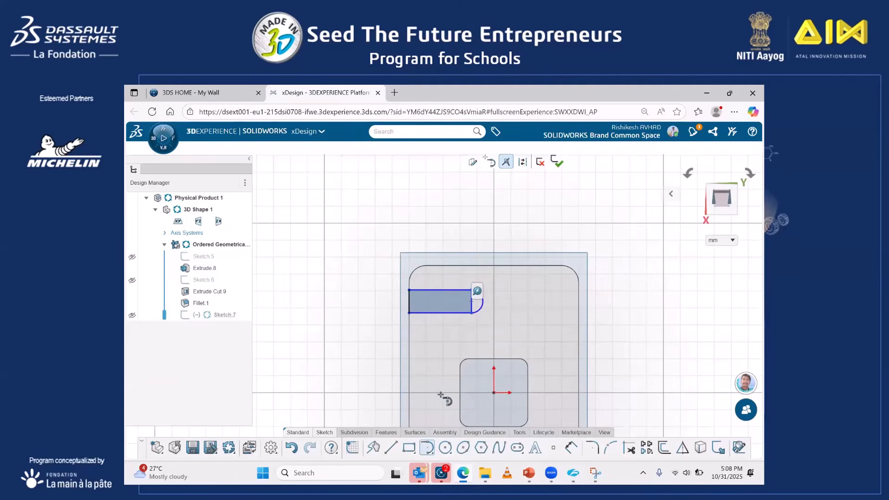
{"action": "left_click", "coordinate": [431, 454]}
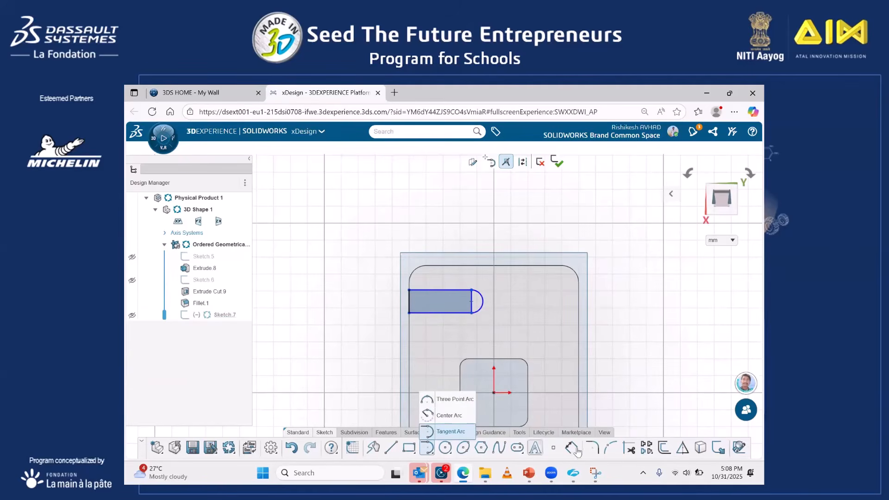
{"action": "left_click", "coordinate": [628, 447]}
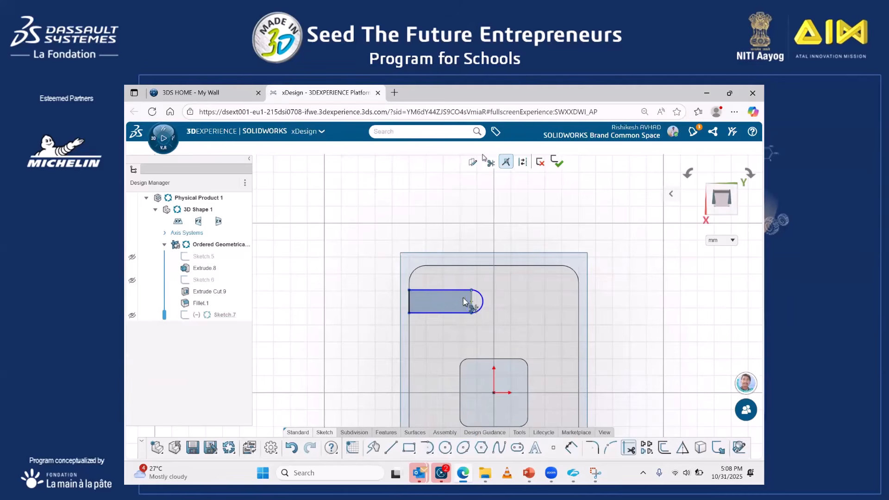
{"action": "left_click", "coordinate": [472, 301]}
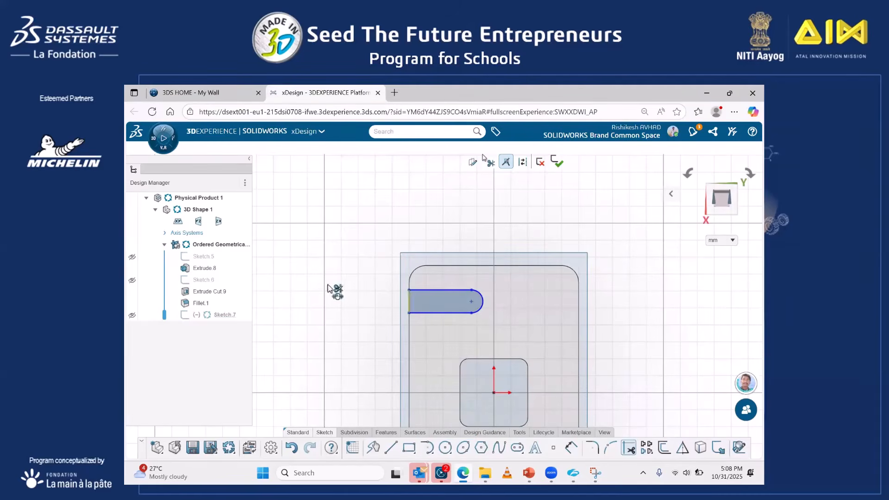
{"action": "left_click", "coordinate": [556, 162]}
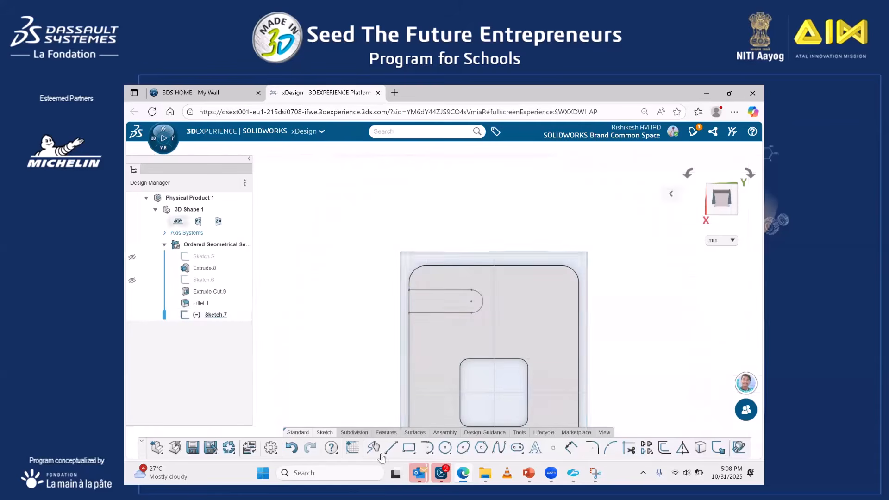
- Cut the upper-left slot profile into the plate with a Blind Extrude Cut of 10 mm
{"action": "left_click", "coordinate": [385, 432]}
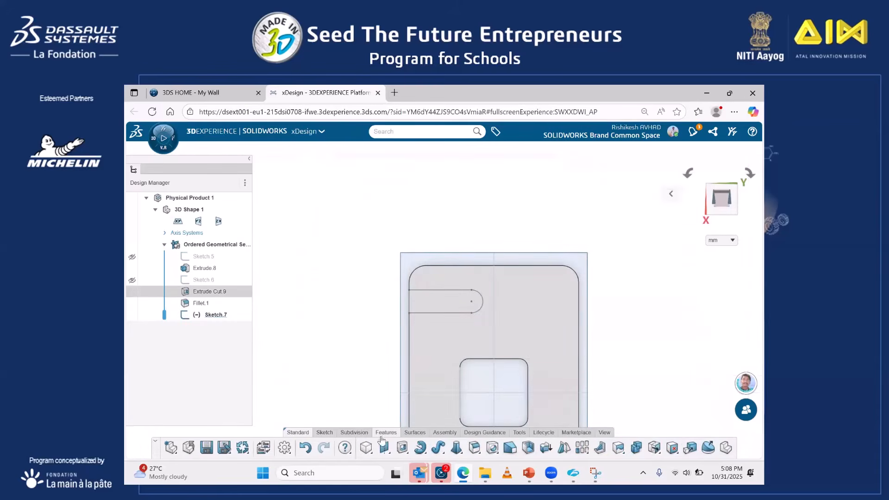
{"action": "left_click", "coordinate": [401, 449]}
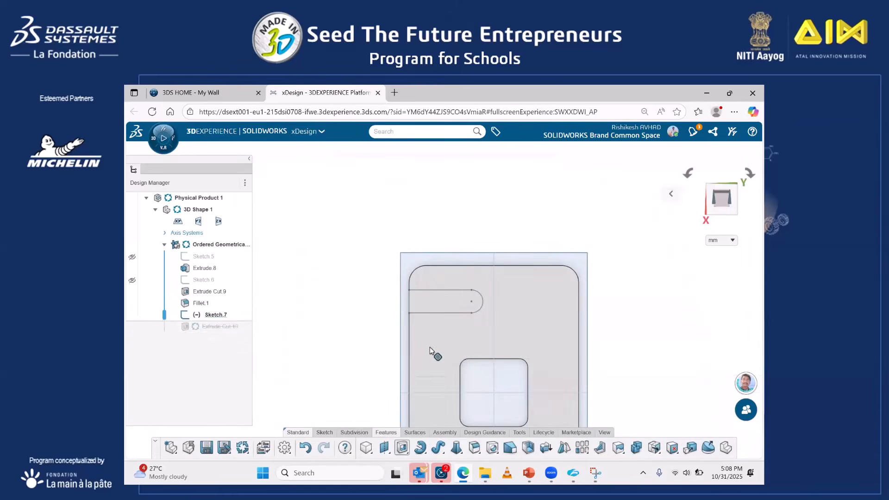
{"action": "left_click", "coordinate": [463, 293]}
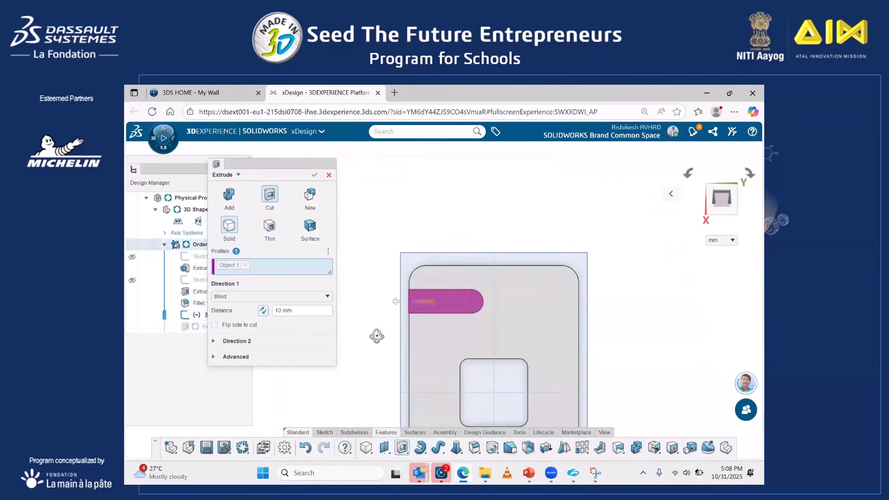
{"action": "middle_click_drag", "start_coordinate": [377, 336], "coordinate": [394, 280]}
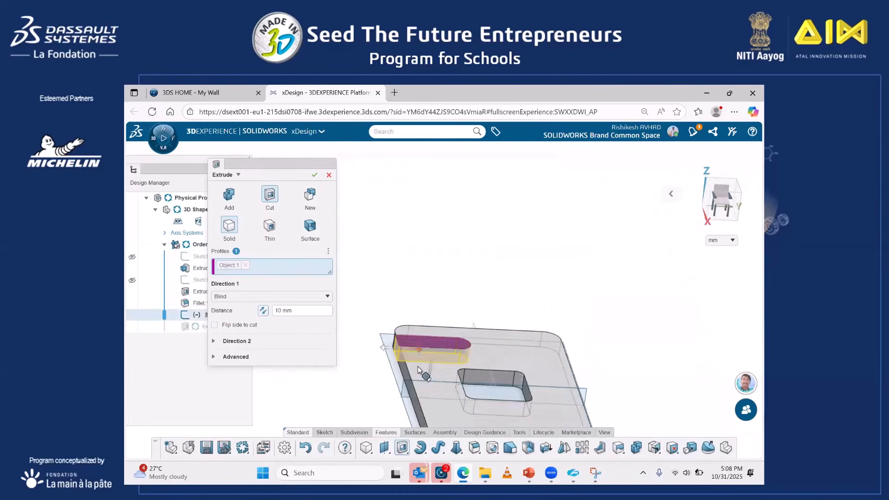
{"action": "left_click", "coordinate": [315, 176]}
{"action": "middle_click_drag", "start_coordinate": [525, 264], "coordinate": [556, 372]}
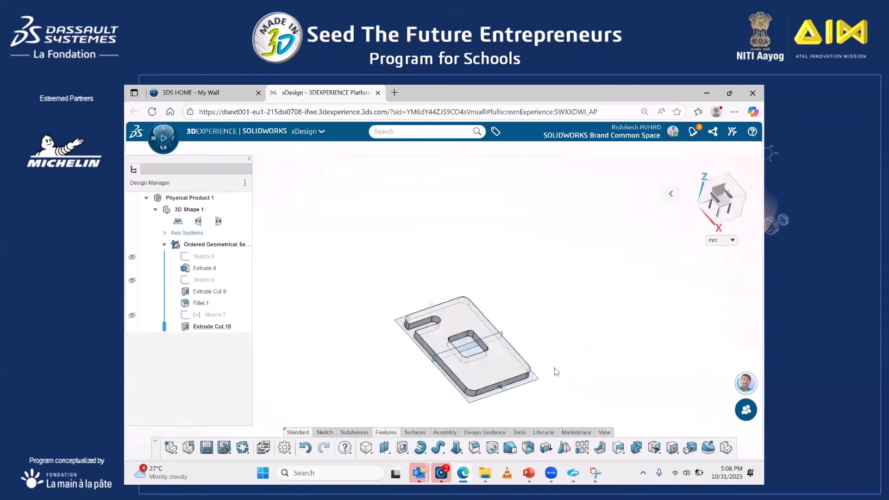
{"action": "scroll", "coordinate": [557, 371], "scroll_direction": "up", "scroll_amount": 2}
{"action": "scroll", "coordinate": [555, 370], "scroll_direction": "up", "scroll_amount": 1}
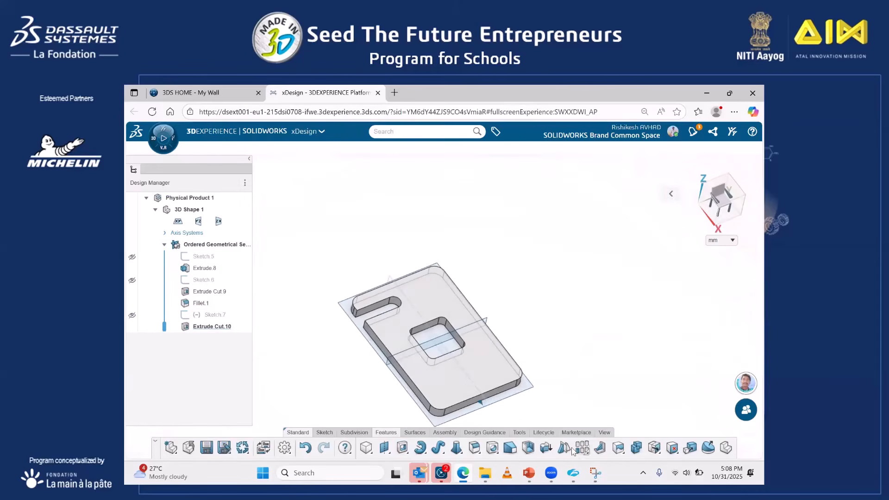
{"action": "left_click", "coordinate": [564, 447]}
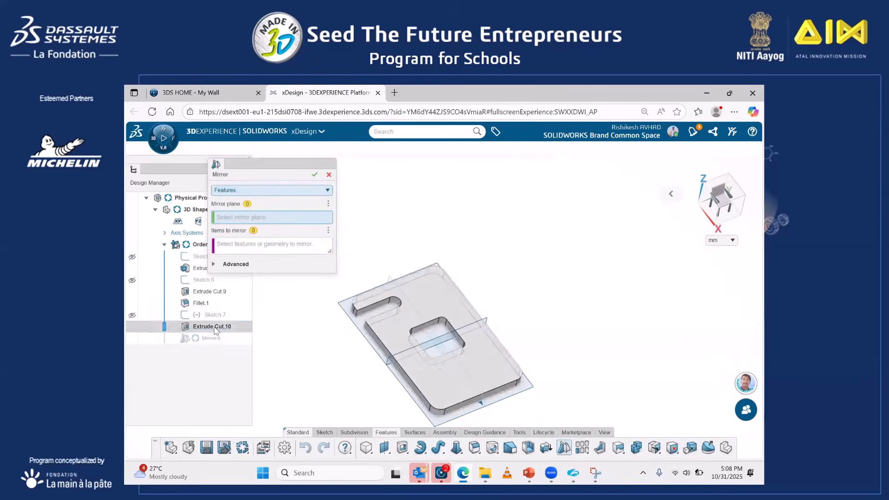
{"action": "left_click", "coordinate": [214, 327]}
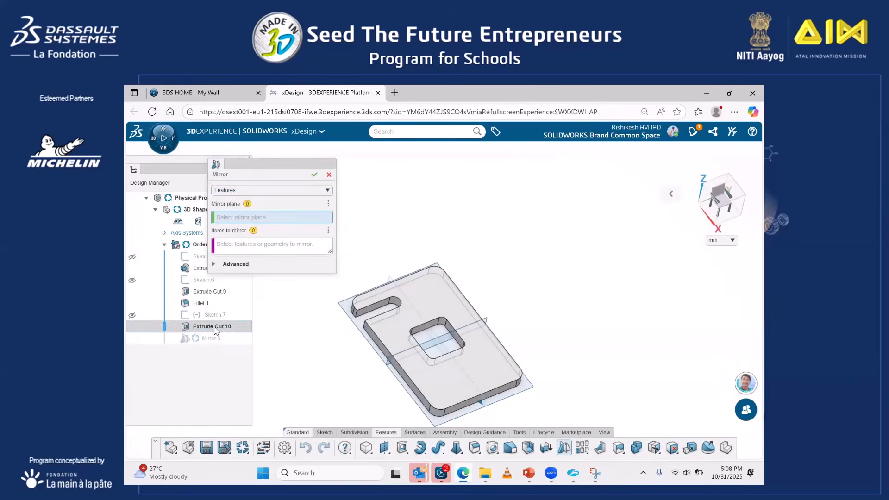
{"action": "left_click", "coordinate": [388, 366]}
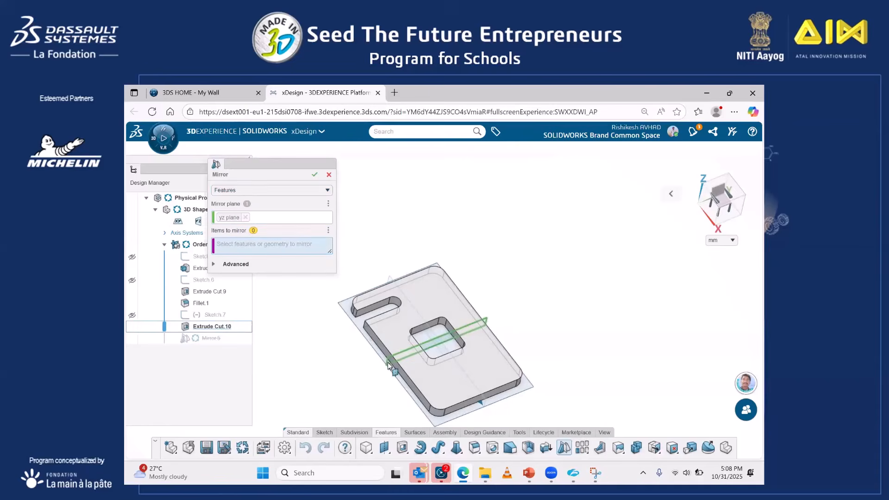
{"action": "left_click", "coordinate": [213, 326]}
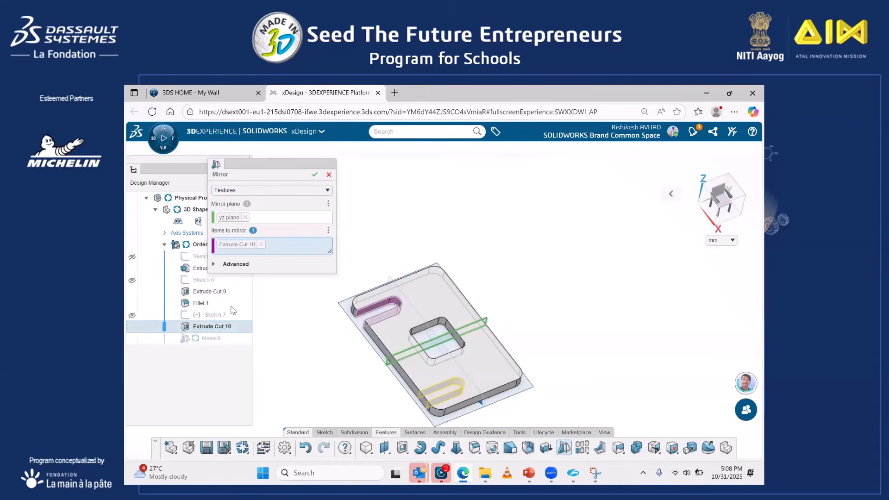
{"action": "left_click", "coordinate": [224, 264]}
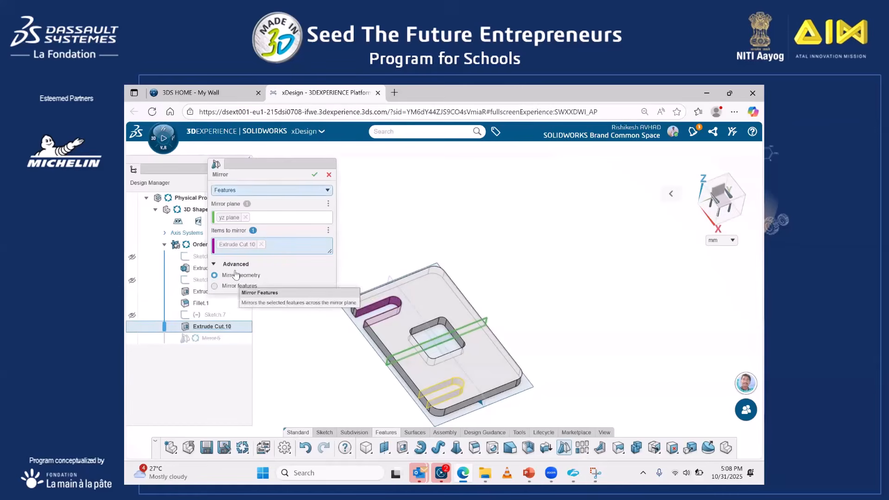
{"action": "left_click", "coordinate": [329, 174]}
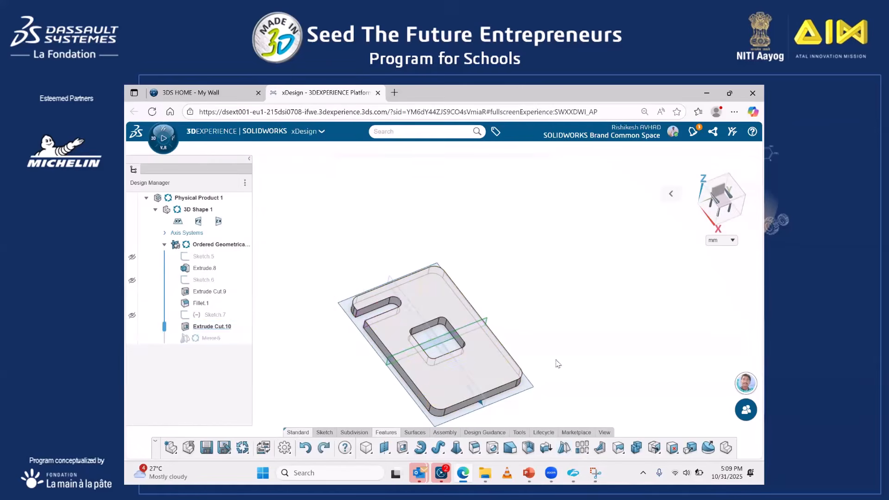
- Start a sketch on the plate's top face and draw a rectangle about 31 by 15 mm from the right edge near the lower end
{"action": "middle_click_drag", "start_coordinate": [574, 312], "coordinate": [553, 369]}
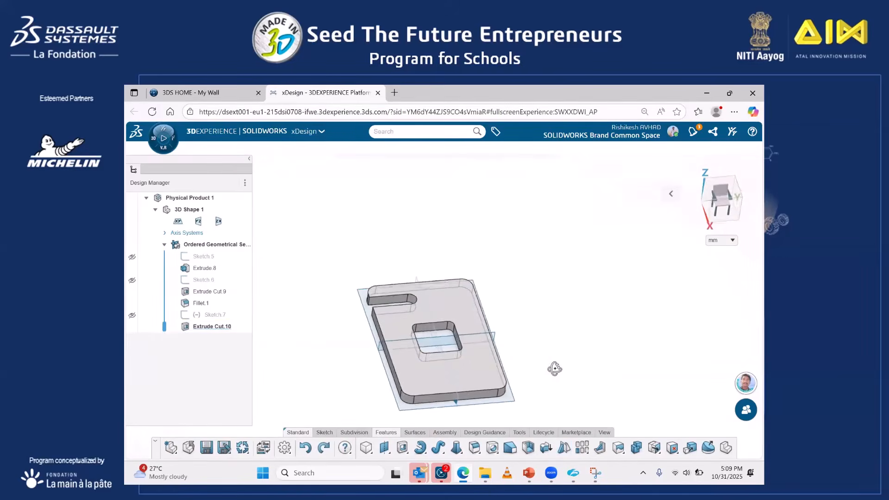
{"action": "left_click", "coordinate": [483, 365]}
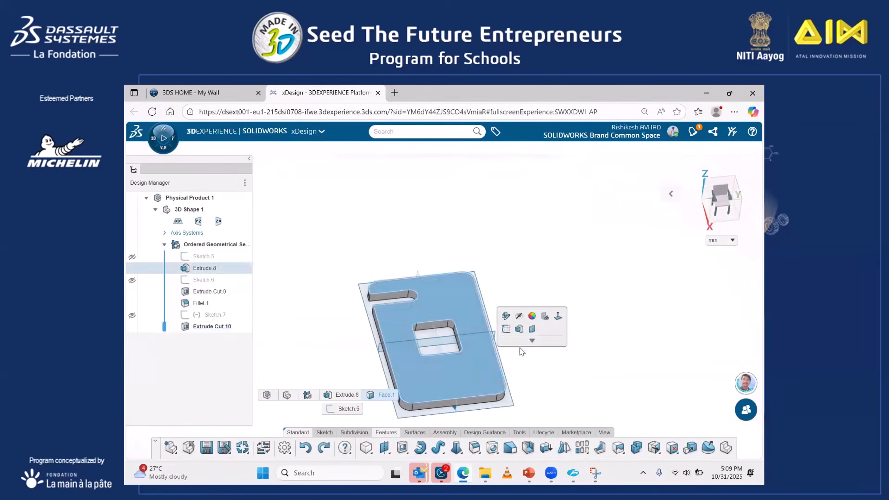
{"action": "left_click", "coordinate": [505, 329]}
{"action": "left_click", "coordinate": [410, 447]}
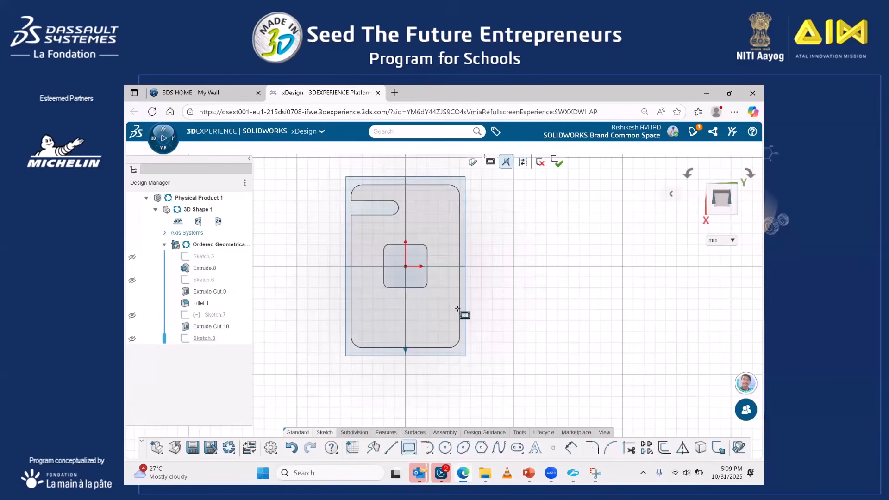
{"action": "left_click", "coordinate": [459, 326]}
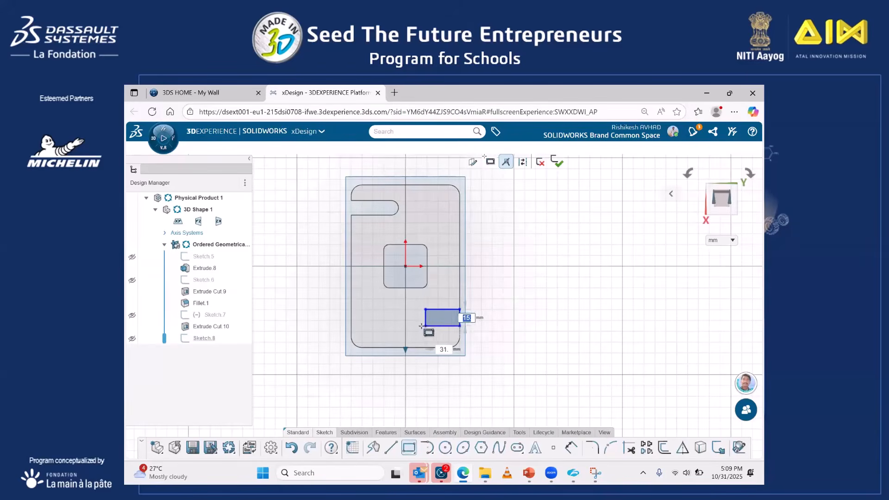
{"action": "left_click", "coordinate": [426, 309]}
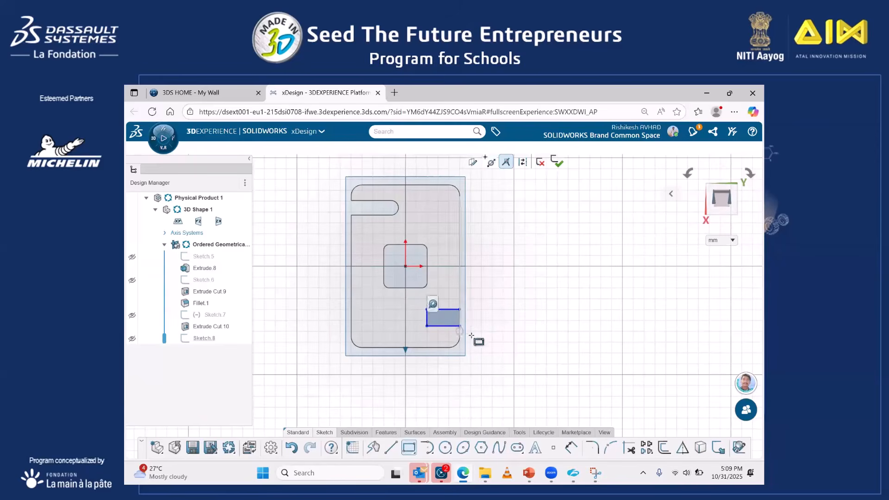
- Round the lower rectangle's inner end with a tangent arc of about 7.7 mm radius and trim away the dividing line
{"action": "left_click", "coordinate": [426, 448]}
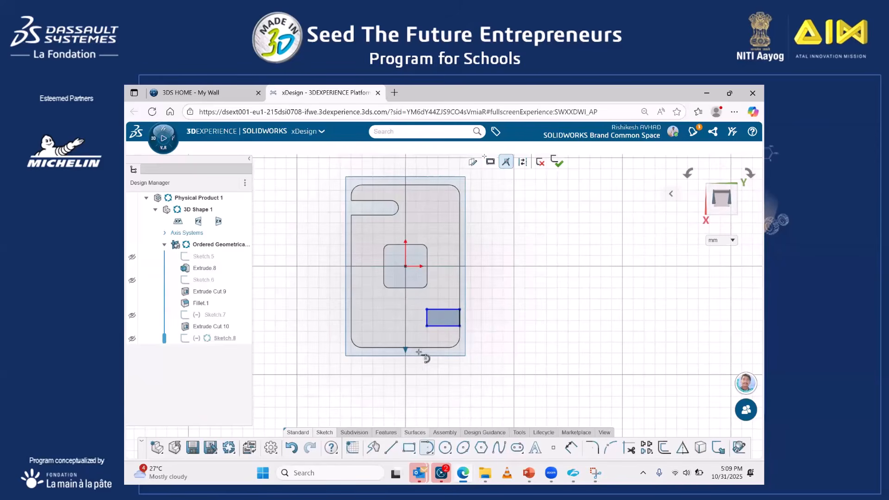
{"action": "left_click", "coordinate": [427, 309]}
{"action": "left_click", "coordinate": [426, 325]}
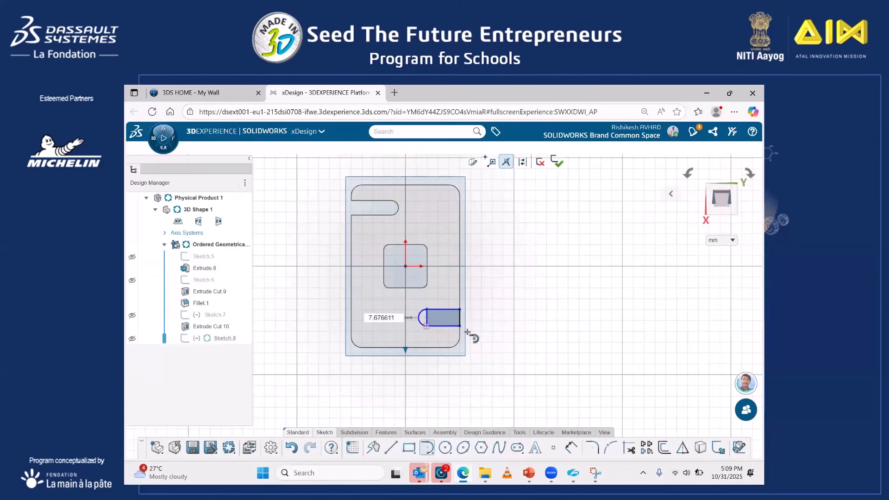
{"action": "left_click", "coordinate": [628, 447]}
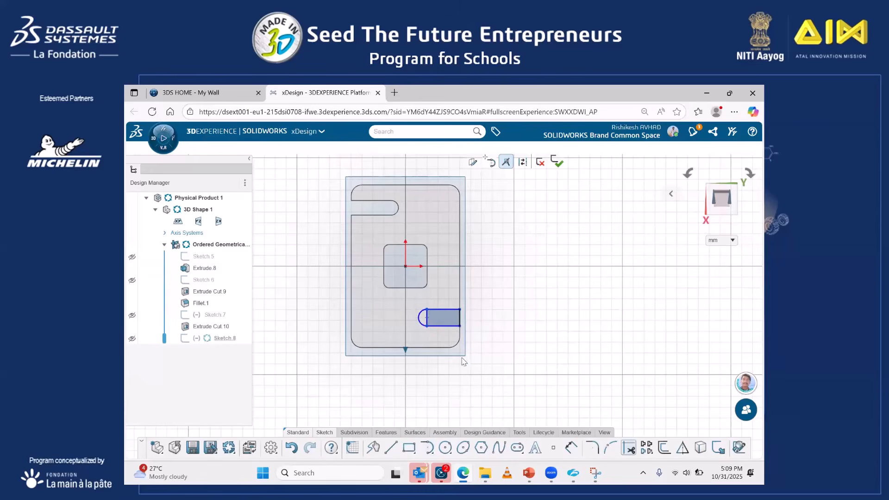
{"action": "left_click", "coordinate": [426, 319]}
- Cut the lower-right slot profile into the plate with a Blind Extrude Cut of 10 mm
{"action": "scroll", "coordinate": [430, 318], "scroll_direction": "down", "scroll_amount": 2}
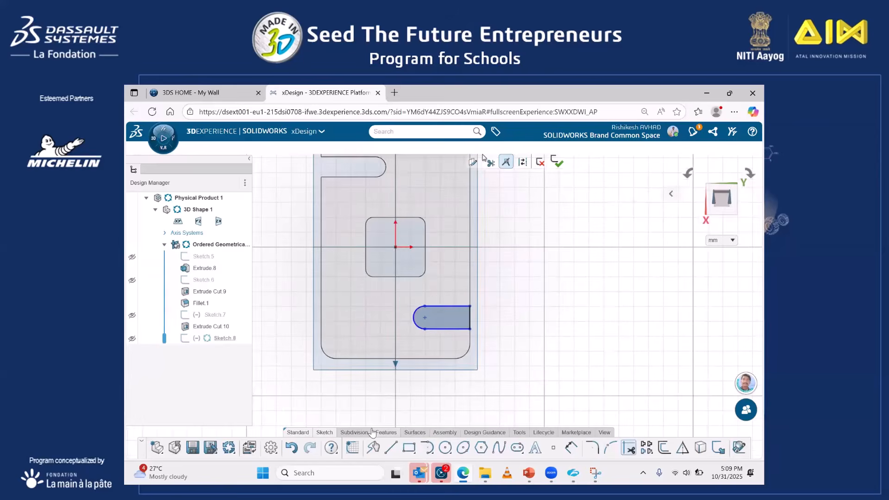
{"action": "left_click", "coordinate": [386, 431]}
{"action": "left_click", "coordinate": [401, 447]}
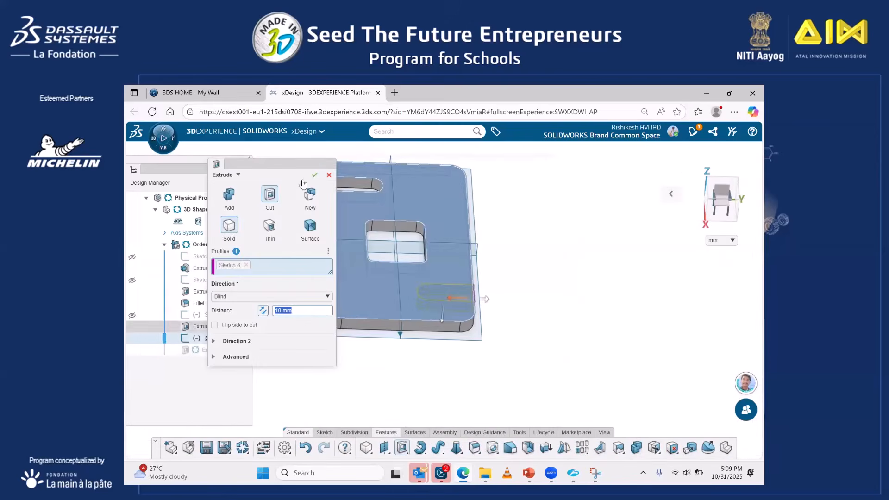
{"action": "key", "text": "Return"}
{"action": "middle_click_drag", "start_coordinate": [593, 339], "coordinate": [584, 315]}
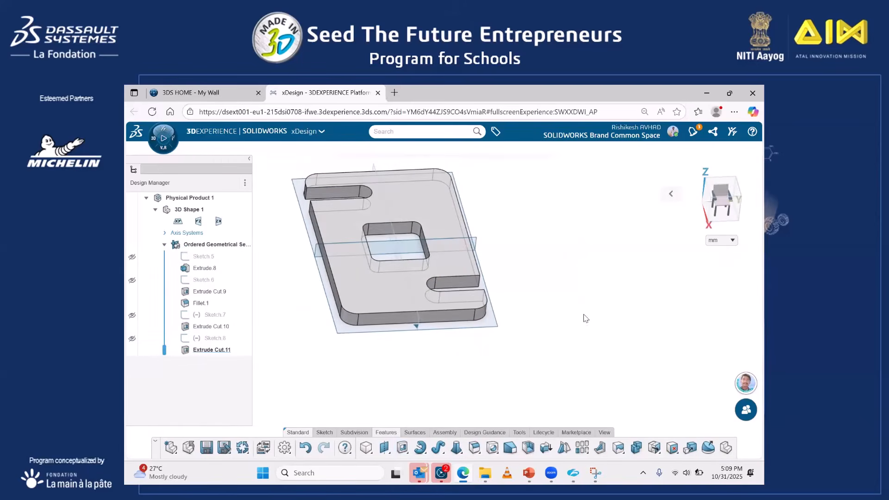
- Hide the three reference planes around the finished plate
{"action": "left_click", "coordinate": [317, 254]}
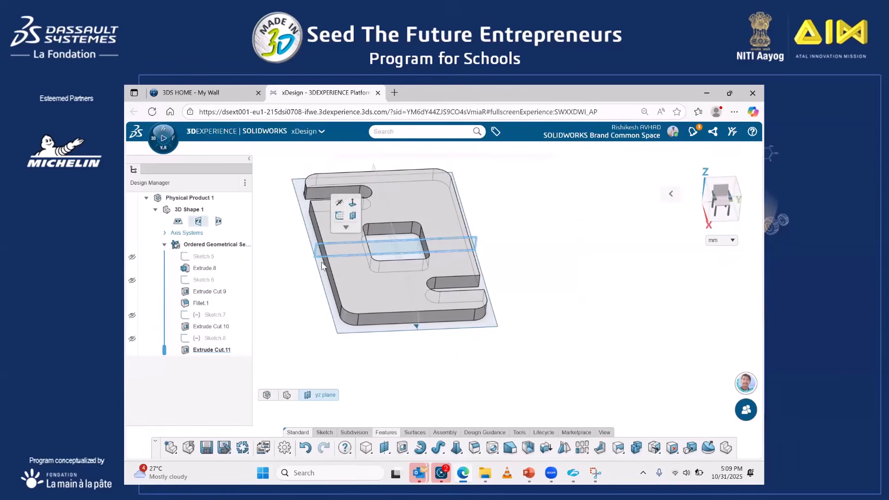
{"action": "left_click", "coordinate": [374, 170]}
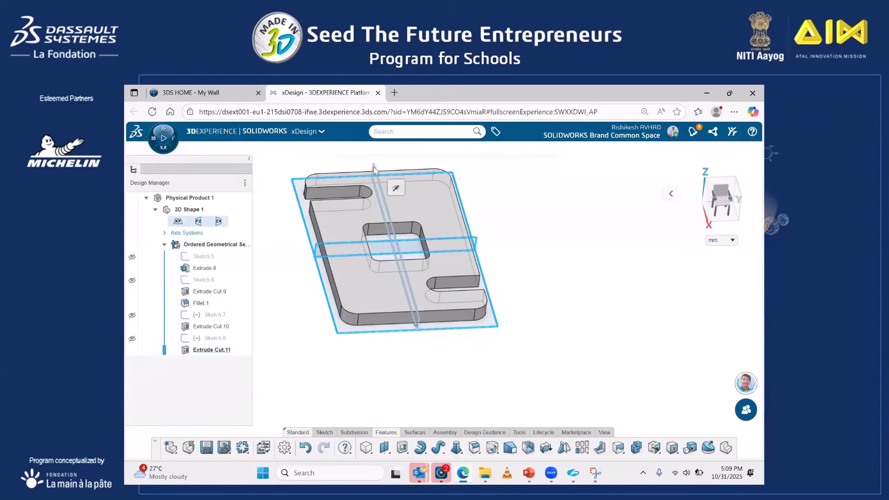
{"action": "left_click", "coordinate": [395, 188]}
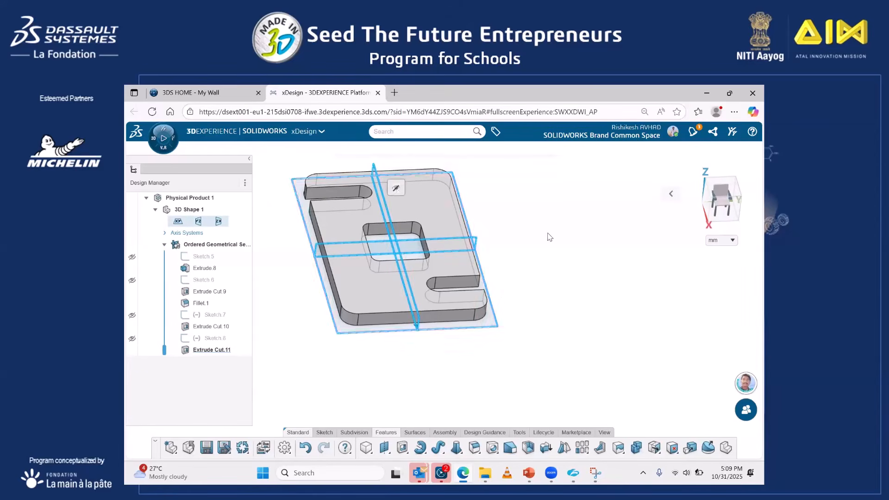
{"action": "middle_click_drag", "start_coordinate": [569, 282], "coordinate": [536, 393]}
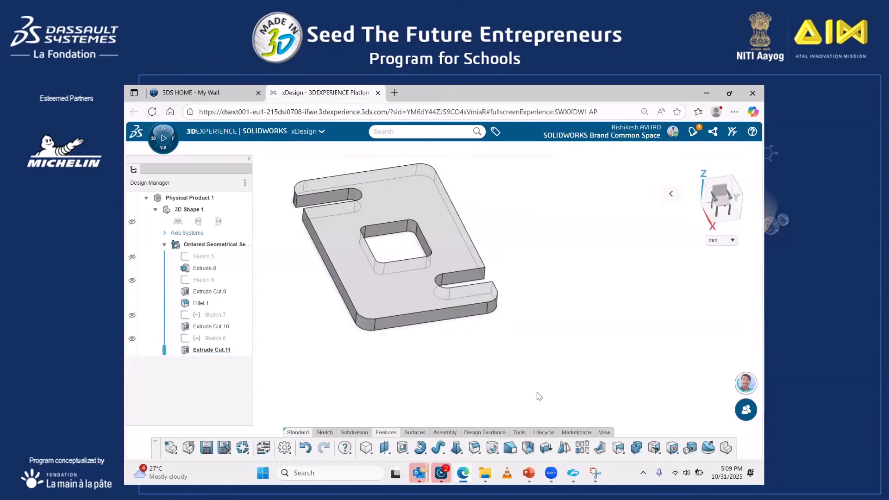
{"action": "left_click", "coordinate": [528, 434]}
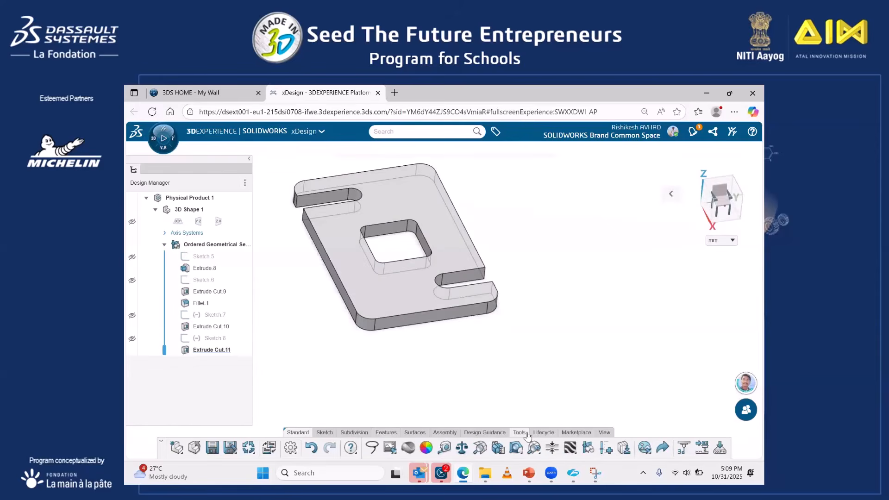
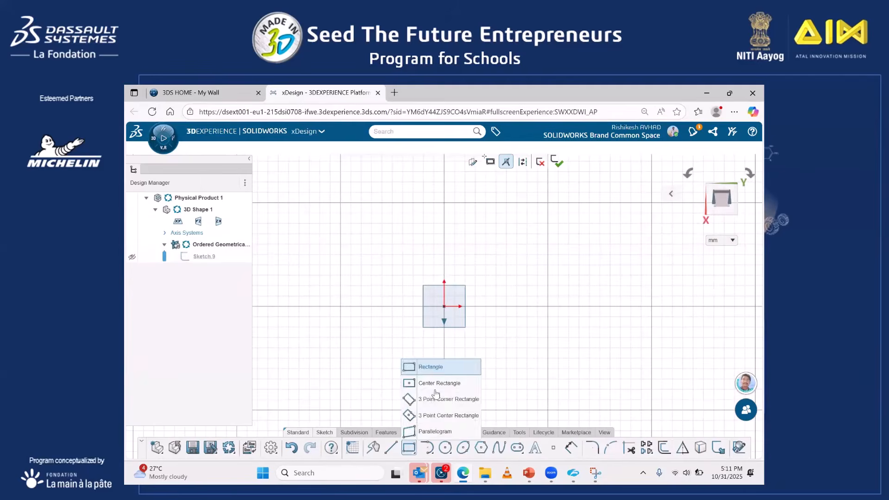
- Draw a center rectangle on the sketch origin for the new plate's outline
{"action": "left_click", "coordinate": [435, 384]}
{"action": "left_click", "coordinate": [444, 306]}
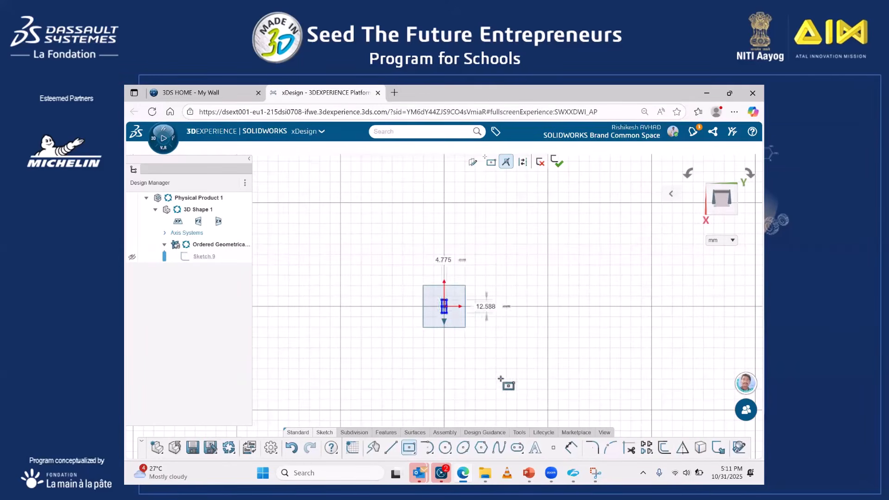
{"action": "left_click", "coordinate": [535, 395]}
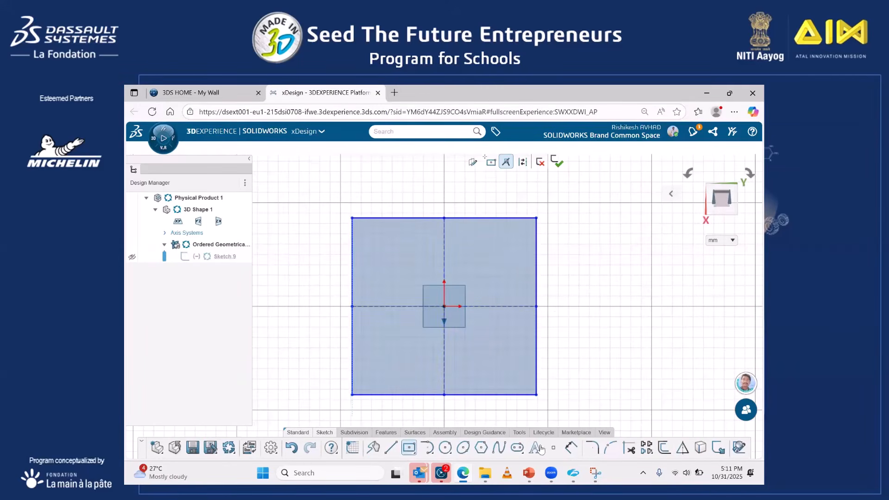
- Dimension the plate outline to 200 mm wide and 200 mm high
{"action": "left_click", "coordinate": [571, 448]}
{"action": "left_click", "coordinate": [491, 217]}
{"action": "left_click", "coordinate": [485, 199]}
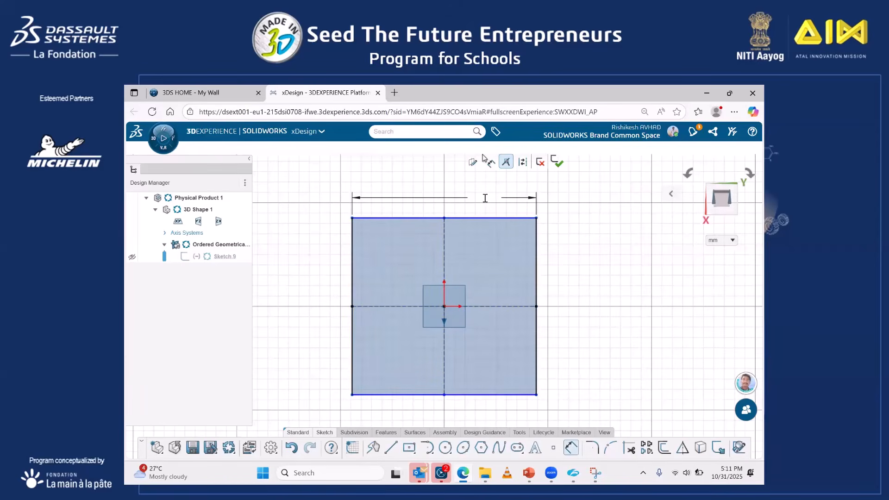
{"action": "type", "text": "200"}
{"action": "key", "text": "Return"}
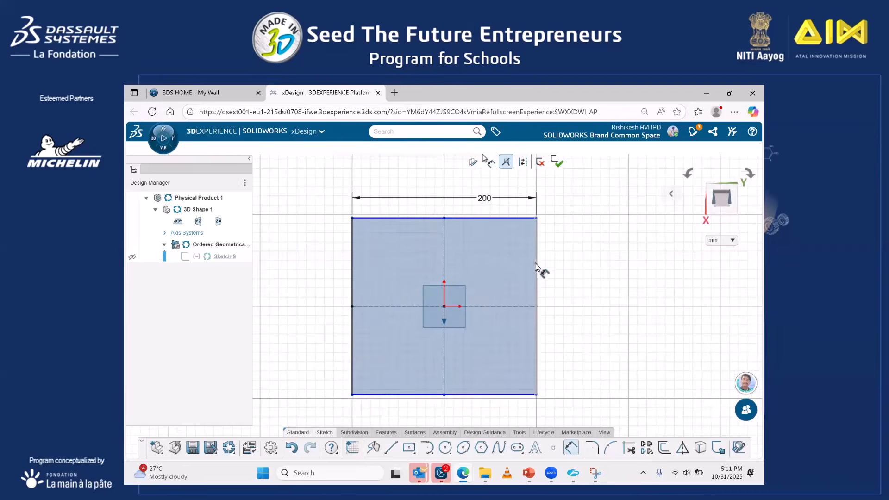
{"action": "left_click", "coordinate": [536, 269]}
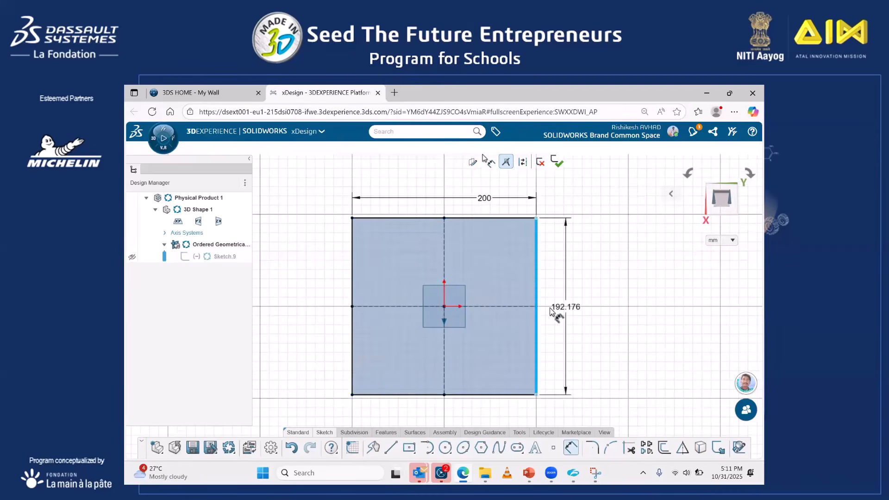
{"action": "left_click", "coordinate": [581, 310]}
{"action": "type", "text": "20"}
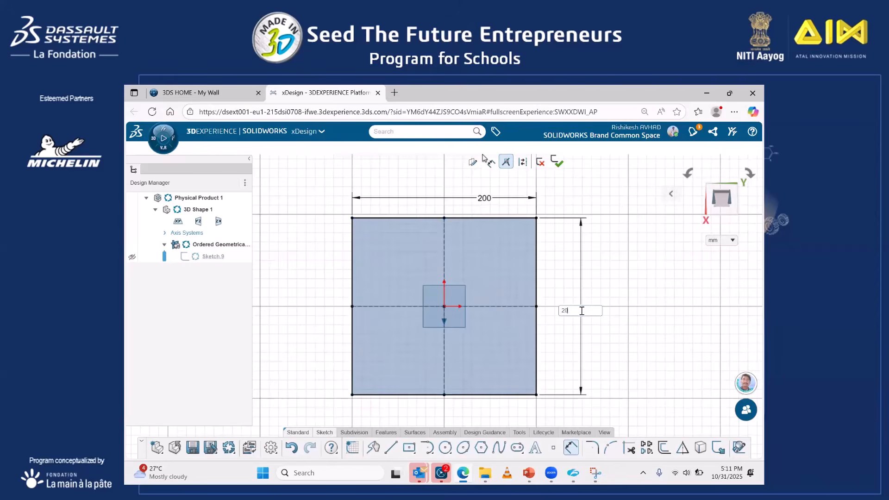
{"action": "type", "text": "0"}
{"action": "key", "text": "Return"}
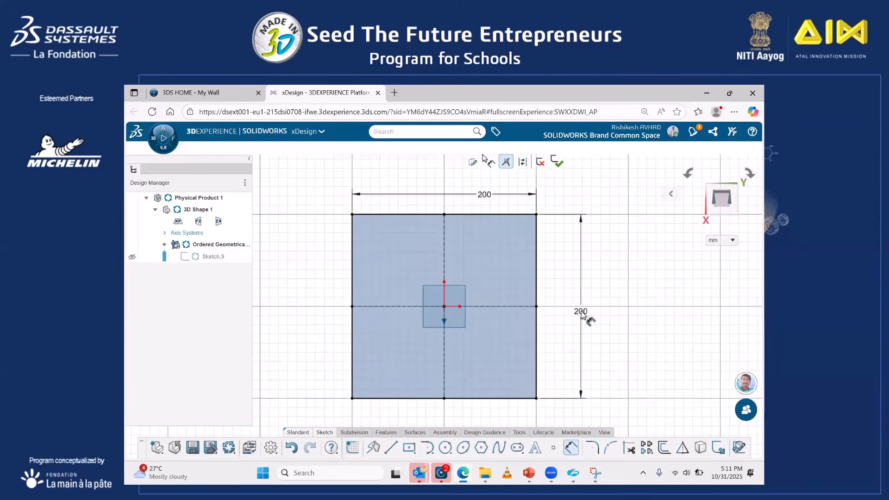
- Extrude the square profile as a solid with a Blind distance of 20 mm
{"action": "left_click", "coordinate": [386, 431]}
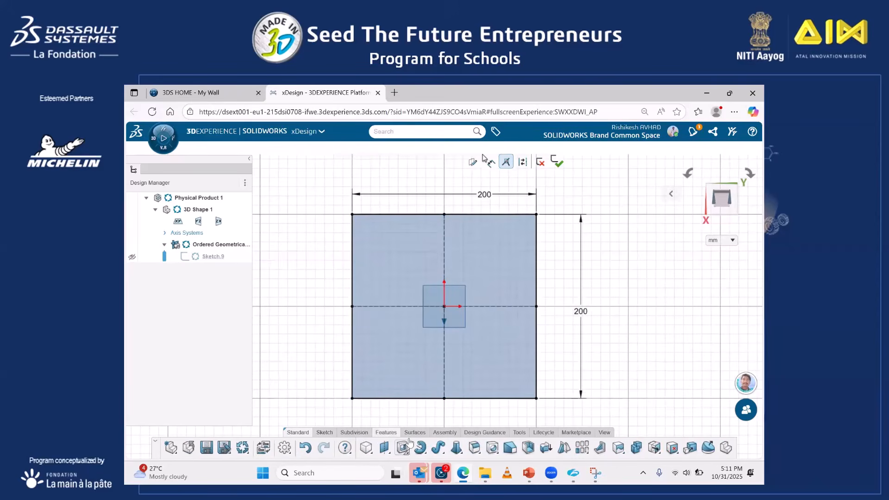
{"action": "left_click", "coordinate": [402, 447]}
{"action": "left_click", "coordinate": [419, 415]}
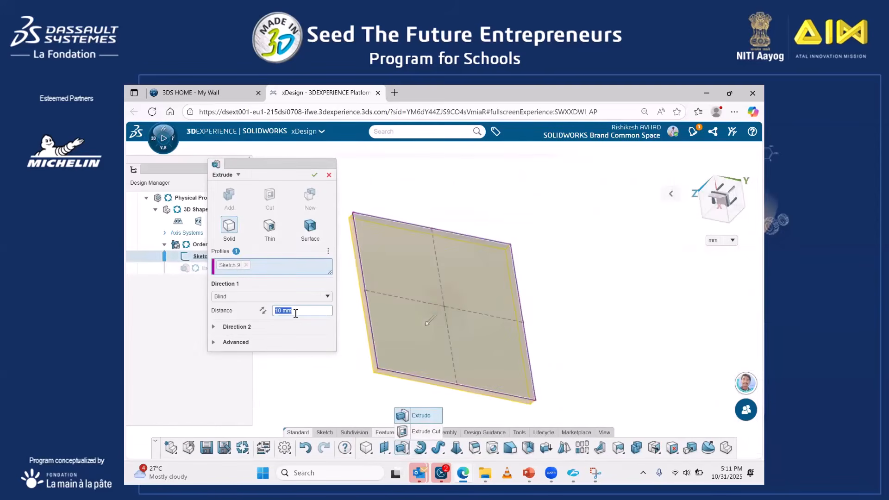
{"action": "key", "text": "Return"}
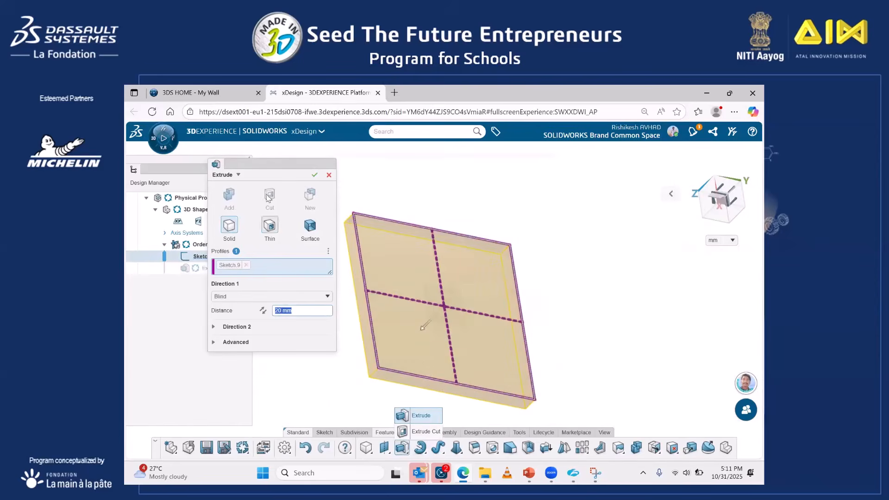
{"action": "left_click", "coordinate": [314, 175]}
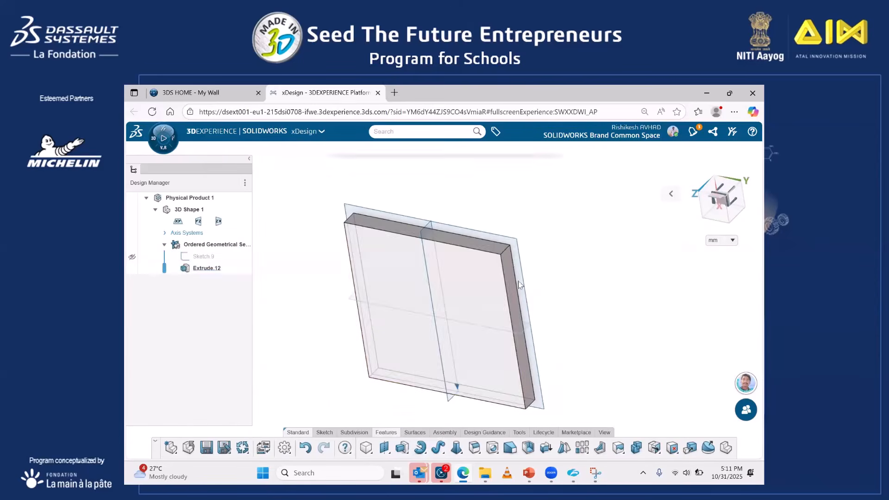
- Start a sketch on the plate's large face and draw a small center rectangle about 19 mm high on the origin
{"action": "left_click", "coordinate": [480, 284]}
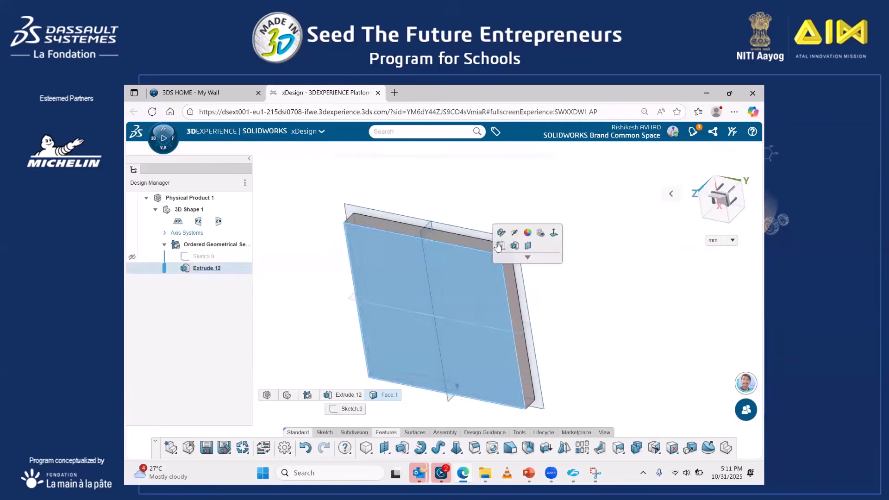
{"action": "left_click", "coordinate": [498, 244]}
{"action": "left_click", "coordinate": [409, 447]}
{"action": "left_click", "coordinate": [383, 360]}
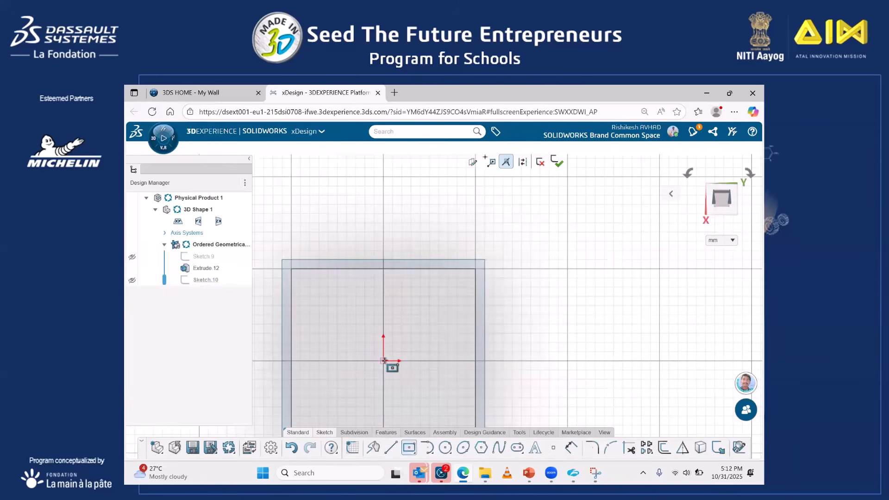
{"action": "left_click", "coordinate": [390, 371]}
{"action": "left_click", "coordinate": [398, 369]}
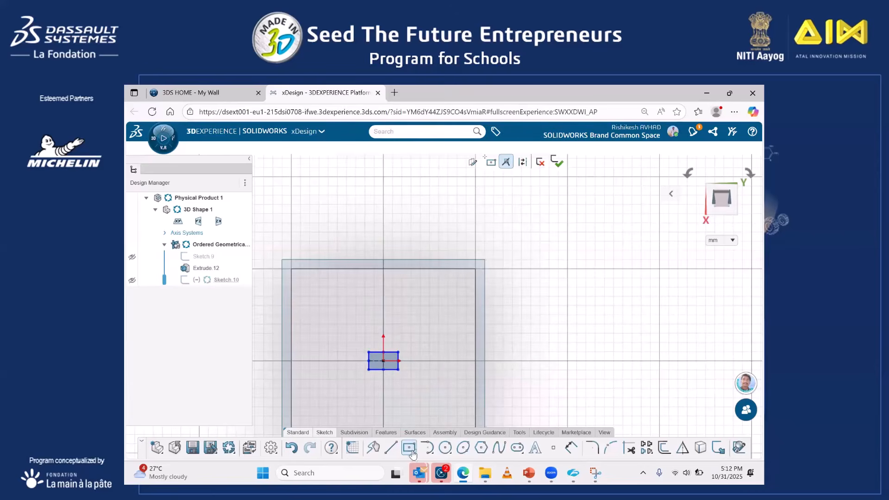
- Check the Challenge 3 slide in PowerPoint and draw a horizontal slot about 22 mm wide on the axis right of the small rectangle
{"action": "left_click", "coordinate": [528, 473]}
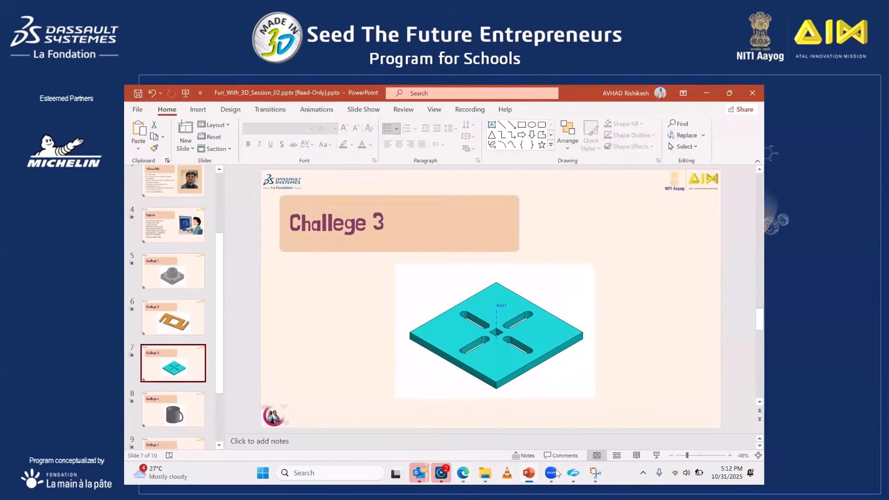
{"action": "left_click", "coordinate": [529, 472]}
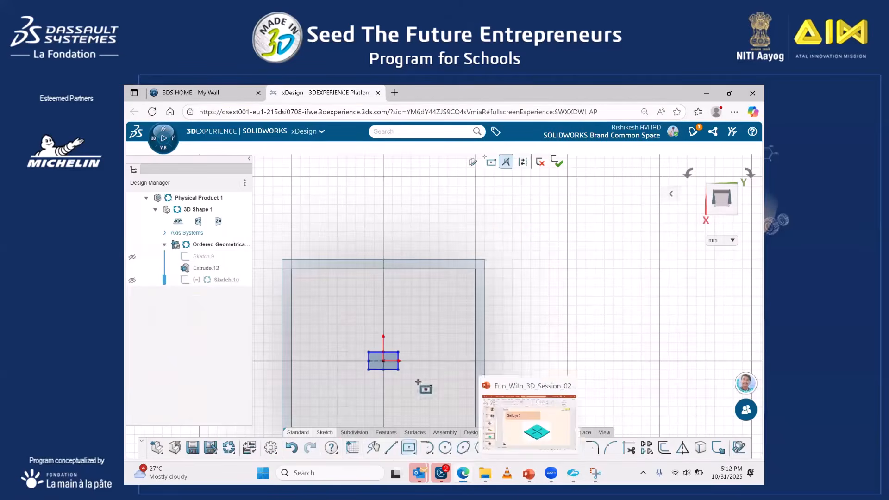
{"action": "left_click", "coordinate": [517, 447]}
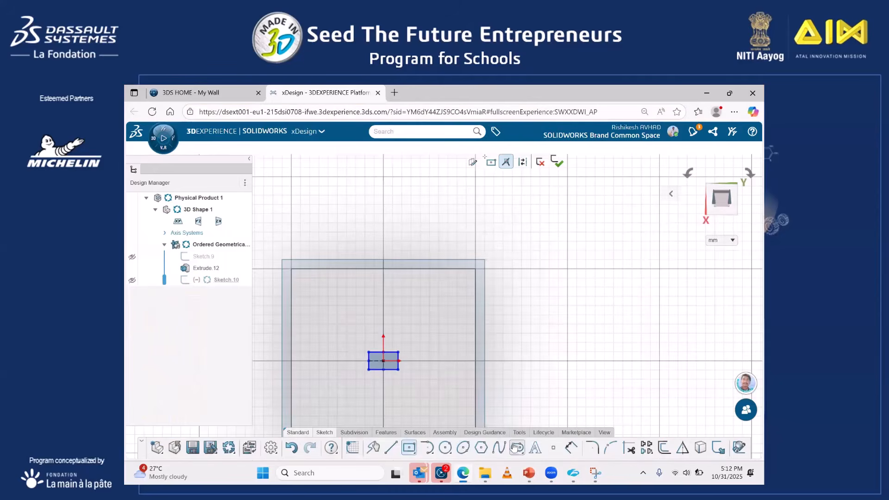
{"action": "left_click", "coordinate": [422, 361]}
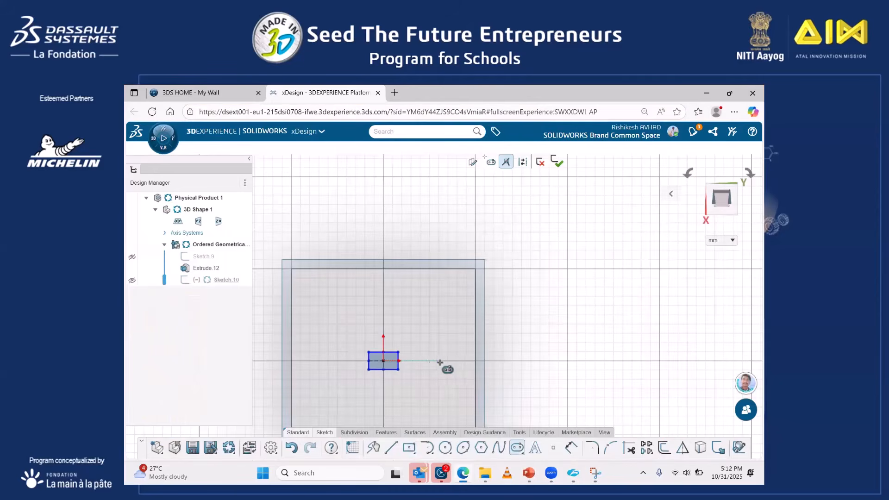
{"action": "left_click", "coordinate": [458, 361]}
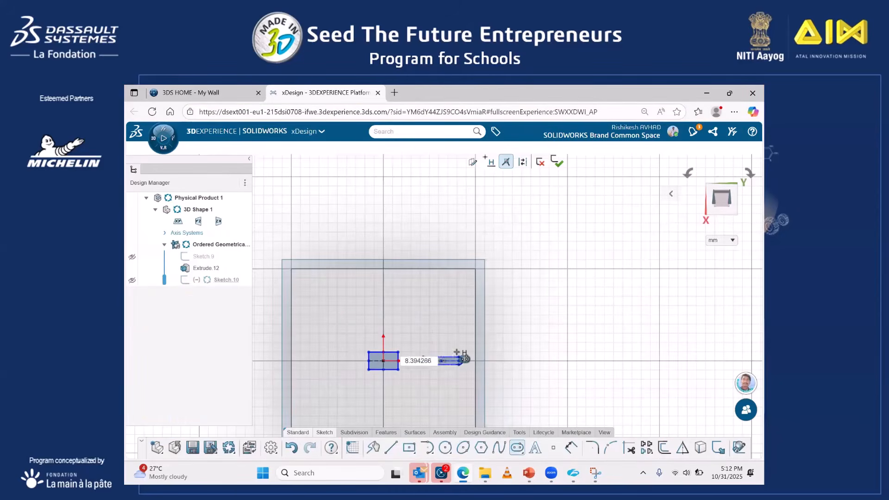
{"action": "left_click", "coordinate": [462, 358]}
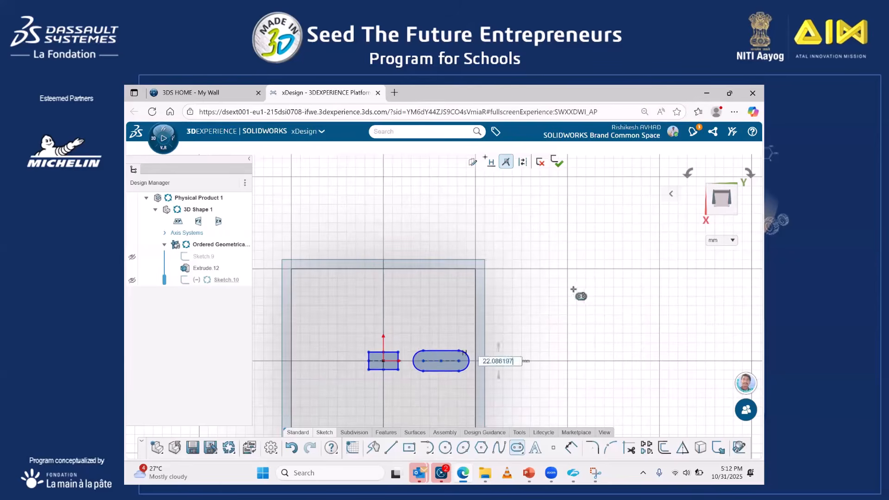
{"action": "key", "text": "Escape"}
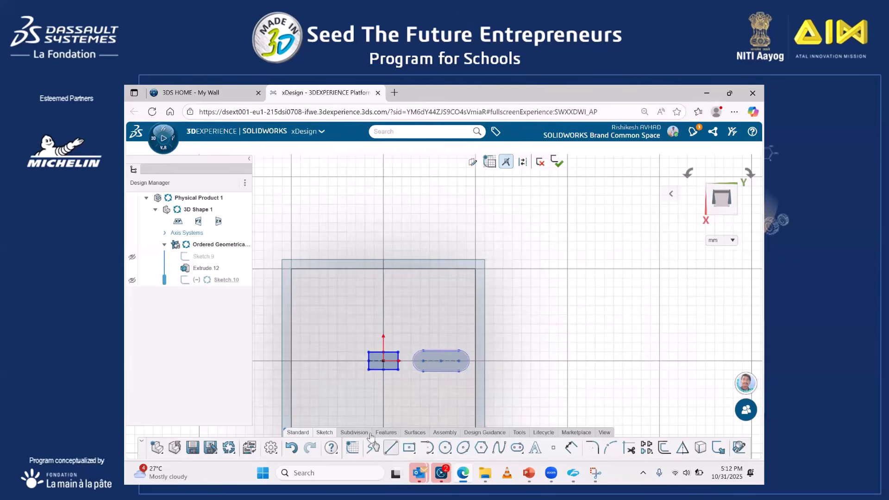
- Dimension the small central rectangle's width to 25 mm
{"action": "left_click", "coordinate": [571, 447]}
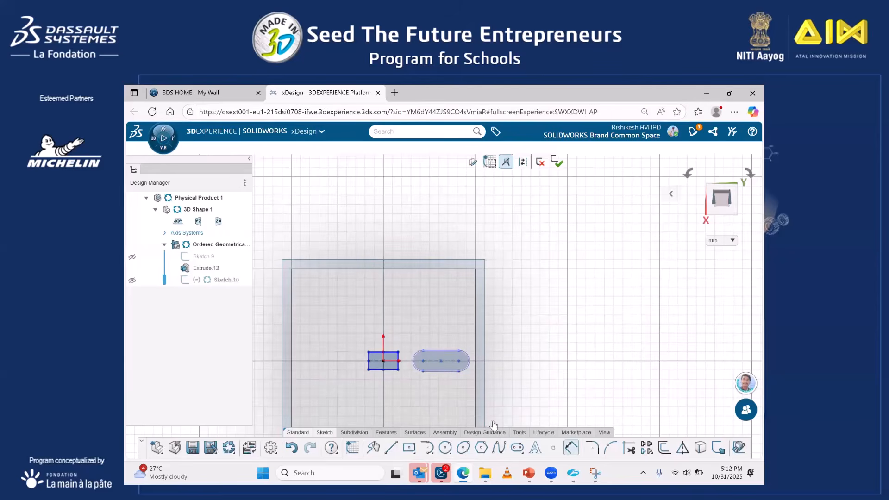
{"action": "left_click", "coordinate": [389, 352]}
{"action": "left_click", "coordinate": [390, 338]}
{"action": "type", "text": "25"}
{"action": "key", "text": "Return"}
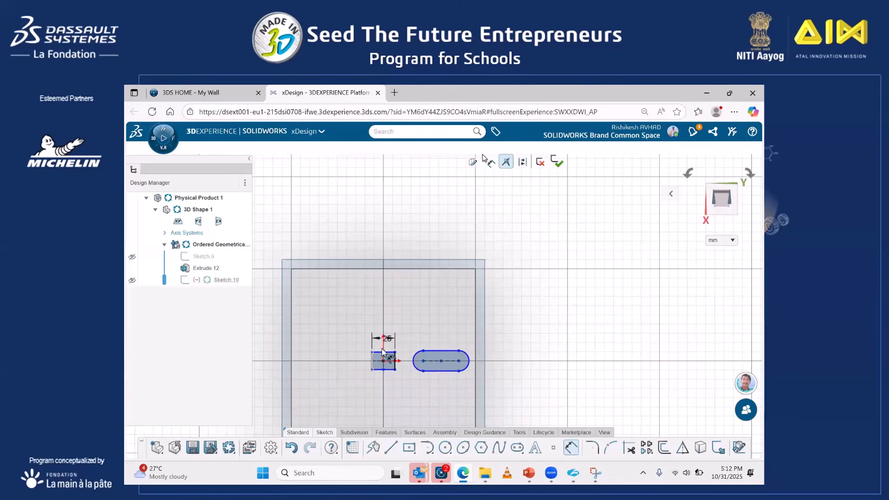
{"action": "left_click", "coordinate": [378, 370]}
{"action": "key", "text": "Escape"}
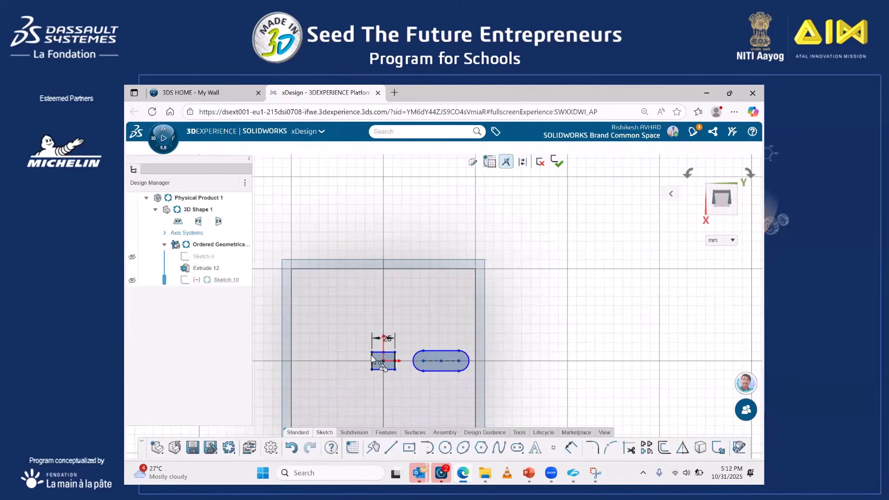
{"action": "left_click", "coordinate": [372, 358]}
{"action": "scroll", "coordinate": [370, 358], "scroll_direction": "up", "scroll_amount": 3}
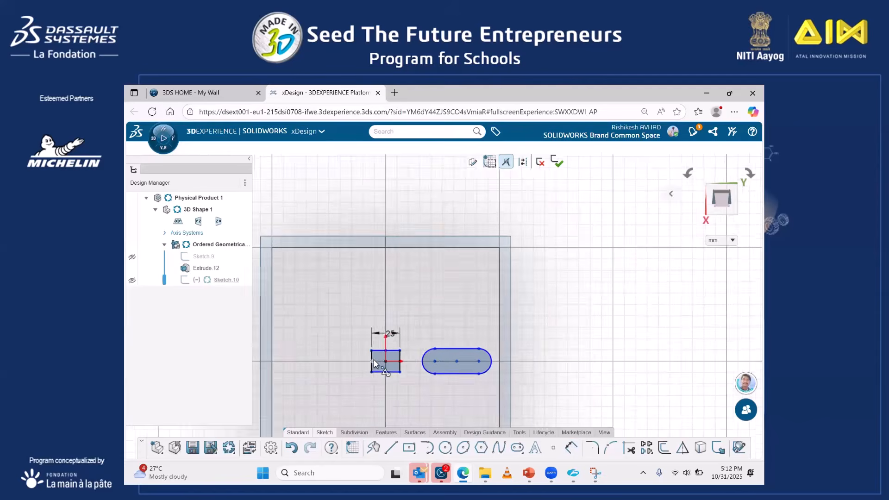
{"action": "left_click", "coordinate": [370, 357]}
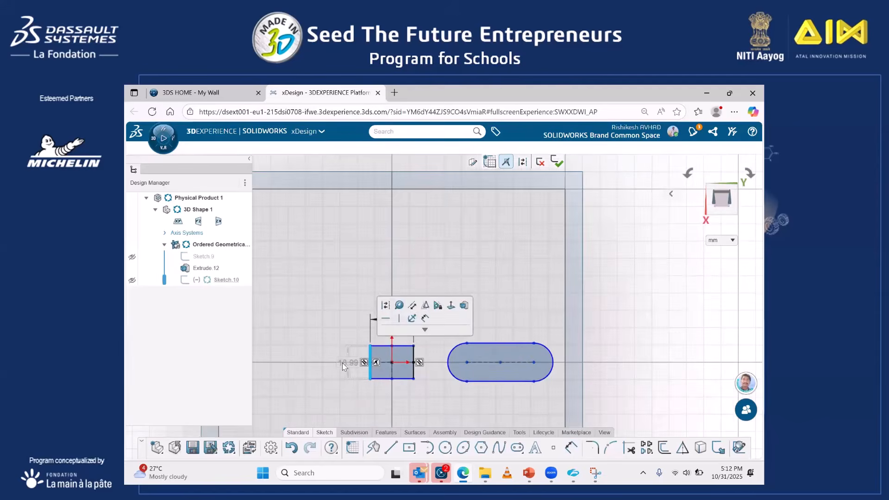
{"action": "left_click", "coordinate": [379, 367]}
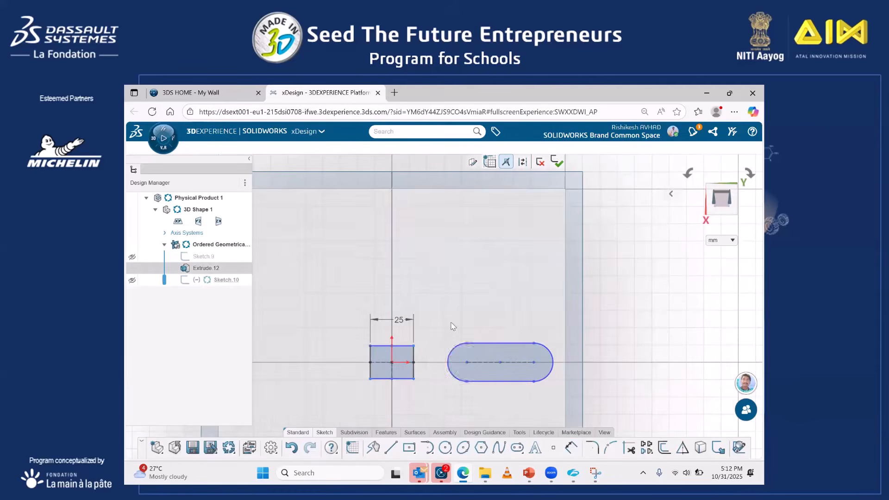
- Dimension the slot's end arc with a radius of 12.5 mm
{"action": "left_click", "coordinate": [573, 448]}
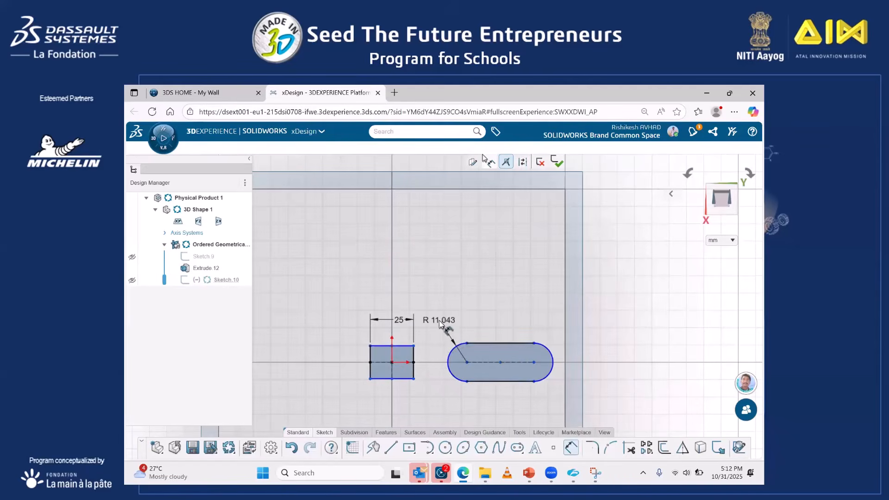
{"action": "left_click", "coordinate": [439, 322]}
{"action": "type", "text": "12"}
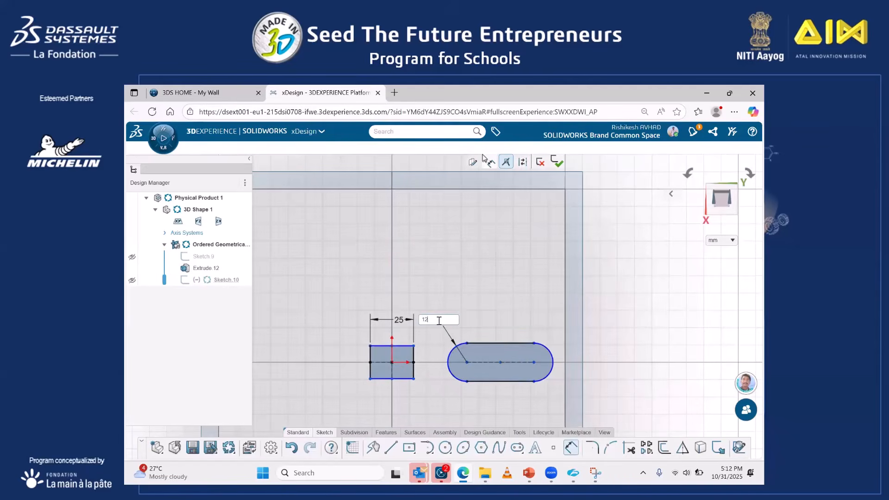
{"action": "type", "text": ".5"}
{"action": "key", "text": "Return"}
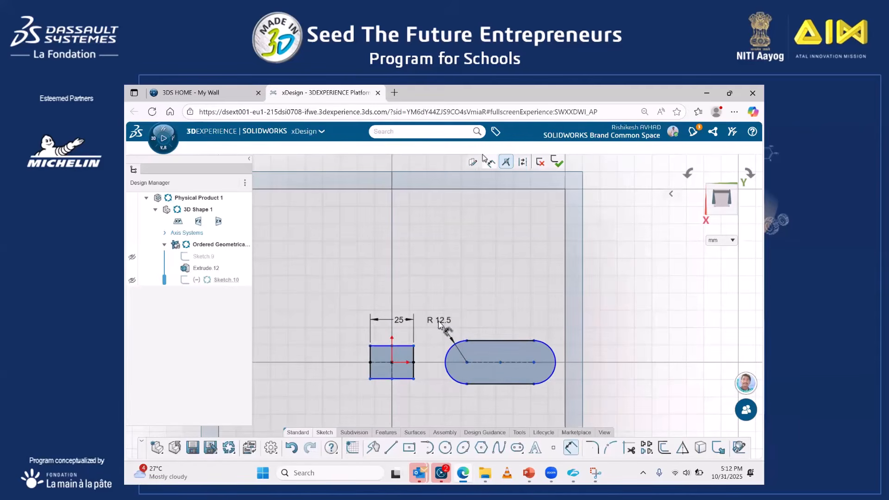
- Extrude-cut the central rectangle and slot sketch through the plate as a solid with a Blind distance of 20 mm
{"action": "scroll", "coordinate": [526, 352], "scroll_direction": "up", "scroll_amount": 3}
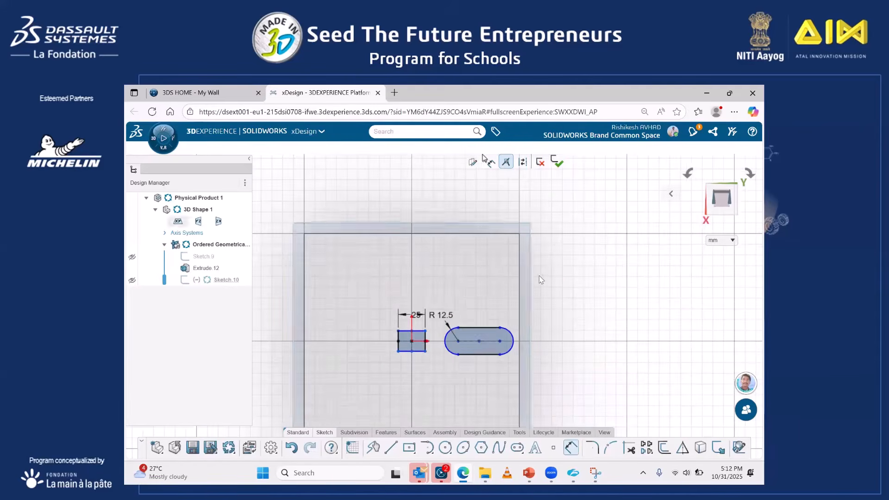
{"action": "left_click", "coordinate": [384, 432]}
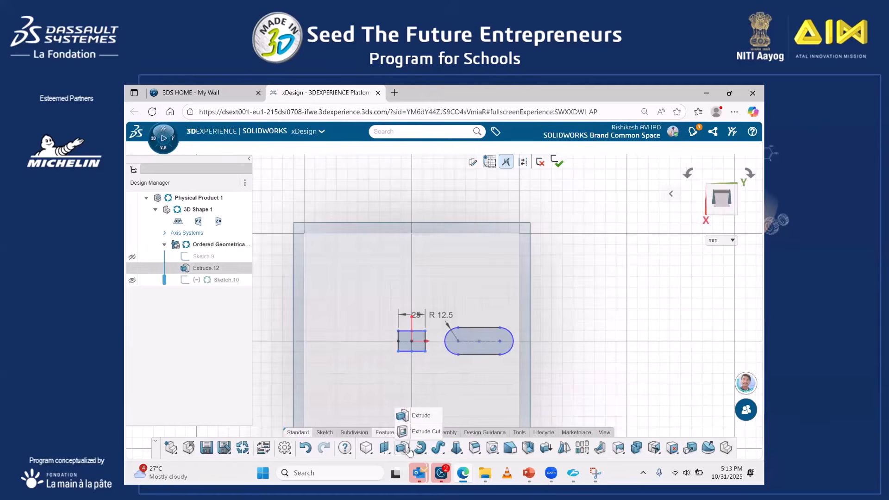
{"action": "left_click", "coordinate": [402, 447]}
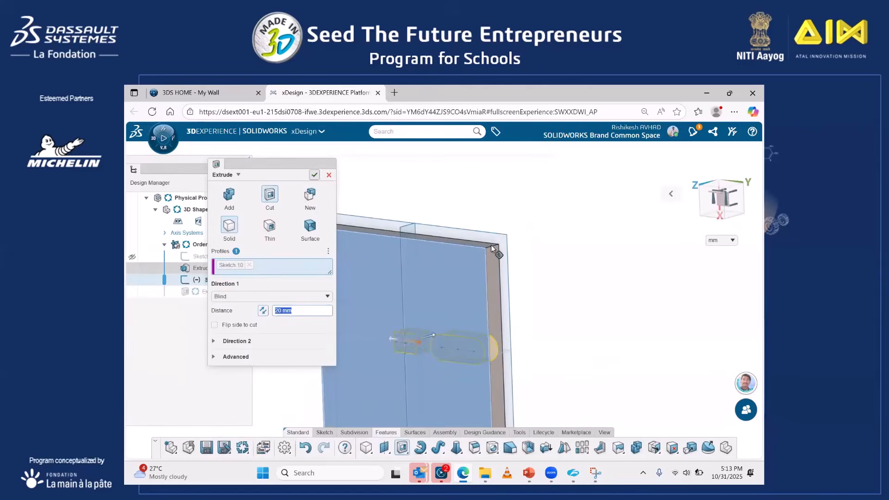
{"action": "left_click", "coordinate": [314, 174]}
{"action": "middle_click_drag", "start_coordinate": [616, 352], "coordinate": [647, 317]}
{"action": "scroll", "coordinate": [637, 367], "scroll_direction": "up", "scroll_amount": 1}
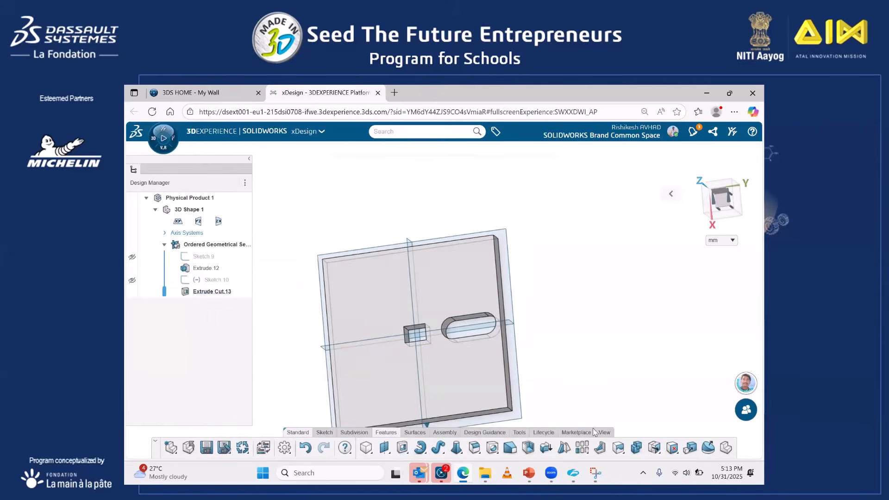
- Check the Challenge 3 slide in PowerPoint and sketch a vertical construction line about 84 mm long from the origin on the YZ plane
{"action": "left_click", "coordinate": [529, 473]}
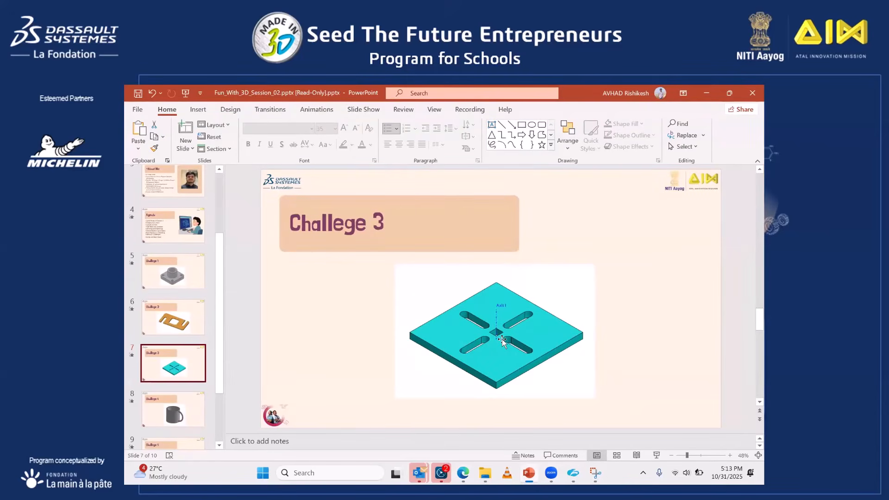
{"action": "mouse_move", "coordinate": [532, 472]}
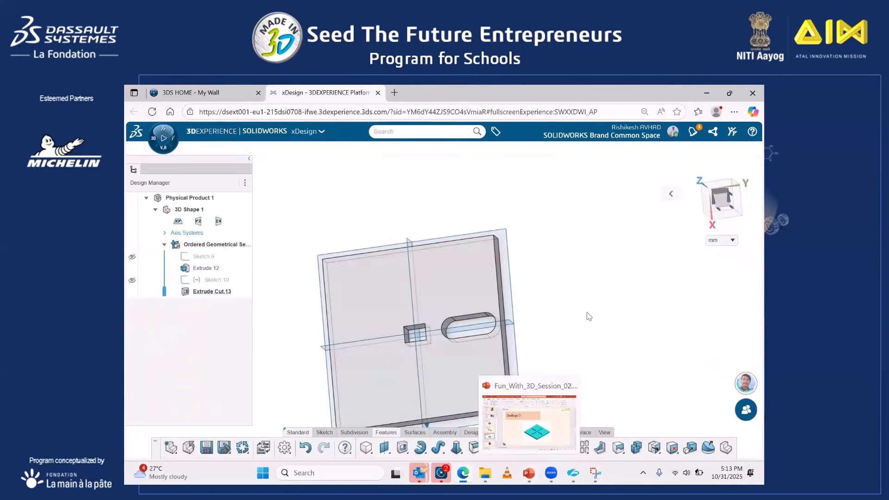
{"action": "middle_click_drag", "start_coordinate": [627, 258], "coordinate": [602, 218]}
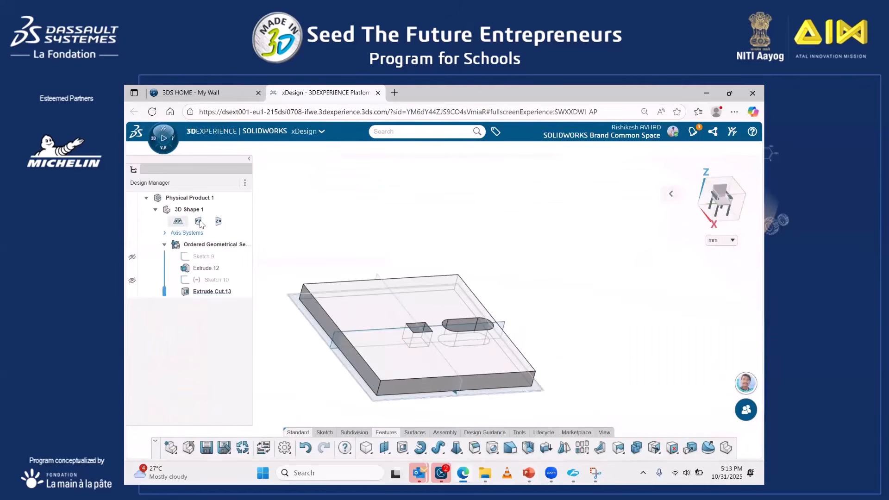
{"action": "left_click", "coordinate": [199, 222]}
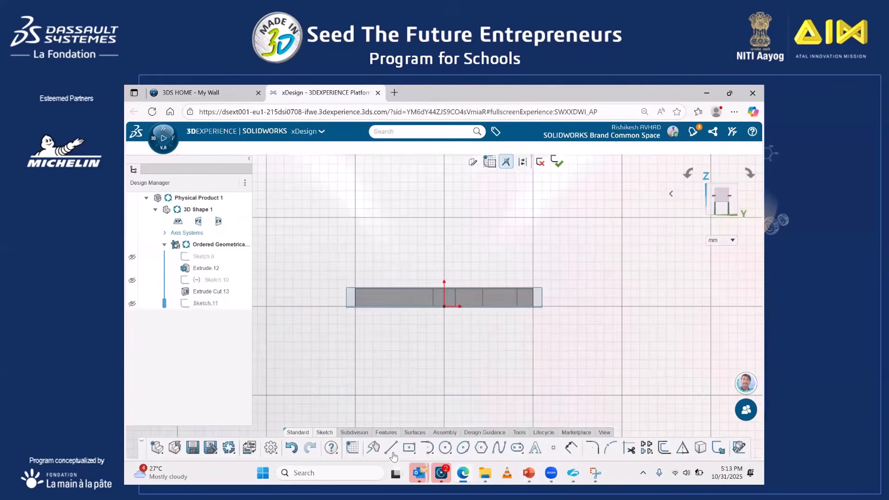
{"action": "left_click", "coordinate": [389, 449]}
{"action": "left_click", "coordinate": [444, 306]}
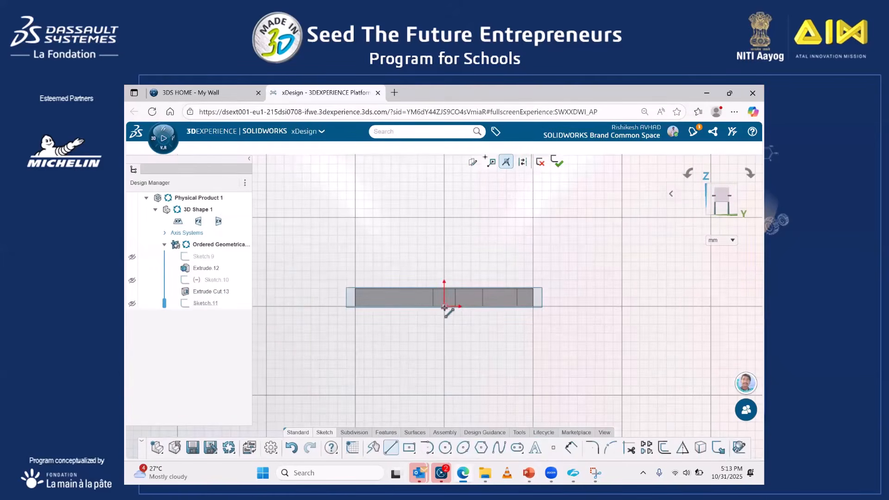
{"action": "double_click", "coordinate": [446, 231]}
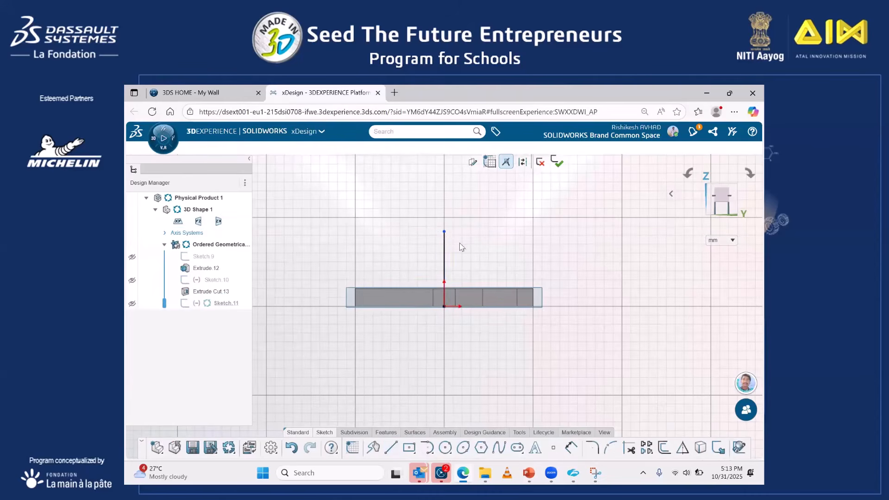
{"action": "left_click", "coordinate": [445, 253]}
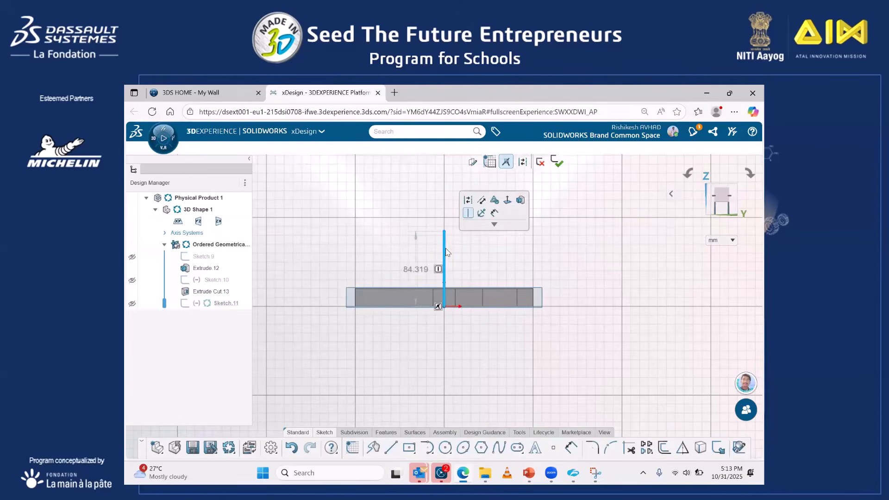
{"action": "left_click", "coordinate": [465, 201]}
{"action": "left_click", "coordinate": [472, 256]}
{"action": "left_click", "coordinate": [557, 163]}
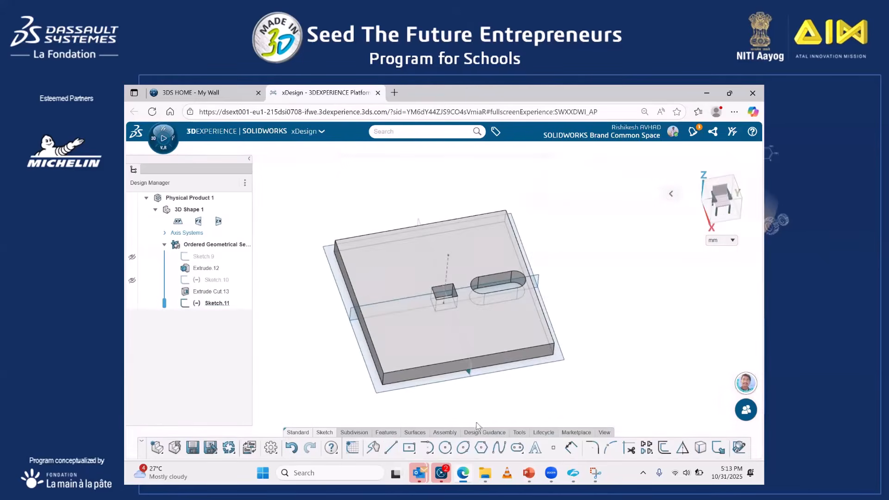
{"action": "left_click", "coordinate": [378, 433]}
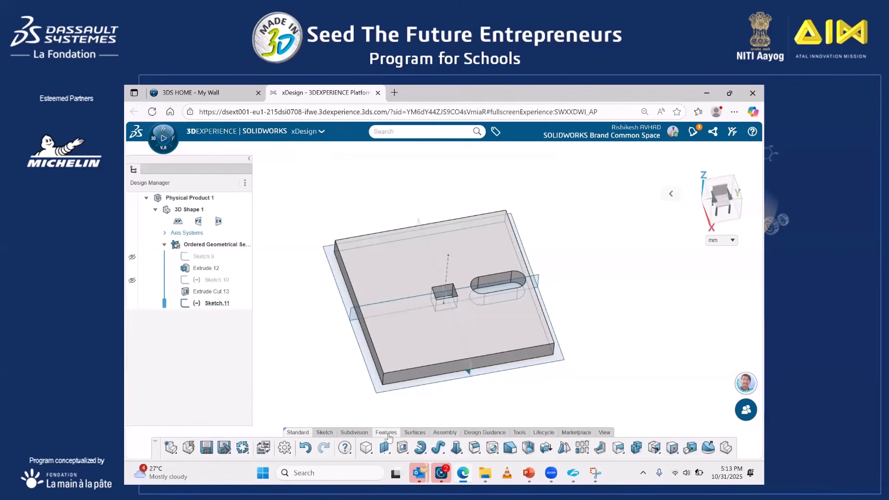
{"action": "left_click", "coordinate": [588, 454]}
{"action": "left_click", "coordinate": [597, 433]}
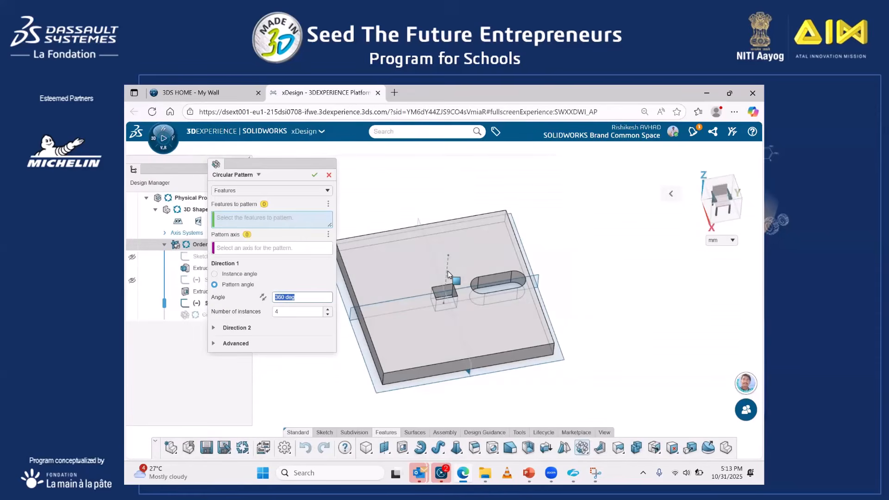
{"action": "left_click", "coordinate": [487, 278]}
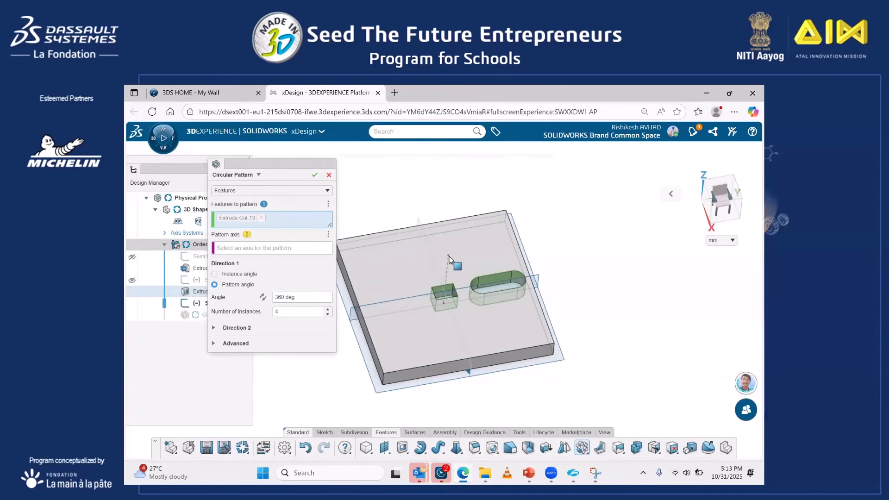
{"action": "key", "text": "Escape"}
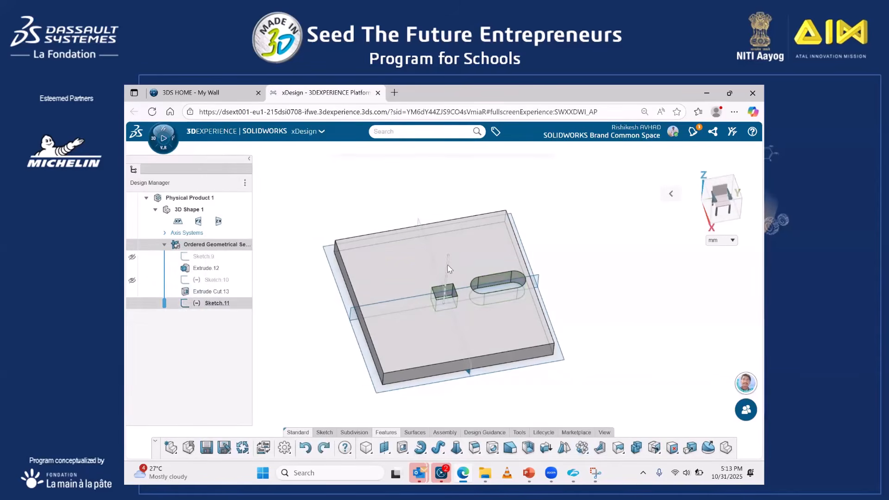
{"action": "left_click", "coordinate": [447, 265]}
{"action": "left_click", "coordinate": [529, 374]}
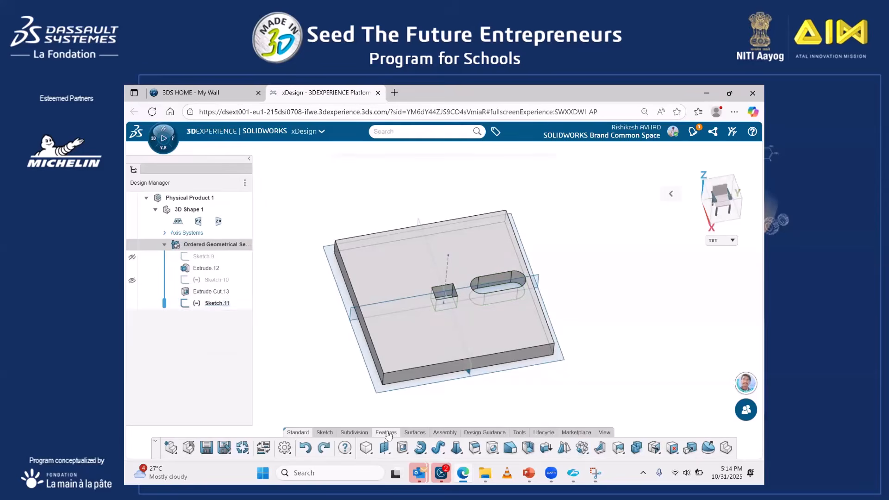
- Open the vertical axis line's sketch for editing and delete the line
{"action": "left_click", "coordinate": [216, 304]}
{"action": "left_click", "coordinate": [237, 252]}
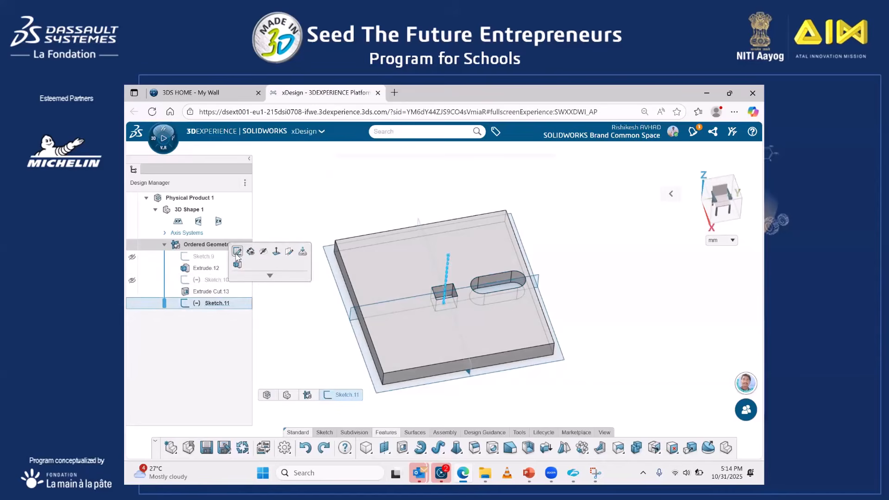
{"action": "left_click", "coordinate": [447, 268]}
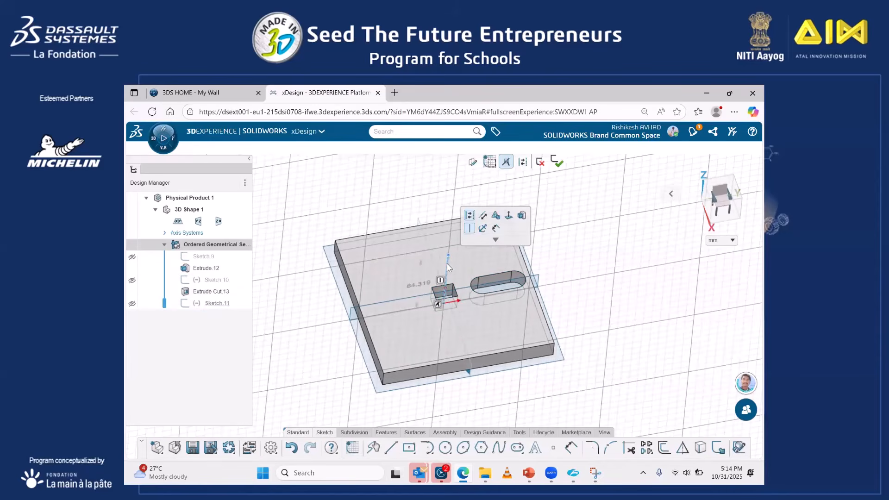
{"action": "key", "text": "Delete"}
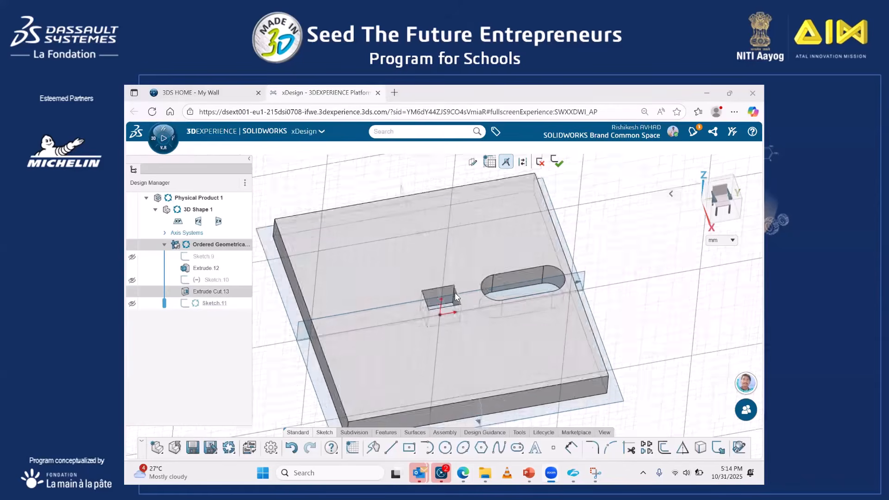
- Edit the existing extrude cut, replacing its full-sketch profile with only the small central rectangle region at a Blind distance of 20 mm
{"action": "scroll", "coordinate": [455, 293], "scroll_direction": "up", "scroll_amount": 5}
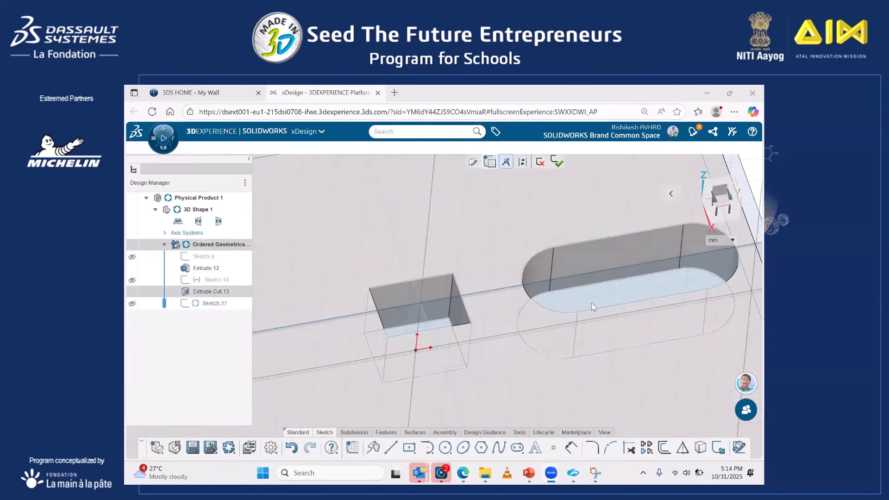
{"action": "scroll", "coordinate": [579, 310], "scroll_direction": "down", "scroll_amount": 5}
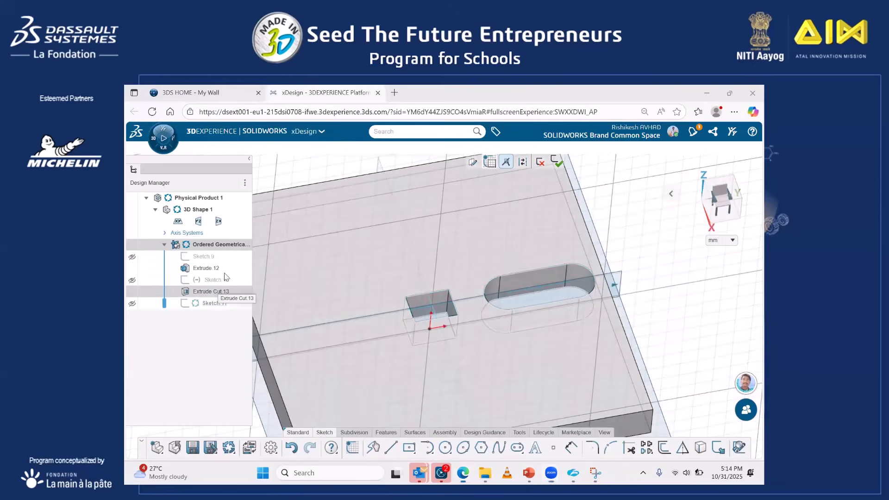
{"action": "left_click", "coordinate": [212, 290]}
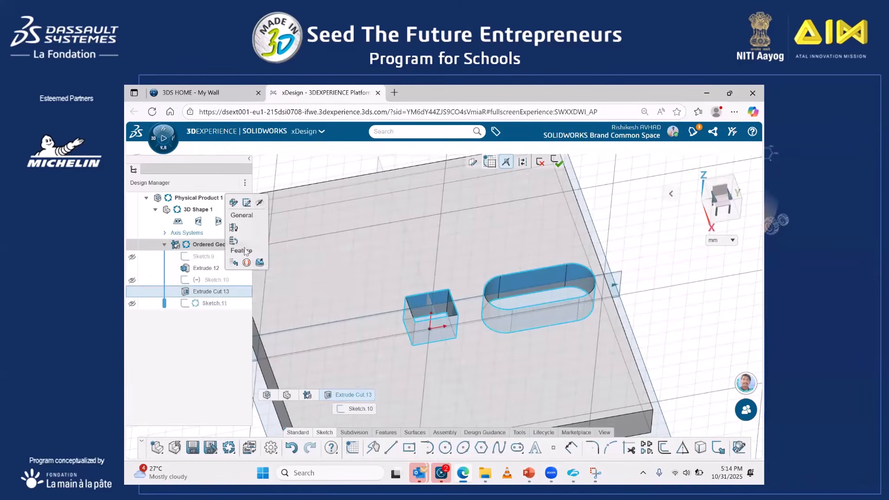
{"action": "scroll", "coordinate": [457, 295], "scroll_direction": "down", "scroll_amount": 3}
{"action": "left_click", "coordinate": [647, 276]}
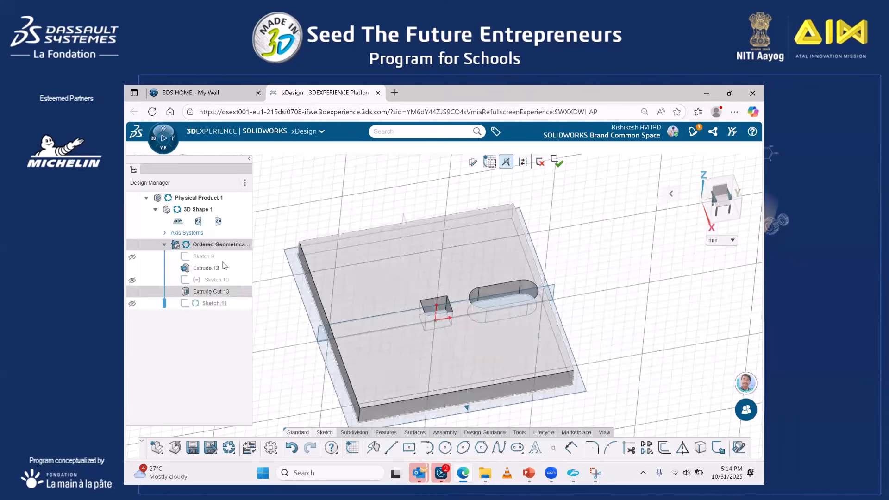
{"action": "left_click", "coordinate": [212, 291]}
{"action": "left_click", "coordinate": [225, 261]}
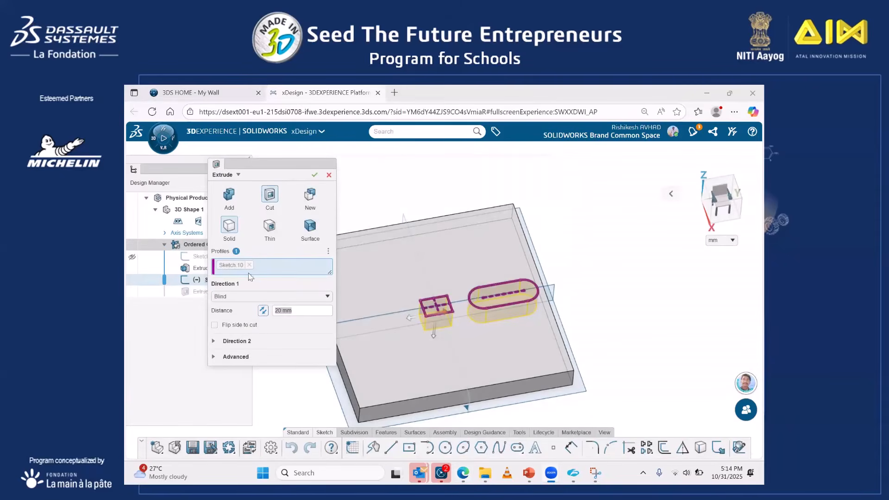
{"action": "left_click", "coordinate": [250, 266]}
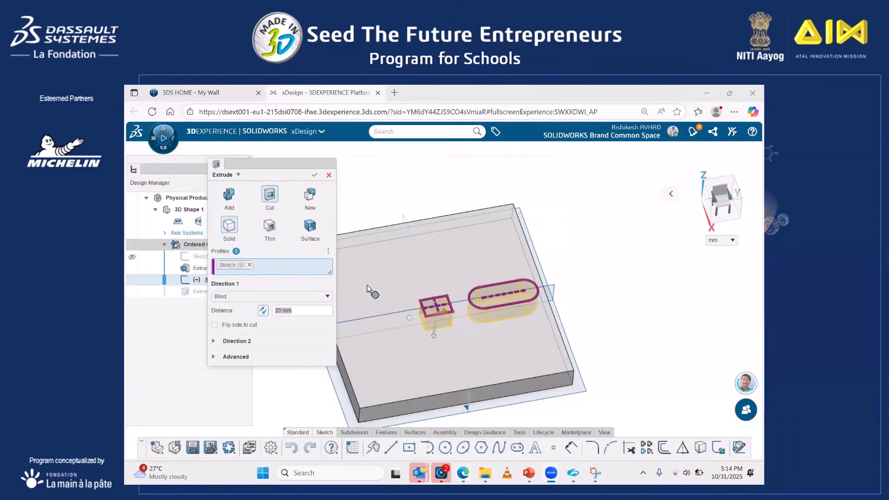
{"action": "left_click", "coordinate": [430, 302]}
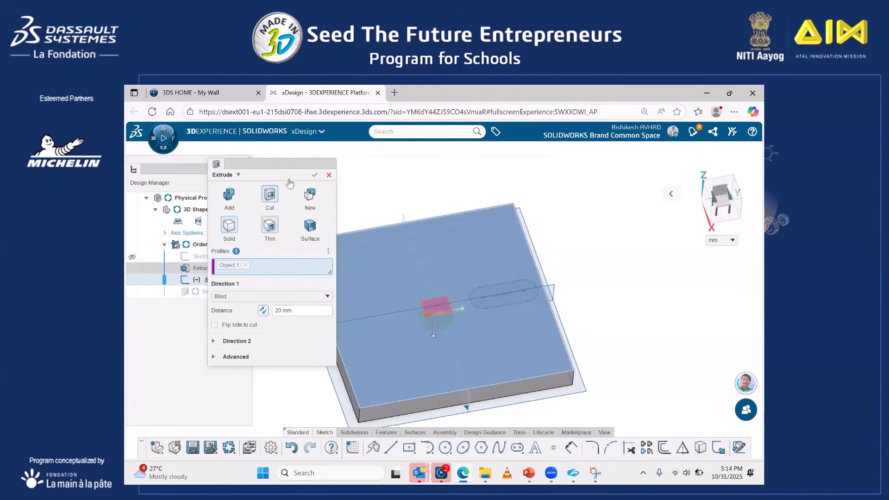
{"action": "key", "text": "Return"}
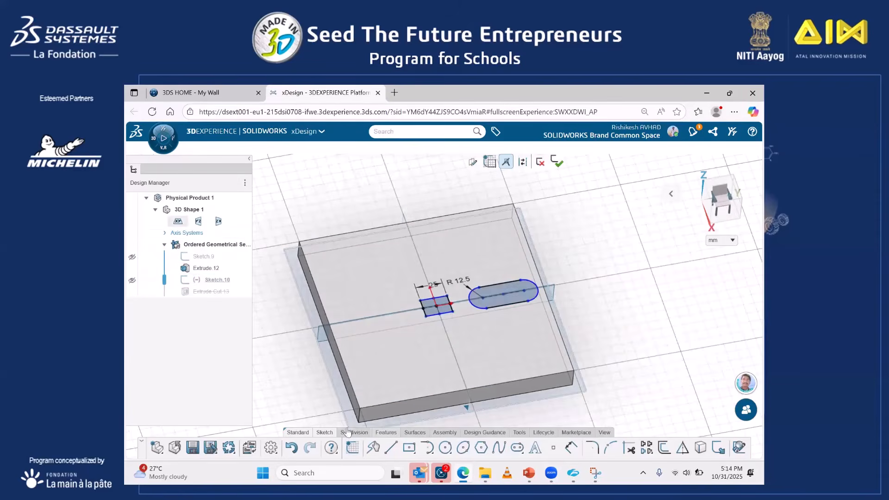
- Add a second extrude cut from the rectangle and slot sketch with a Blind distance of 20 mm
{"action": "left_click", "coordinate": [376, 433]}
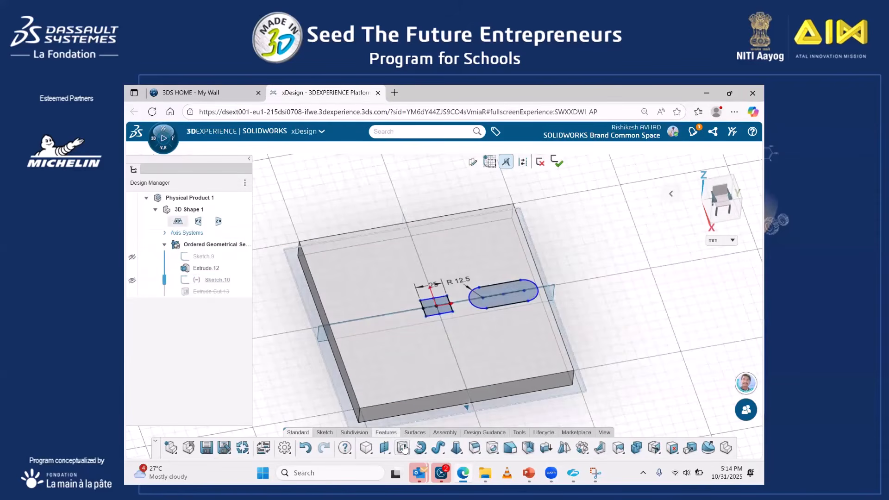
{"action": "left_click", "coordinate": [403, 447]}
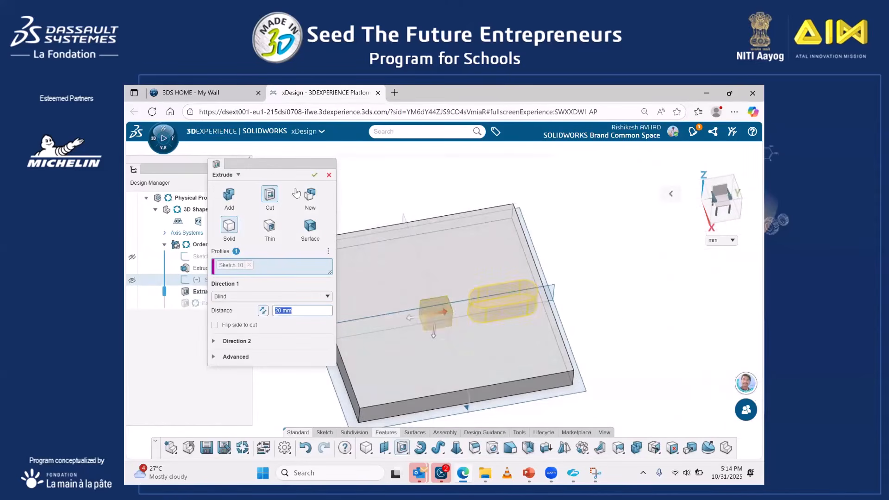
{"action": "key", "text": "Return"}
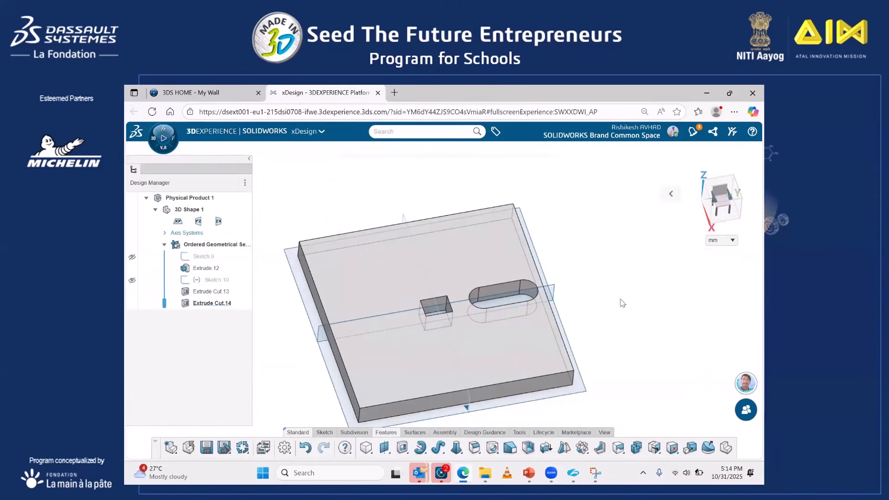
{"action": "middle_click_drag", "start_coordinate": [440, 250], "coordinate": [480, 247]}
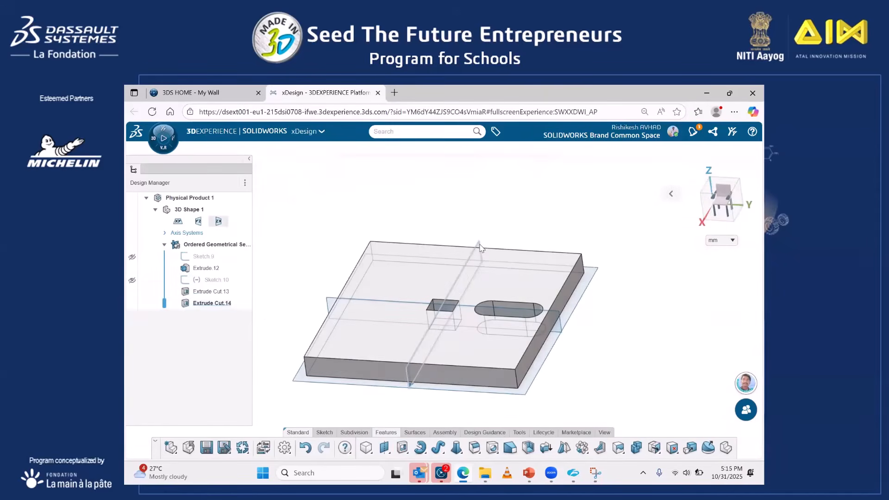
- Sketch a vertical line about 107 mm long upward from the origin on the ZX plane
{"action": "left_click", "coordinate": [479, 249]}
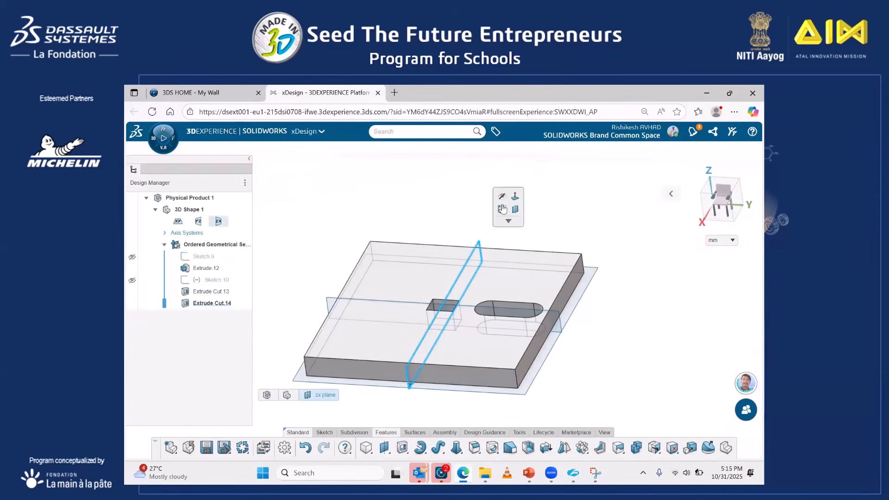
{"action": "left_click", "coordinate": [501, 209]}
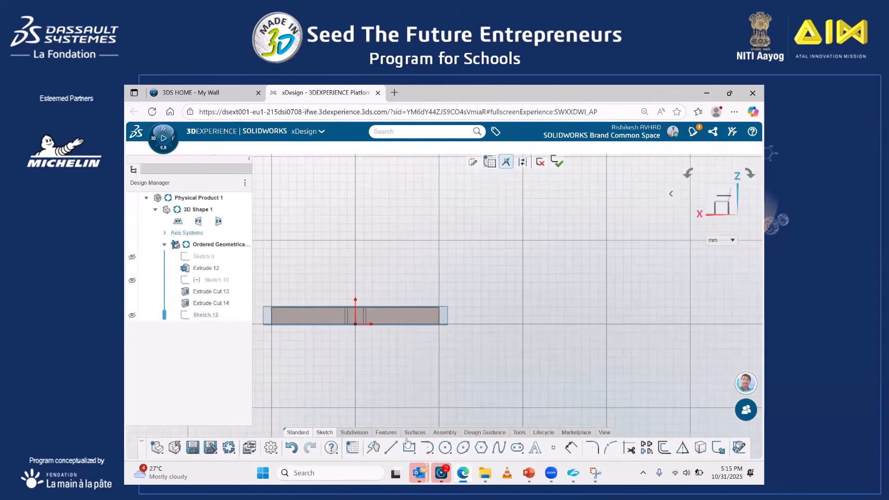
{"action": "left_click", "coordinate": [355, 323]}
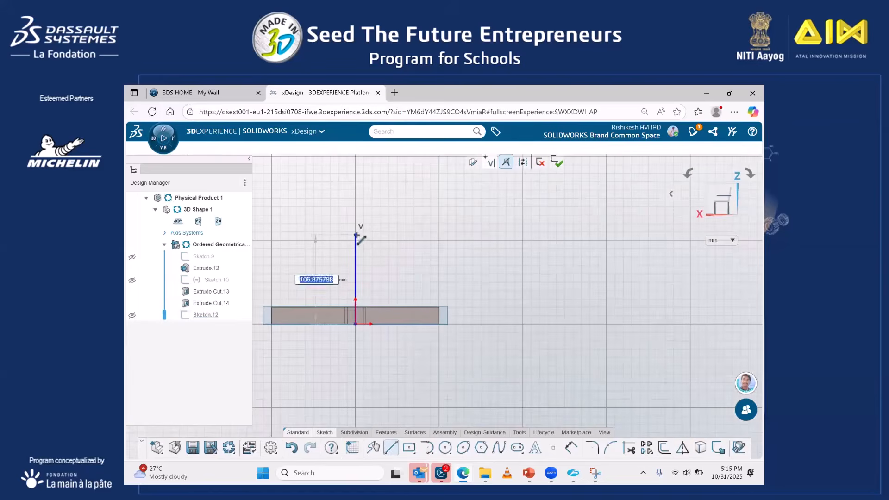
{"action": "left_click", "coordinate": [368, 237]}
{"action": "key", "text": "Escape"}
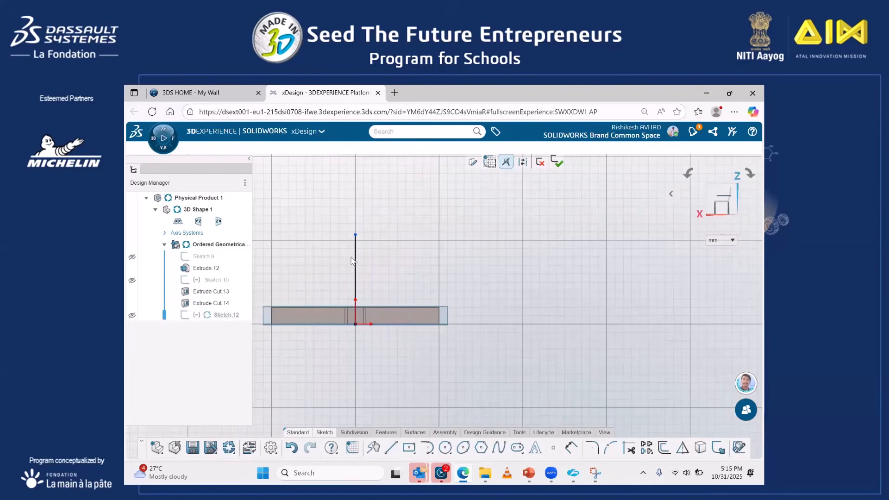
- Convert the vertical line to construction geometry and finish the sketch
{"action": "left_click", "coordinate": [355, 260]}
{"action": "left_click", "coordinate": [381, 215]}
{"action": "left_click", "coordinate": [459, 281]}
{"action": "mouse_move", "coordinate": [460, 281]}
{"action": "middle_mouse_down"}
{"action": "mouse_move", "coordinate": [474, 306]}
{"action": "mouse_move", "coordinate": [455, 327]}
{"action": "mouse_move", "coordinate": [473, 332]}
{"action": "mouse_move", "coordinate": [461, 371]}
{"action": "mouse_move", "coordinate": [484, 409]}
{"action": "mouse_move", "coordinate": [443, 376]}
{"action": "middle_mouse_up"}
{"action": "left_click", "coordinate": [556, 161]}
{"action": "scroll", "coordinate": [385, 309], "scroll_direction": "up", "scroll_amount": 3}
{"action": "middle_click_drag", "start_coordinate": [385, 309], "coordinate": [401, 317]}
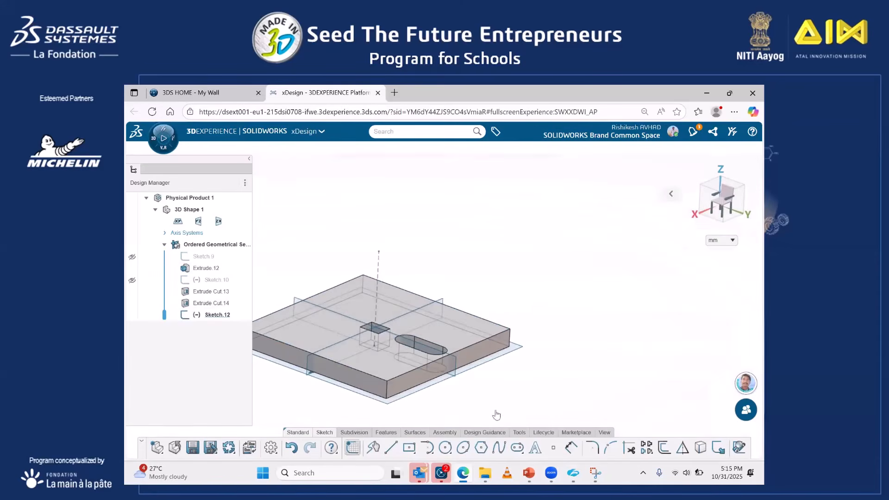
- Circularly pattern only the slot cut, Extrude Cut.14, around the vertical construction line with 4 instances over a 360 deg pattern angle
{"action": "left_click", "coordinate": [394, 435]}
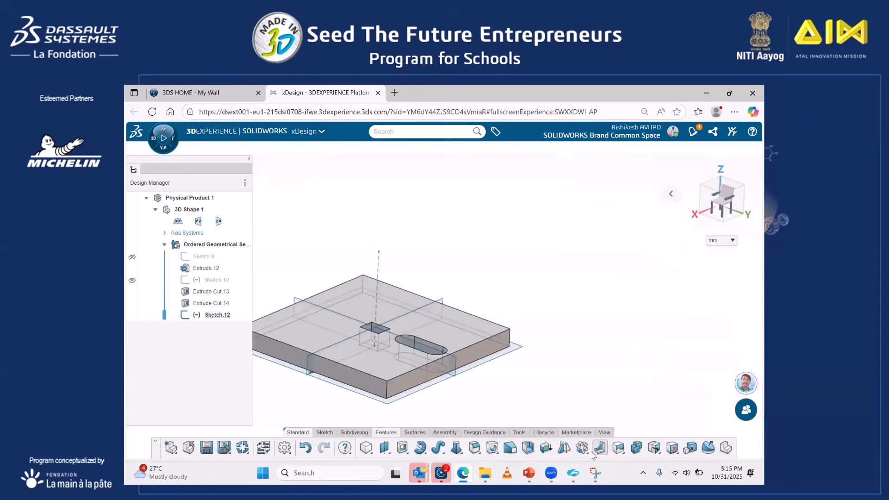
{"action": "mouse_move", "coordinate": [586, 456]}
{"action": "left_click", "coordinate": [588, 435]}
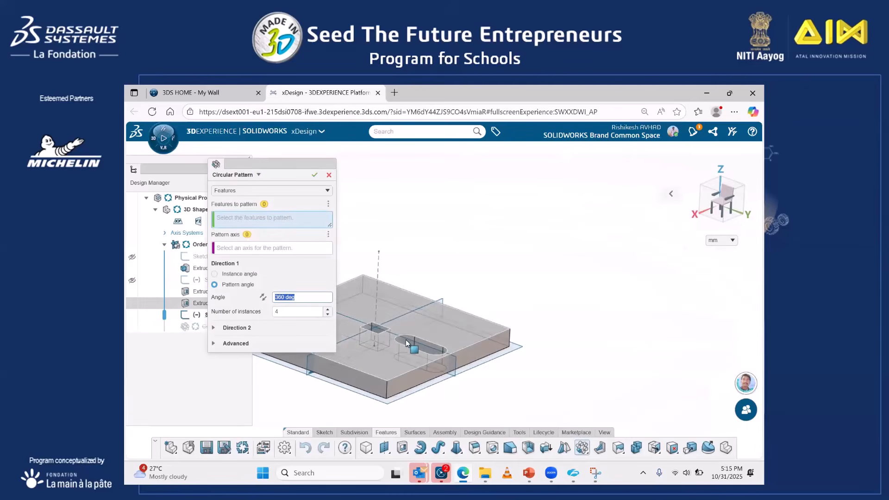
{"action": "left_click", "coordinate": [435, 351]}
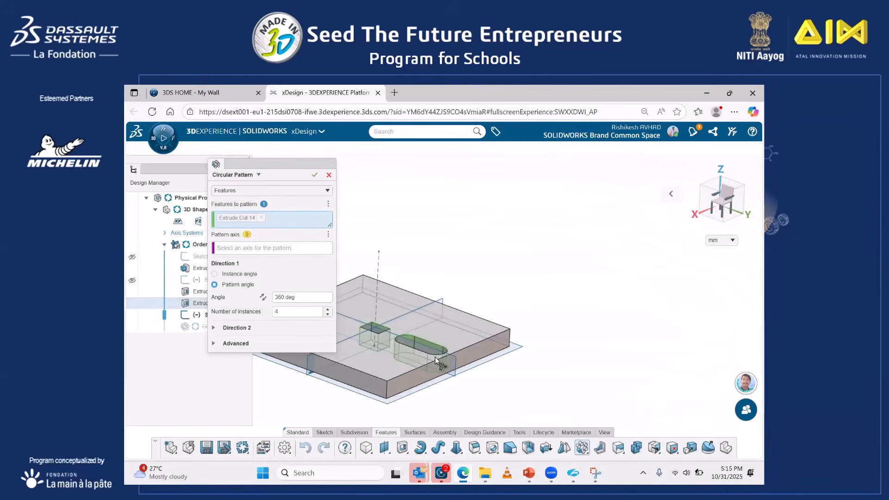
{"action": "middle_click_drag", "start_coordinate": [442, 323], "coordinate": [433, 302]}
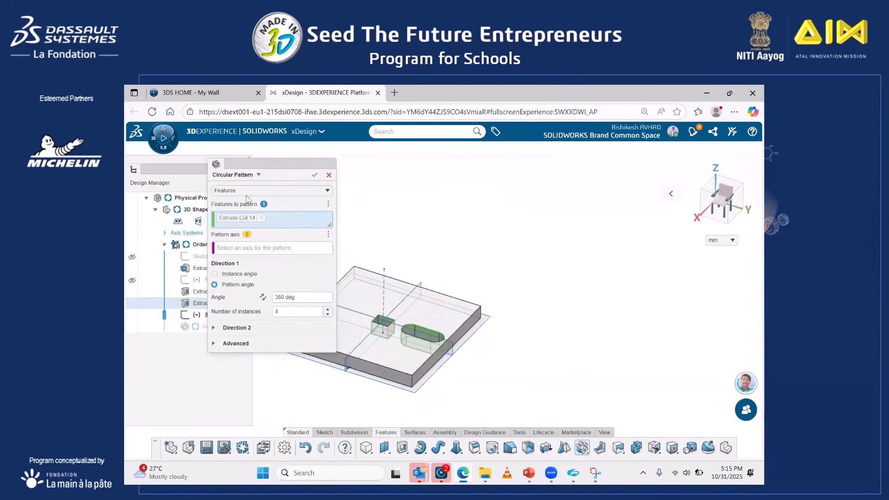
{"action": "left_click_drag", "start_coordinate": [272, 168], "coordinate": [634, 199]}
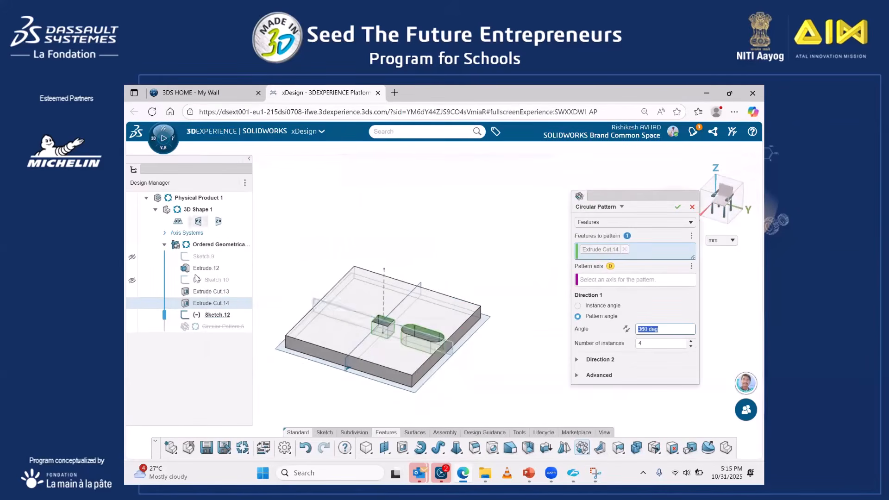
{"action": "left_click", "coordinate": [206, 292]}
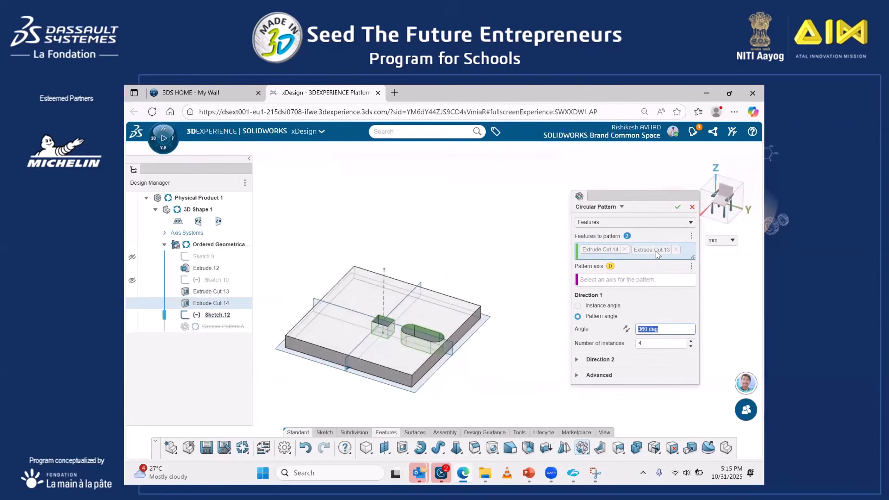
{"action": "left_click", "coordinate": [675, 250]}
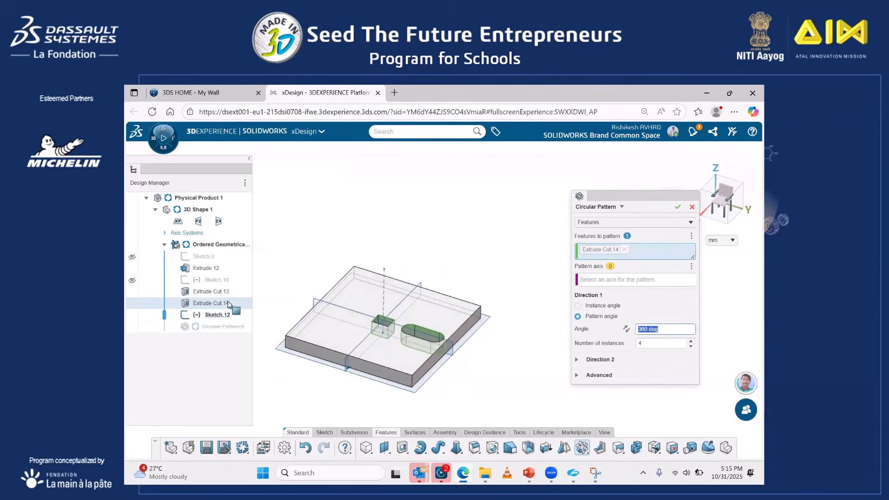
{"action": "left_click", "coordinate": [624, 283]}
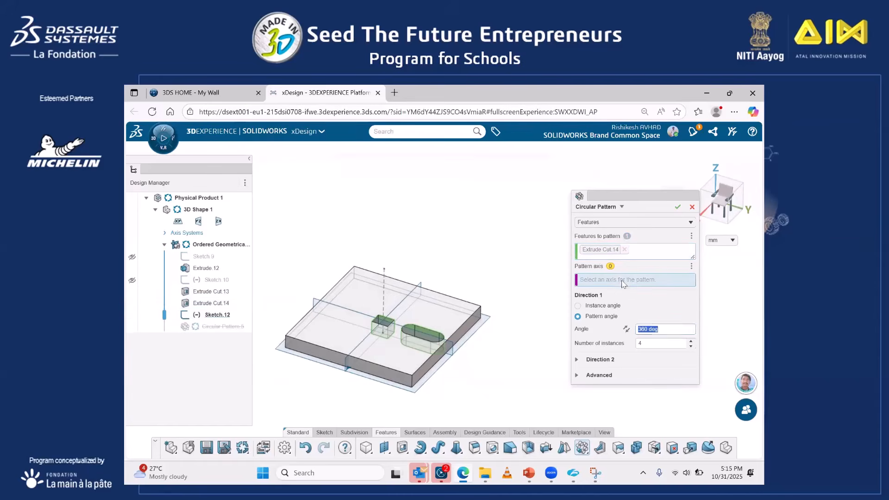
{"action": "left_click", "coordinate": [383, 276]}
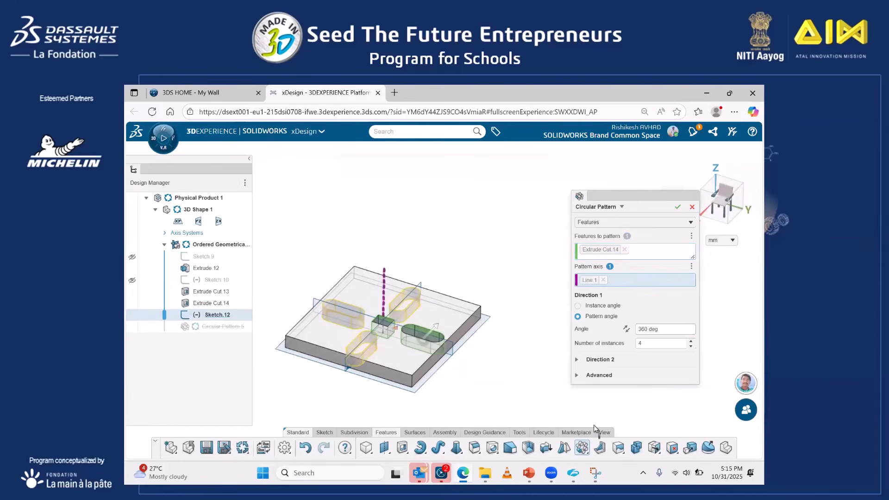
{"action": "left_click", "coordinate": [676, 208]}
{"action": "middle_click_drag", "start_coordinate": [481, 361], "coordinate": [467, 373]}
{"action": "middle_click_drag", "start_coordinate": [448, 332], "coordinate": [511, 381]}
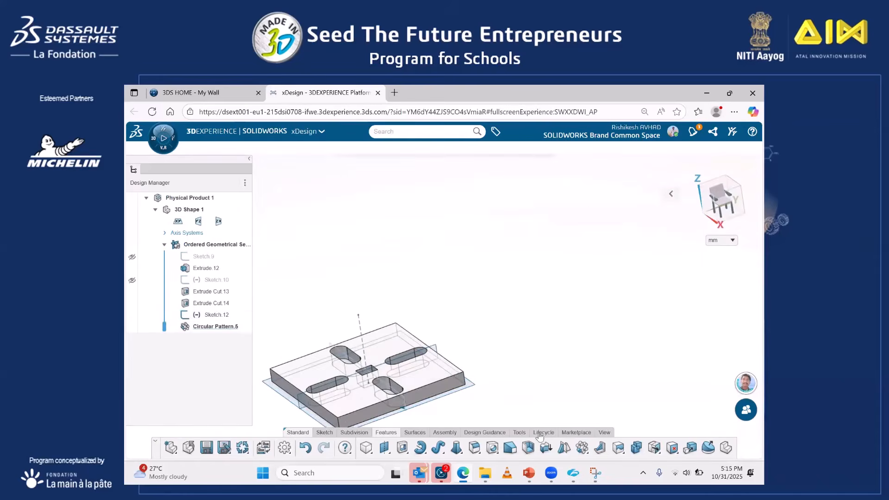
- Color the plate's whole ordered geometrical set cyan, using Sets as the selection type
{"action": "left_click", "coordinate": [519, 432]}
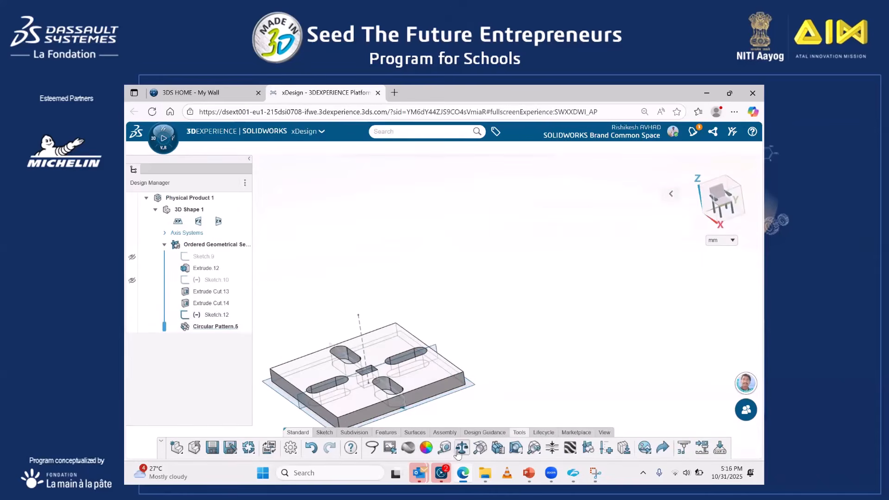
{"action": "left_click", "coordinate": [426, 447]}
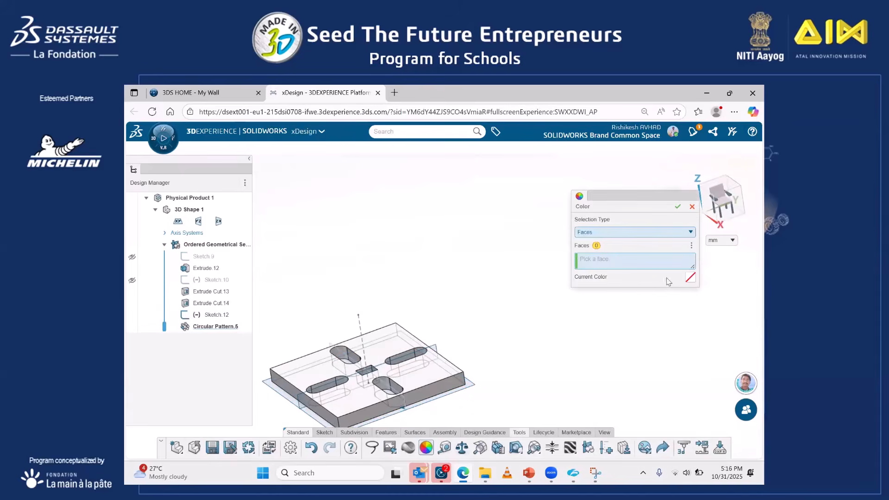
{"action": "left_click", "coordinate": [614, 233]}
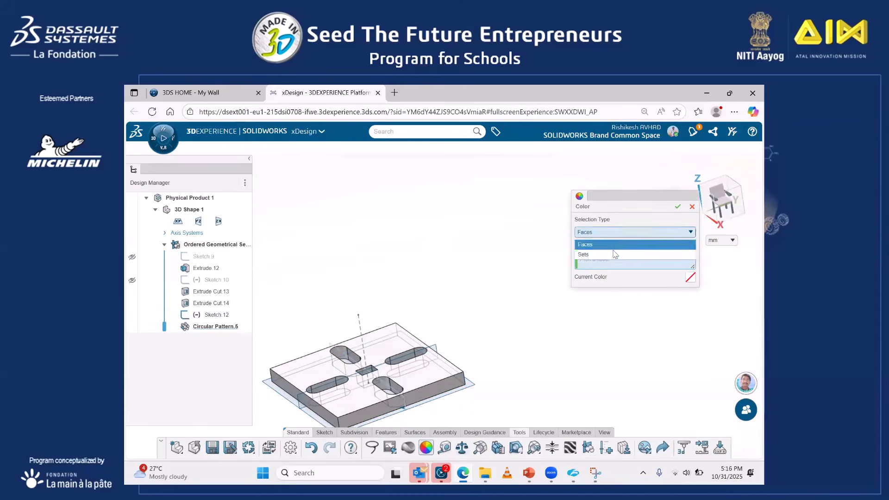
{"action": "left_click", "coordinate": [613, 254]}
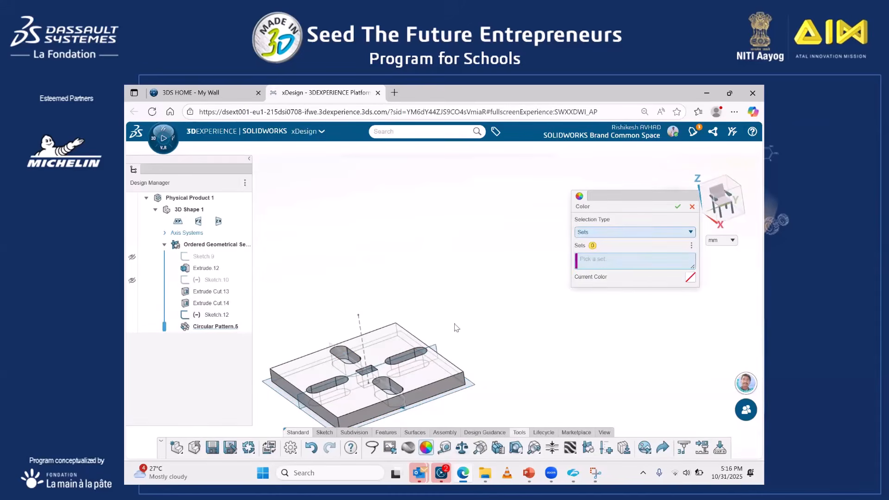
{"action": "left_click", "coordinate": [393, 342]}
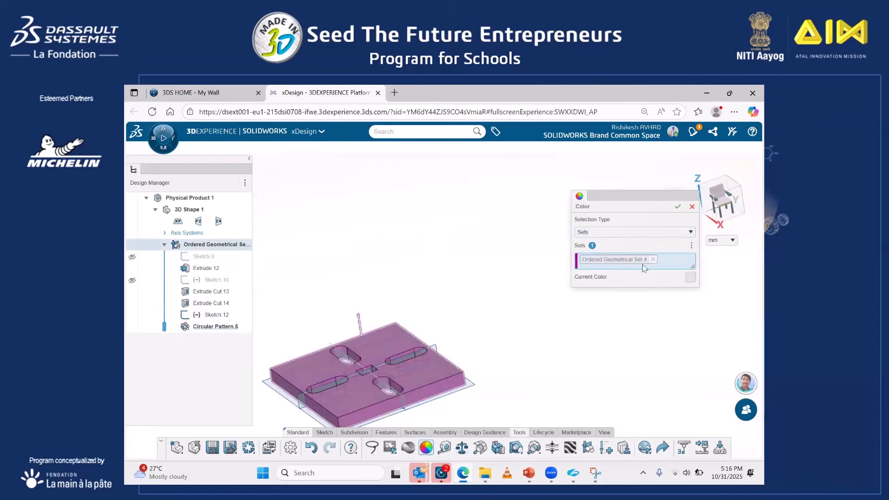
{"action": "left_click", "coordinate": [690, 278]}
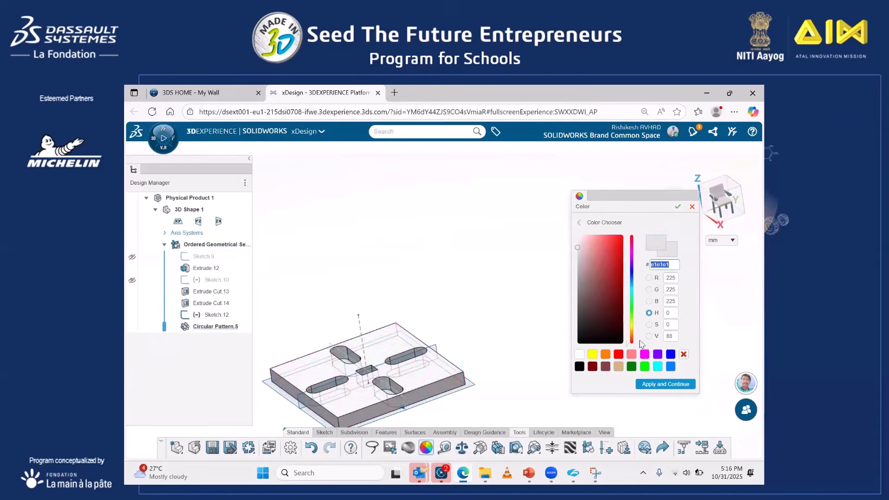
{"action": "left_click", "coordinate": [658, 367]}
{"action": "left_click", "coordinate": [677, 207]}
{"action": "middle_click_drag", "start_coordinate": [460, 307], "coordinate": [472, 405]}
- Switch to PowerPoint to examine the Challenge 4 mug slide, and return to the xDesign browser window
{"action": "left_click", "coordinate": [527, 472]}
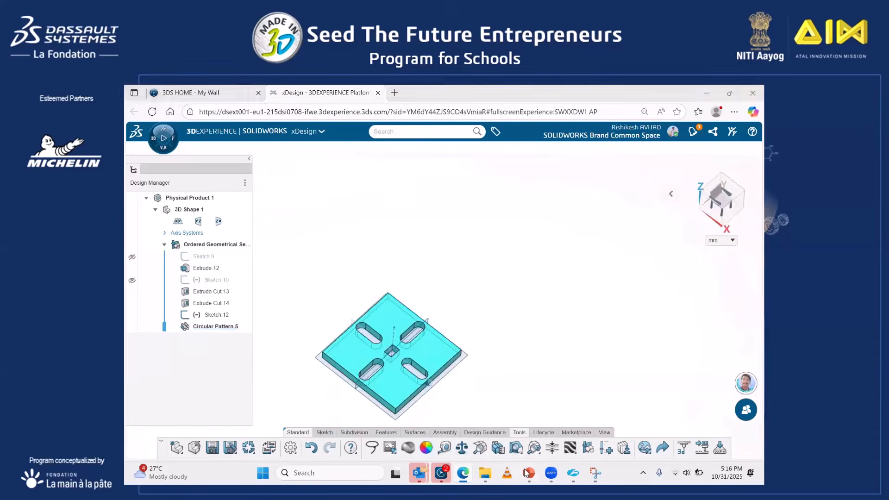
{"action": "scroll", "coordinate": [172, 397], "scroll_direction": "down", "scroll_amount": 2}
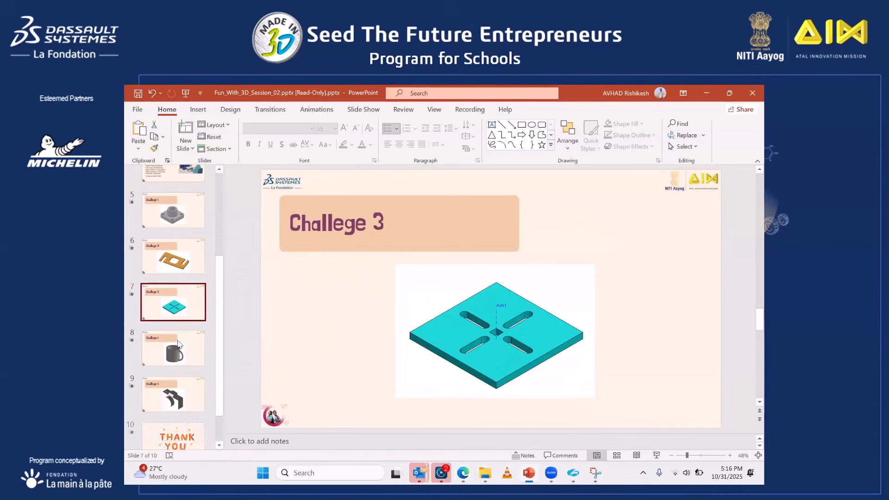
{"action": "left_click", "coordinate": [183, 353]}
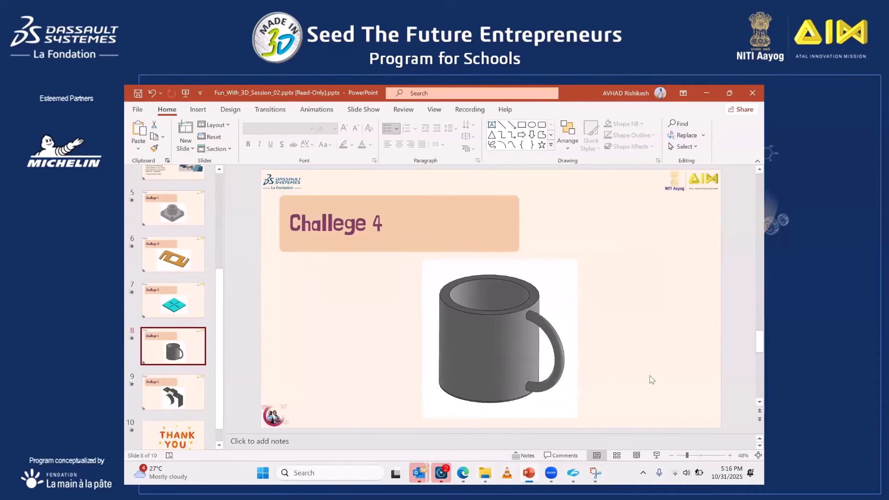
{"action": "mouse_move", "coordinate": [535, 472]}
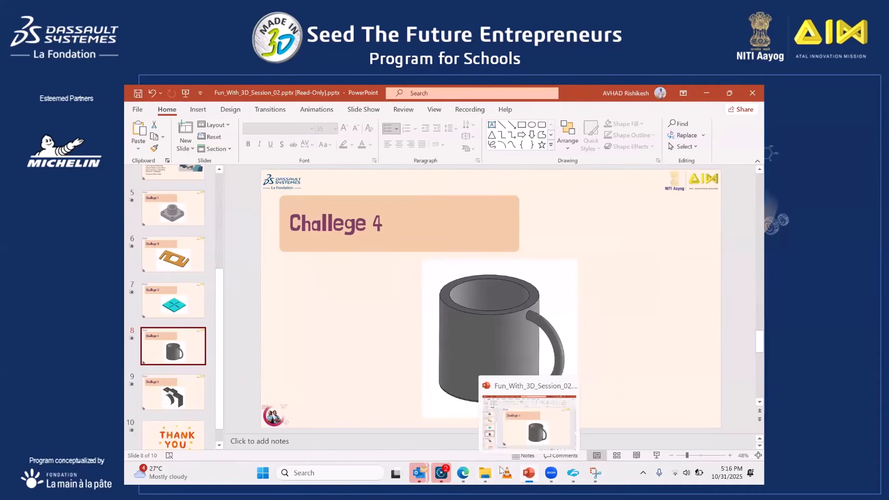
{"action": "left_click", "coordinate": [441, 472]}
{"action": "left_click", "coordinate": [462, 472]}
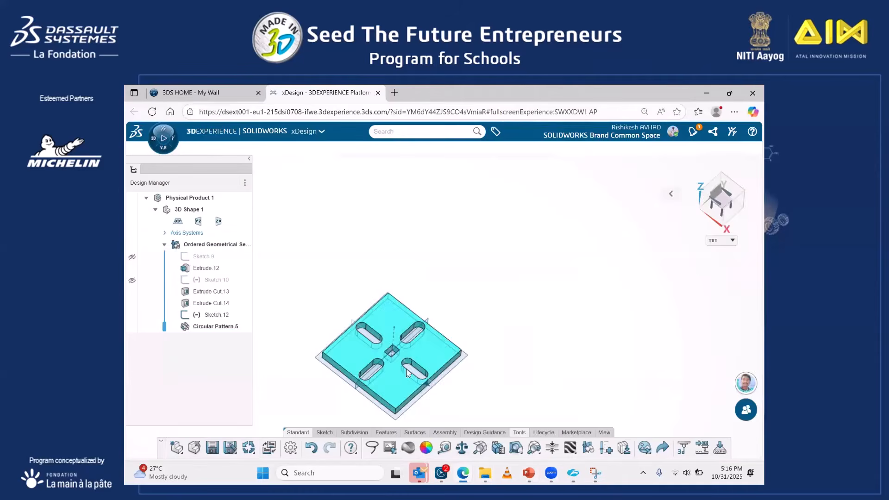
- Delete the finished plate's ordered geometrical set from the 3D shape
{"action": "left_click", "coordinate": [230, 245]}
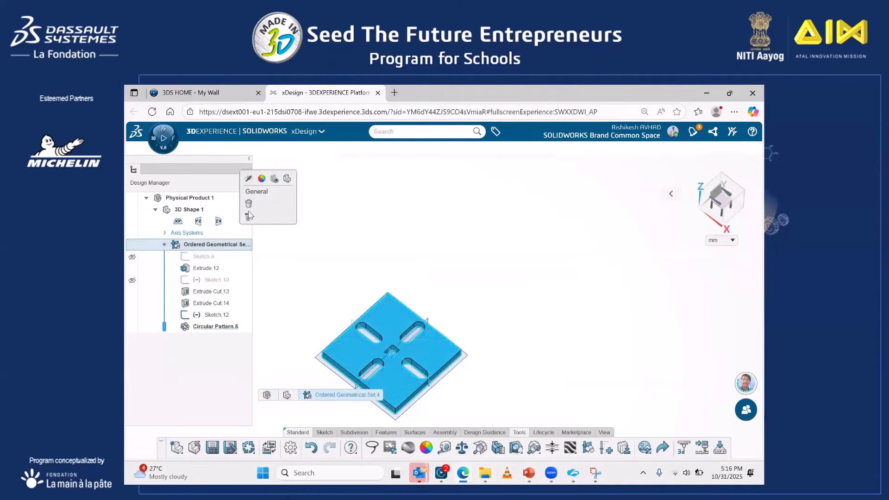
{"action": "left_click", "coordinate": [248, 204]}
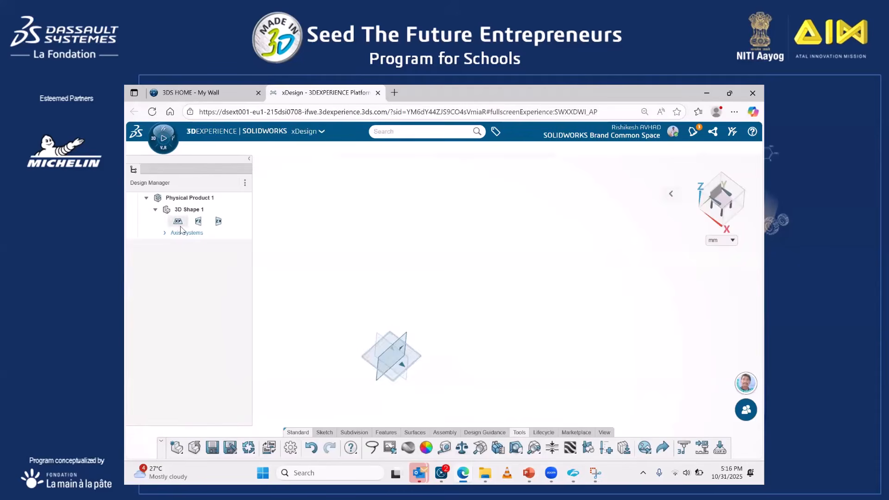
- Start a sketch on the xy plane and draw a circle about 276 mm in diameter centred on the origin
{"action": "left_click", "coordinate": [179, 224]}
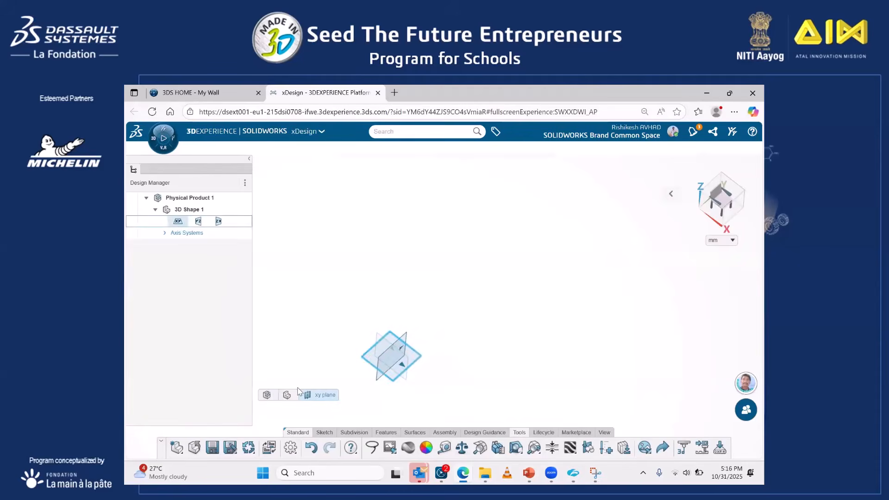
{"action": "left_click", "coordinate": [370, 357]}
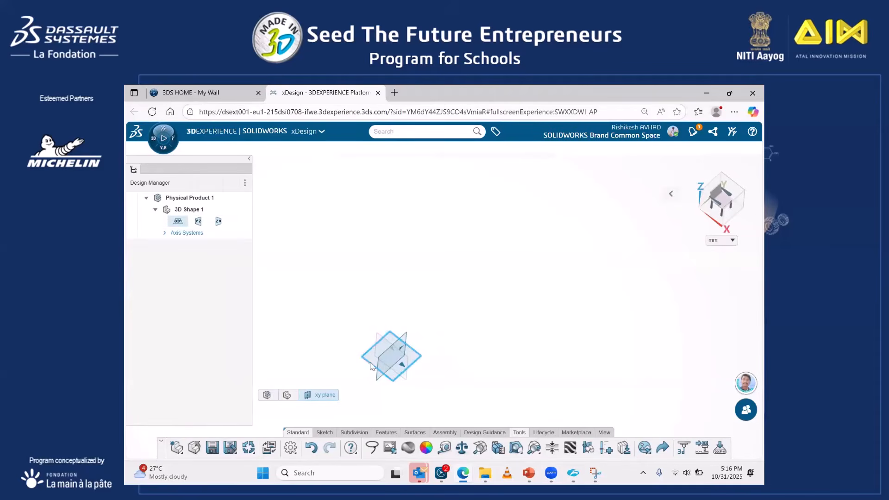
{"action": "left_click", "coordinate": [391, 318]}
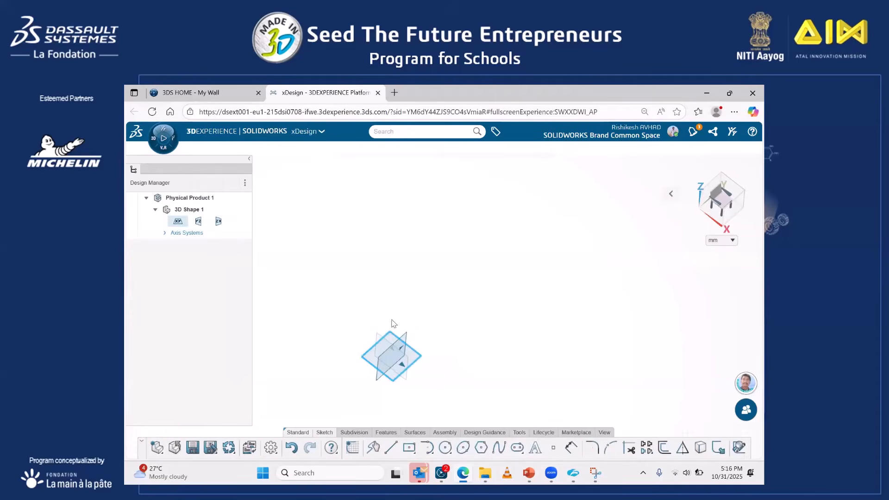
{"action": "left_click", "coordinate": [445, 448]}
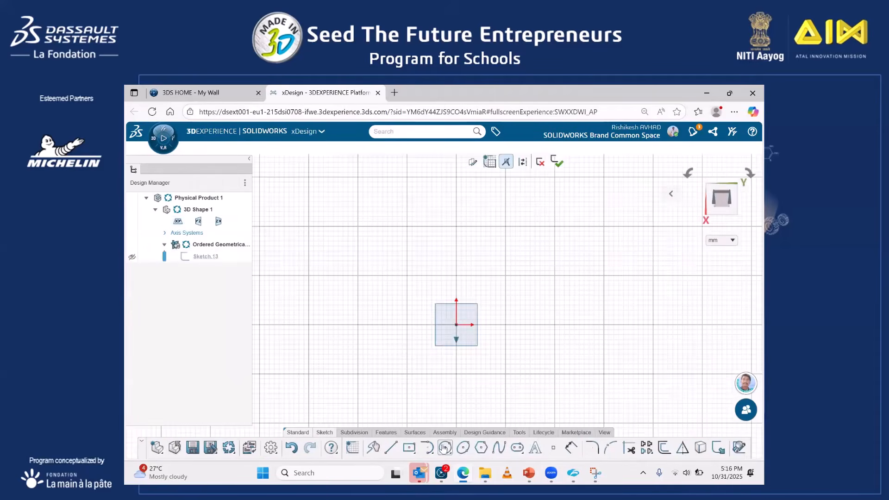
{"action": "left_click", "coordinate": [456, 324]}
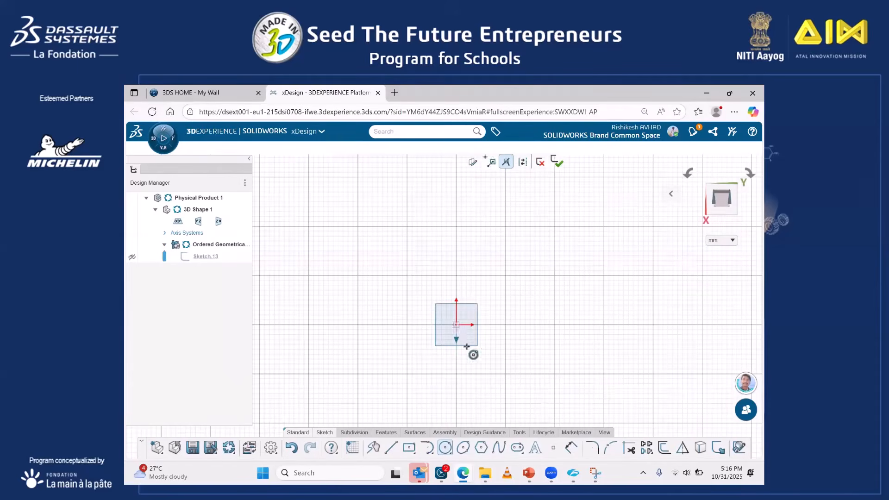
{"action": "left_click", "coordinate": [506, 372]}
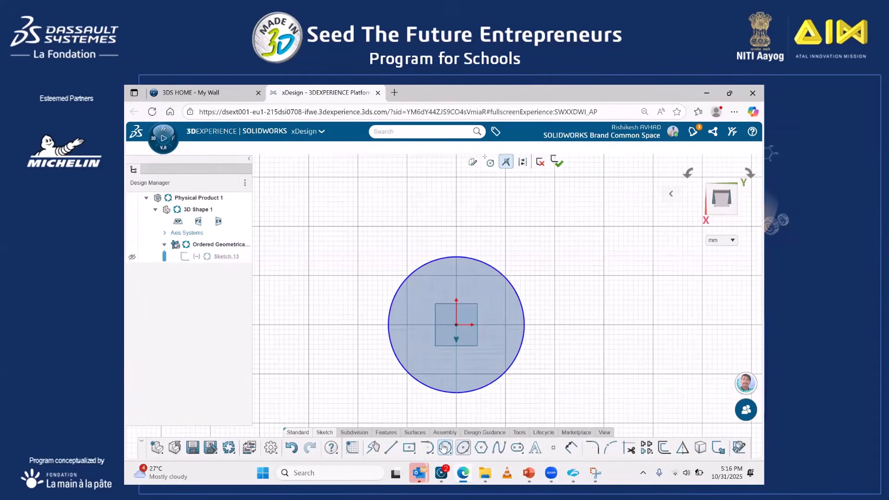
- Dimension the circle's diameter and set it to 150 mm
{"action": "left_click", "coordinate": [571, 447]}
{"action": "left_click", "coordinate": [521, 296]}
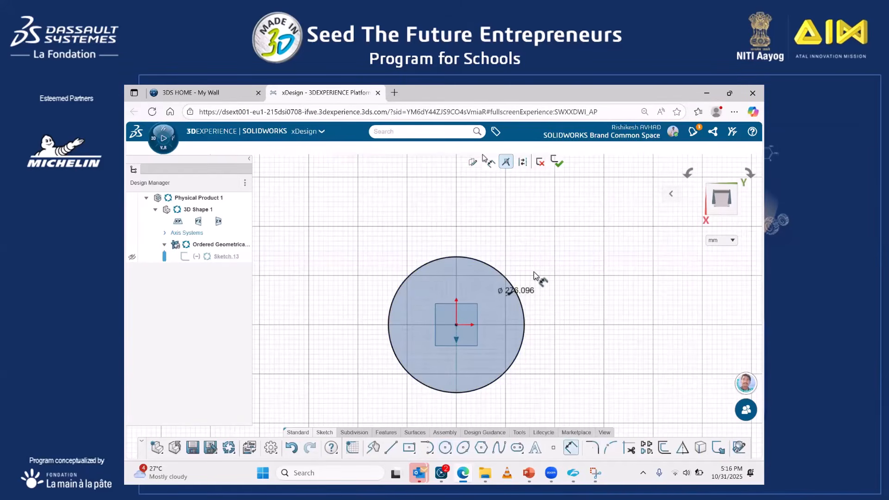
{"action": "left_click", "coordinate": [537, 267]}
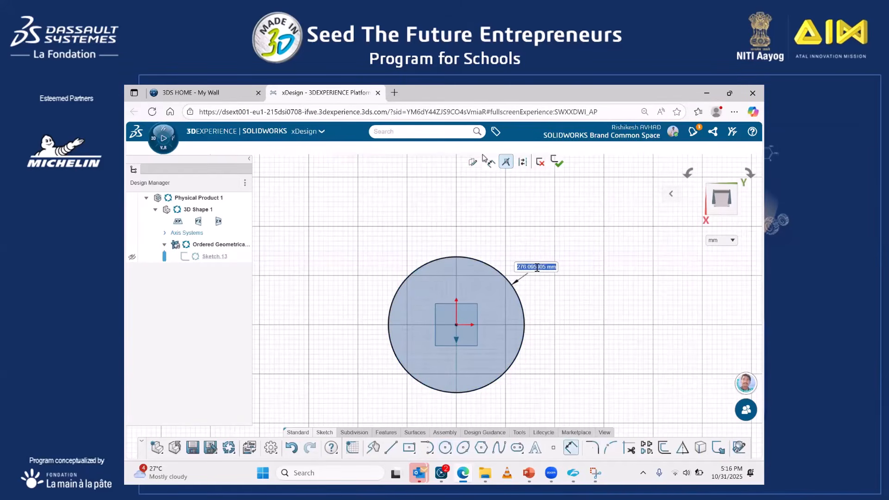
{"action": "type", "text": "150mm"}
{"action": "key", "text": "Return"}
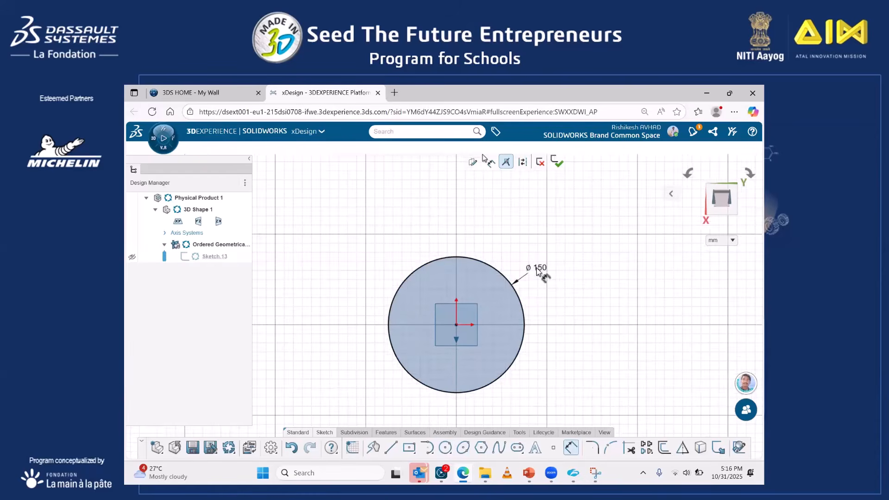
- Set up a blind extrusion of the 150 mm circle with reversed direction and a distance of 100 mm
{"action": "left_click", "coordinate": [385, 432]}
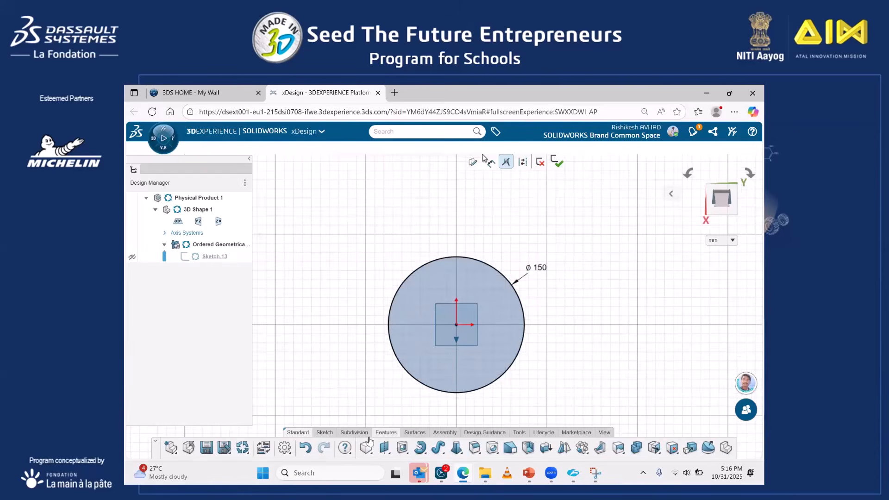
{"action": "left_click", "coordinate": [402, 447]}
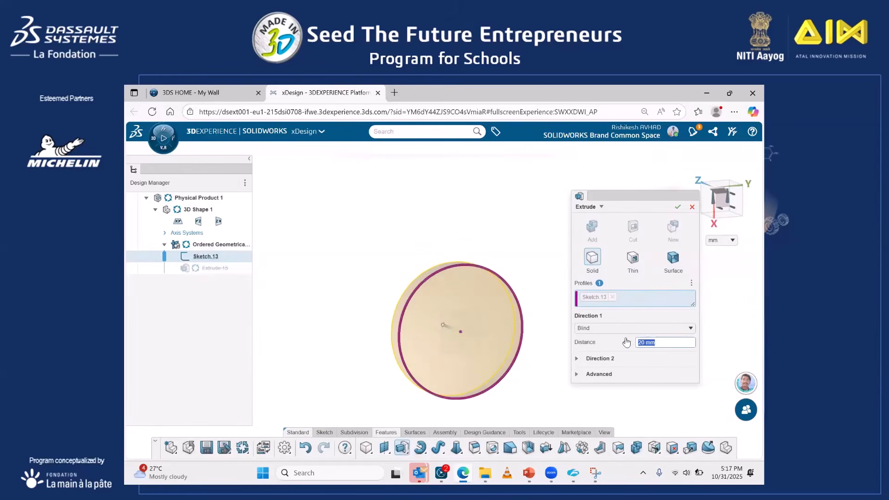
{"action": "middle_click_drag", "start_coordinate": [496, 363], "coordinate": [478, 280]}
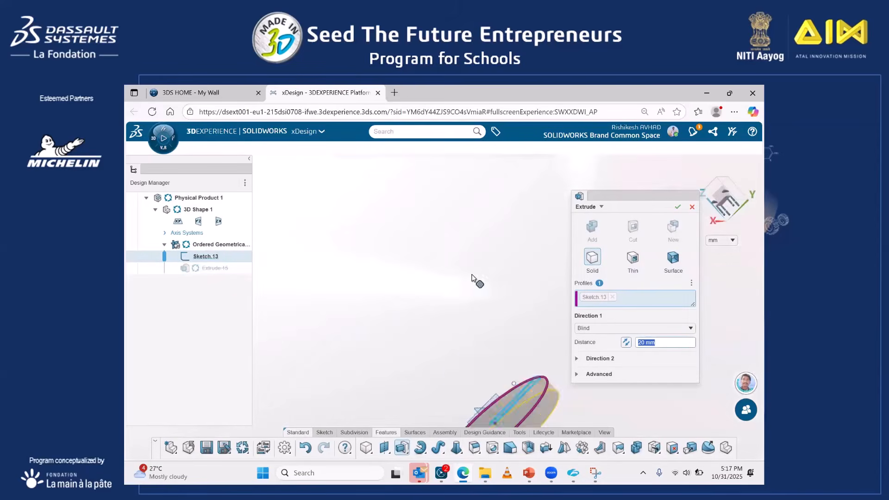
{"action": "middle_click_drag", "start_coordinate": [500, 341], "coordinate": [520, 432], "text": "shift"}
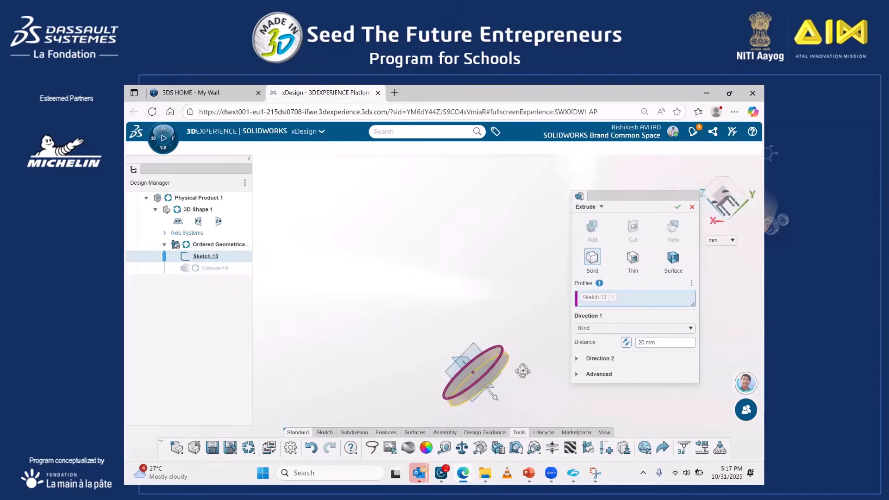
{"action": "middle_click_drag", "start_coordinate": [492, 285], "coordinate": [467, 254]}
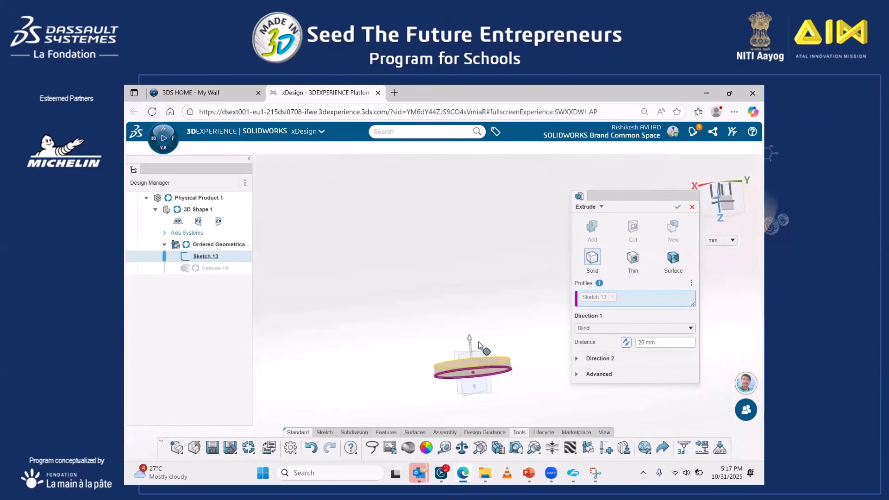
{"action": "left_click_drag", "start_coordinate": [661, 341], "coordinate": [636, 342]}
{"action": "type", "text": "100mm"}
{"action": "key", "text": "Return"}
{"action": "middle_click_drag", "start_coordinate": [533, 376], "coordinate": [528, 455]}
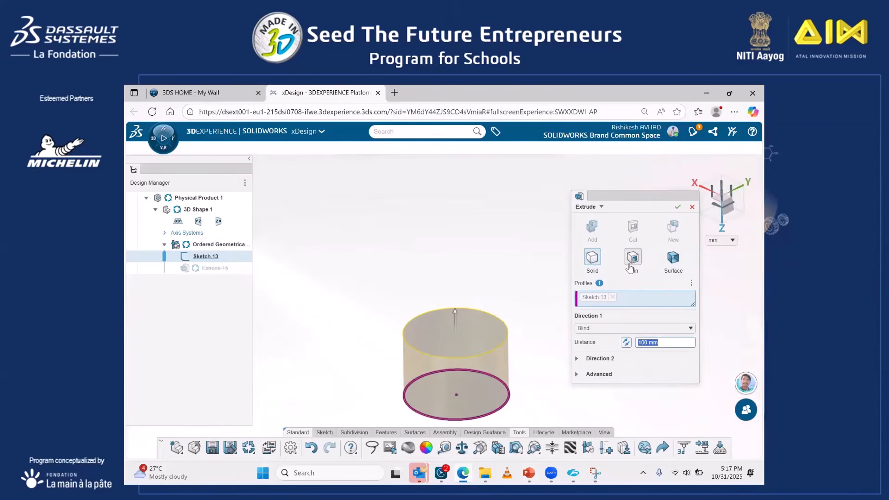
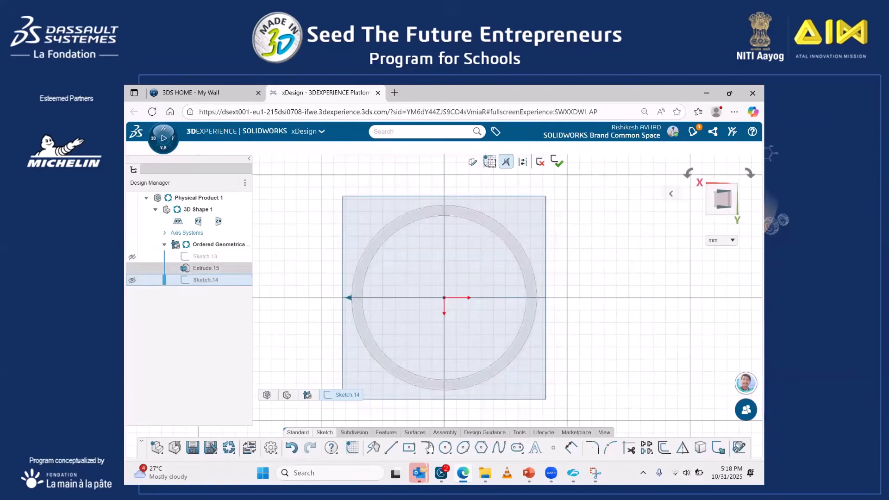
- Sketch a circle about 150 mm in diameter from the origin to the mug wall's outer edge and close the sketch
{"action": "left_click", "coordinate": [444, 297]}
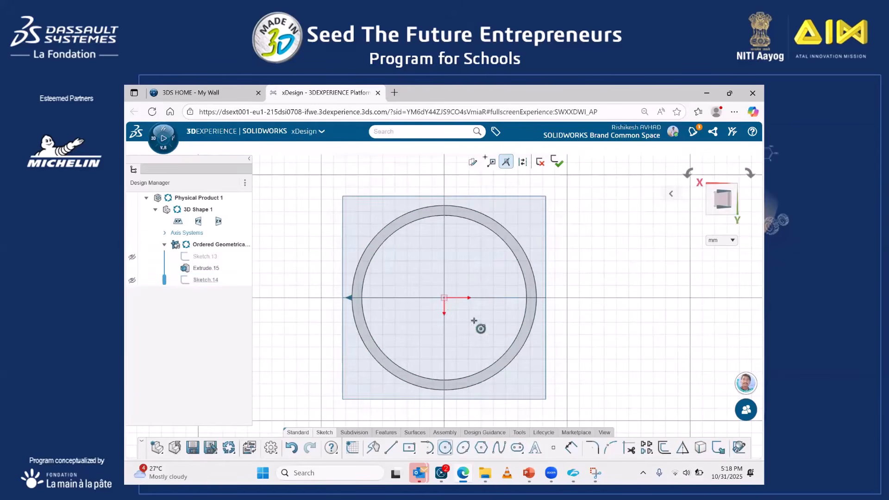
{"action": "left_click", "coordinate": [542, 306]}
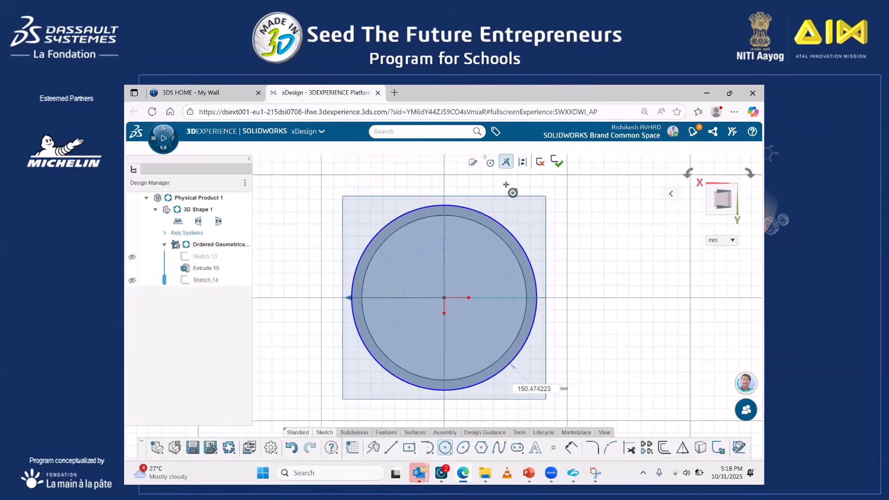
{"action": "left_click", "coordinate": [557, 162]}
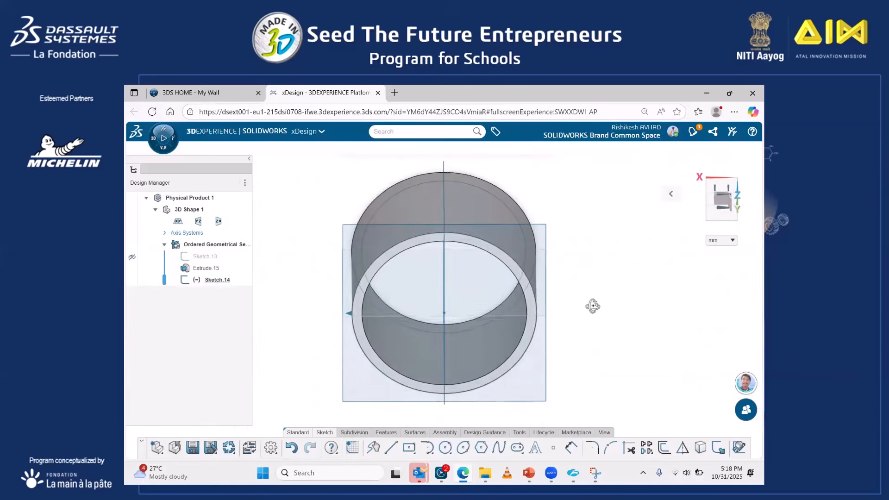
- Extrude the new circle 5 mm as an added solid to form the mug's base
{"action": "left_click", "coordinate": [386, 432]}
{"action": "left_click", "coordinate": [401, 448]}
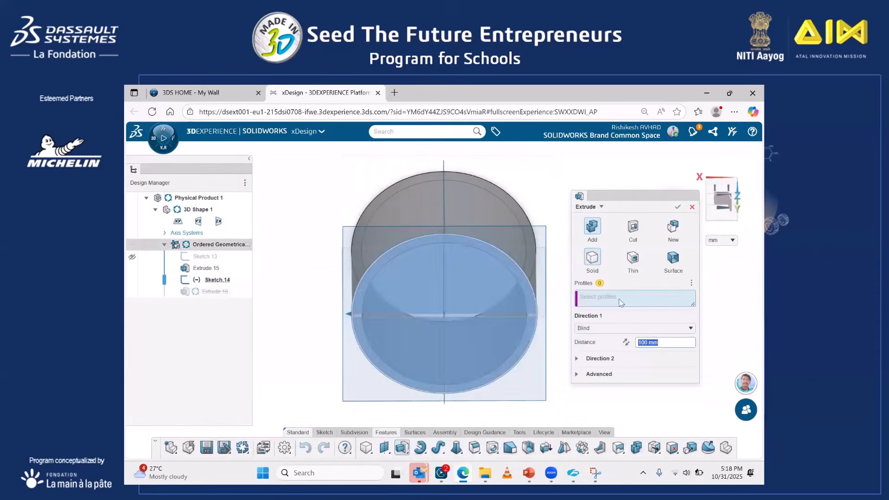
{"action": "left_click", "coordinate": [506, 259]}
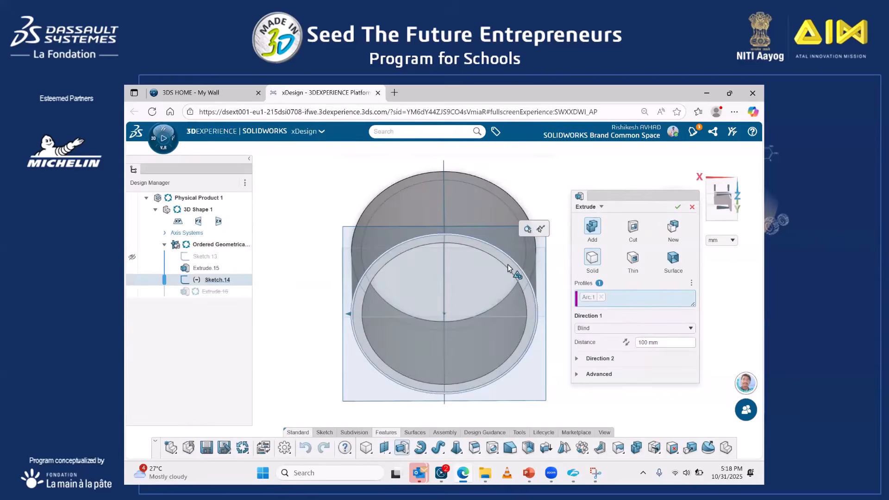
{"action": "left_click", "coordinate": [641, 343]}
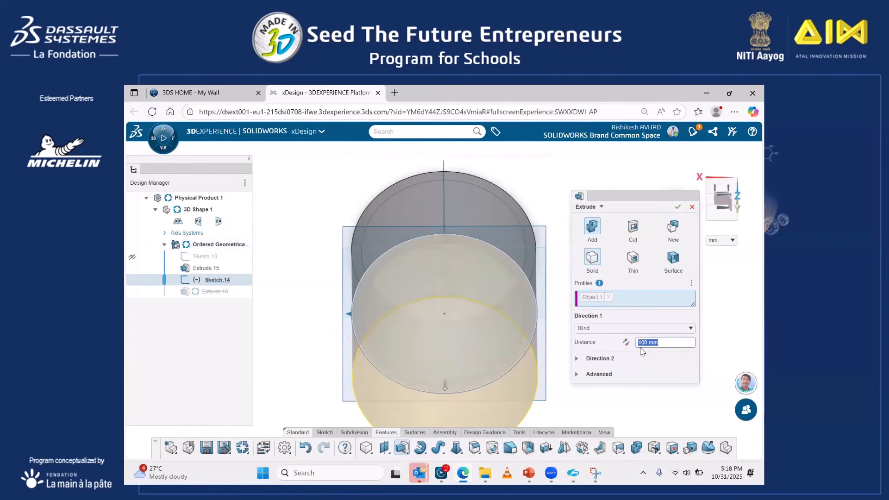
{"action": "type", "text": "4"}
{"action": "key", "text": "Return"}
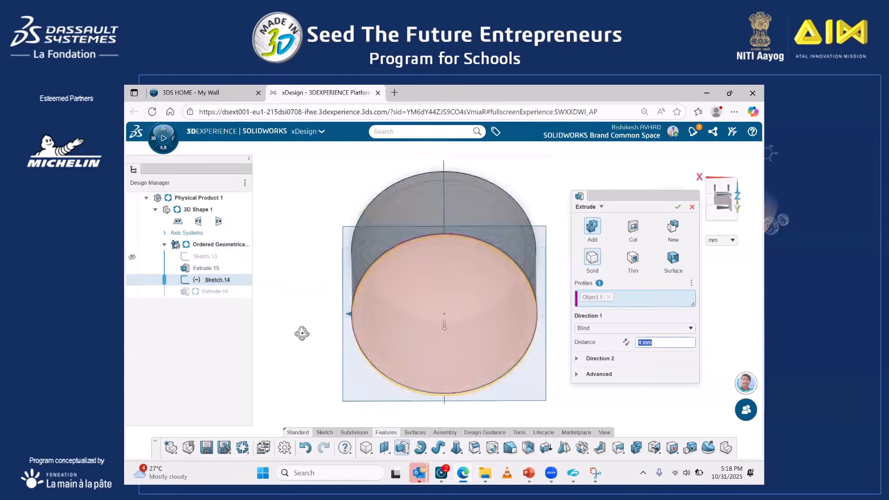
{"action": "middle_click_drag", "start_coordinate": [302, 333], "coordinate": [305, 343]}
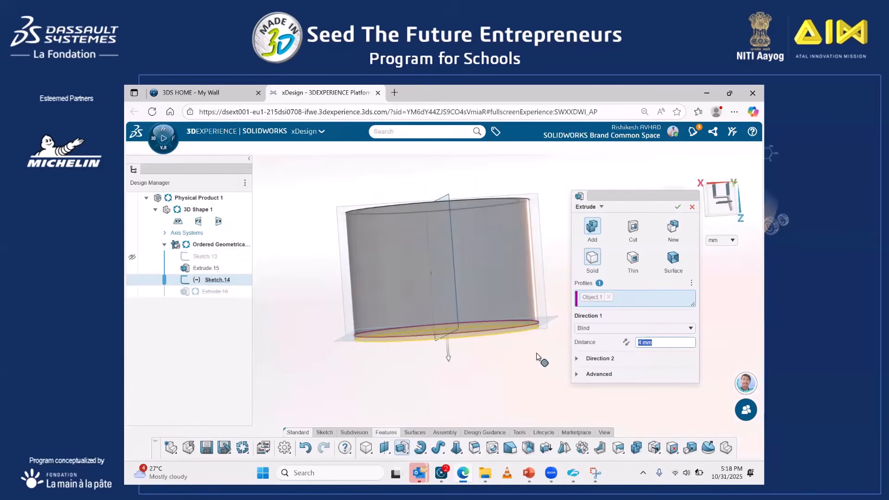
{"action": "type", "text": "5"}
{"action": "key", "text": "Return"}
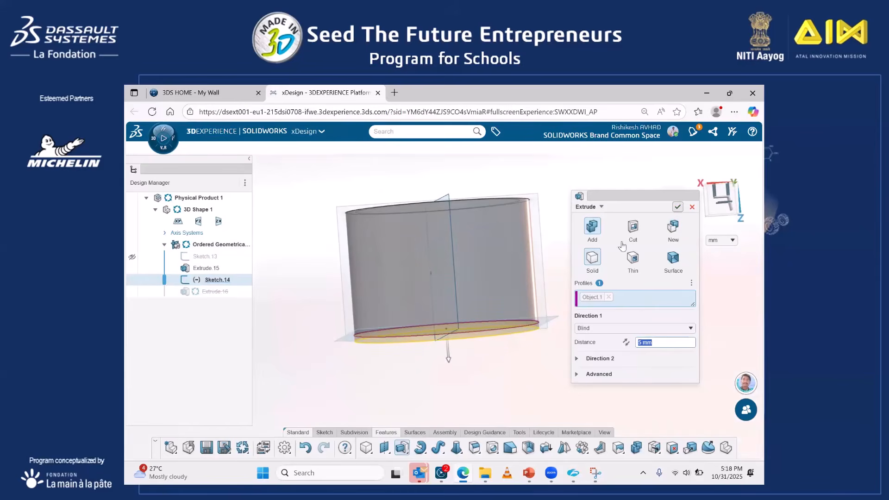
- Chamfer the outer bottom edge of the mug's base with a symmetric 5 mm distance
{"action": "middle_click_drag", "start_coordinate": [557, 357], "coordinate": [554, 365]}
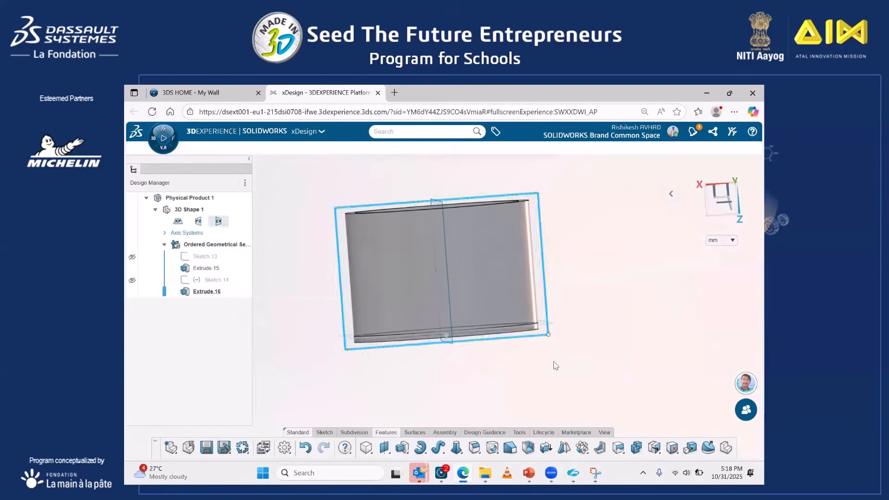
{"action": "scroll", "coordinate": [410, 373], "scroll_direction": "down", "scroll_amount": 2}
{"action": "middle_click_drag", "start_coordinate": [411, 381], "coordinate": [405, 351]}
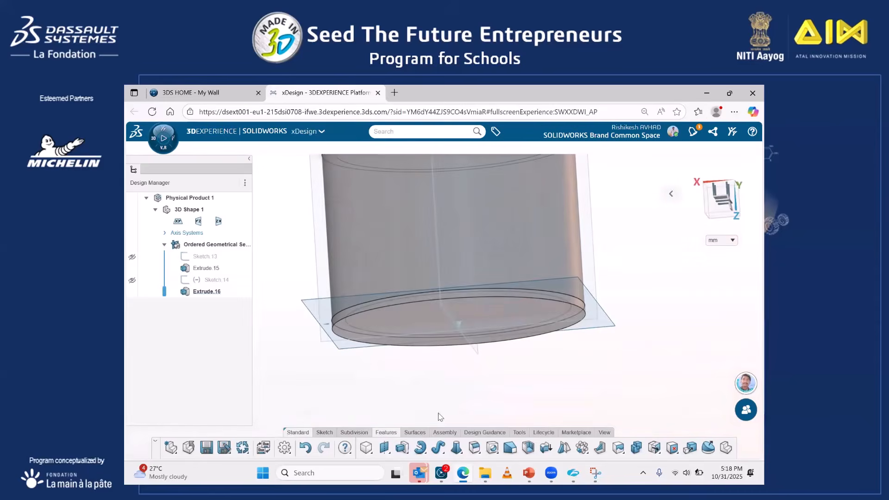
{"action": "left_click", "coordinate": [479, 455]}
{"action": "left_click", "coordinate": [473, 432]}
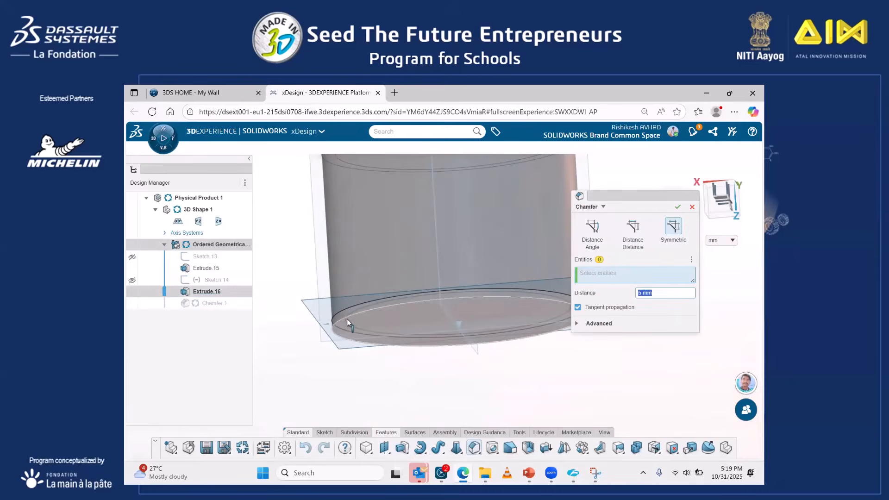
{"action": "left_click", "coordinate": [347, 319]}
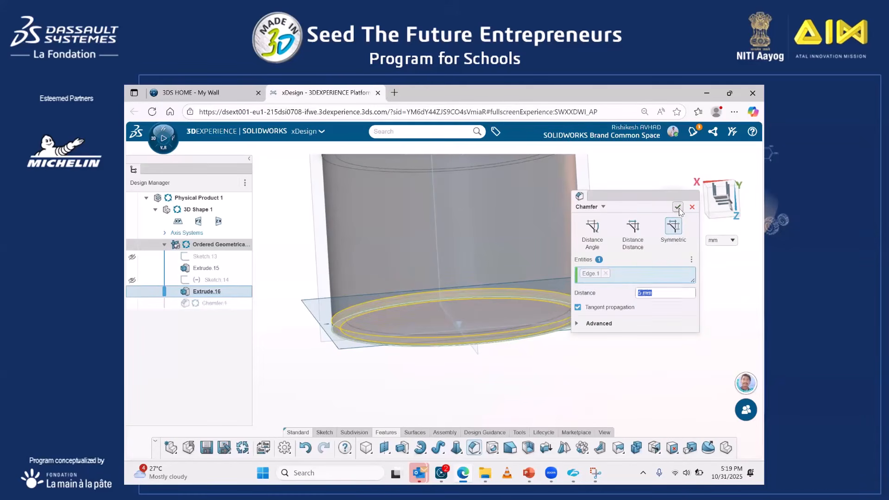
{"action": "left_click", "coordinate": [677, 208]}
- Start a new sketch on the vertical ZX plane through the mug's axis
{"action": "scroll", "coordinate": [632, 320], "scroll_direction": "down", "scroll_amount": 5}
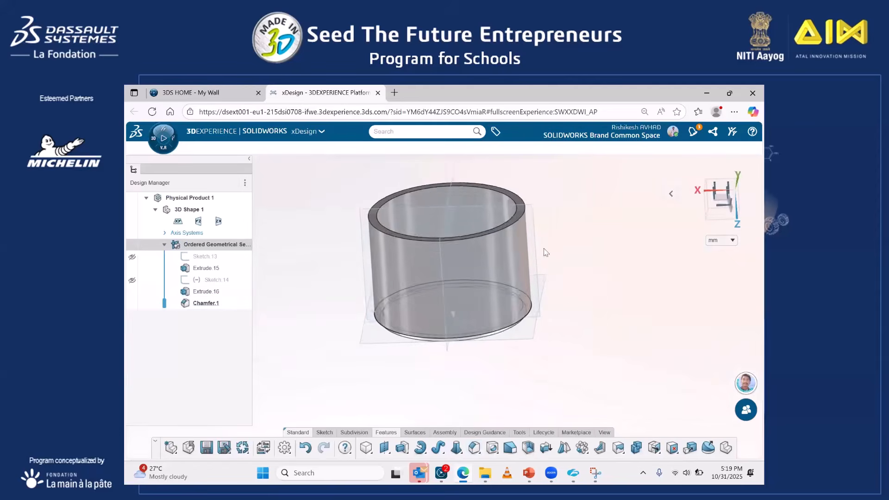
{"action": "middle_click_drag", "start_coordinate": [573, 337], "coordinate": [559, 232]}
{"action": "middle_click_drag", "start_coordinate": [595, 338], "coordinate": [547, 349]}
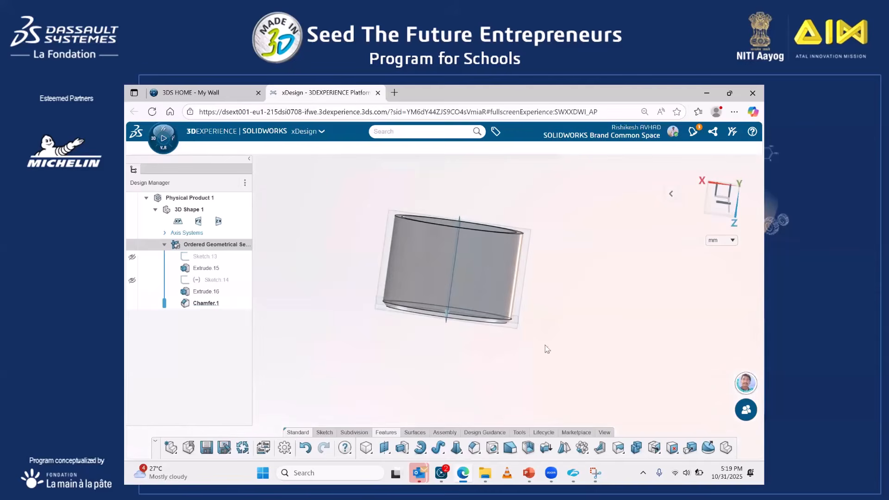
{"action": "left_click", "coordinate": [528, 248]}
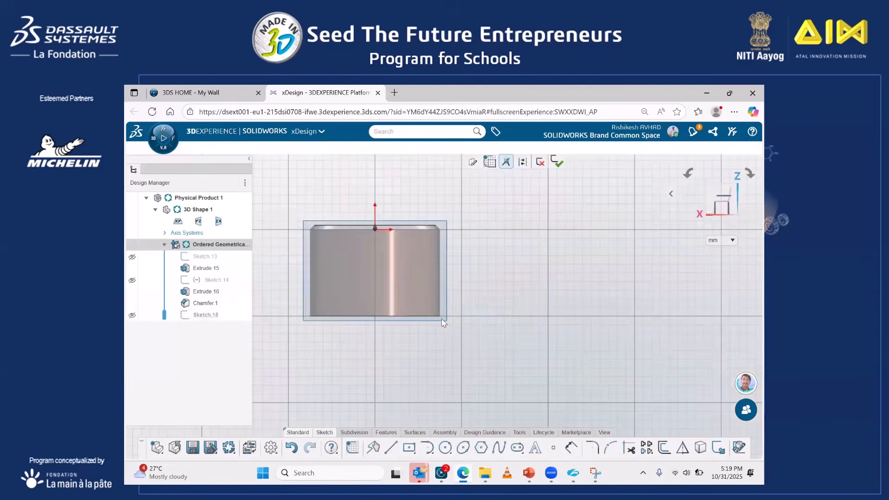
{"action": "scroll", "coordinate": [382, 237], "scroll_direction": "down", "scroll_amount": 3}
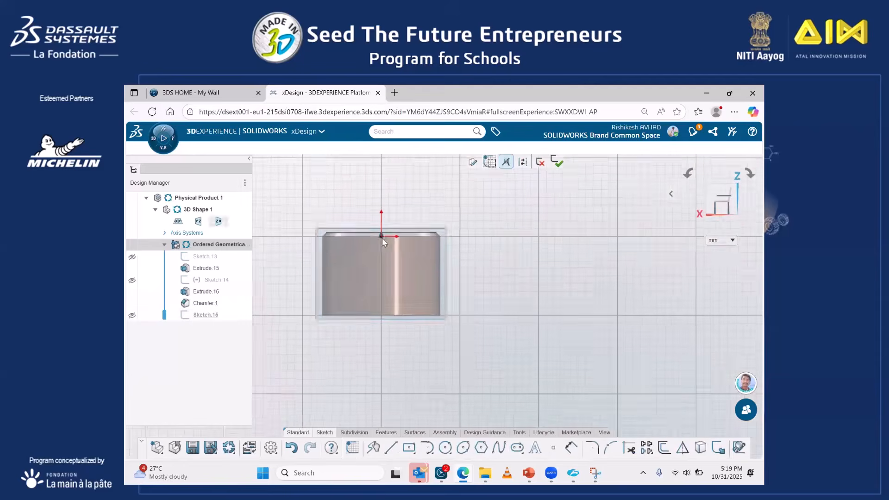
- Draw a three-point arc for the handle path, bulging outward between two points on the mug's outer wall, and close the sketch
{"action": "left_click", "coordinate": [427, 448]}
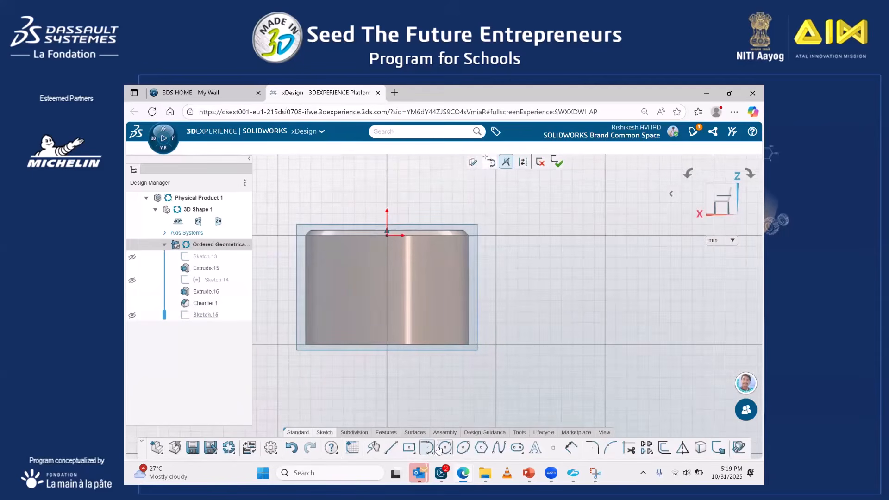
{"action": "left_click", "coordinate": [429, 449]}
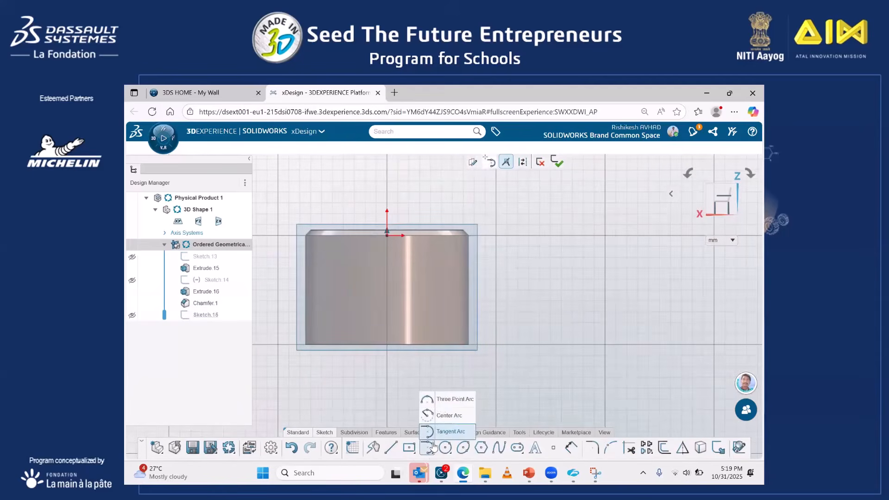
{"action": "left_click", "coordinate": [442, 400]}
{"action": "left_click", "coordinate": [467, 249]}
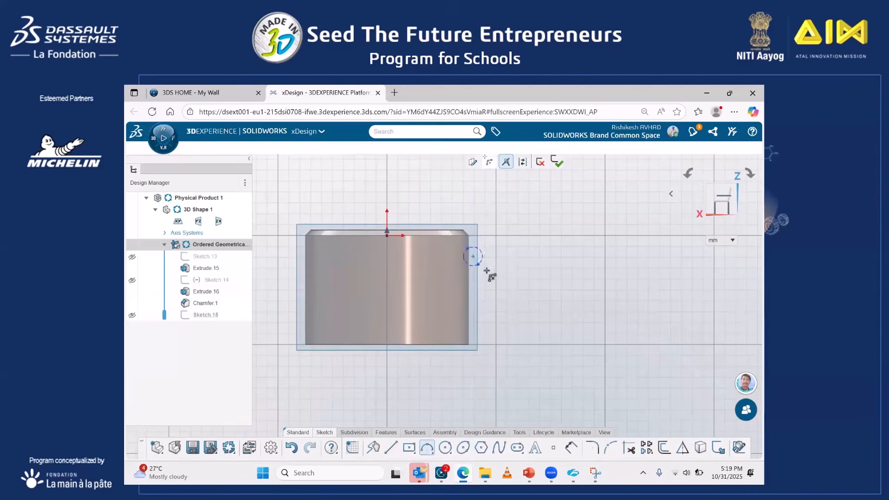
{"action": "left_click", "coordinate": [467, 331]}
{"action": "left_click", "coordinate": [509, 297]}
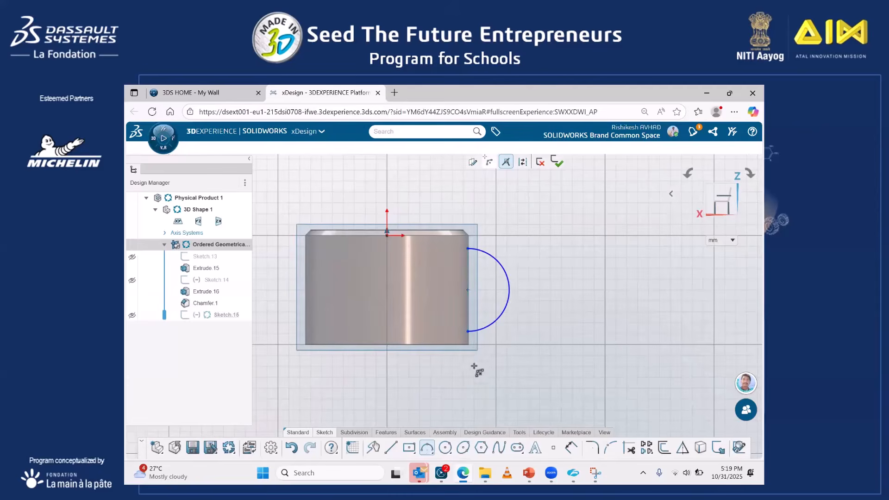
{"action": "key", "text": "Escape"}
{"action": "middle_click_drag", "start_coordinate": [482, 363], "coordinate": [527, 251]}
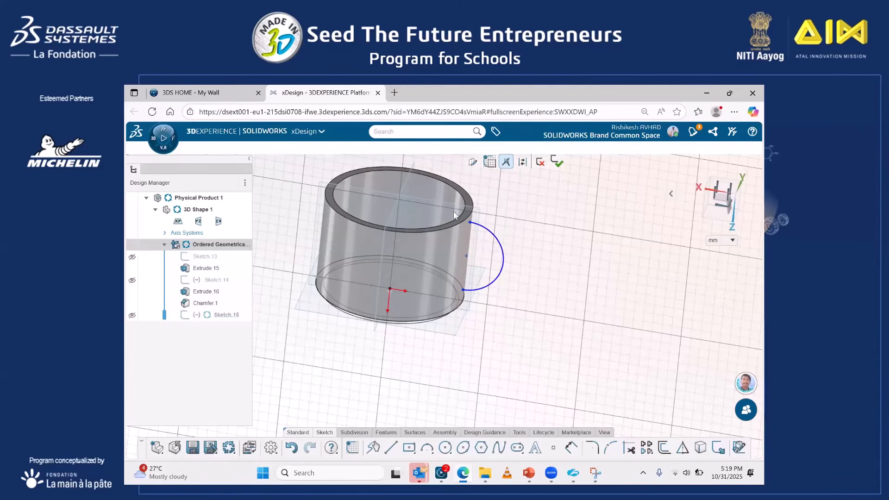
{"action": "scroll", "coordinate": [429, 200], "scroll_direction": "up", "scroll_amount": 2}
{"action": "scroll", "coordinate": [422, 187], "scroll_direction": "down", "scroll_amount": 2}
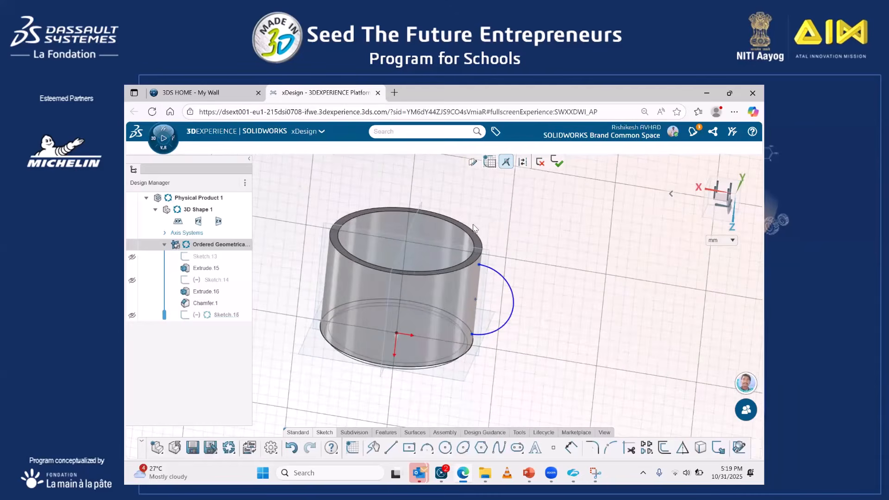
{"action": "left_click", "coordinate": [557, 162]}
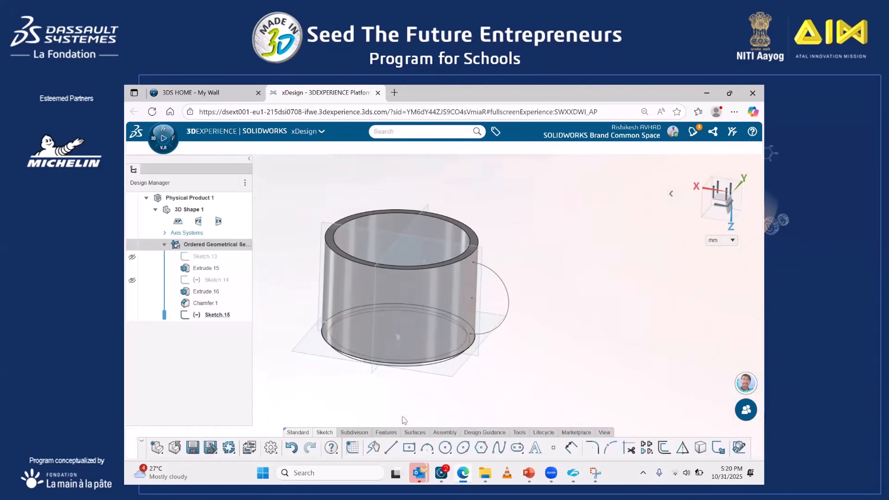
- Create a reference plane parallel to the yz plane through the handle arc's upper endpoint
{"action": "left_click", "coordinate": [385, 432]}
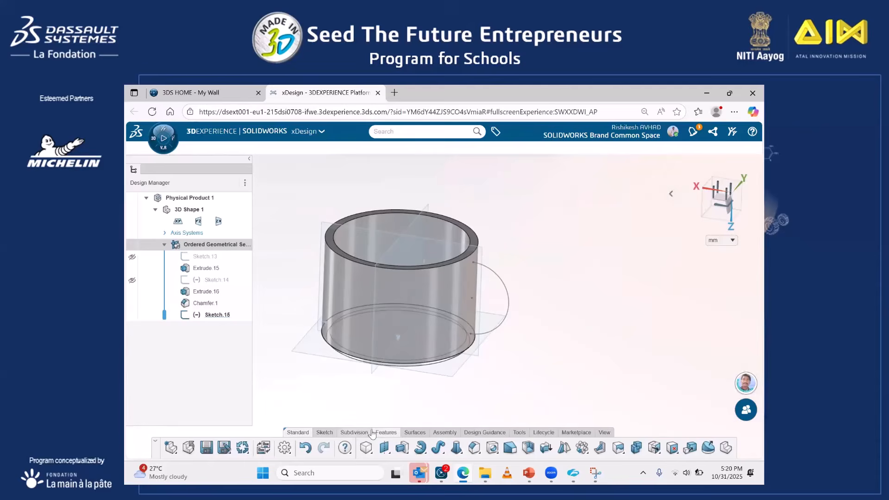
{"action": "left_click", "coordinate": [386, 447]}
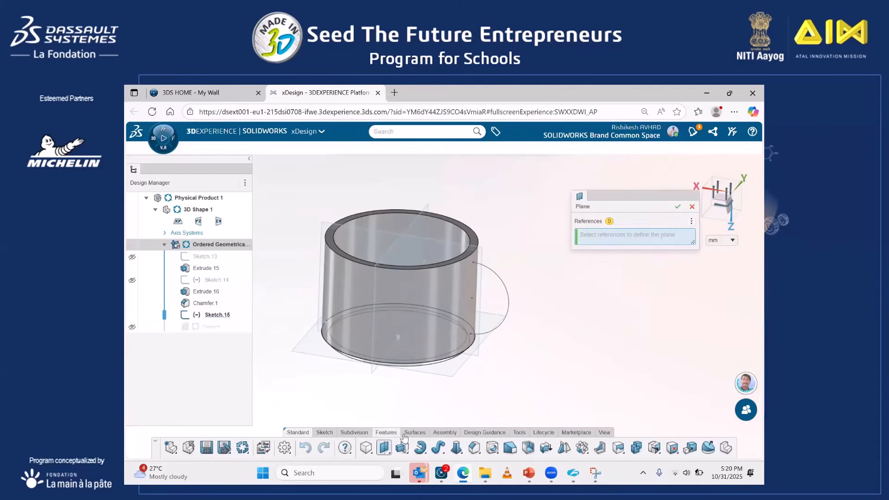
{"action": "left_click", "coordinate": [427, 208]}
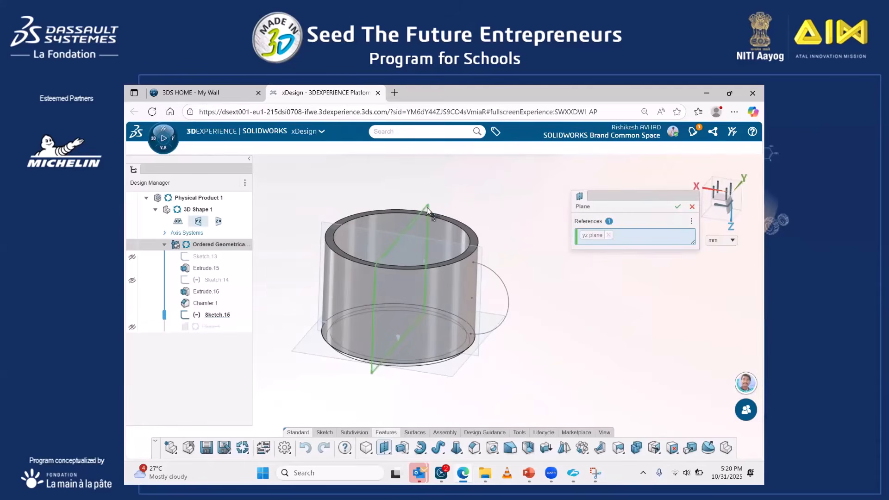
{"action": "left_click", "coordinate": [472, 262]}
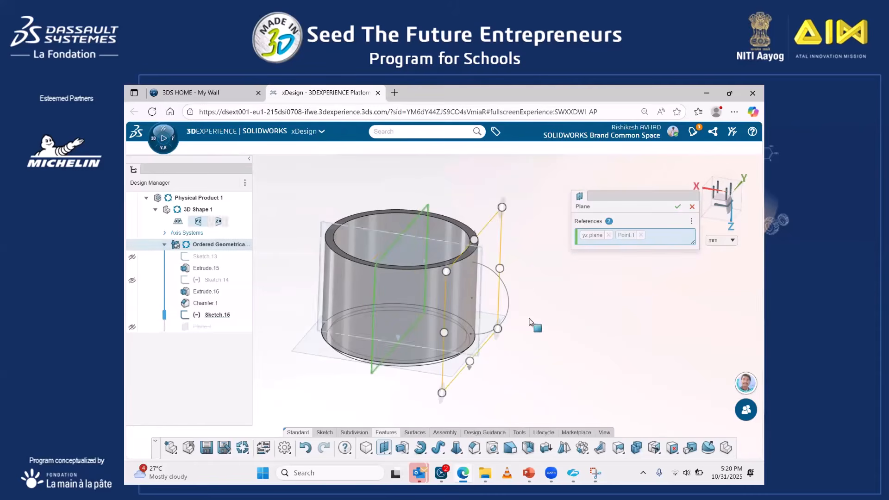
{"action": "middle_click_drag", "start_coordinate": [533, 324], "coordinate": [485, 278]}
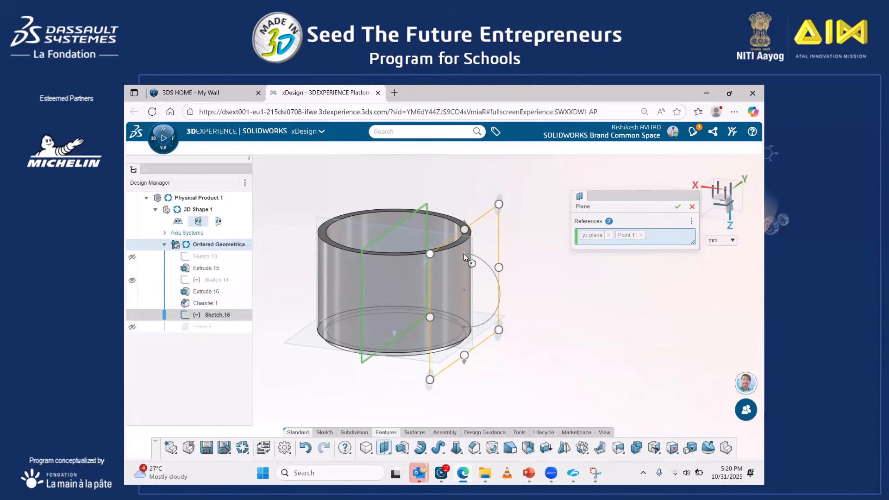
{"action": "left_click", "coordinate": [677, 209]}
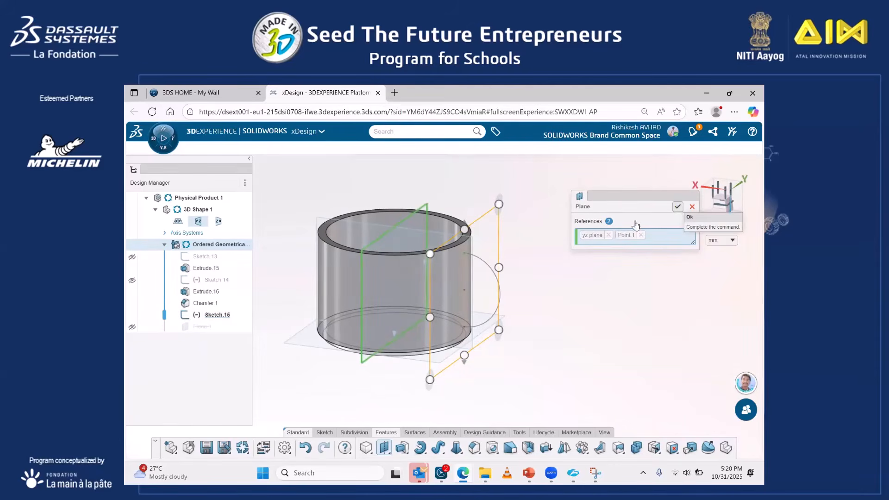
- Start a sketch on the new reference plane at the mug wall
{"action": "left_click", "coordinate": [499, 232]}
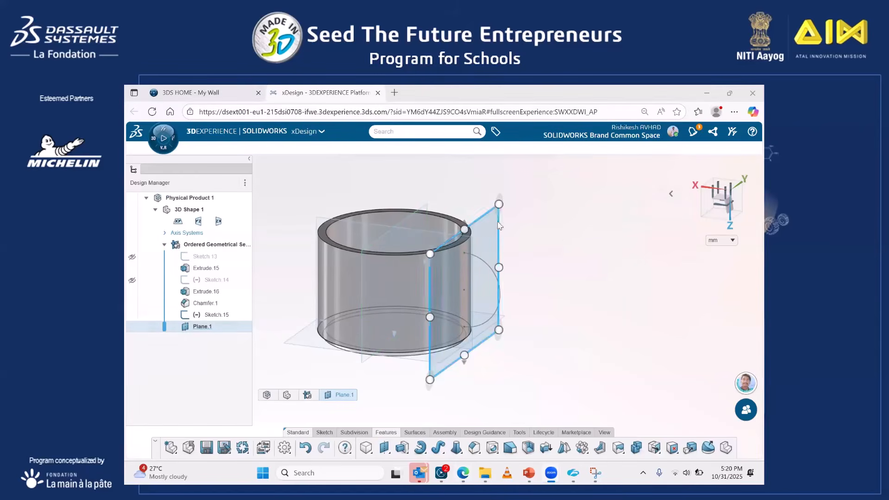
{"action": "left_click", "coordinate": [498, 240]}
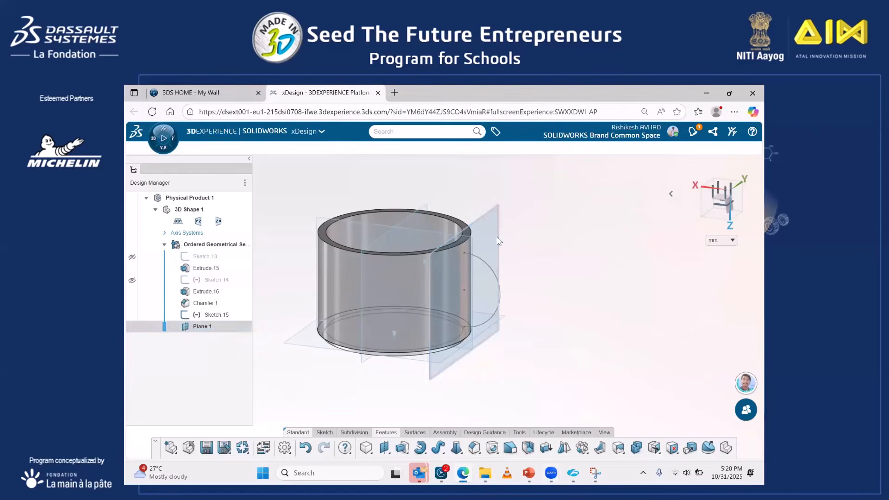
{"action": "left_click", "coordinate": [523, 231]}
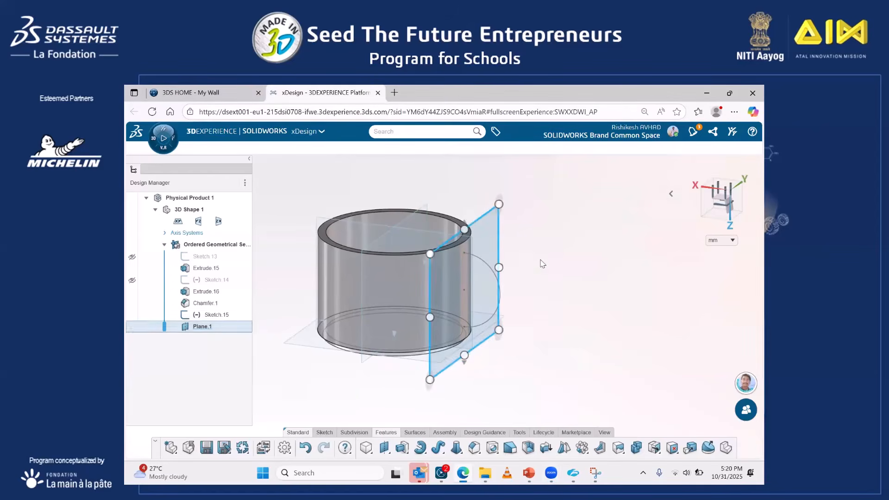
{"action": "left_click", "coordinate": [323, 433]}
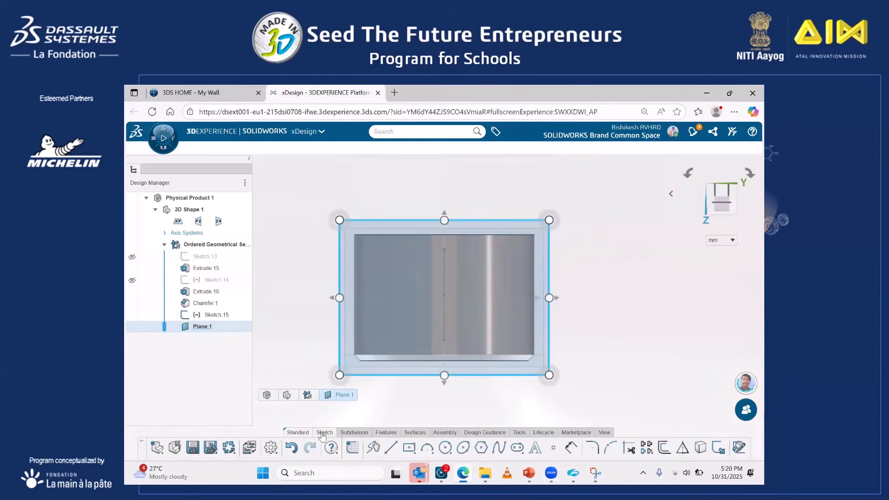
{"action": "left_click", "coordinate": [448, 448]}
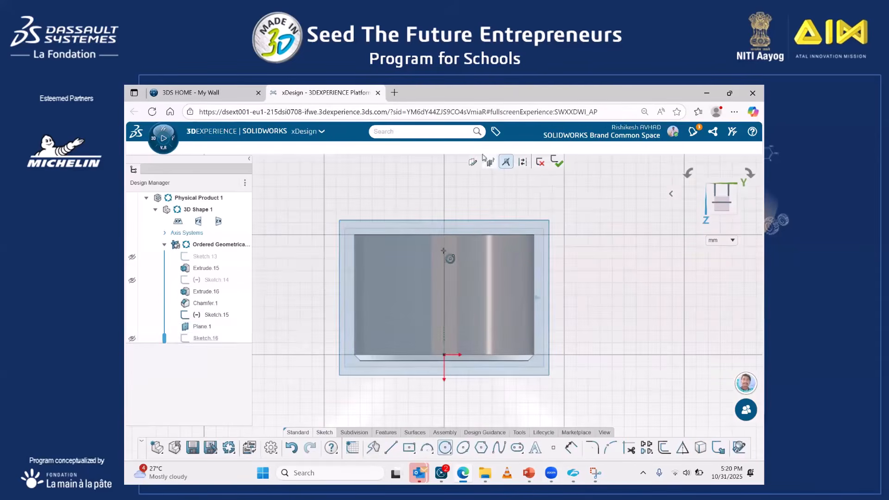
{"action": "left_click", "coordinate": [444, 248]}
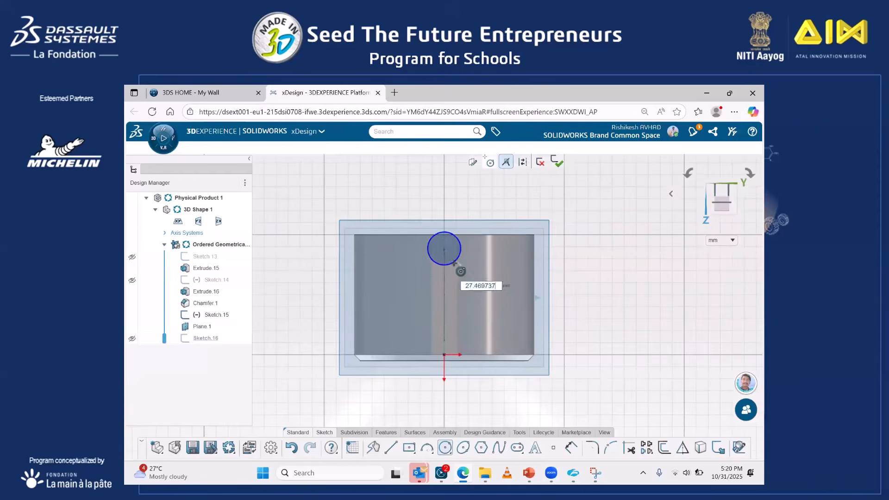
{"action": "scroll", "coordinate": [454, 263], "scroll_direction": "up", "scroll_amount": 6}
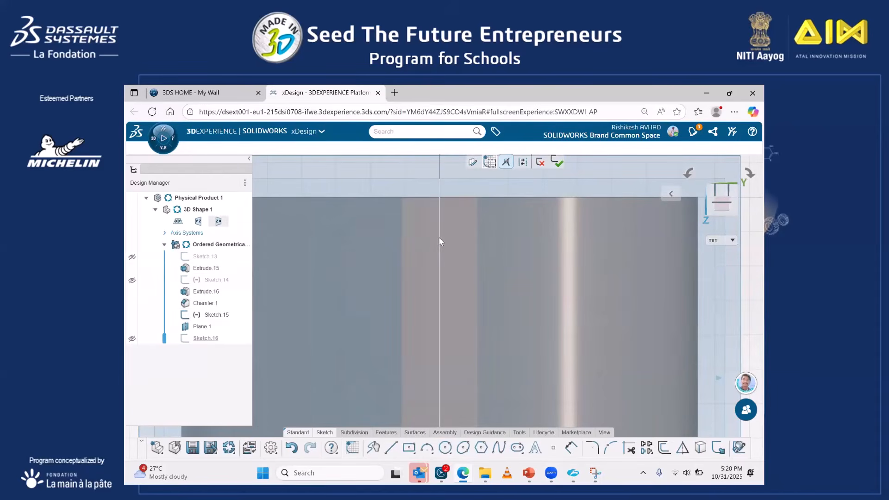
{"action": "scroll", "coordinate": [502, 282], "scroll_direction": "down", "scroll_amount": 2}
{"action": "scroll", "coordinate": [501, 282], "scroll_direction": "down", "scroll_amount": 2}
{"action": "middle_click_drag", "start_coordinate": [502, 283], "coordinate": [522, 301]}
{"action": "scroll", "coordinate": [522, 301], "scroll_direction": "down", "scroll_amount": 2}
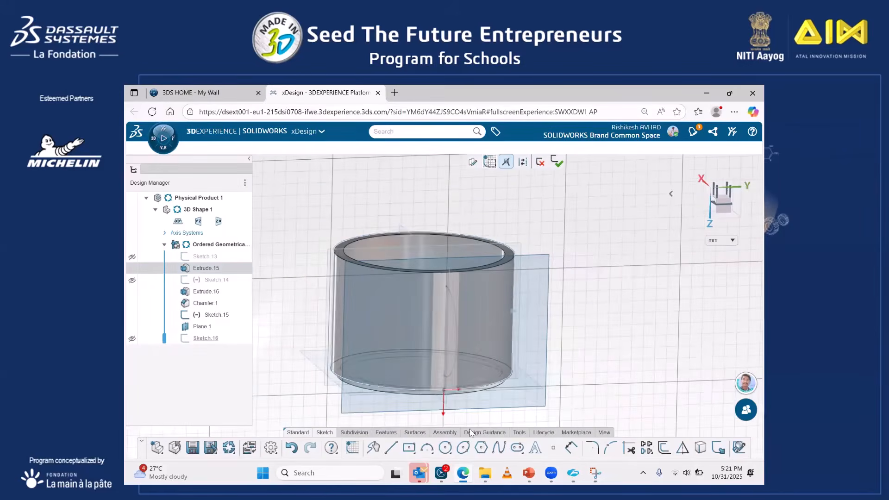
- Sketch a circle centred on the handle arc's upper endpoint, dimension its diameter to 10 mm, and close the sketch
{"action": "left_click", "coordinate": [445, 447]}
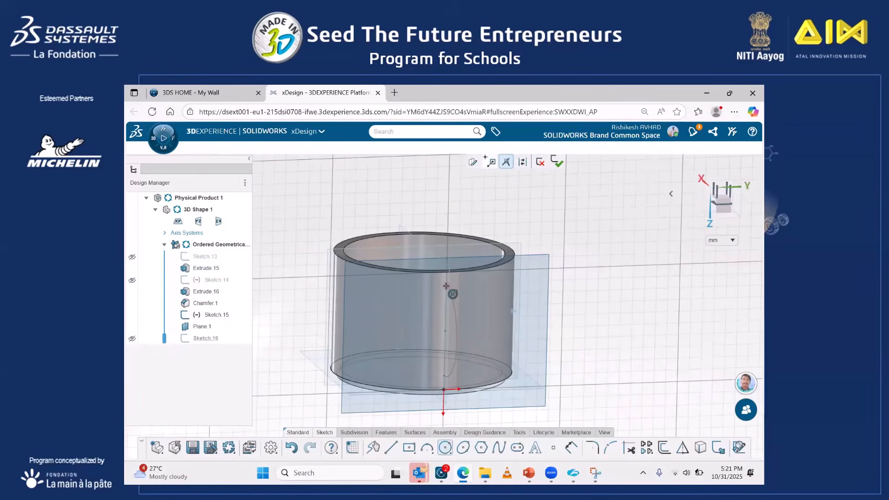
{"action": "left_click", "coordinate": [446, 286]}
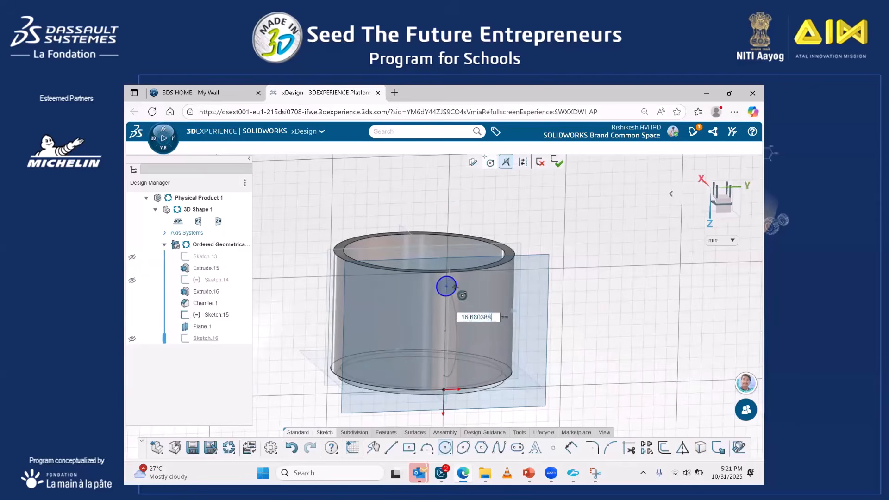
{"action": "left_click", "coordinate": [454, 284]}
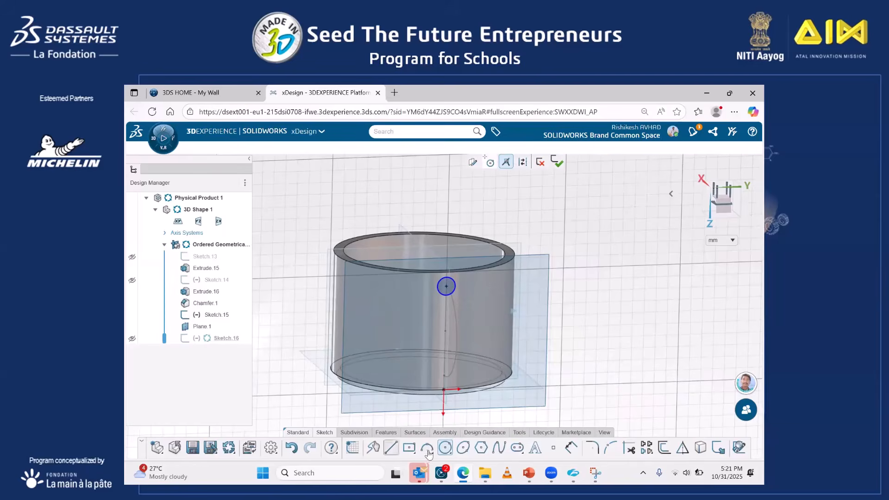
{"action": "left_click", "coordinate": [570, 447]}
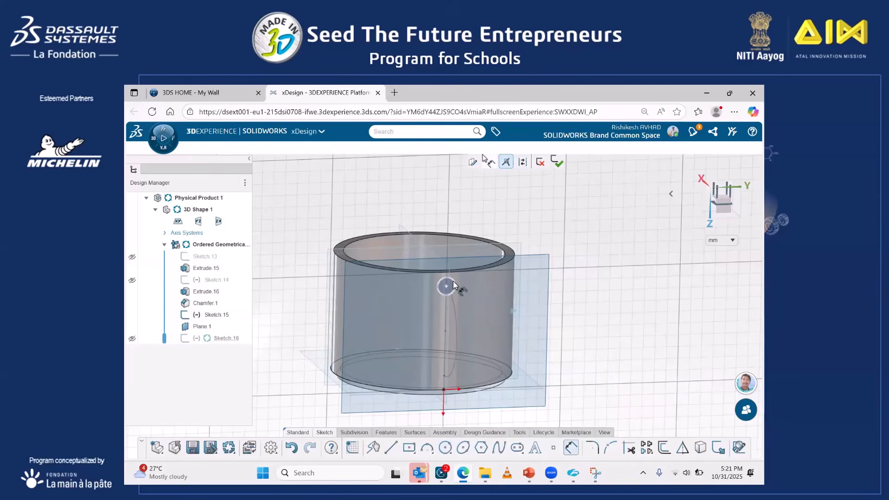
{"action": "left_click", "coordinate": [453, 283]}
{"action": "left_click", "coordinate": [482, 294]}
{"action": "type", "text": "10"}
{"action": "key", "text": "Return"}
{"action": "mouse_move", "coordinate": [636, 291]}
{"action": "middle_mouse_down"}
{"action": "mouse_move", "coordinate": [664, 298]}
{"action": "mouse_move", "coordinate": [694, 245]}
{"action": "mouse_move", "coordinate": [704, 304]}
{"action": "mouse_move", "coordinate": [610, 192]}
{"action": "middle_mouse_up"}
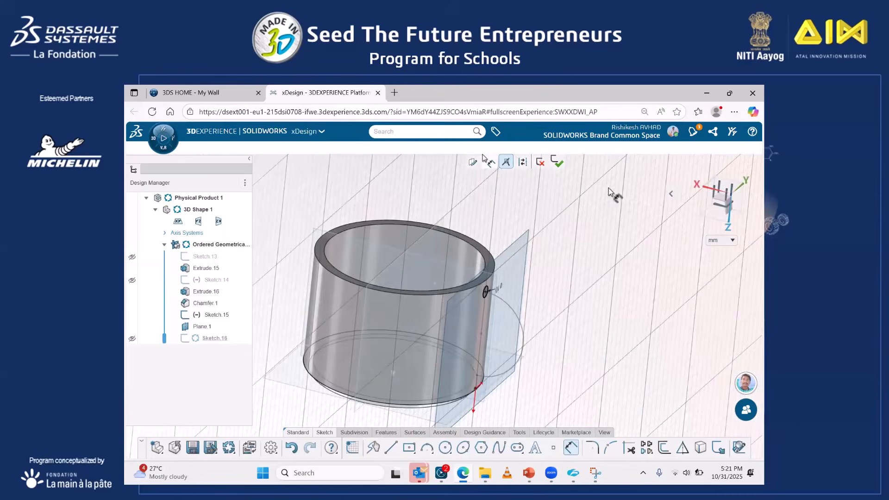
{"action": "left_click", "coordinate": [557, 162]}
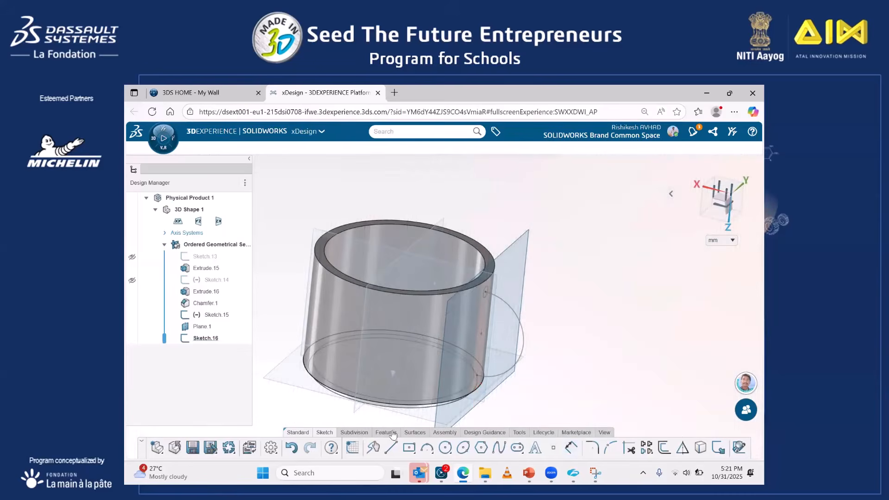
- Start a solid Sweep feature for the mug's handle
{"action": "left_click", "coordinate": [386, 433]}
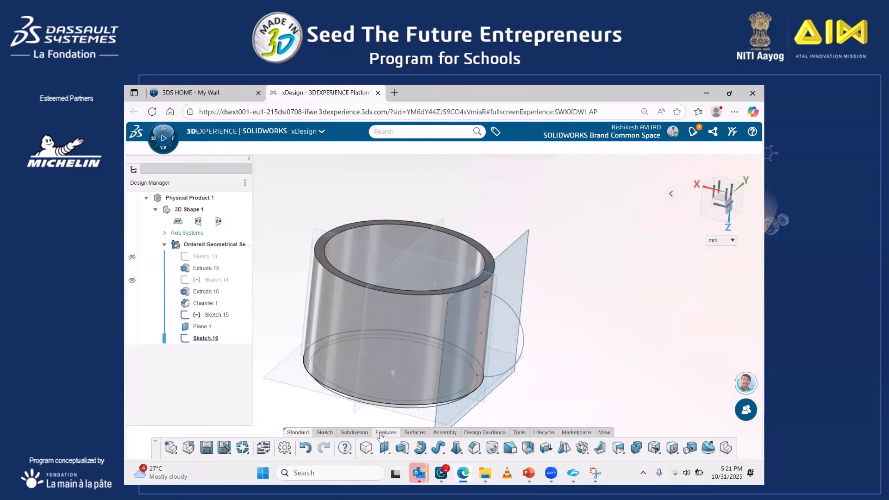
{"action": "left_click", "coordinate": [438, 447]}
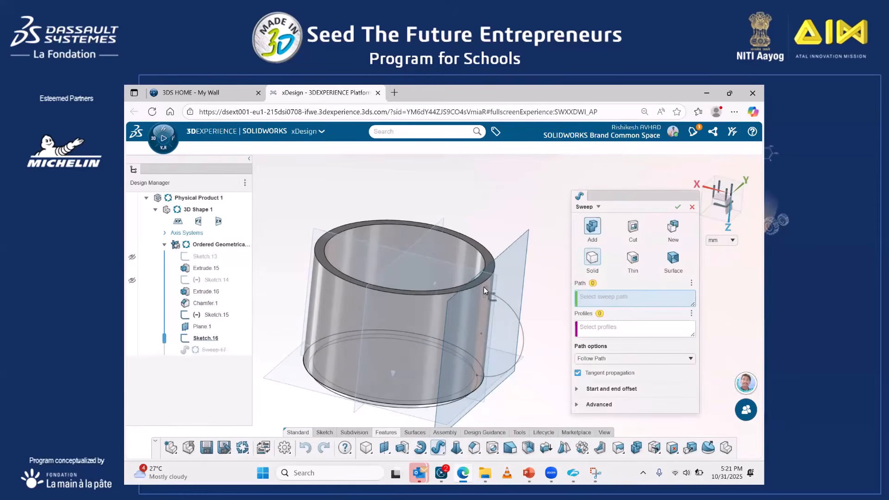
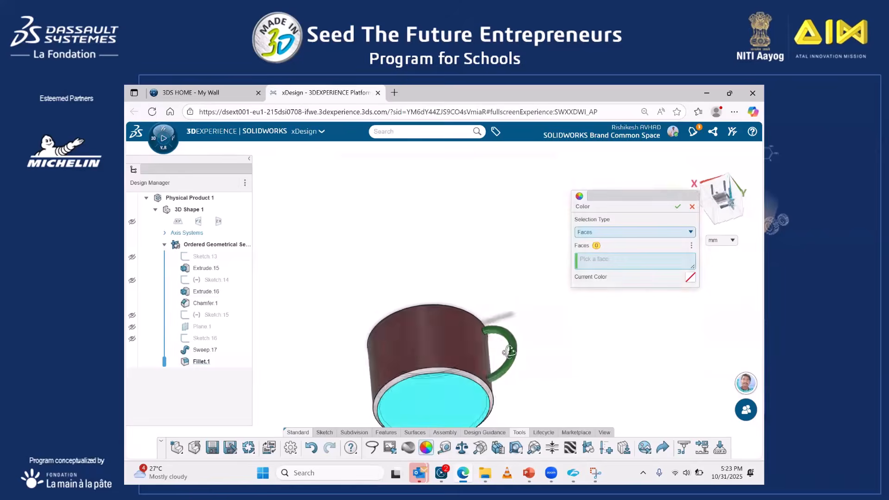
{"action": "scroll", "coordinate": [506, 368], "scroll_direction": "down", "scroll_amount": 3}
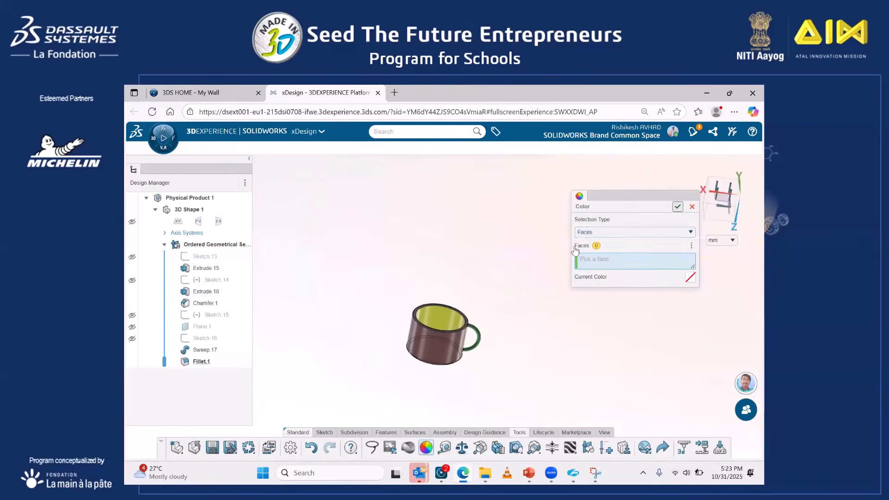
- Confirm the mug's face colours and view the Challenge 5 camera slide in PowerPoint
{"action": "left_click", "coordinate": [677, 206]}
{"action": "left_click", "coordinate": [529, 472]}
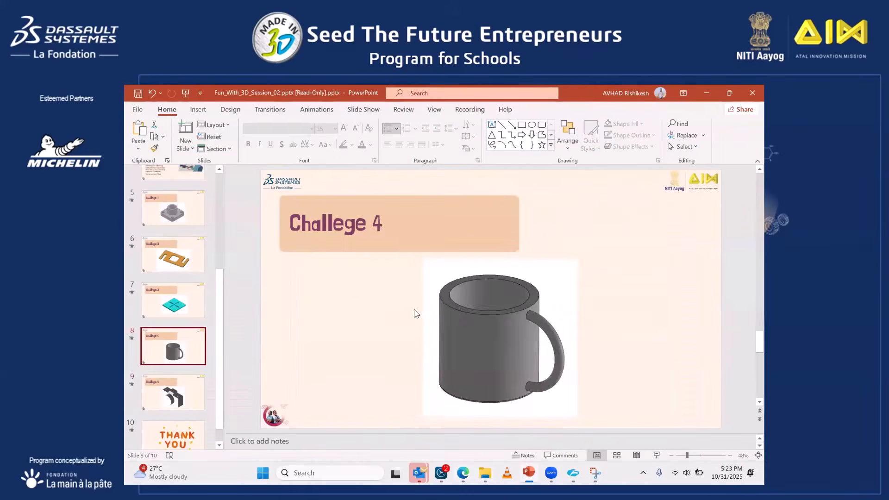
{"action": "scroll", "coordinate": [398, 317], "scroll_direction": "down", "scroll_amount": 1}
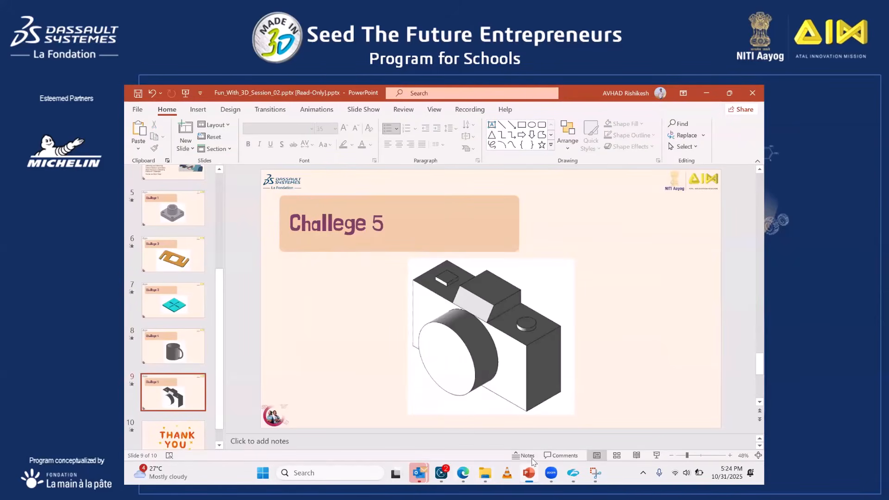
{"action": "left_click", "coordinate": [701, 471]}
{"action": "left_click", "coordinate": [538, 472]}
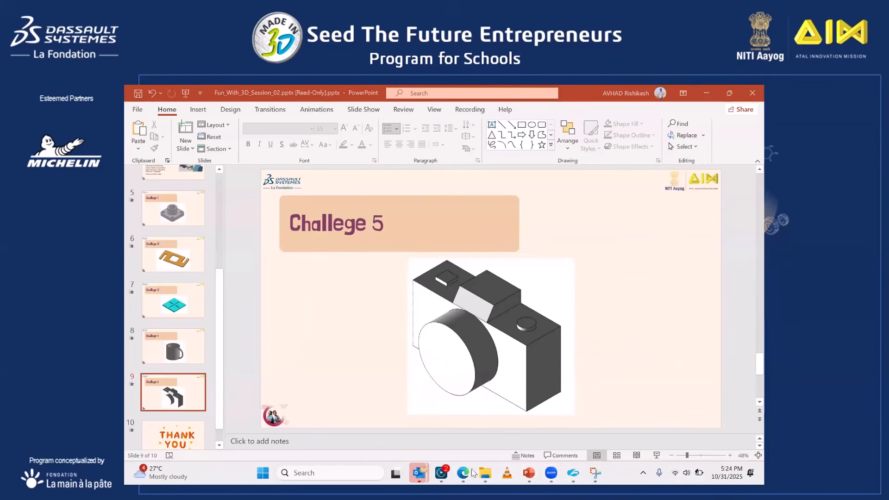
- Switch back to xDesign in the browser and delete the mug's ordered geometrical set
{"action": "left_click", "coordinate": [461, 473]}
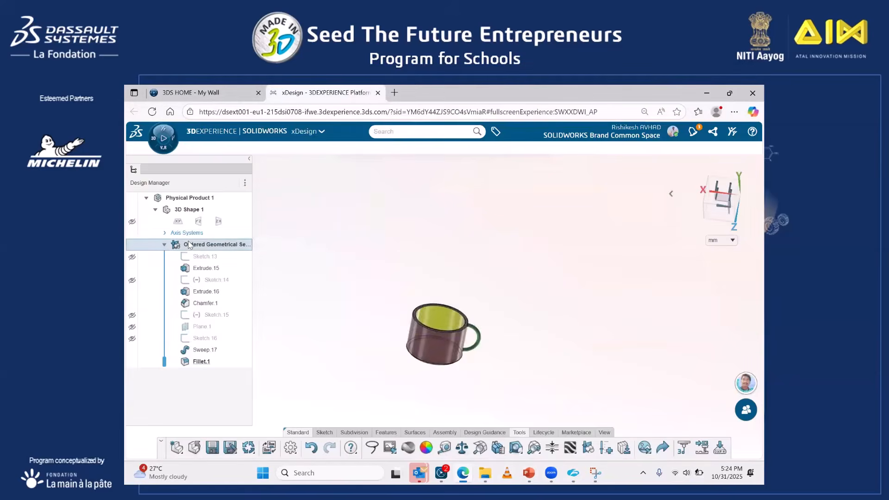
{"action": "left_click", "coordinate": [211, 244]}
{"action": "left_click", "coordinate": [212, 201]}
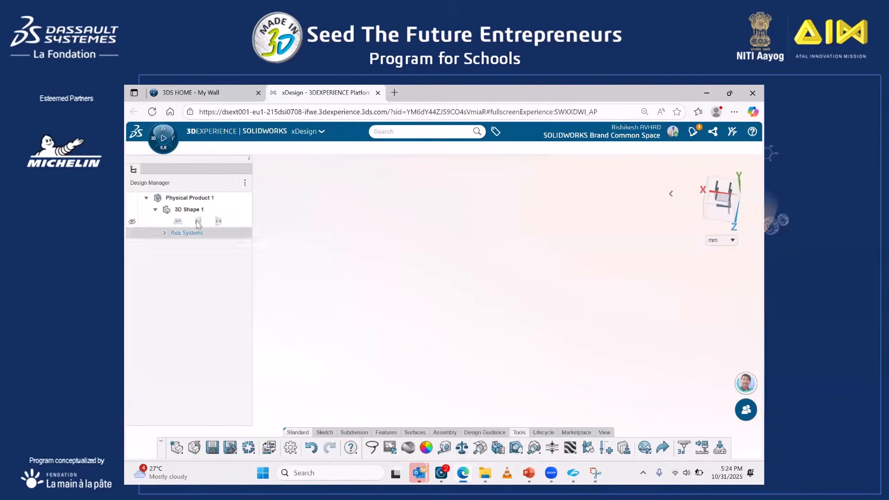
- Show the xy plane and start a new sketch on it
{"action": "left_click", "coordinate": [190, 225]}
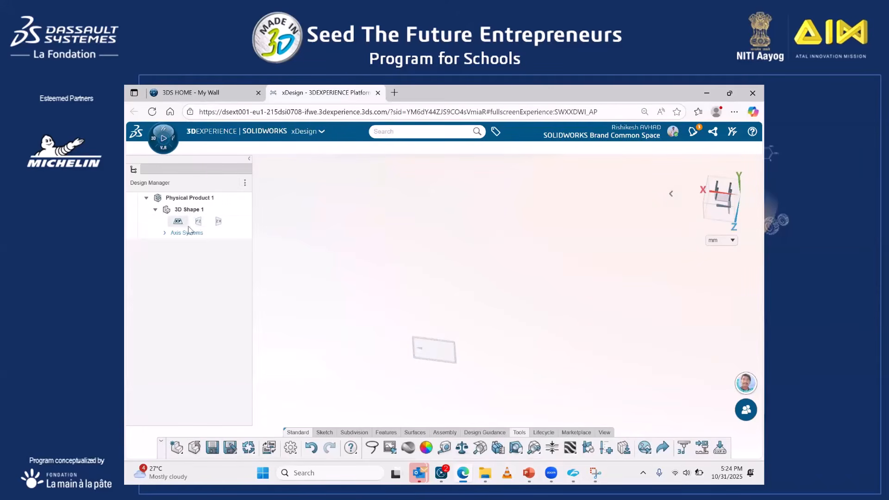
{"action": "left_click", "coordinate": [444, 361]}
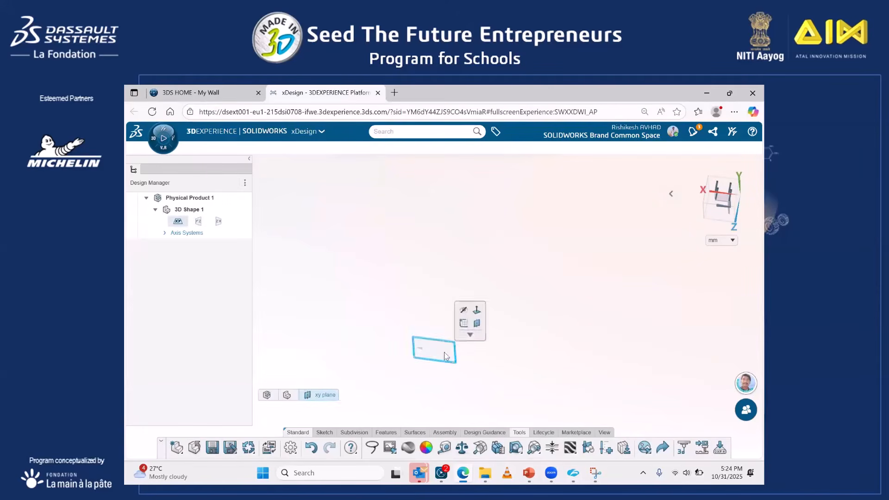
{"action": "left_click", "coordinate": [464, 309]}
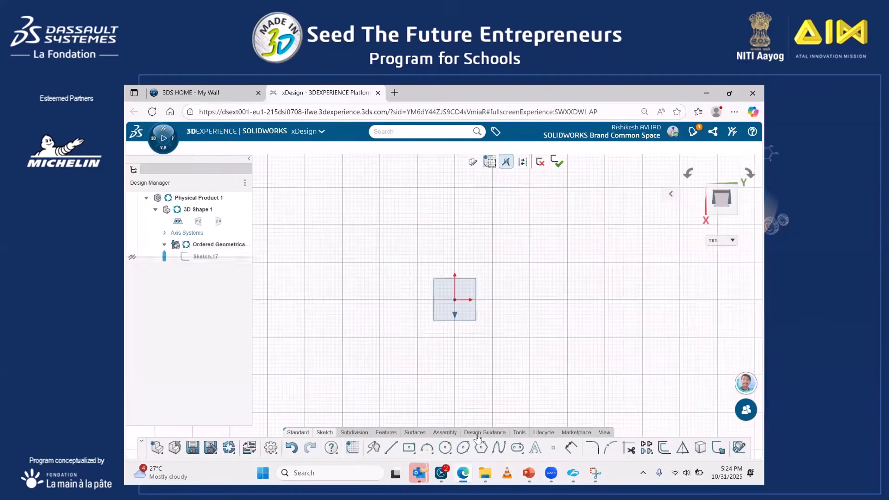
- Sketch a wide rectangle centred on the origin
{"action": "left_click", "coordinate": [408, 448]}
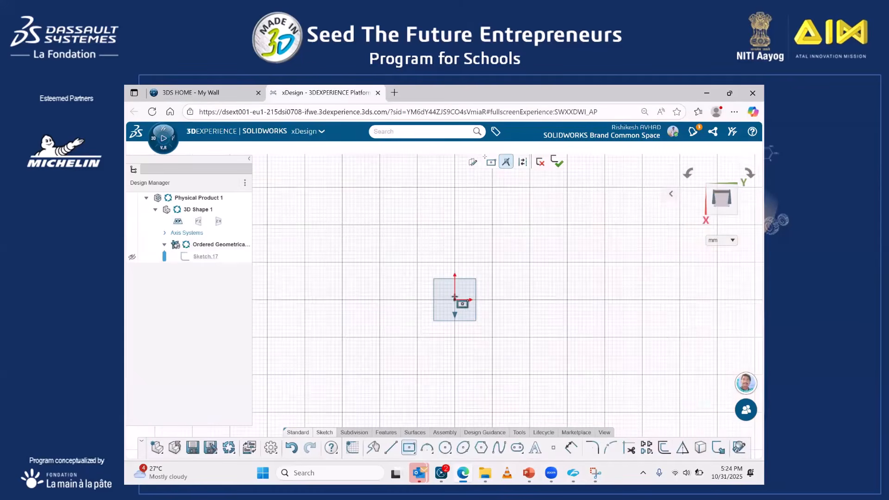
{"action": "left_click", "coordinate": [454, 299]}
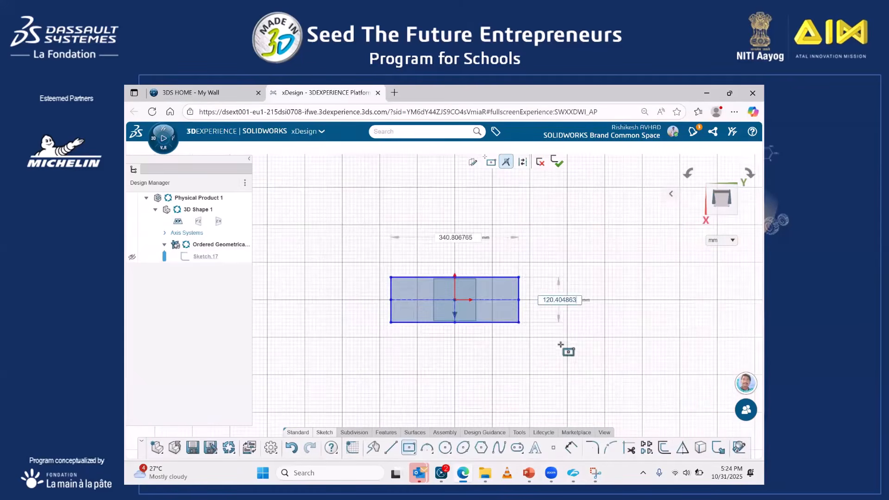
{"action": "left_click", "coordinate": [582, 346]}
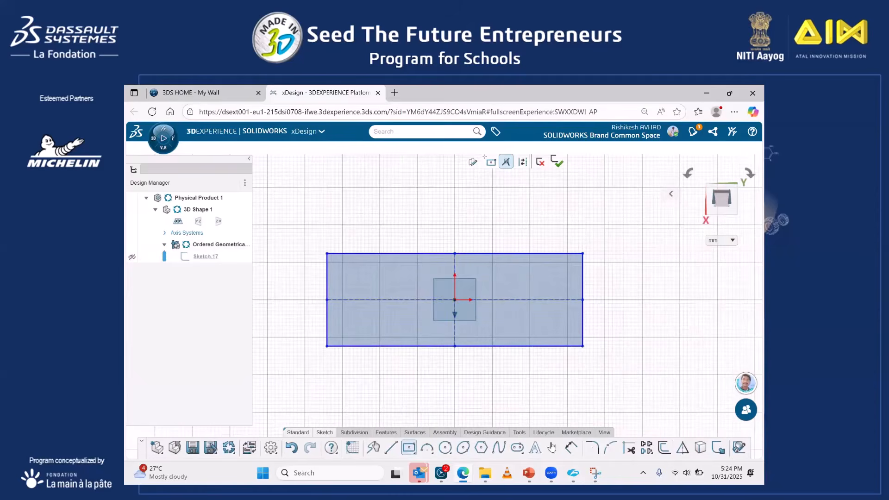
- Dimension the rectangle's long side to 200 mm and its short side to 80 mm
{"action": "left_click", "coordinate": [570, 448]}
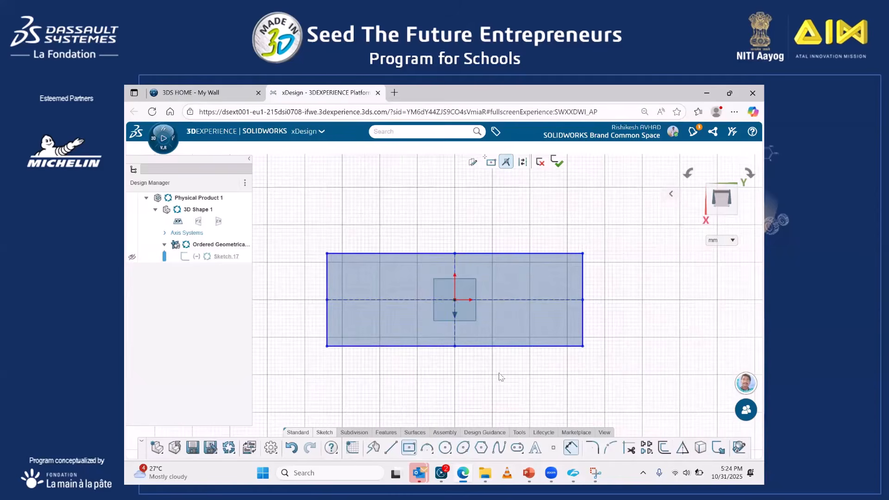
{"action": "left_click", "coordinate": [484, 253]}
{"action": "left_click", "coordinate": [480, 237]}
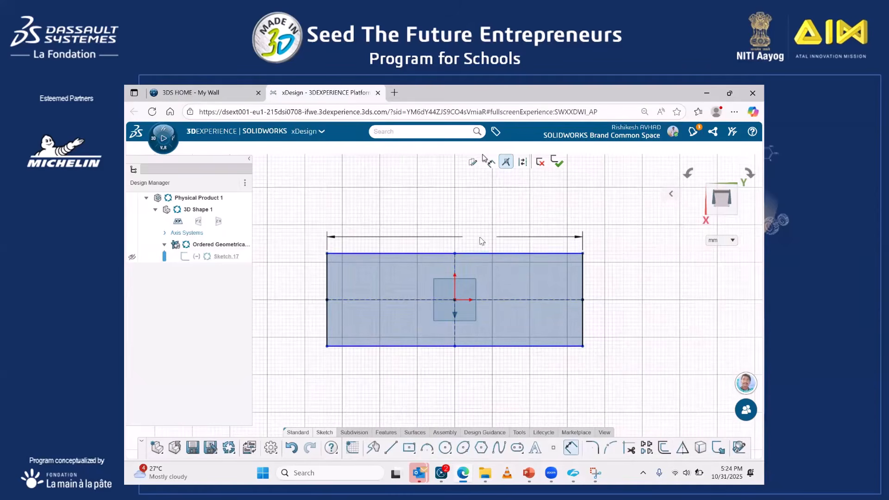
{"action": "type", "text": "200"}
{"action": "key", "text": "Return"}
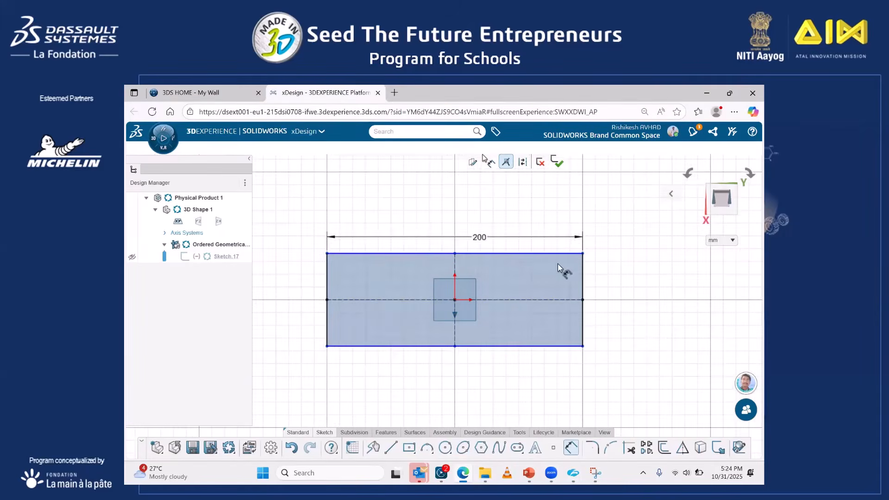
{"action": "left_click", "coordinate": [582, 274]}
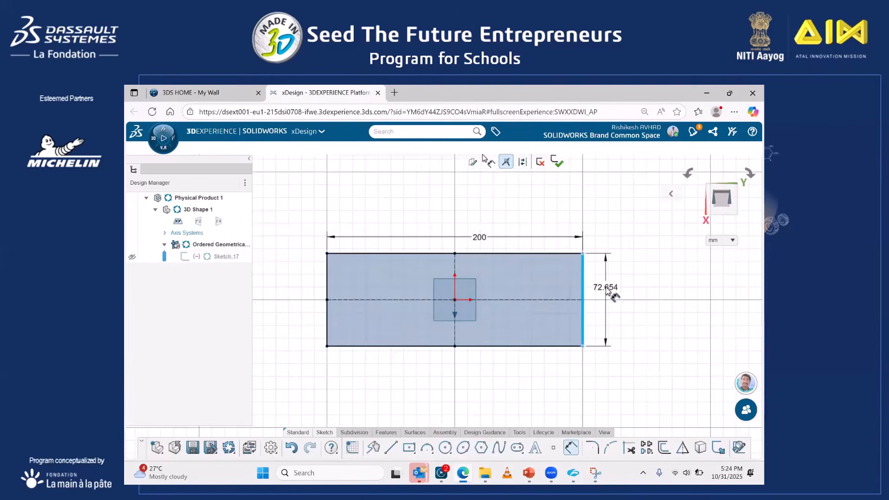
{"action": "left_click", "coordinate": [606, 288]}
{"action": "type", "text": "80"}
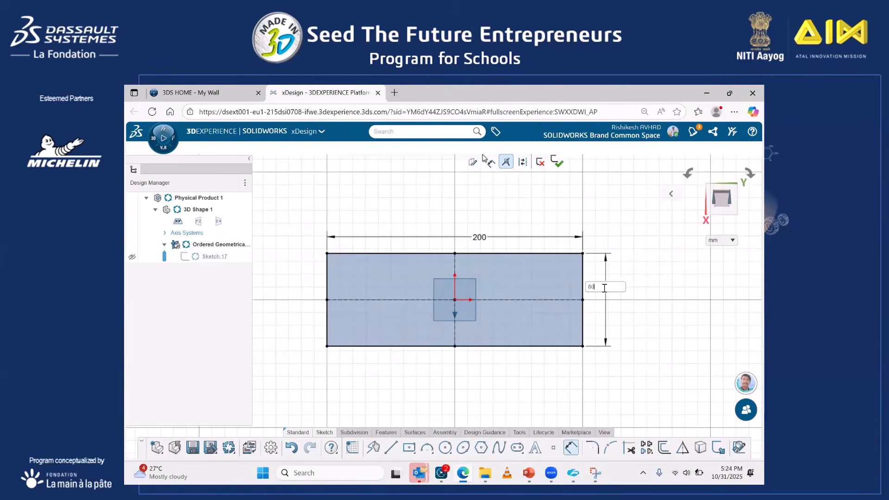
{"action": "key", "text": "Return"}
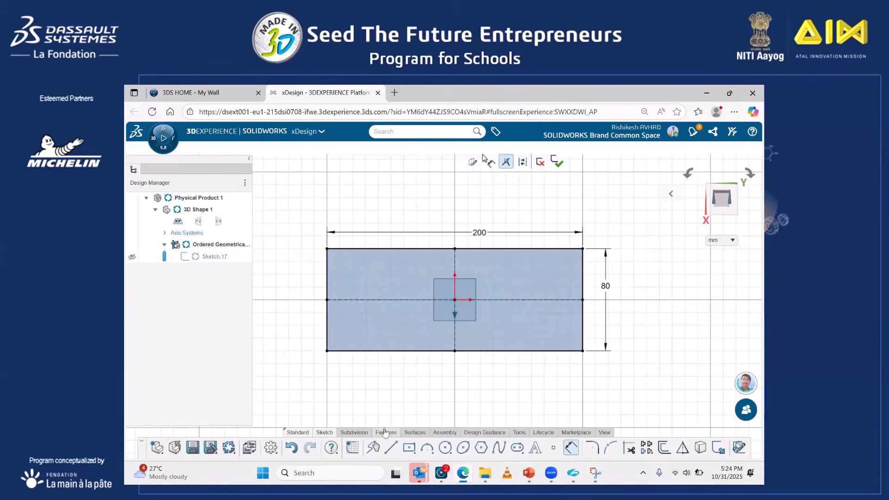
- Extrude the rectangle as a blind solid, trying distances of 400 and 200 mm before settling on 100 mm
{"action": "left_click", "coordinate": [385, 432]}
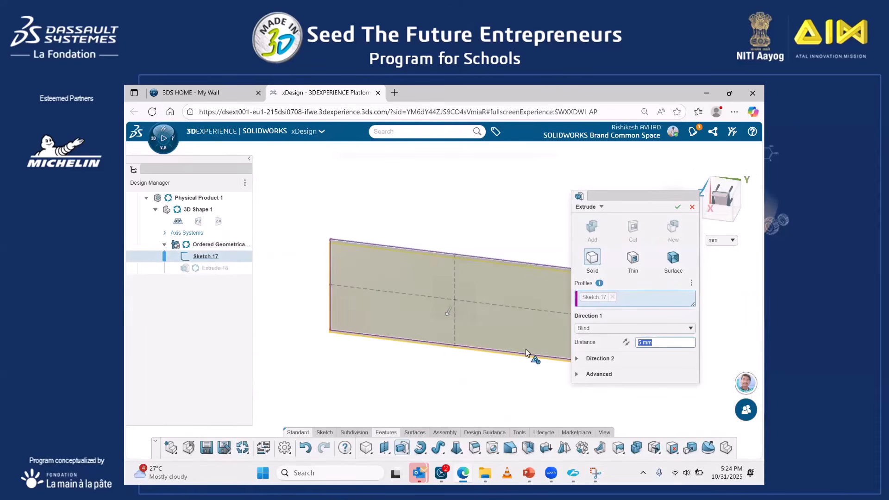
{"action": "type", "text": "400"}
{"action": "key", "text": "Return"}
{"action": "scroll", "coordinate": [427, 318], "scroll_direction": "down", "scroll_amount": 3}
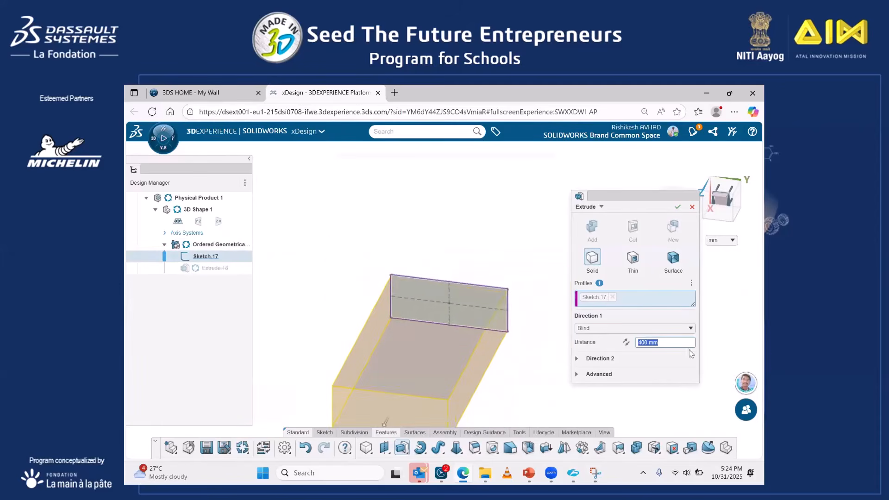
{"action": "type", "text": "200"}
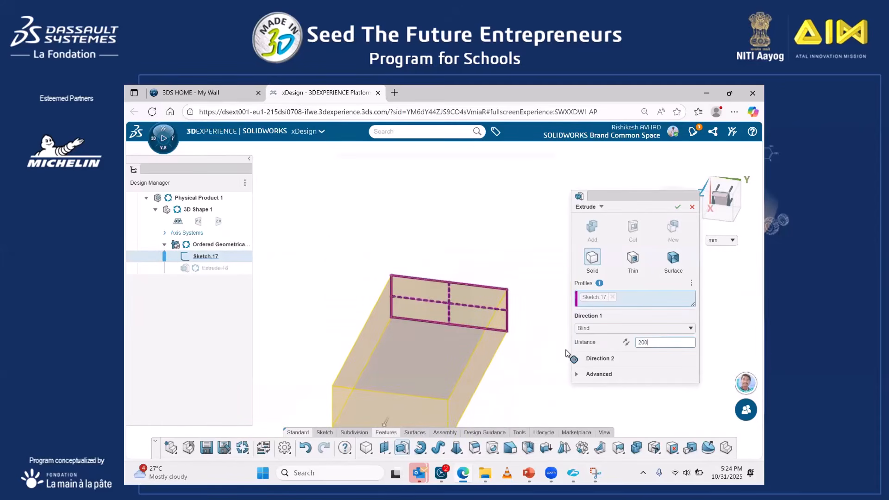
{"action": "key", "text": "Return"}
{"action": "middle_click_drag", "start_coordinate": [528, 334], "coordinate": [544, 236]}
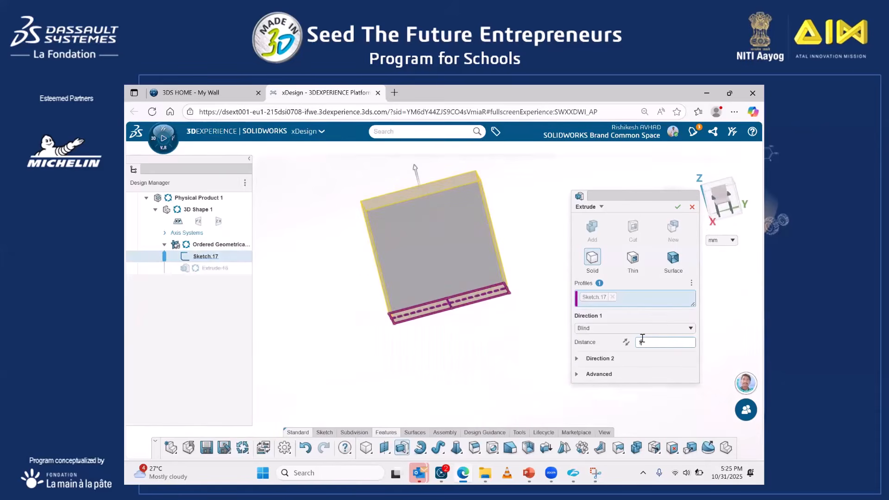
{"action": "key", "text": "Return"}
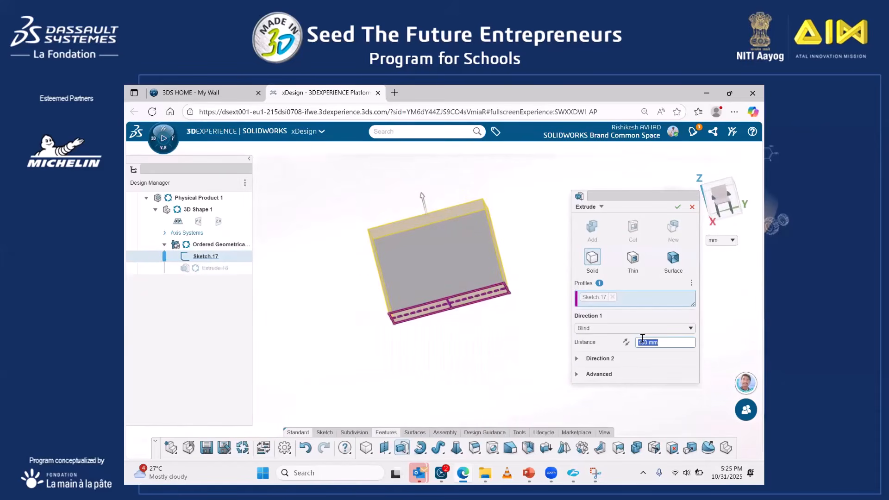
{"action": "key", "text": "BackSpace"}
{"action": "key", "text": "Return"}
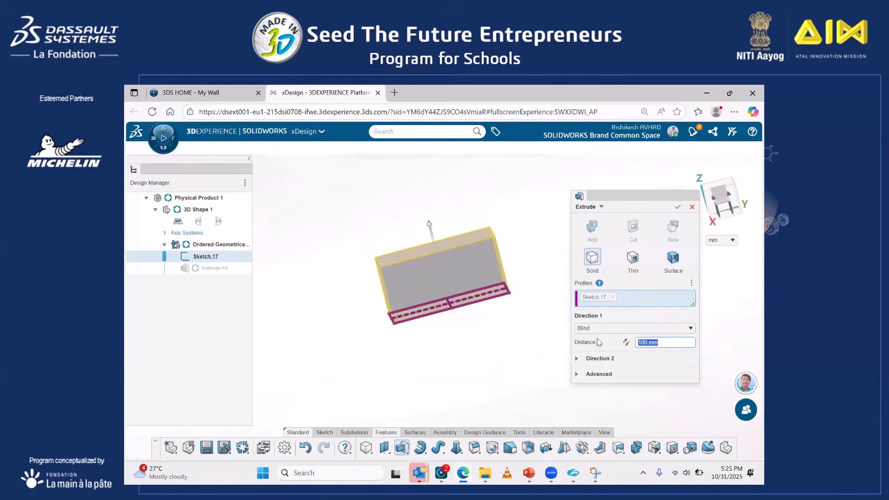
{"action": "left_click", "coordinate": [676, 208]}
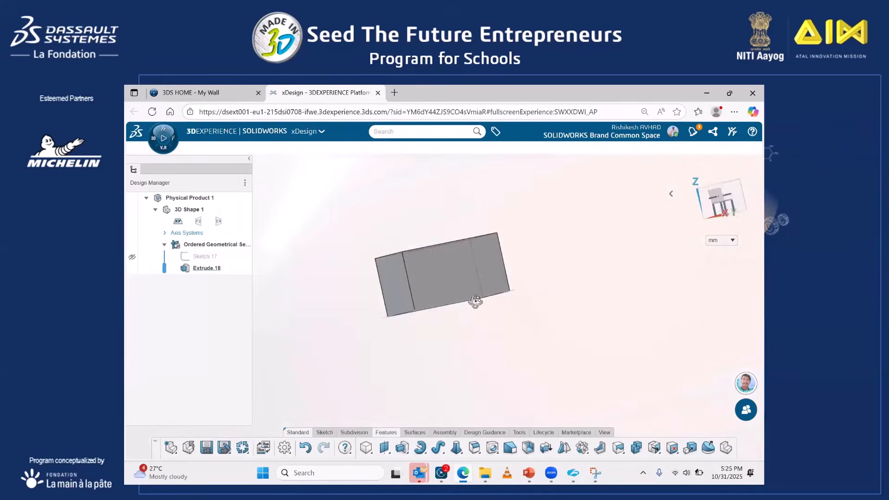
- Start a sketch on the block's large front face for the camera lens
{"action": "middle_click_drag", "start_coordinate": [476, 301], "coordinate": [421, 284]}
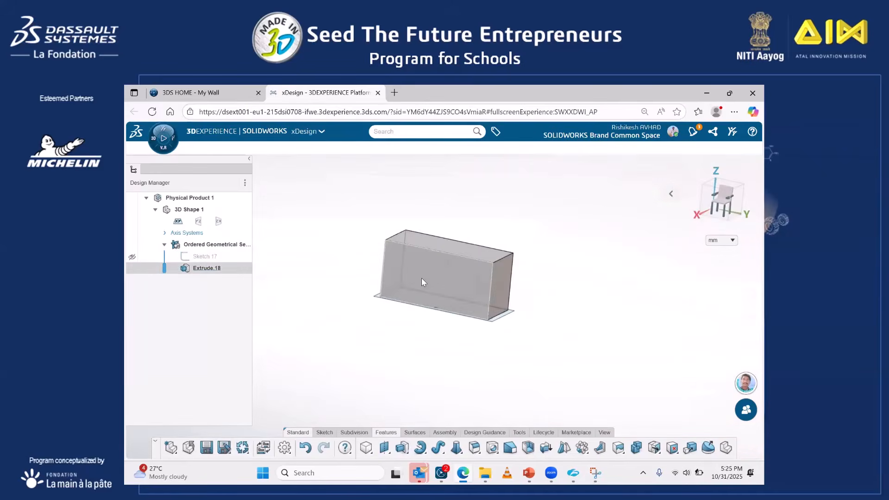
{"action": "left_click", "coordinate": [422, 278]}
{"action": "left_click", "coordinate": [444, 244]}
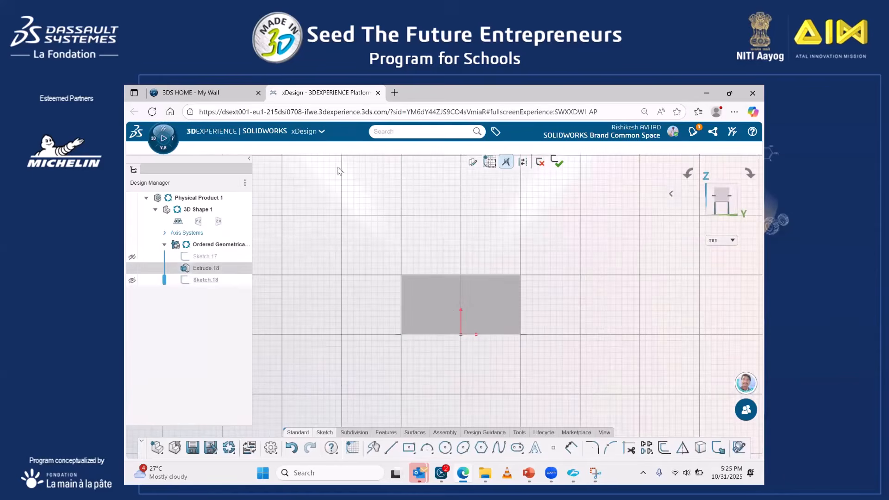
- Sketch a circle about 85 mm in diameter near the middle of the front face, centred directly above the origin
{"action": "left_click", "coordinate": [445, 448]}
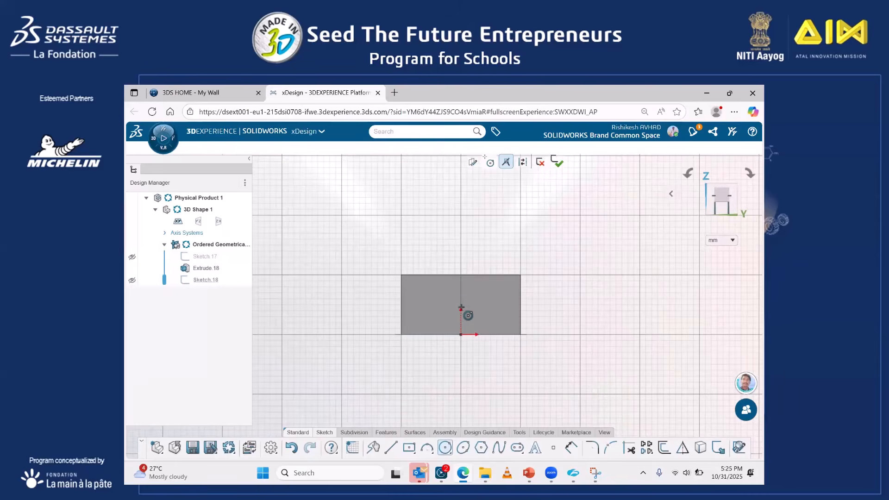
{"action": "scroll", "coordinate": [460, 308], "scroll_direction": "up", "scroll_amount": 5}
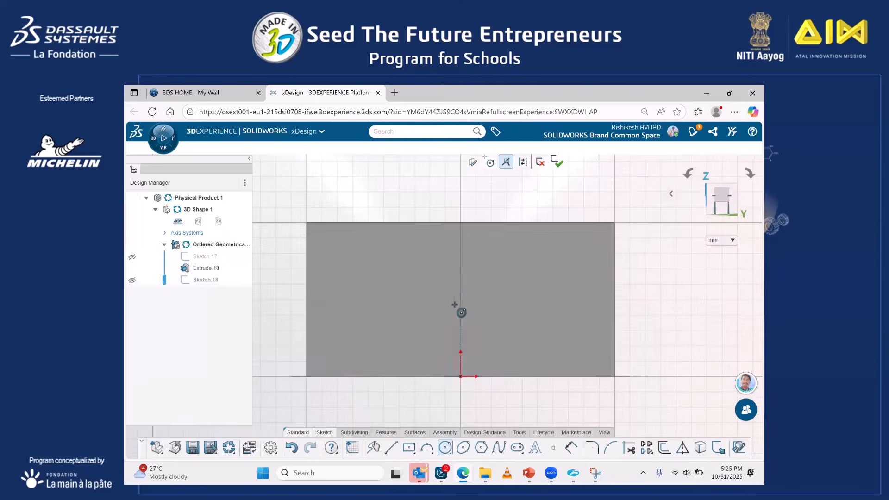
{"action": "left_click", "coordinate": [459, 301]}
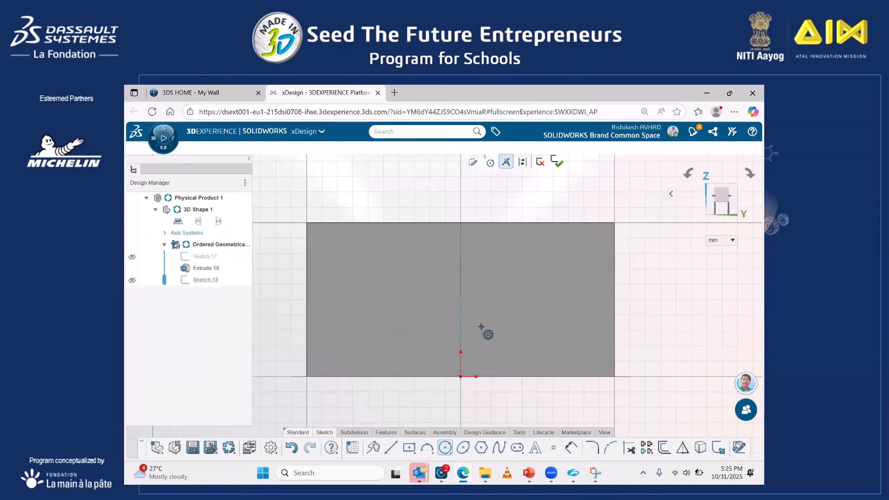
{"action": "left_click", "coordinate": [504, 349]}
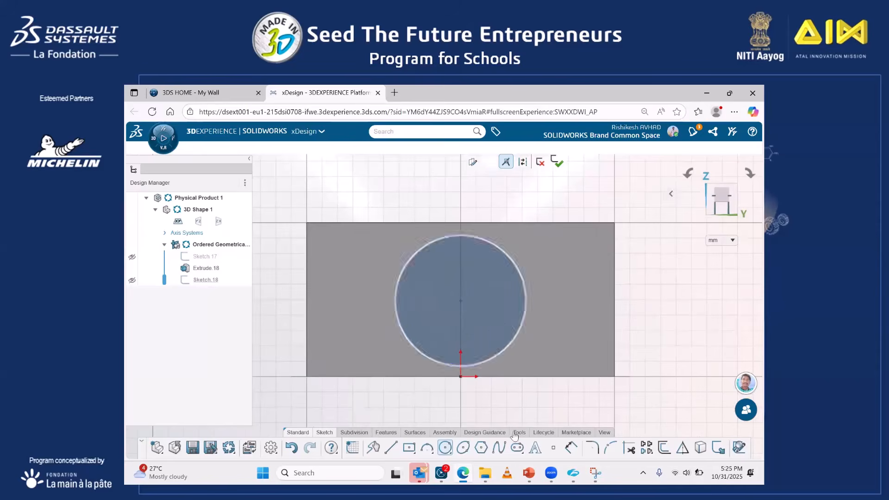
- Dimension the lens circle's diameter to 80 mm
{"action": "left_click", "coordinate": [570, 447]}
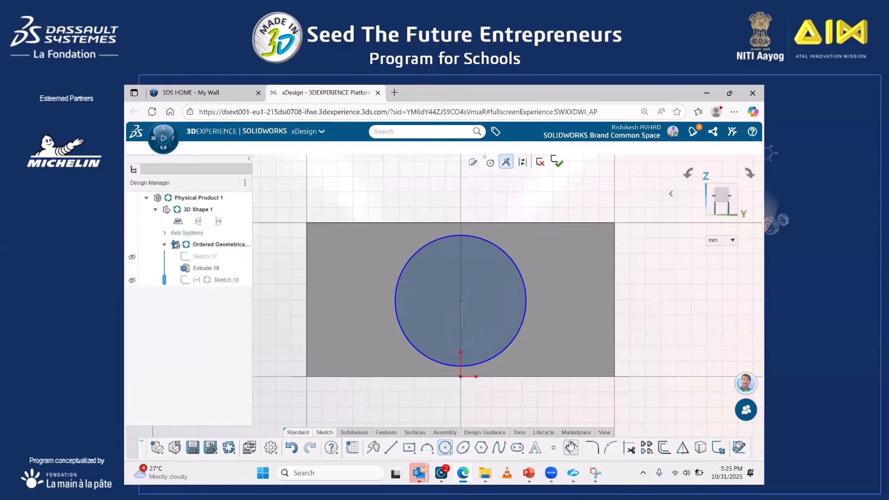
{"action": "left_click", "coordinate": [526, 315]}
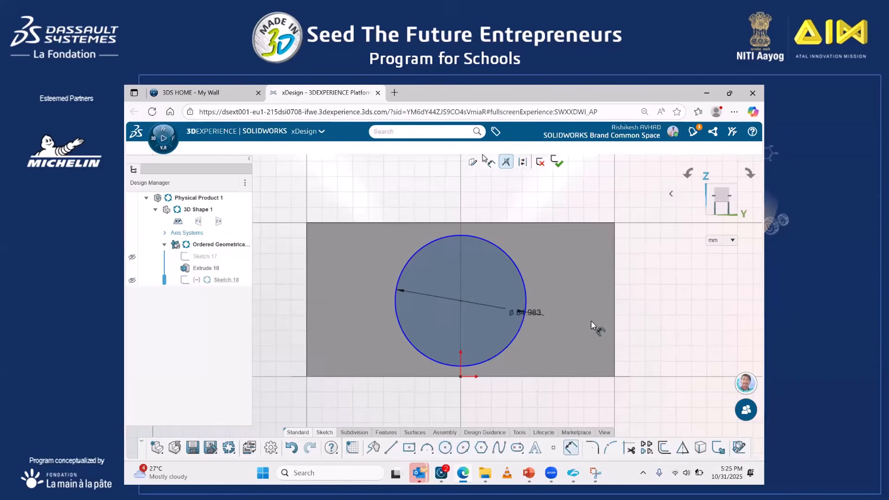
{"action": "left_click", "coordinate": [672, 336]}
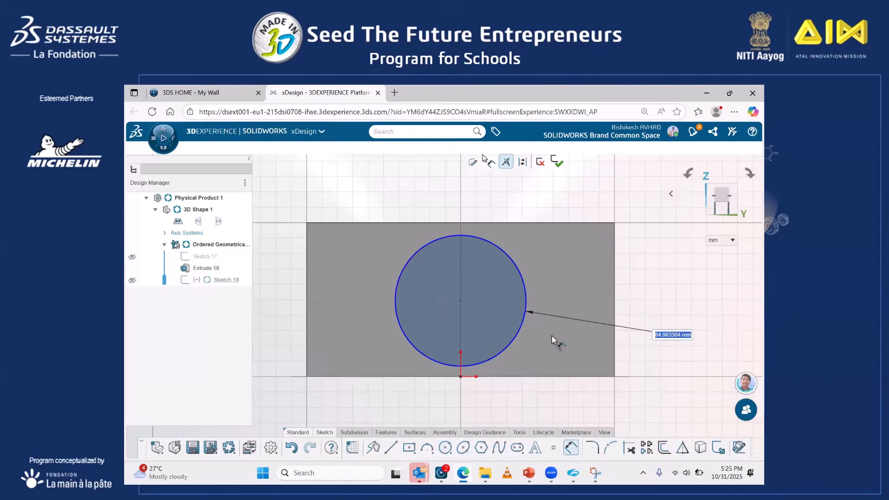
{"action": "type", "text": "80"}
{"action": "key", "text": "Return"}
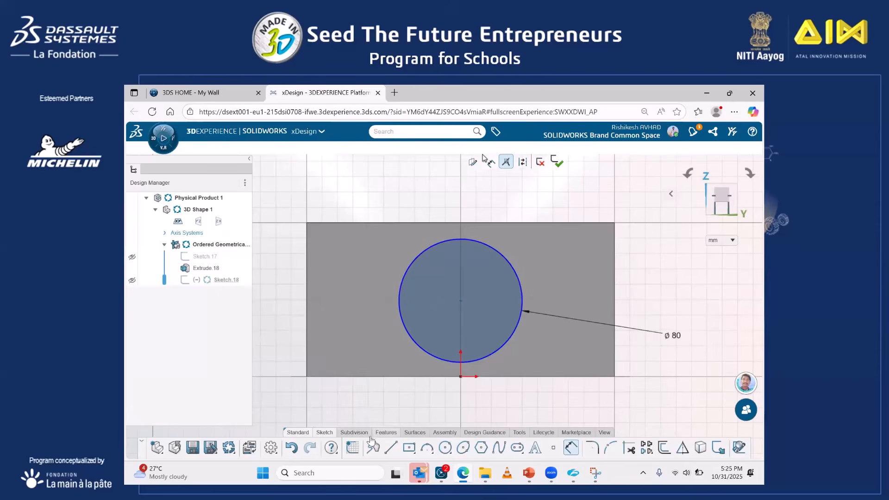
- Extrude the lens circle outward from the front face as a blind solid, trying 10 mm before settling on 20 mm
{"action": "left_click", "coordinate": [385, 432]}
{"action": "left_click", "coordinate": [420, 447]}
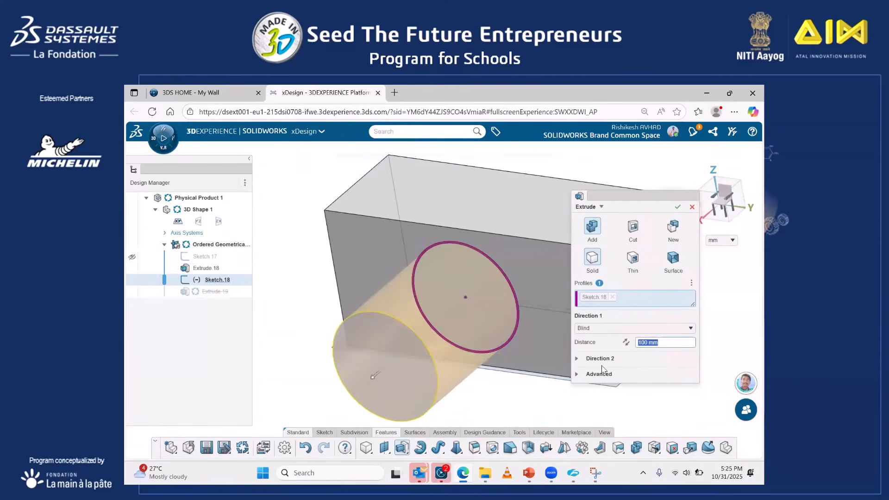
{"action": "type", "text": "10"}
{"action": "key", "text": "Return"}
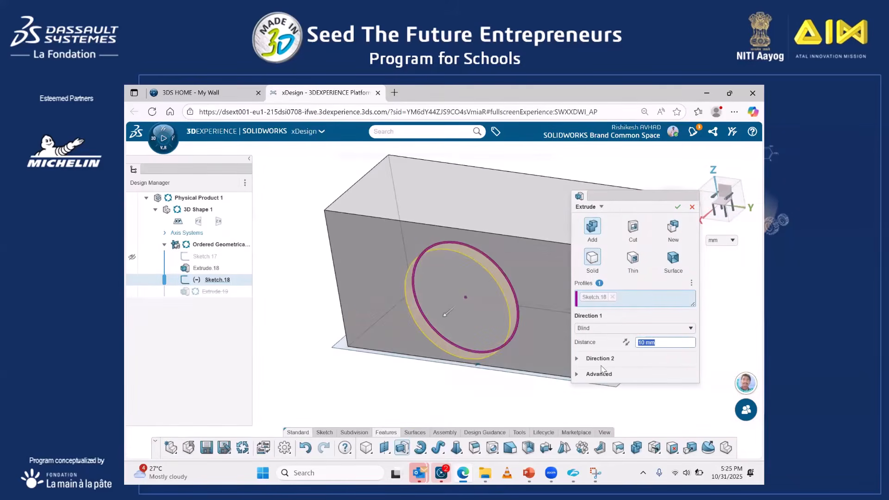
{"action": "key", "text": "BackSpace"}
{"action": "type", "text": "20"}
{"action": "key", "text": "Return"}
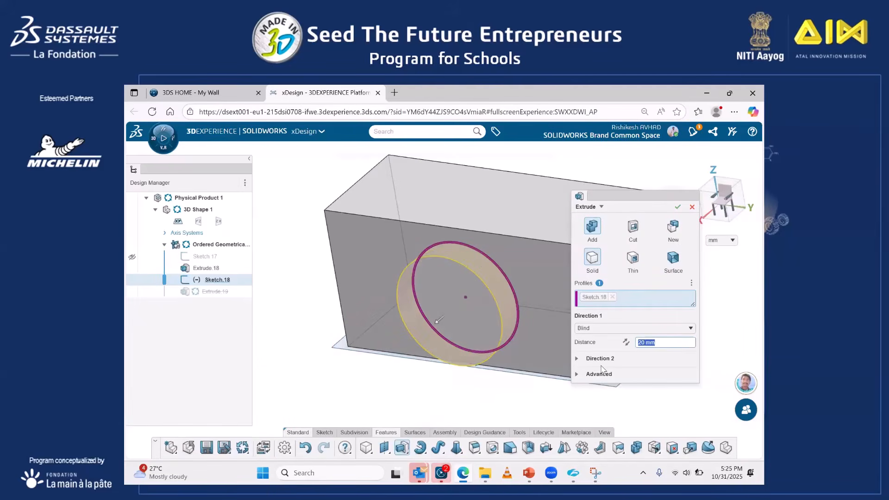
{"action": "left_click", "coordinate": [677, 206]}
{"action": "middle_click_drag", "start_coordinate": [629, 301], "coordinate": [646, 333]}
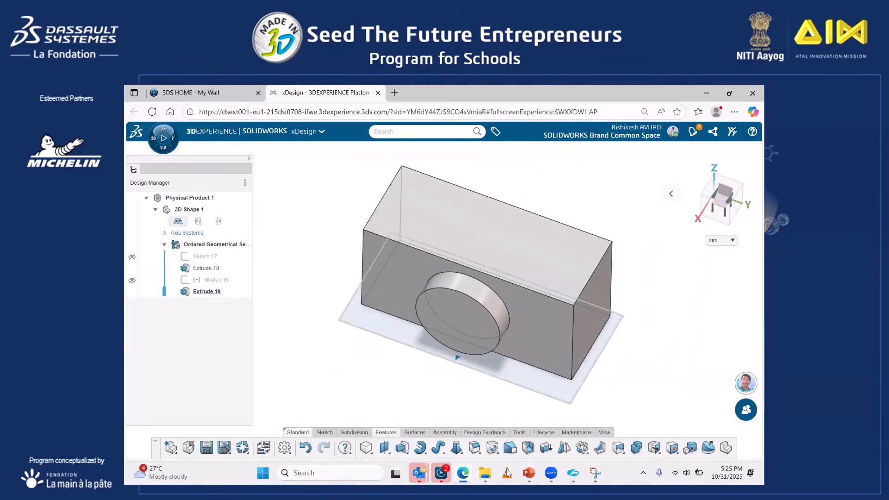
- Check the Challenge 5 camera slide in PowerPoint and start a sketch on the block's top face in xDesign
{"action": "left_click", "coordinate": [525, 472]}
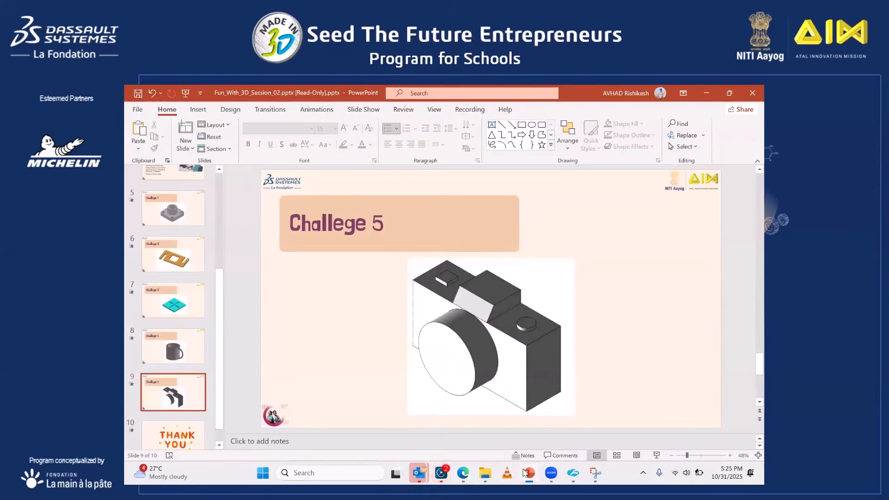
{"action": "left_click", "coordinate": [524, 472]}
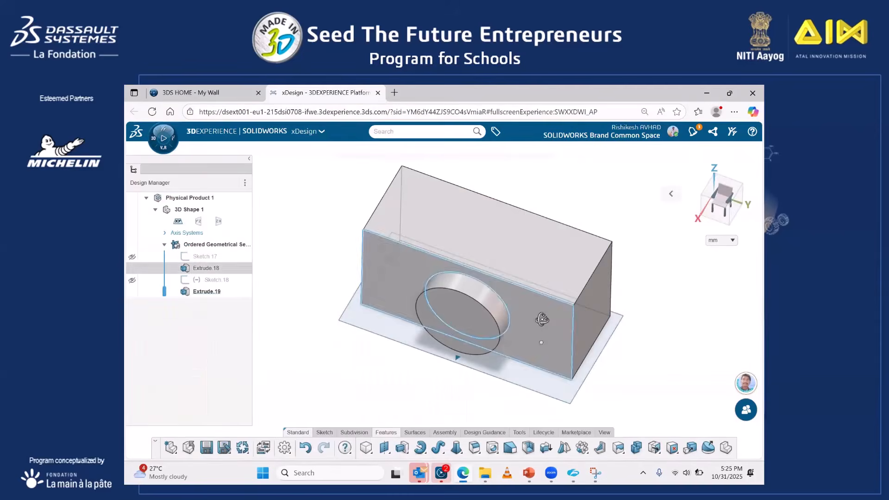
{"action": "left_click", "coordinate": [506, 225]}
{"action": "left_click", "coordinate": [500, 208]}
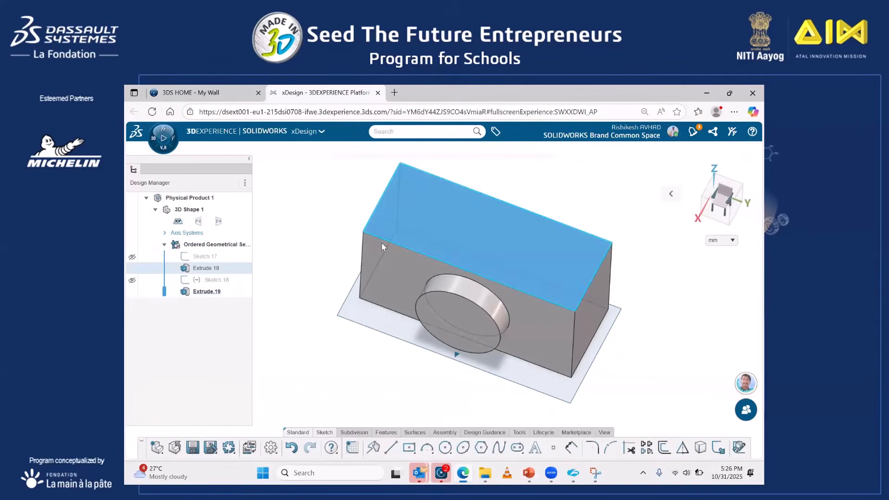
- Sketch a centre rectangle about 24 by 25 mm and a circle on opposite sides of the origin, centred on its horizontal axis
{"action": "left_click", "coordinate": [408, 447]}
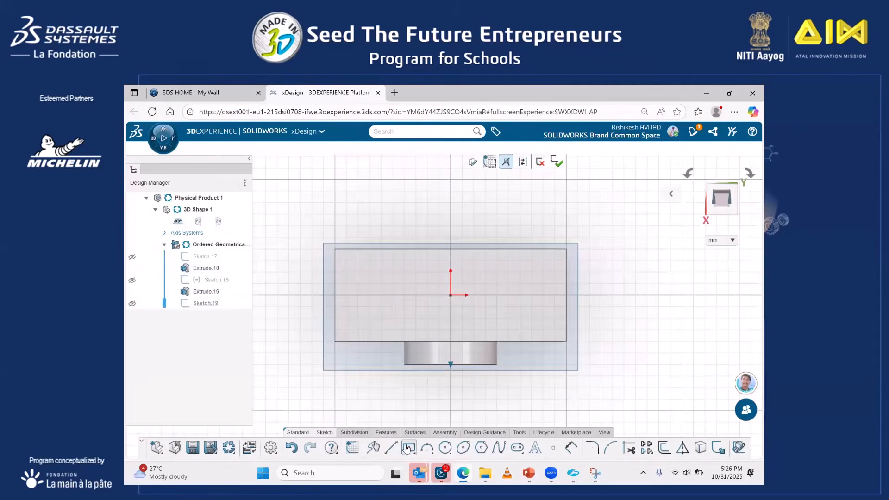
{"action": "left_click", "coordinate": [378, 295]}
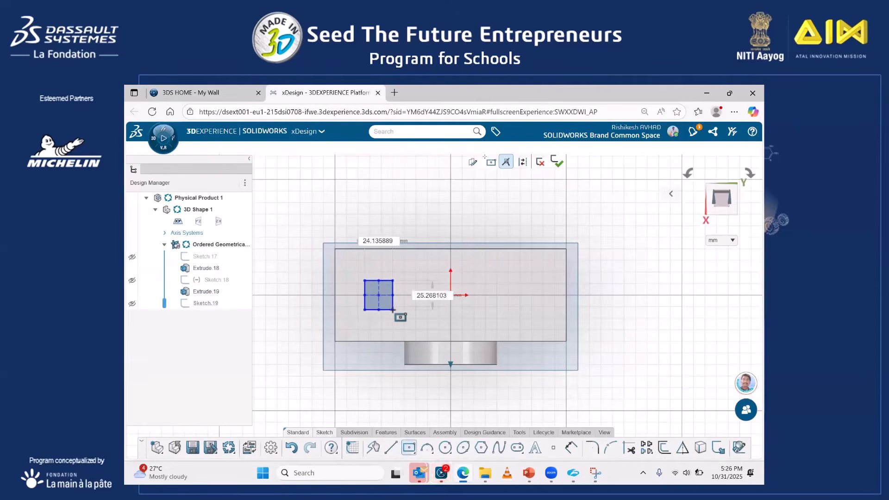
{"action": "left_click", "coordinate": [392, 310]}
{"action": "left_click", "coordinate": [445, 447]}
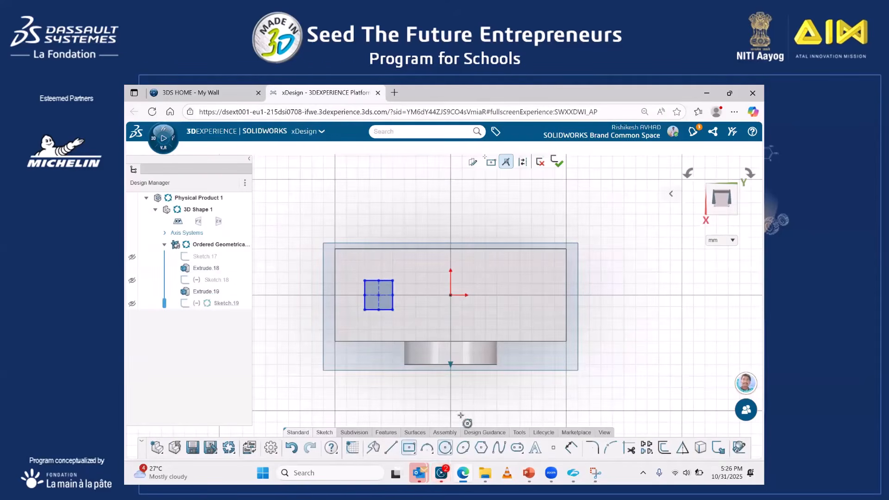
{"action": "left_click", "coordinate": [517, 295]}
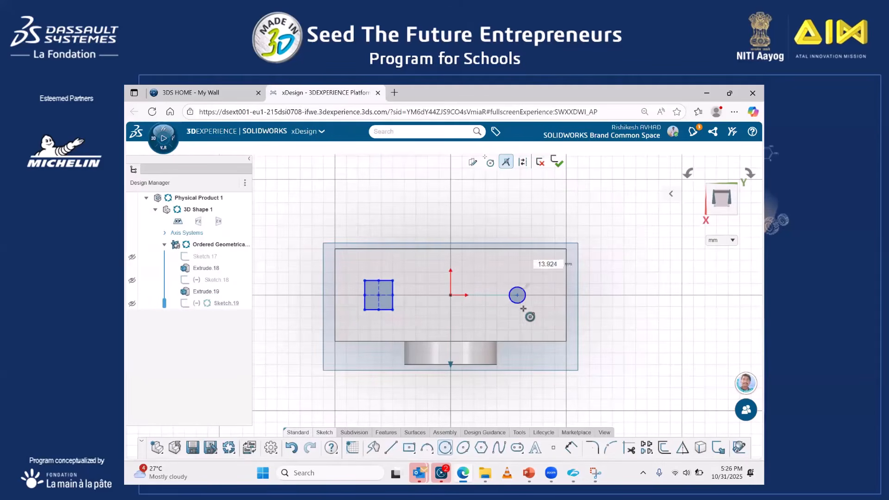
{"action": "left_click", "coordinate": [525, 309]}
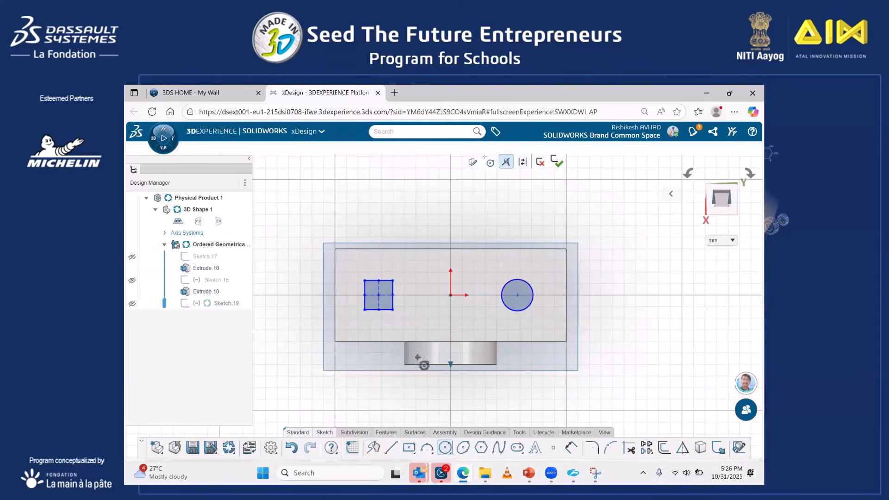
- Dimension the small rectangle on the top face to 20 mm wide and 20 mm deep
{"action": "left_click", "coordinate": [570, 448]}
{"action": "left_click", "coordinate": [386, 280]}
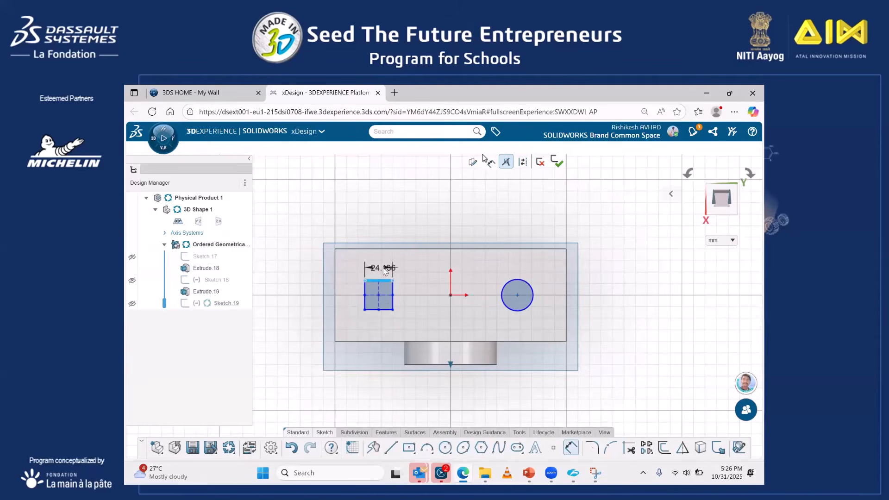
{"action": "left_click", "coordinate": [384, 268]}
{"action": "type", "text": "20"}
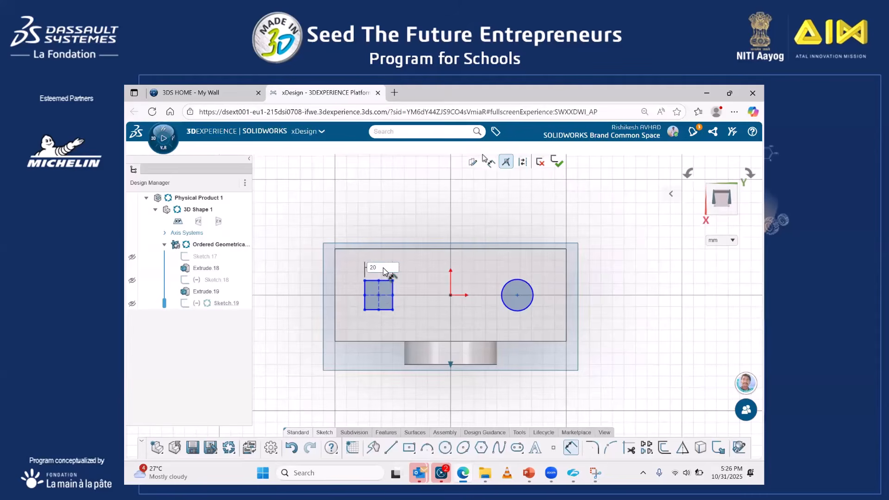
{"action": "key", "text": "Return"}
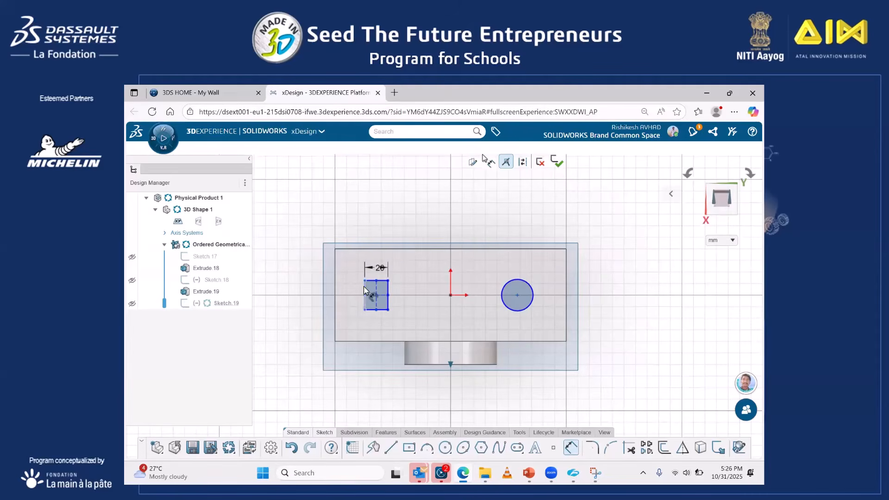
{"action": "left_click", "coordinate": [364, 290]}
{"action": "left_click", "coordinate": [353, 294]}
{"action": "type", "text": "20"}
{"action": "key", "text": "Return"}
- Dimension the diameter of the circle on the top face to 20 mm
{"action": "left_click", "coordinate": [527, 290]}
{"action": "left_click", "coordinate": [542, 277]}
{"action": "type", "text": "20"}
{"action": "key", "text": "Return"}
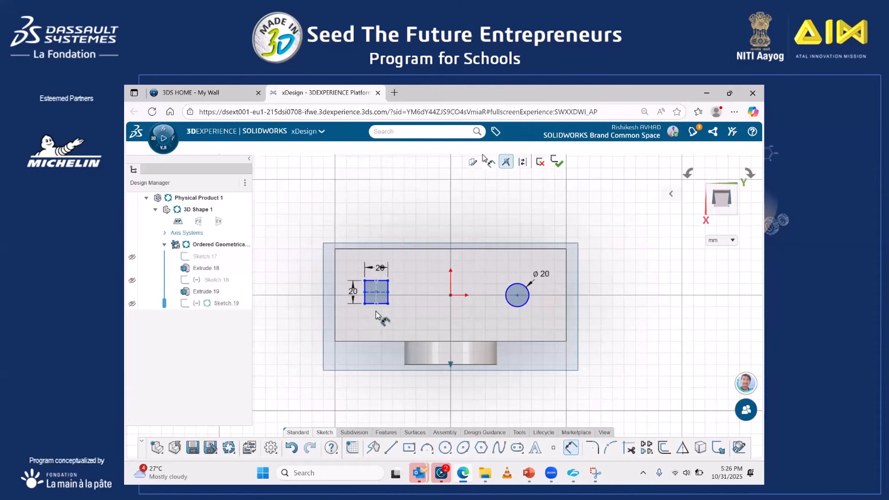
- Extrude the square and the circle together 5 mm upward as the camera's top buttons
{"action": "middle_click_drag", "start_coordinate": [521, 346], "coordinate": [523, 301]}
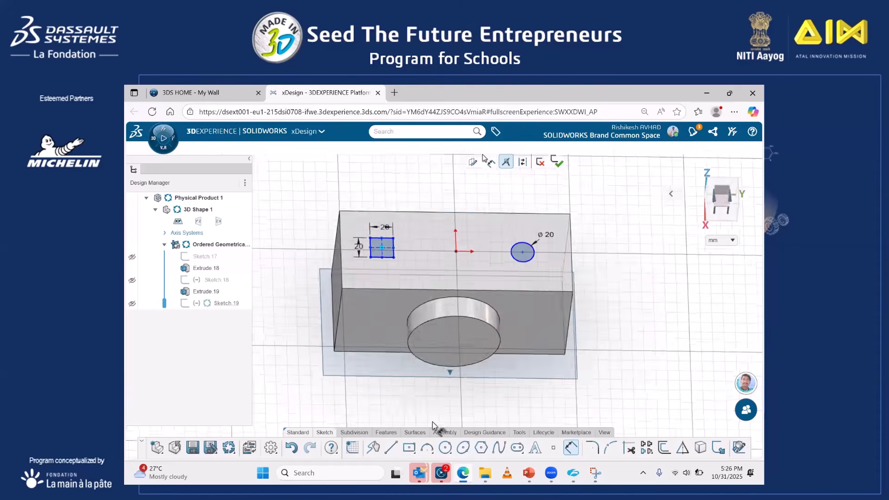
{"action": "left_click", "coordinate": [387, 431]}
{"action": "left_click", "coordinate": [400, 447]}
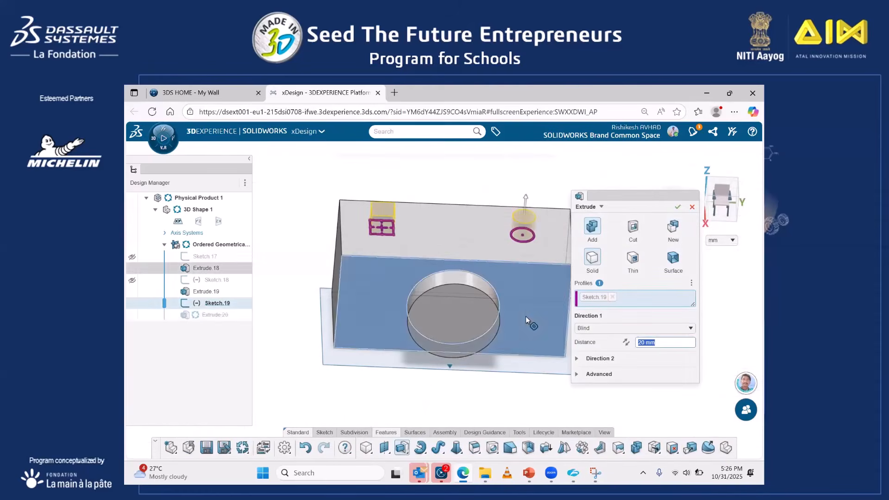
{"action": "type", "text": "5"}
{"action": "key", "text": "Return"}
{"action": "left_click", "coordinate": [678, 208]}
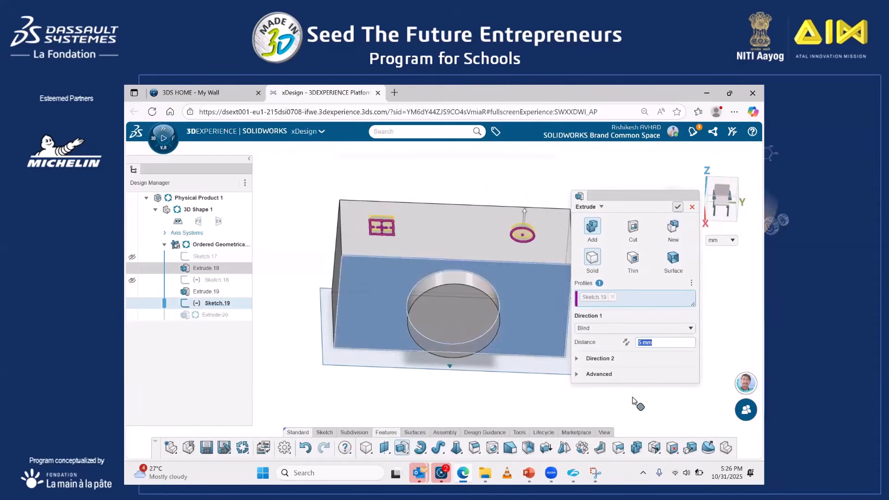
{"action": "middle_click_drag", "start_coordinate": [631, 371], "coordinate": [597, 383]}
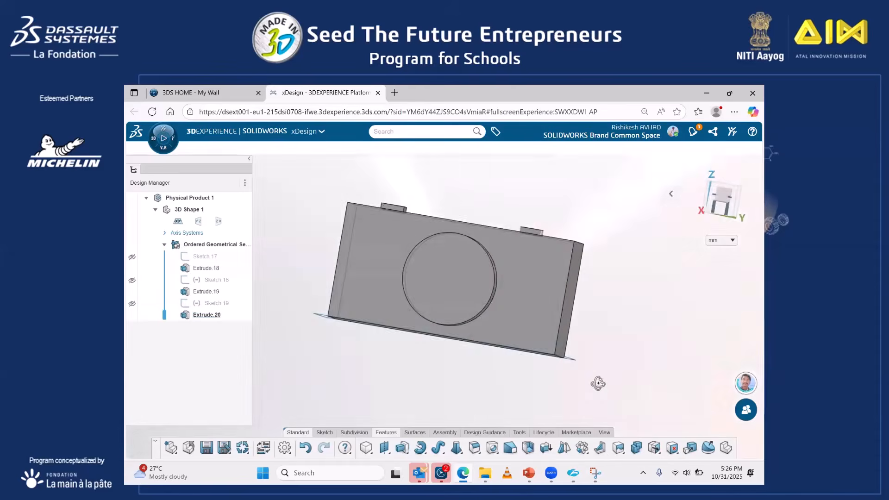
- Review the Challenge 5 camera slide in PowerPoint and start another sketch on the block's top face in xDesign
{"action": "left_click", "coordinate": [533, 470]}
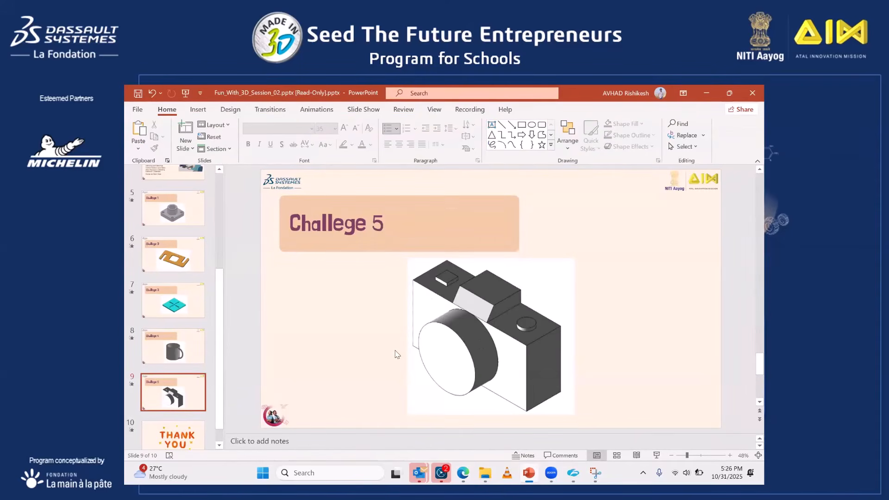
{"action": "scroll", "coordinate": [395, 350], "scroll_direction": "down", "scroll_amount": 1}
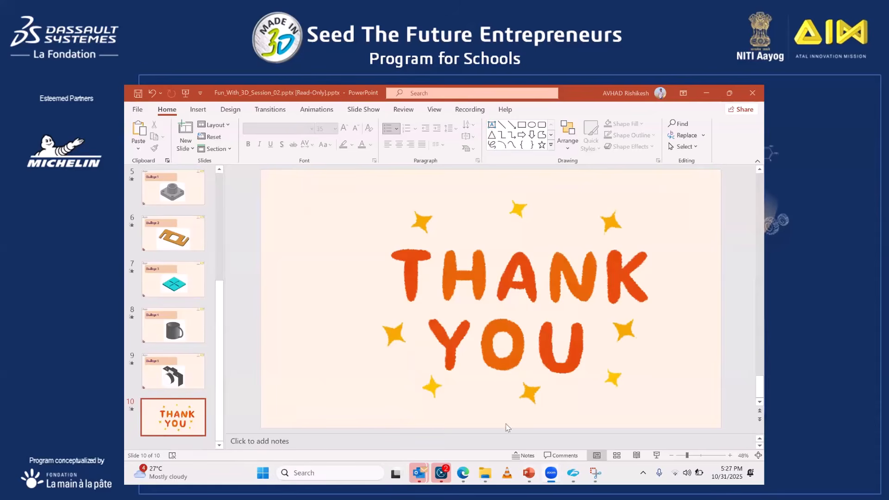
{"action": "left_click", "coordinate": [464, 472]}
{"action": "left_click", "coordinate": [466, 224]}
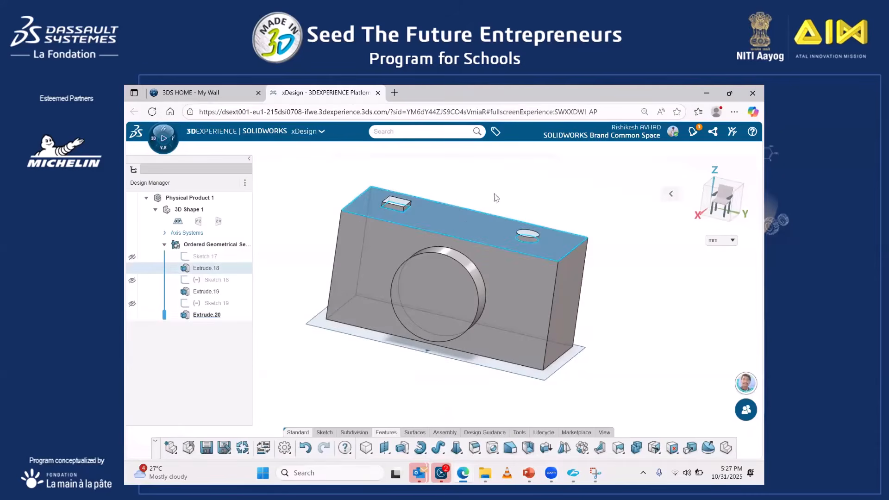
{"action": "left_click", "coordinate": [489, 187]}
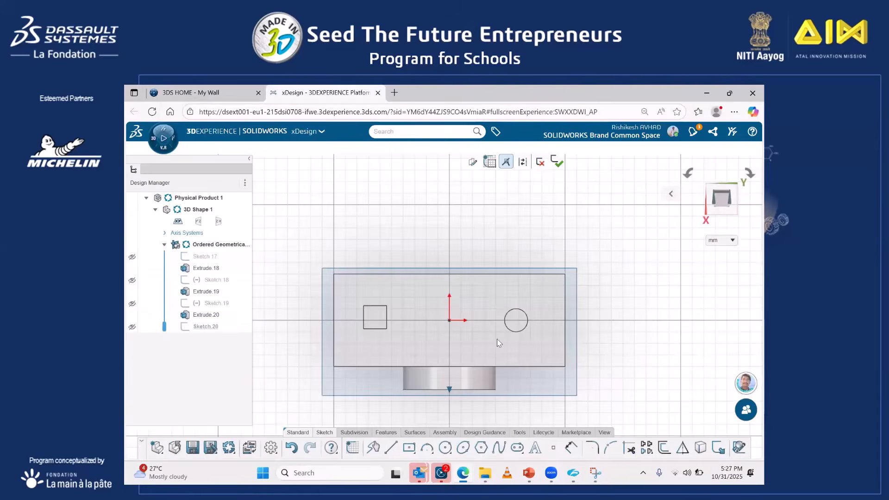
- Sketch a centre rectangle on the origin between the two buttons, spanning the full depth of the top face
{"action": "left_click", "coordinate": [449, 319]}
{"action": "type", "text": "80"}
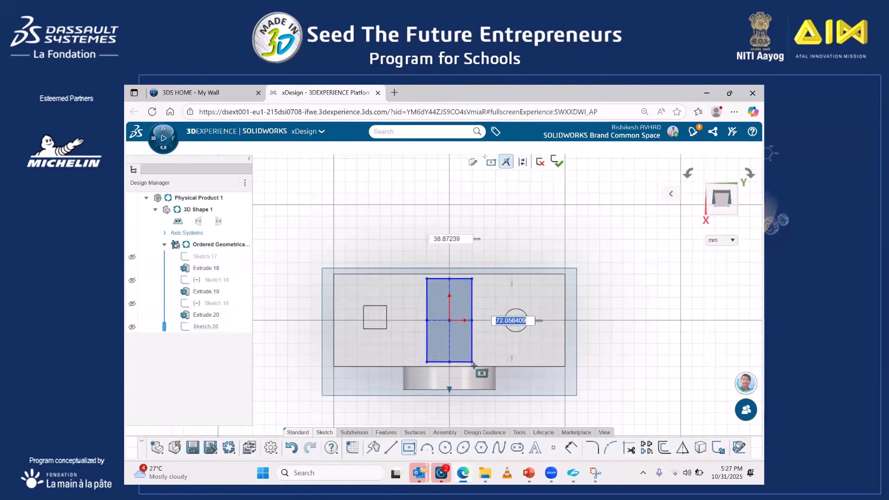
{"action": "left_click", "coordinate": [474, 366]}
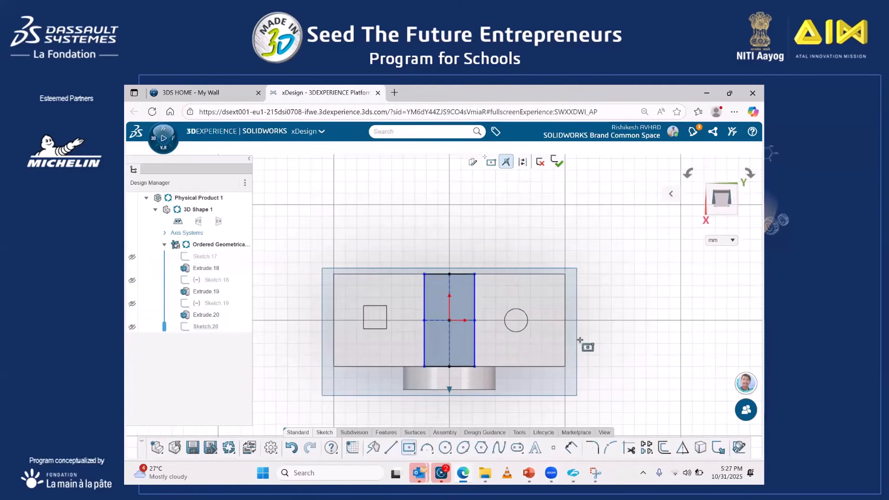
- Extrude the central rectangle 20 mm upward as a blind solid to form the viewfinder block
{"action": "left_click", "coordinate": [386, 431]}
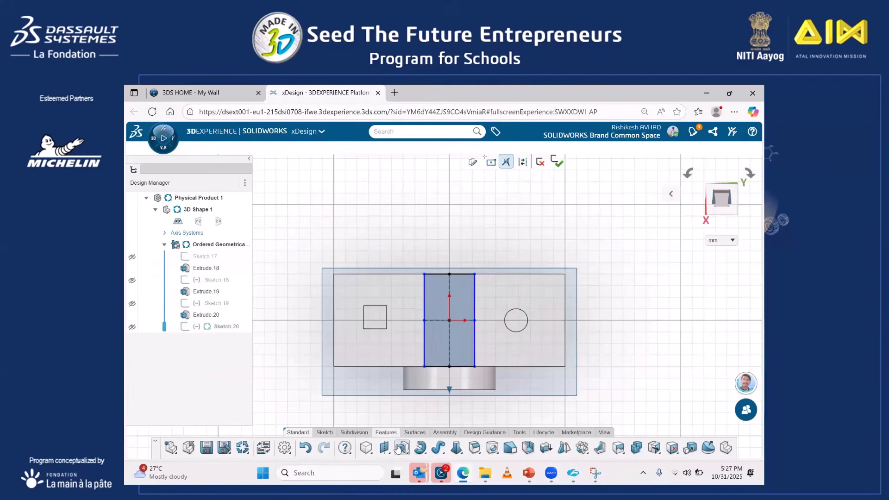
{"action": "left_click", "coordinate": [401, 448]}
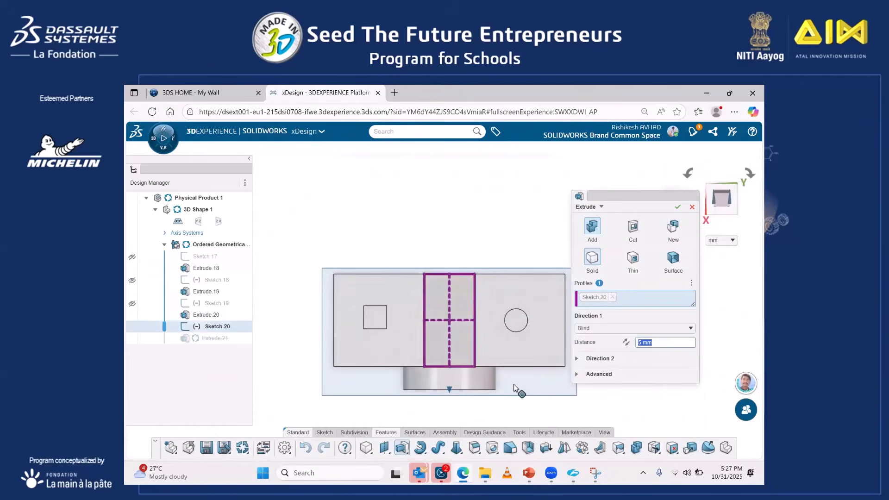
{"action": "middle_click_drag", "start_coordinate": [492, 323], "coordinate": [500, 264]}
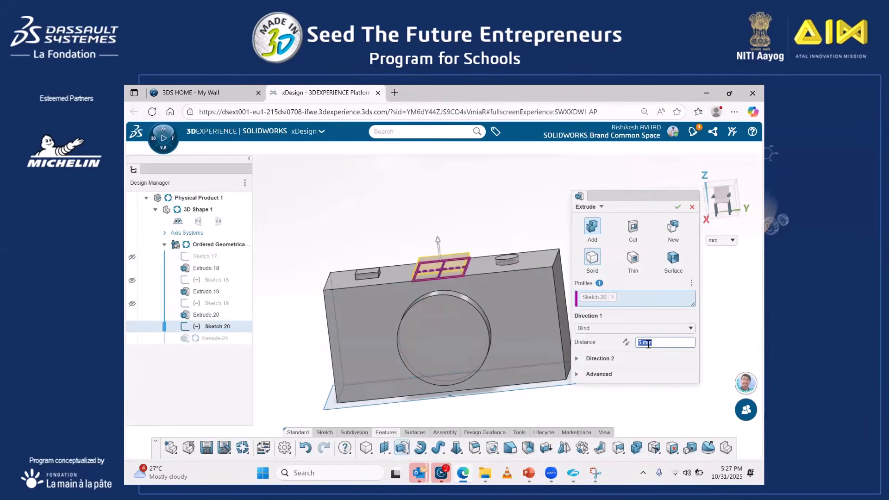
{"action": "type", "text": "20"}
{"action": "key", "text": "Return"}
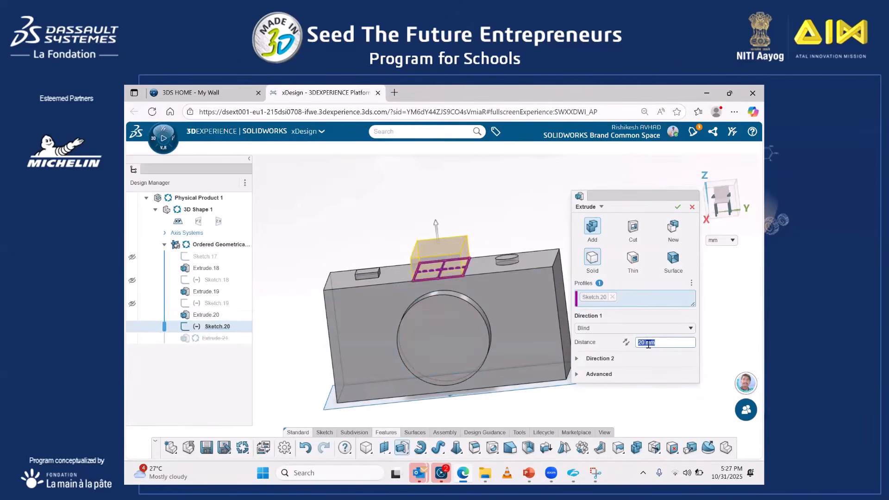
{"action": "left_click", "coordinate": [677, 208]}
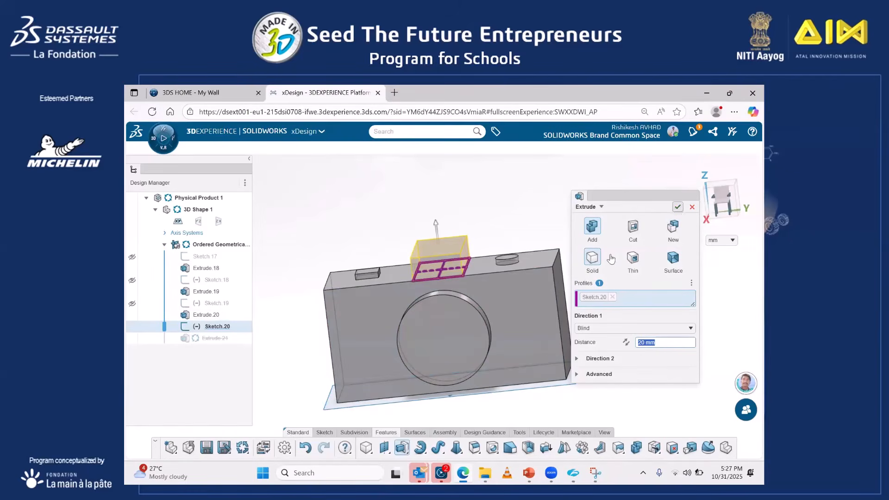
- Chamfer the upper front edge of the viewfinder block with a symmetric distance of 20 mm
{"action": "left_click", "coordinate": [475, 449]}
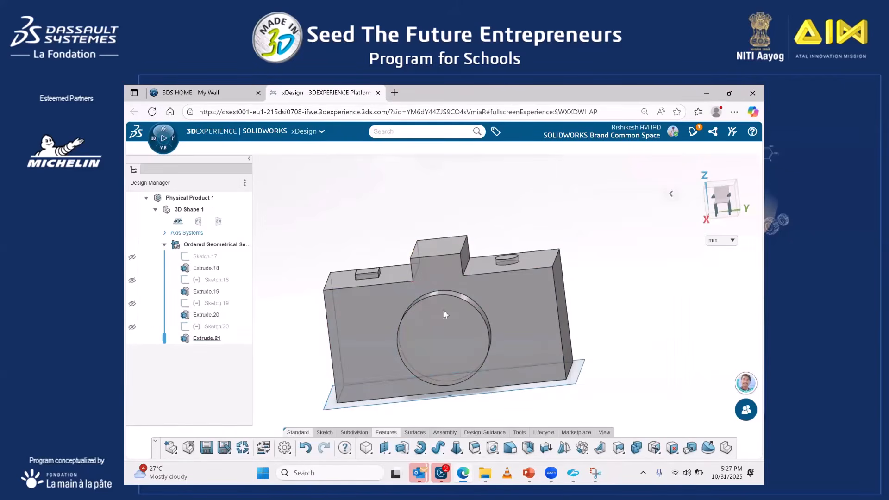
{"action": "left_click", "coordinate": [440, 257]}
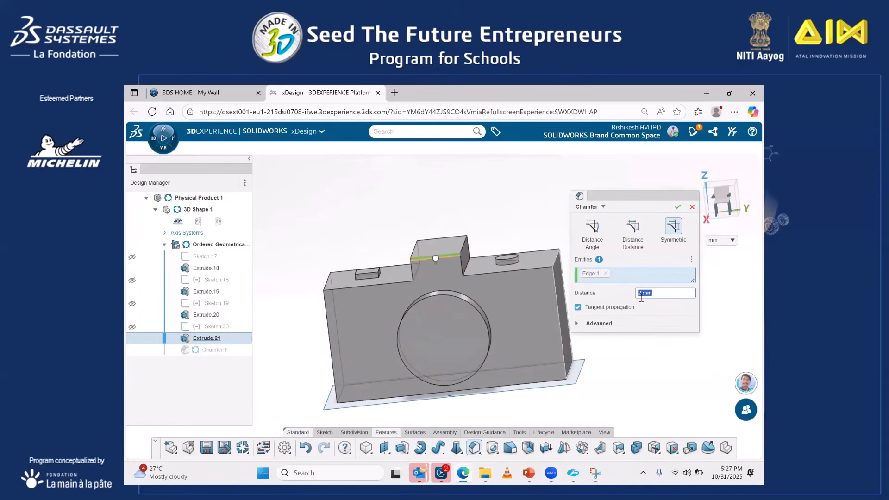
{"action": "type", "text": "20"}
{"action": "key", "text": "Return"}
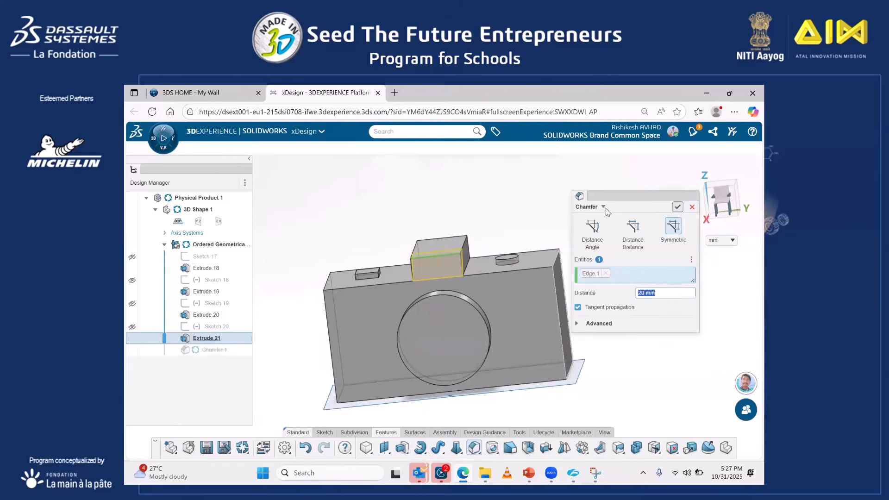
{"action": "middle_click_drag", "start_coordinate": [638, 288], "coordinate": [525, 357]}
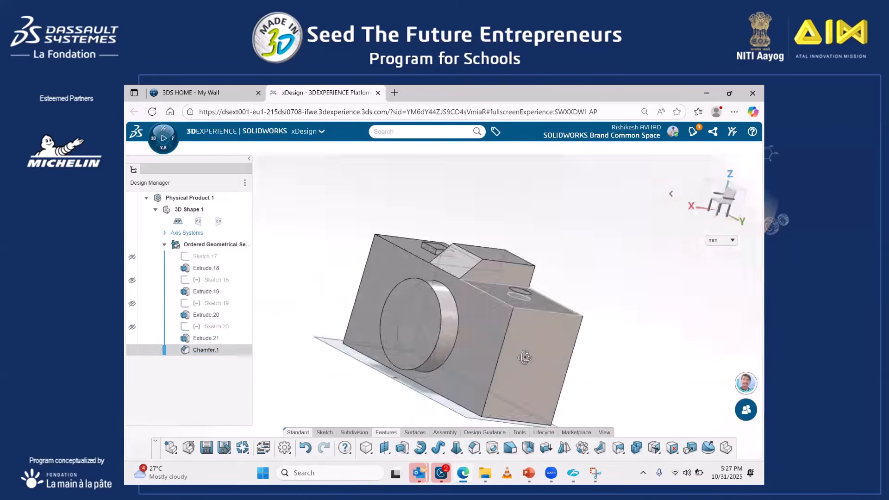
{"action": "mouse_move", "coordinate": [543, 311]}
{"action": "middle_mouse_down"}
{"action": "mouse_move", "coordinate": [582, 343]}
{"action": "mouse_move", "coordinate": [592, 312]}
{"action": "mouse_move", "coordinate": [582, 291]}
{"action": "mouse_move", "coordinate": [550, 320]}
{"action": "middle_mouse_up"}
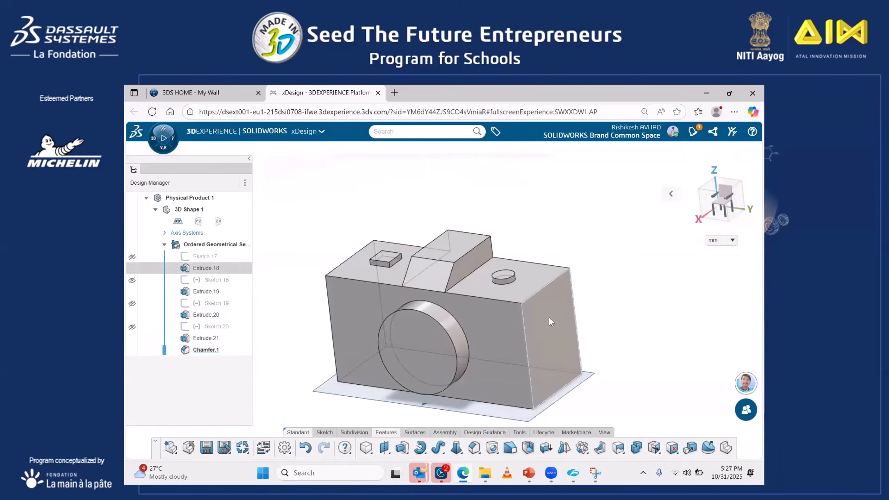
{"action": "mouse_move", "coordinate": [530, 472]}
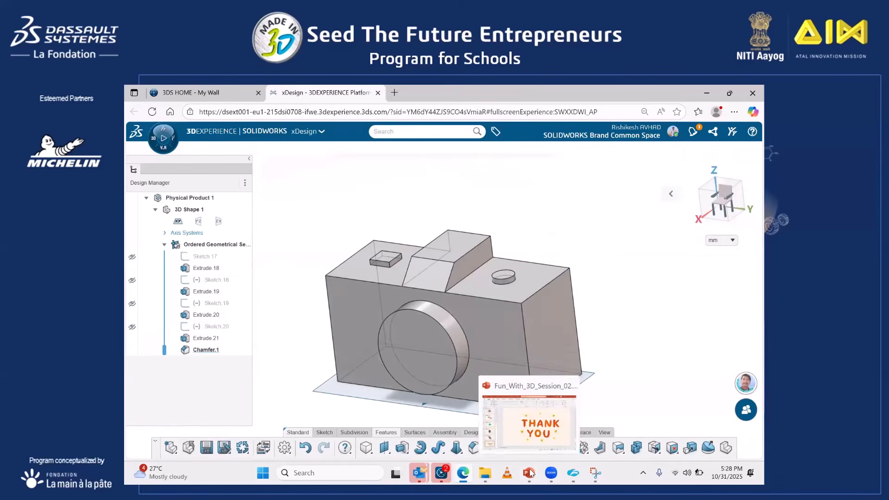
{"action": "middle_click_drag", "start_coordinate": [602, 293], "coordinate": [626, 303]}
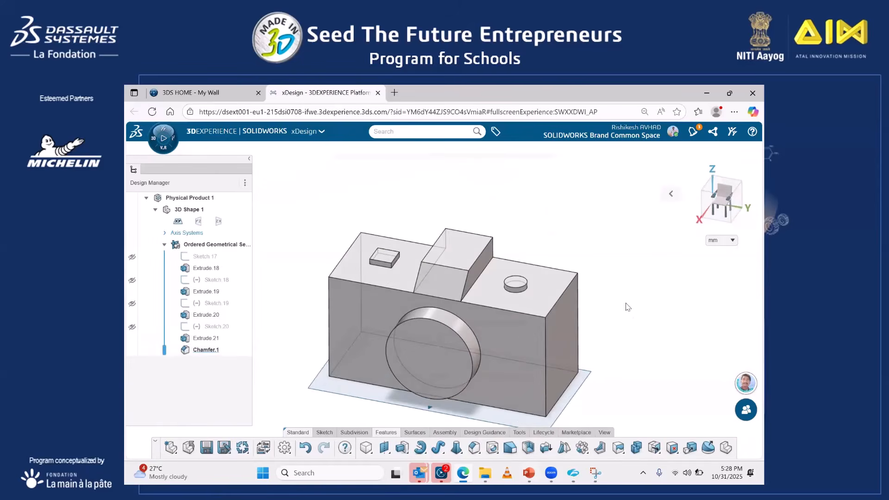